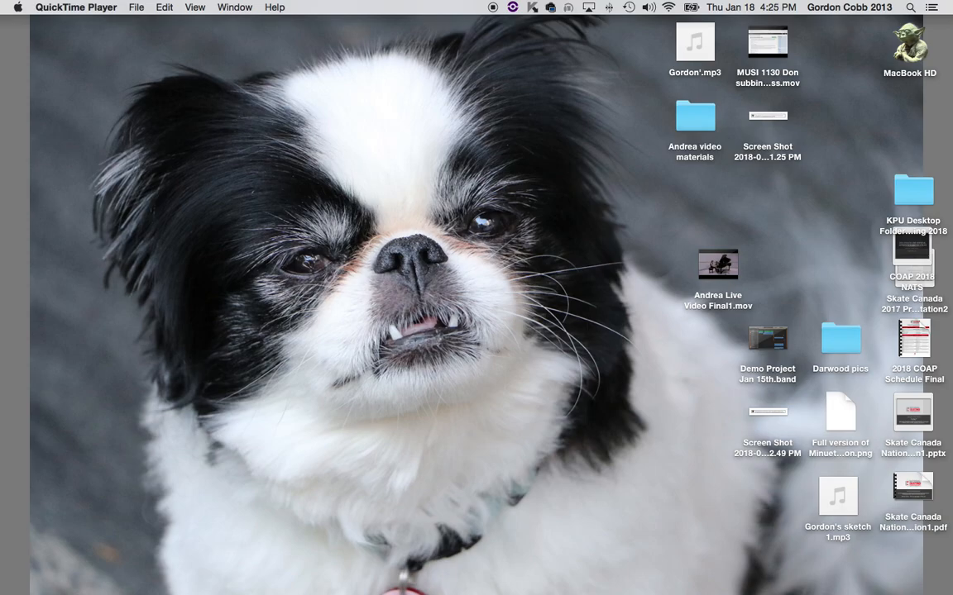
Move the video materials folder to an empty spot lower on the desktop, review its contents and close it.
left_click_drag(691, 120, 815, 201)
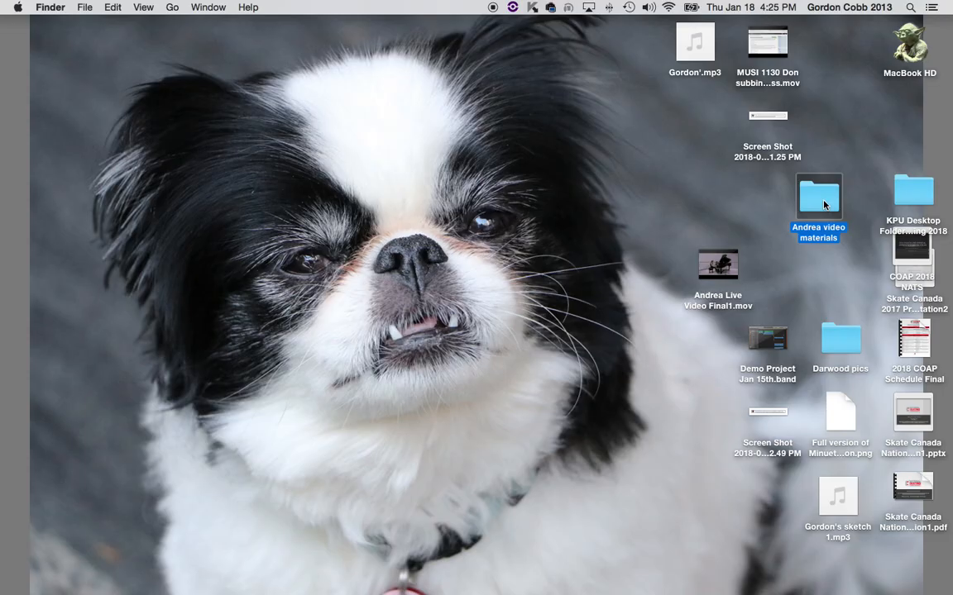
double_click(819, 199)
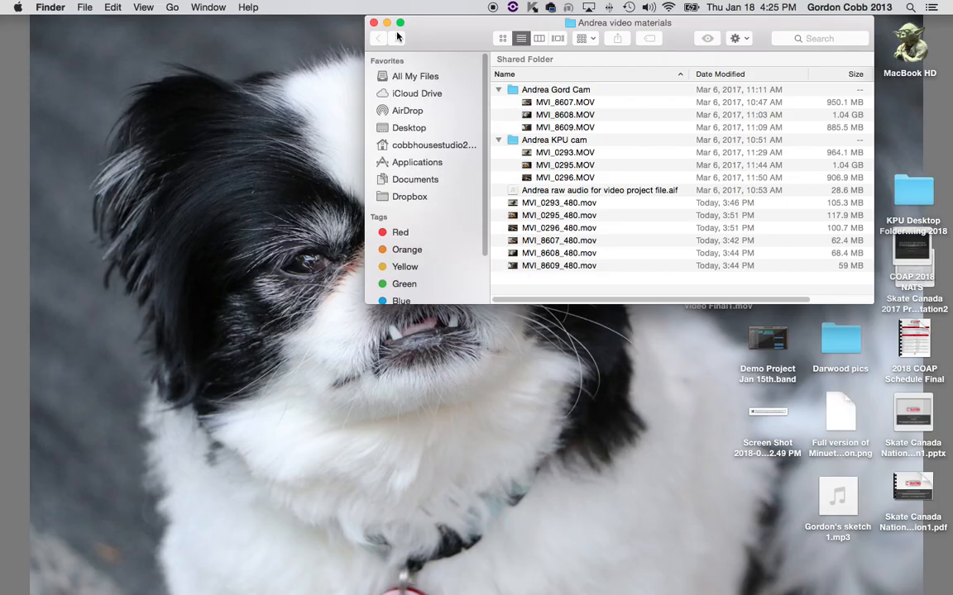
left_click(374, 23)
Switch to Final Cut Pro and create an event named with the performer's first name, "Piano Video", the editor's first name and "Version".
mouse_move(435, 587)
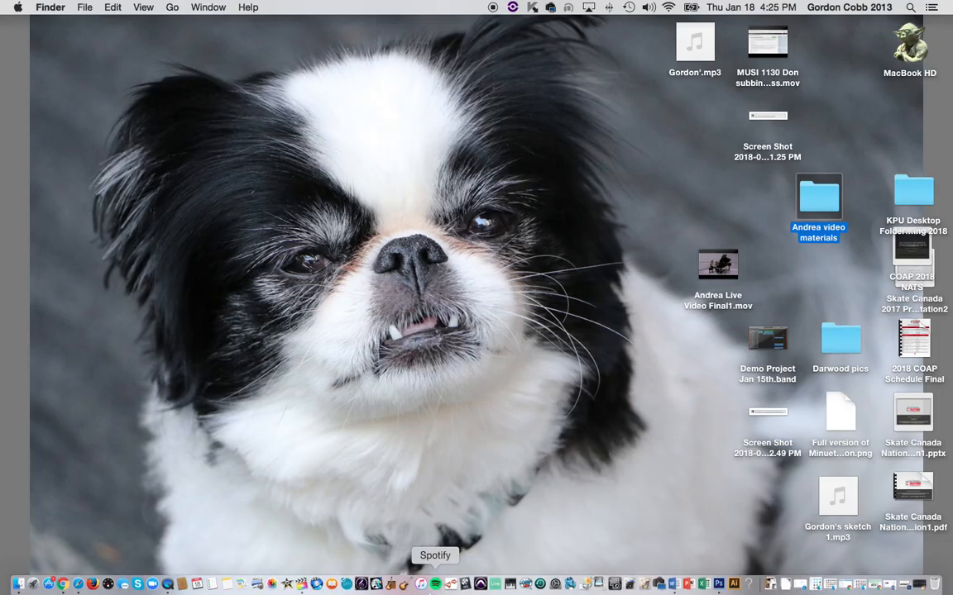
left_click(302, 585)
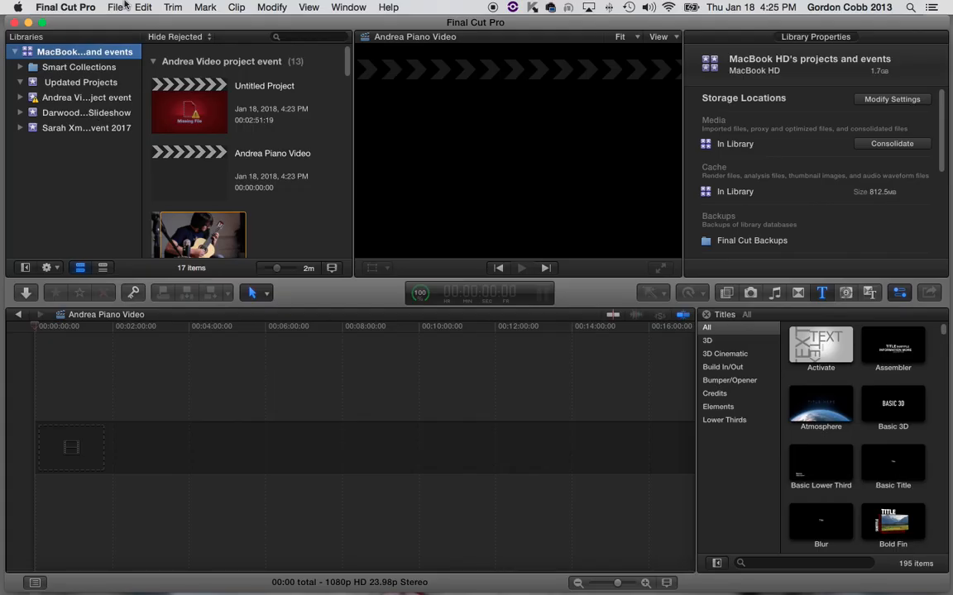
left_click(114, 7)
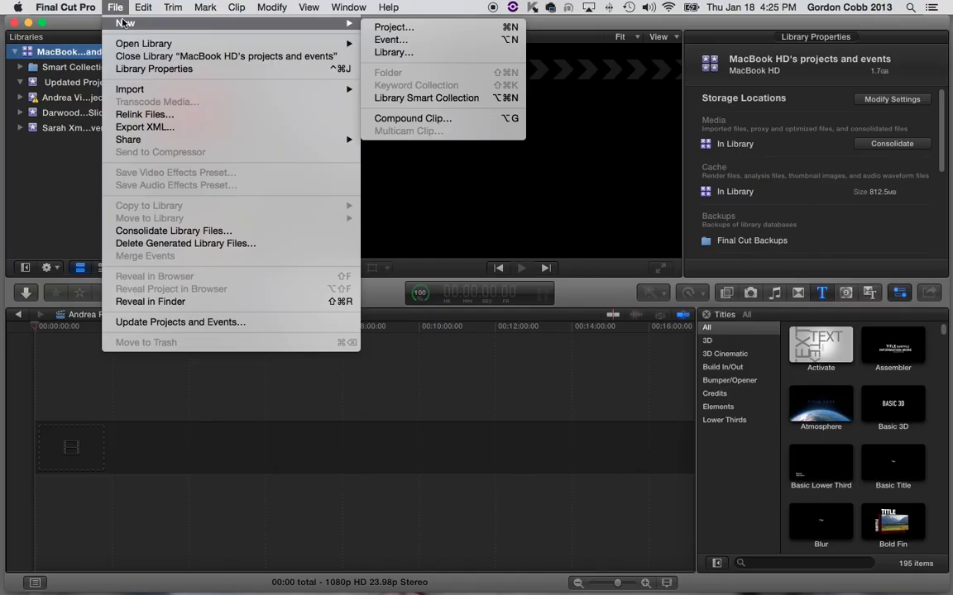
mouse_move(311, 27)
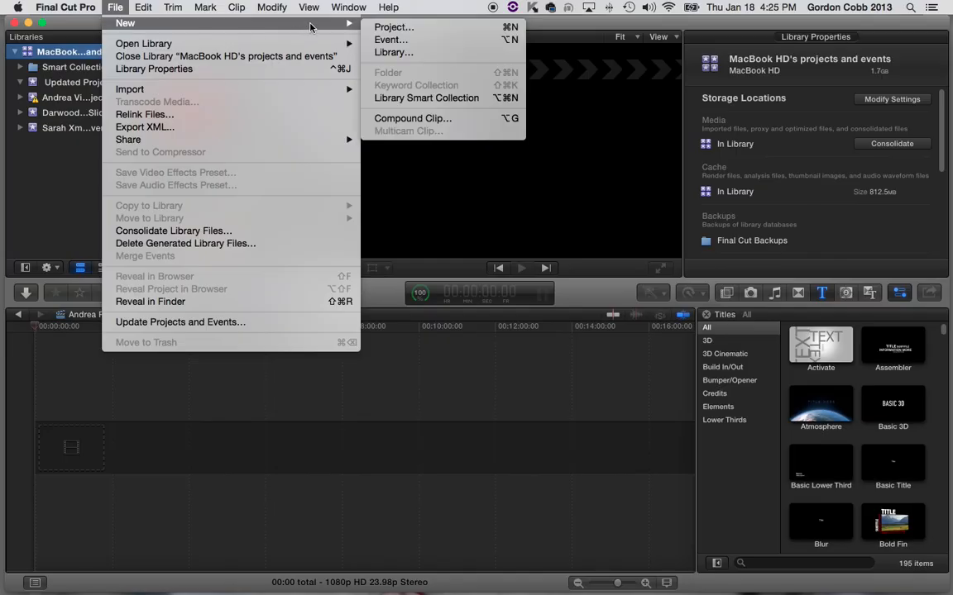
left_click(412, 40)
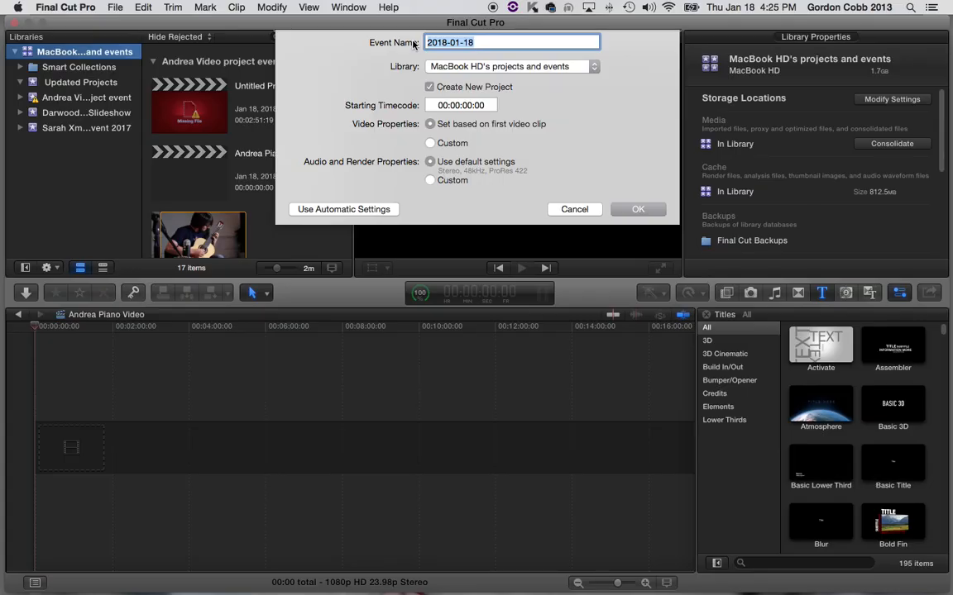
type("Andrea ")
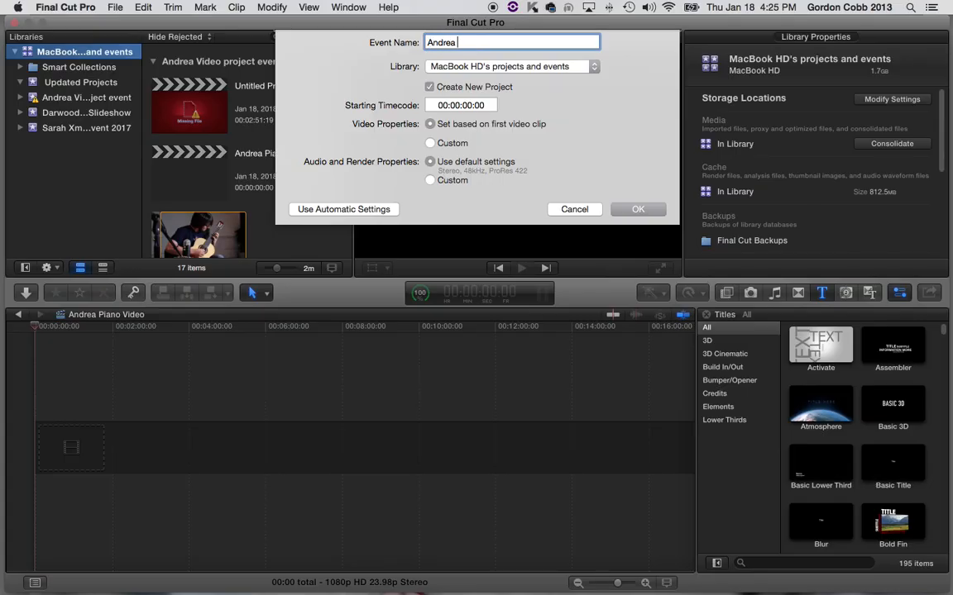
type("Piano Video Gordon V")
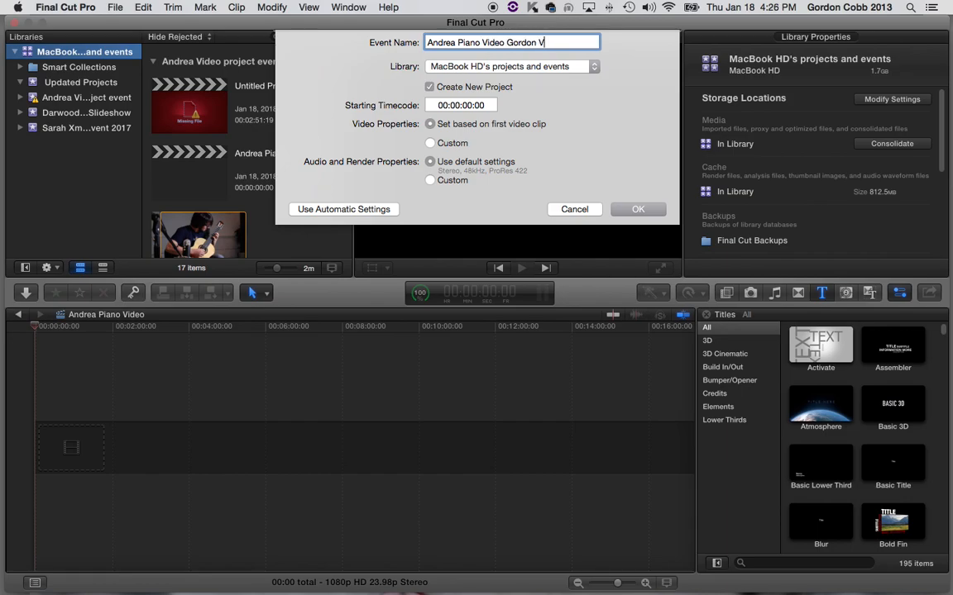
type("ersion")
left_click(645, 211)
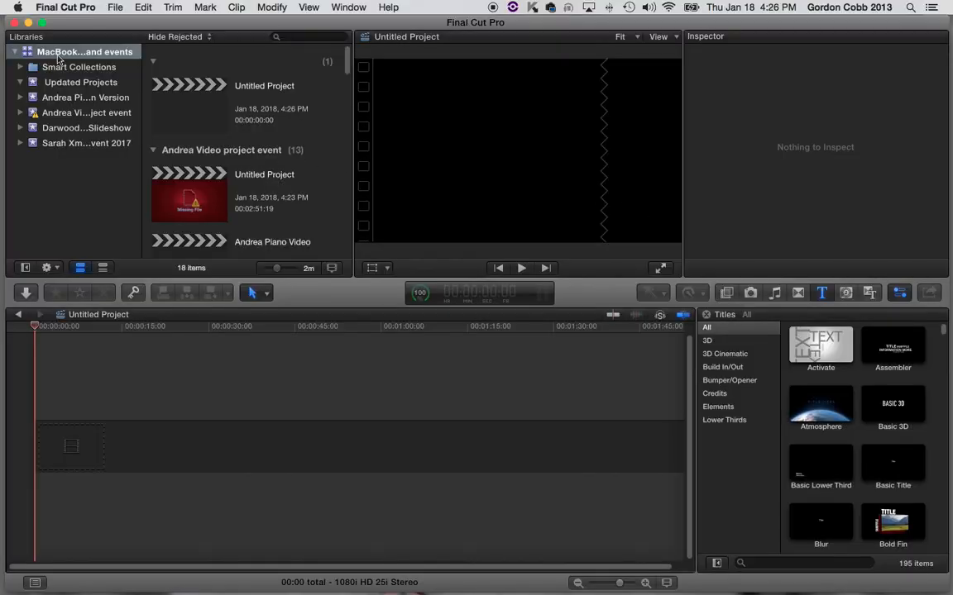
Rename the untitled project in the new piano video event to the editor's first name followed by "Video Edit".
left_click(111, 101)
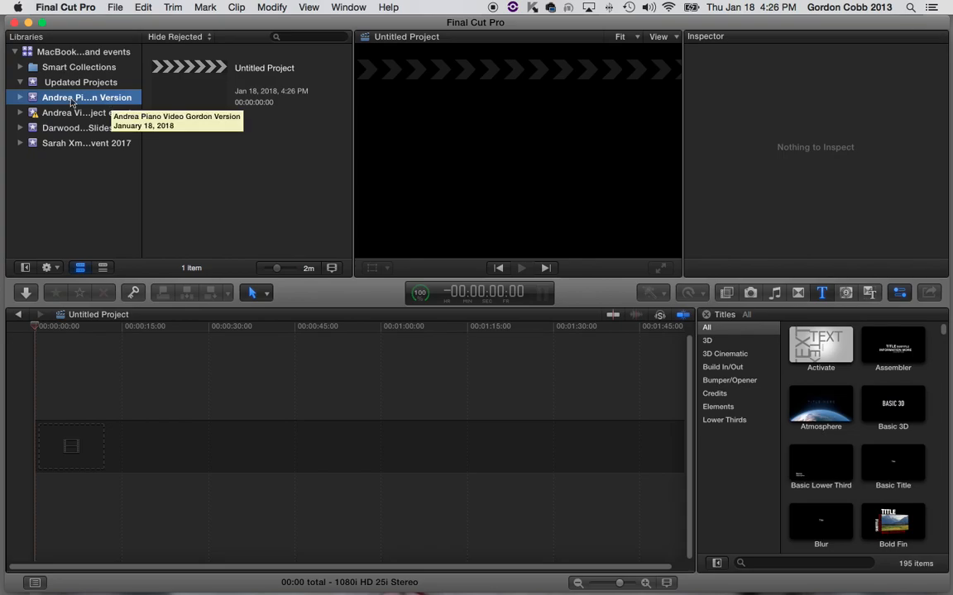
left_click(293, 67)
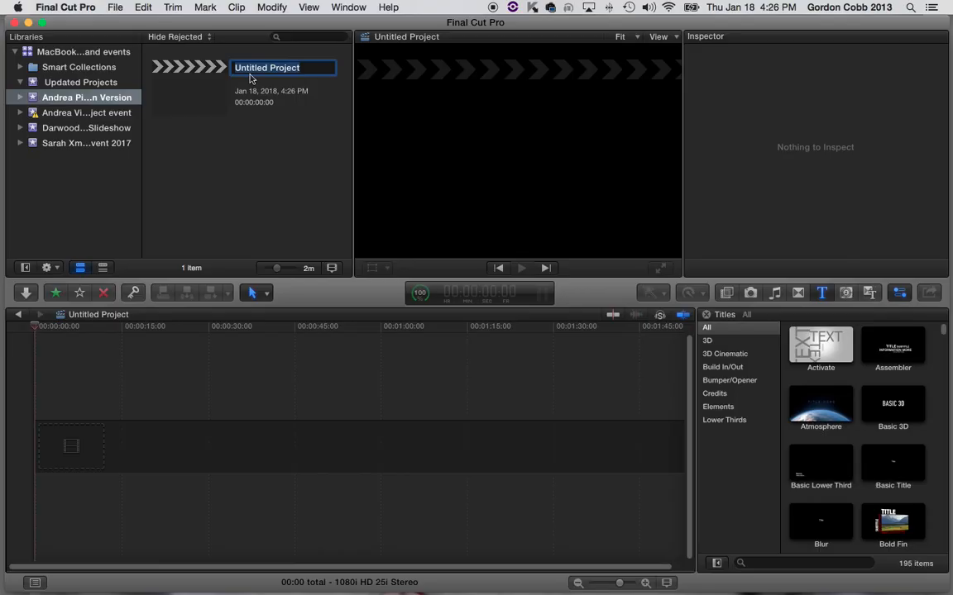
type("Gordon")
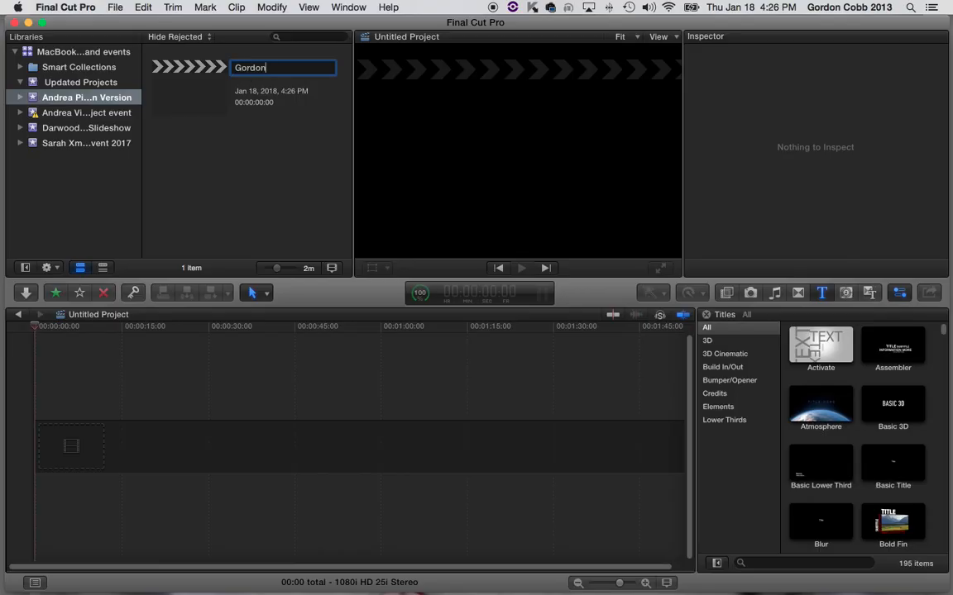
type(" Video Edit")
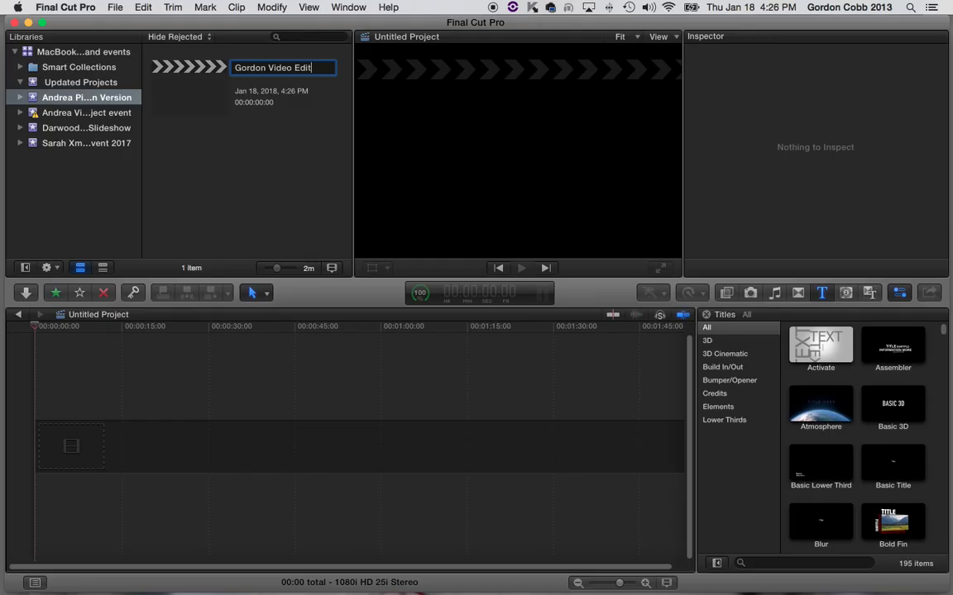
left_click(279, 150)
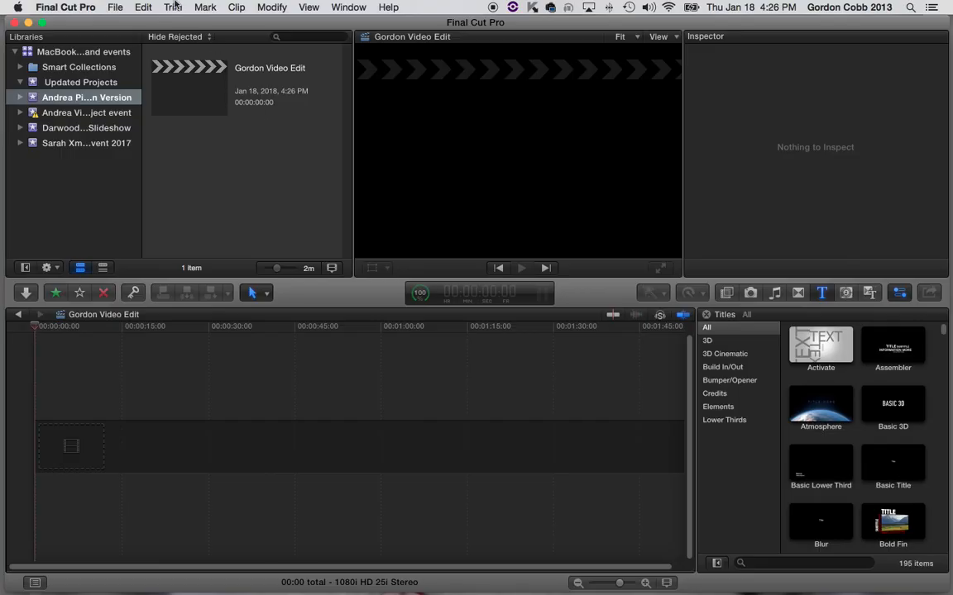
Start a media import into the new piano video event.
left_click(118, 7)
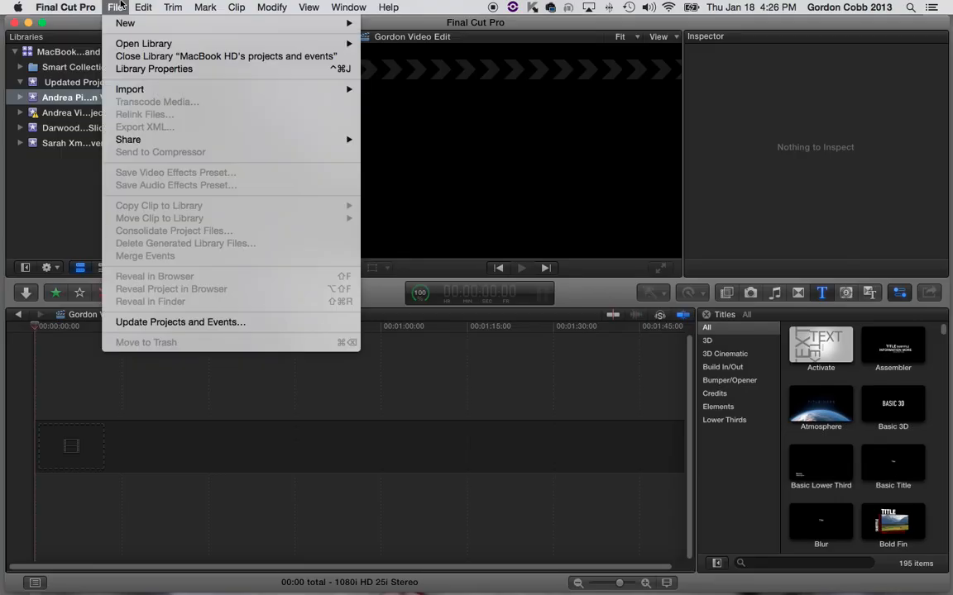
mouse_move(137, 93)
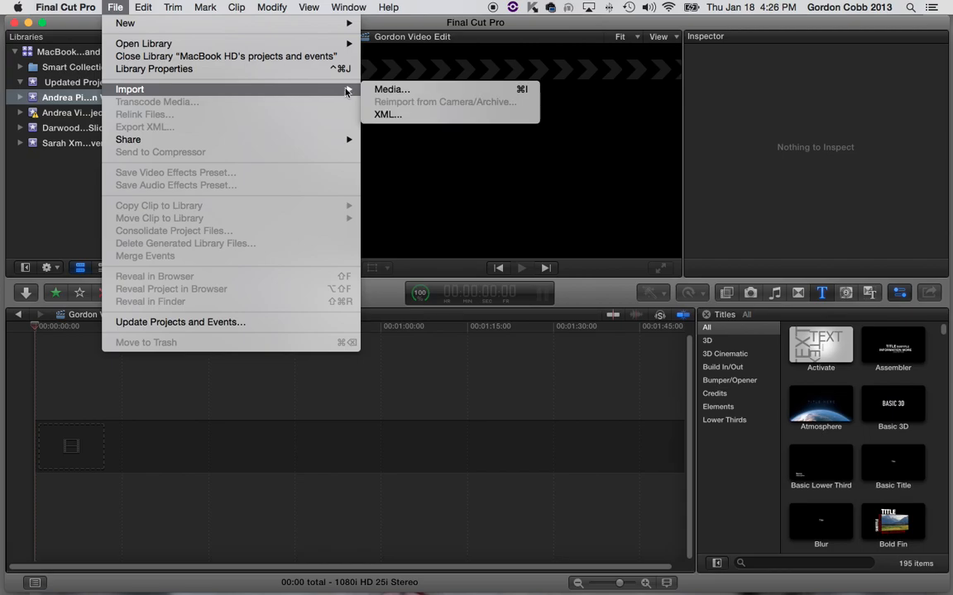
left_click(401, 92)
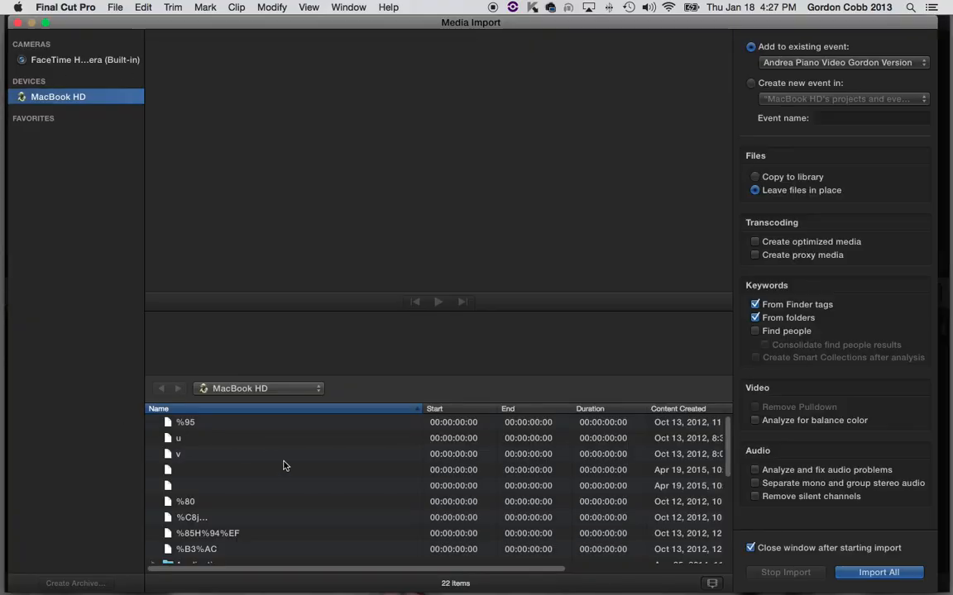
Look through the top level of MacBook HD for the location of the video materials.
scroll(284, 465, "down", 3)
scroll(284, 466, "down", 3)
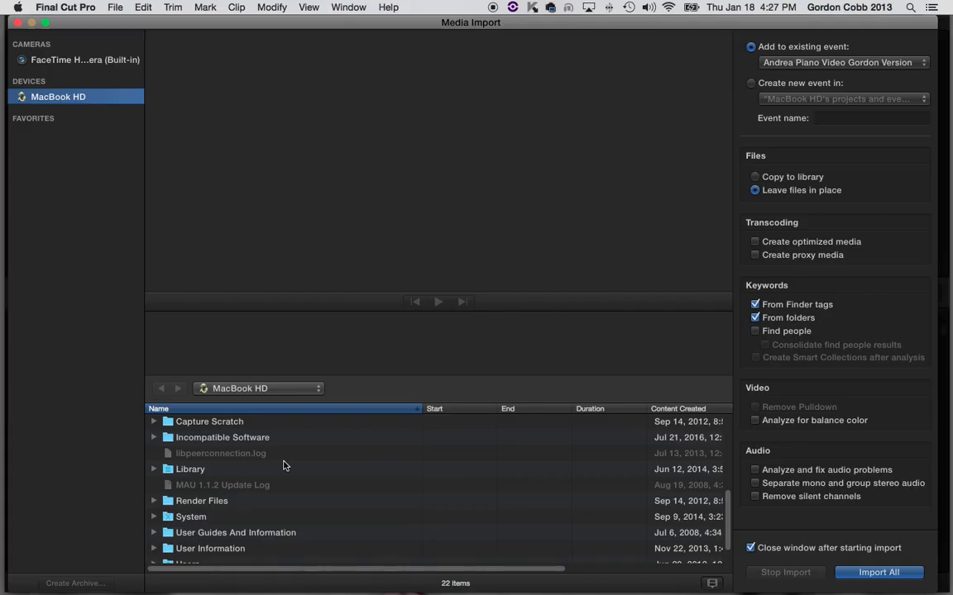
scroll(283, 472, "down", 1)
scroll(261, 489, "up", 5)
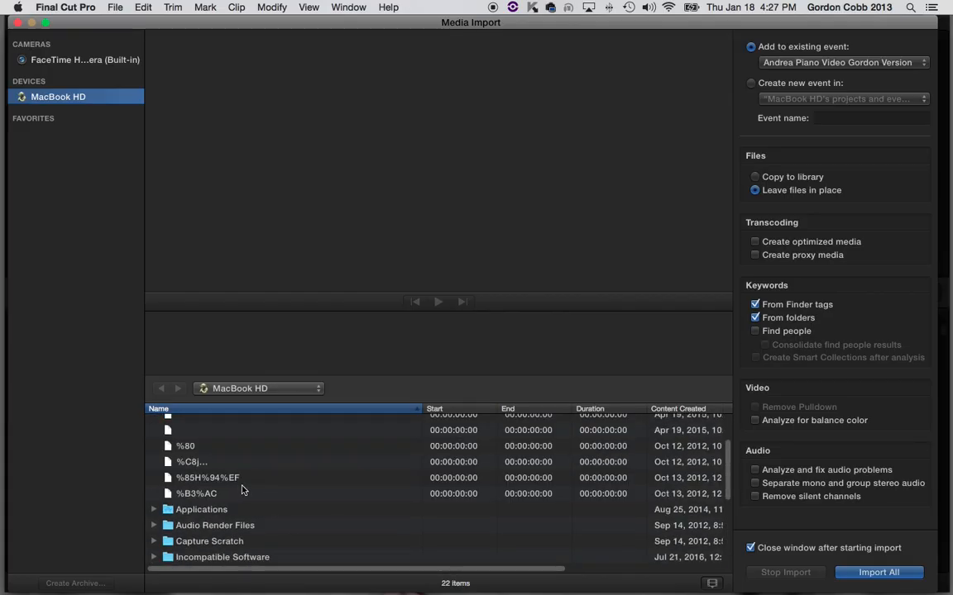
scroll(245, 492, "down", 2)
scroll(245, 492, "down", 1)
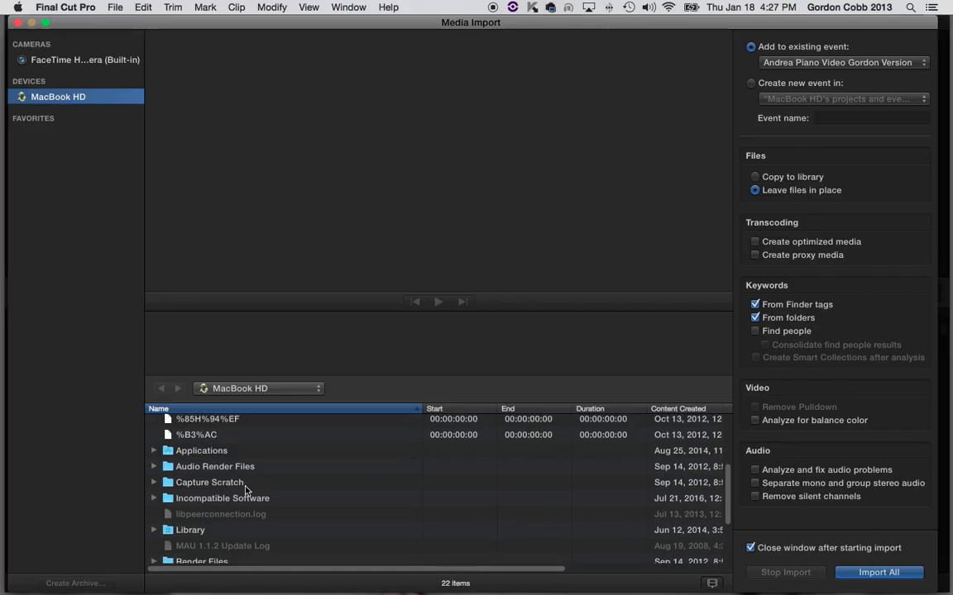
scroll(245, 491, "down", 4)
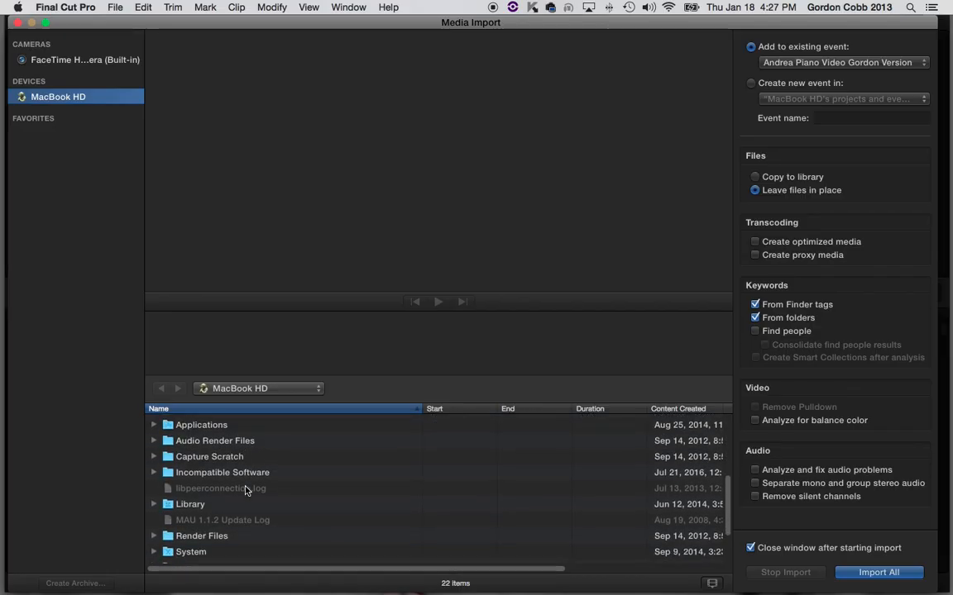
scroll(244, 491, "up", 8)
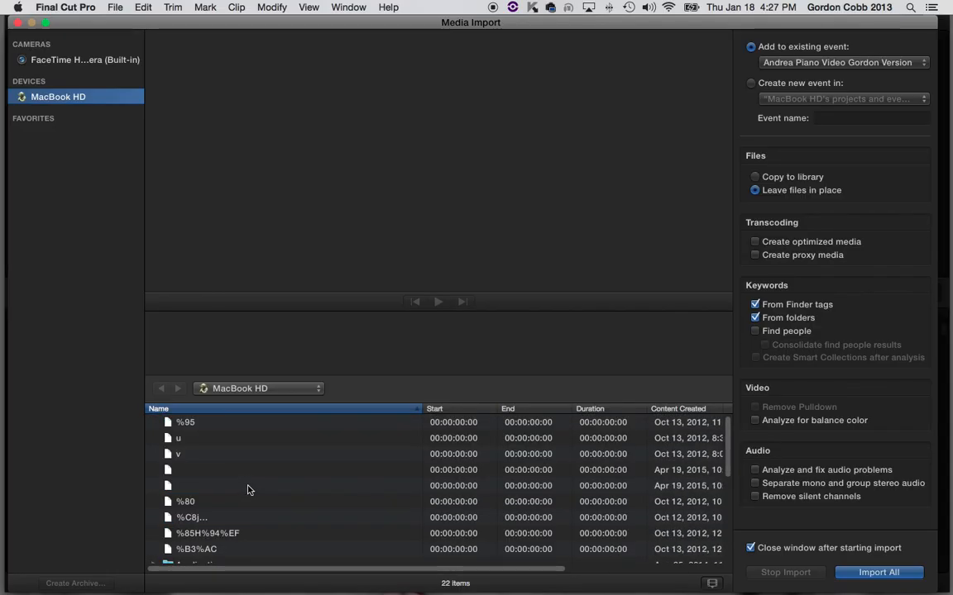
scroll(296, 488, "down", 3)
scroll(297, 488, "down", 5)
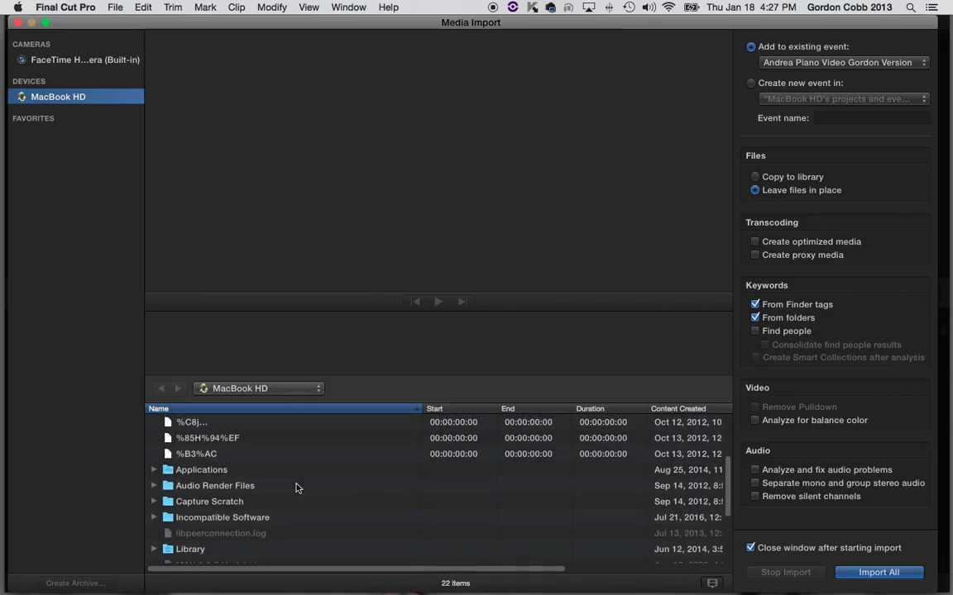
scroll(296, 488, "down", 1)
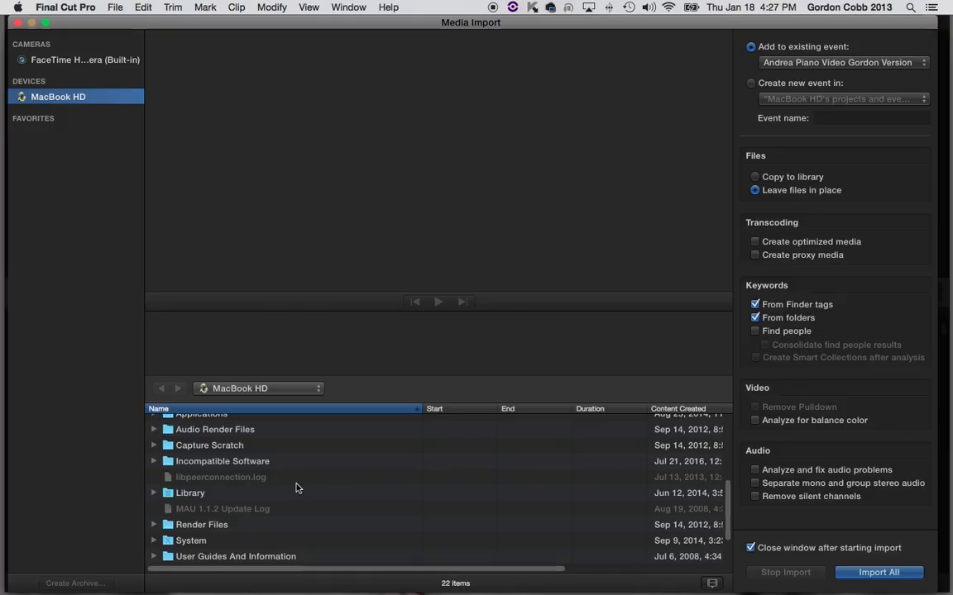
scroll(296, 487, "down", 3)
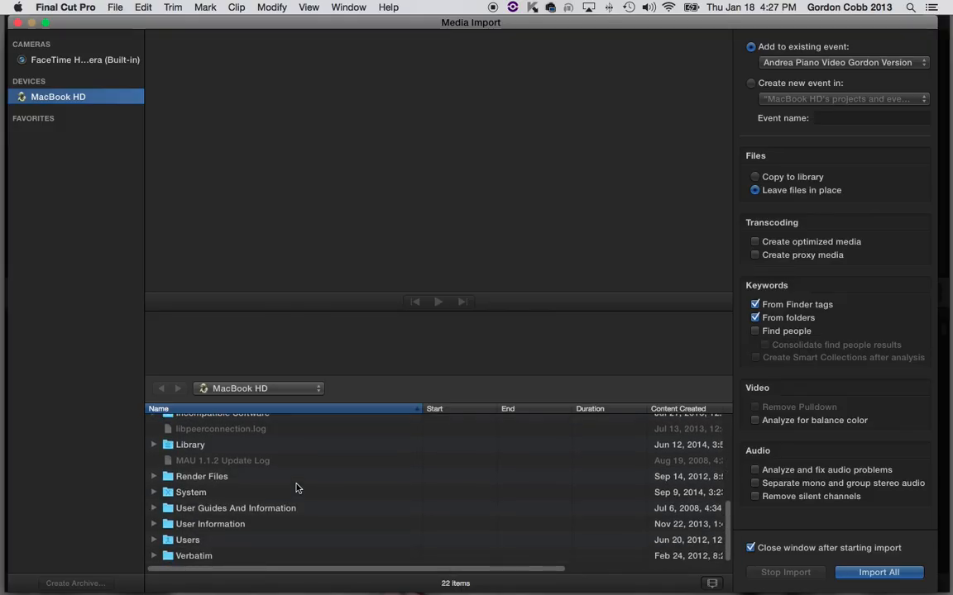
scroll(296, 487, "up", 10)
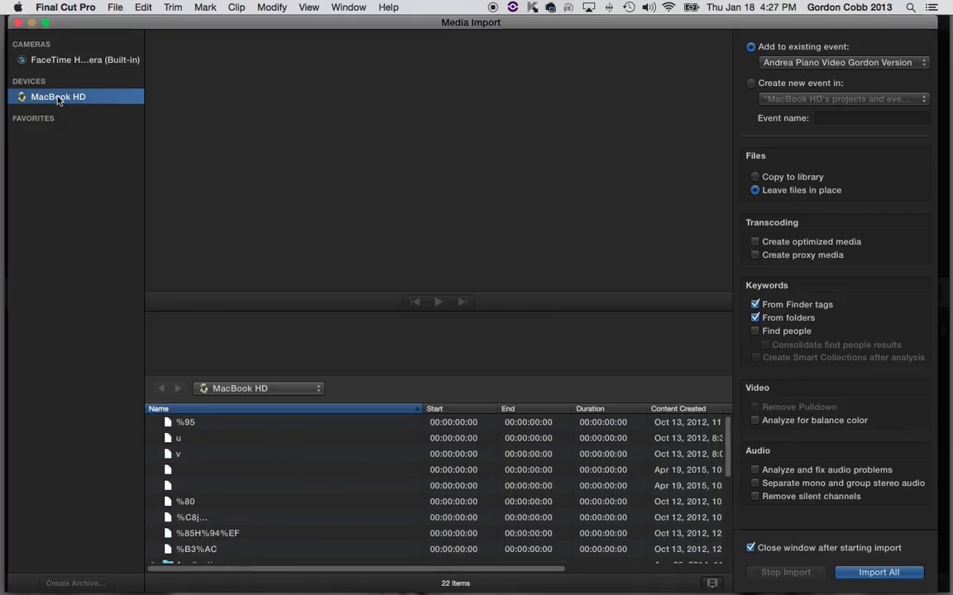
left_click(265, 390)
left_click(265, 391)
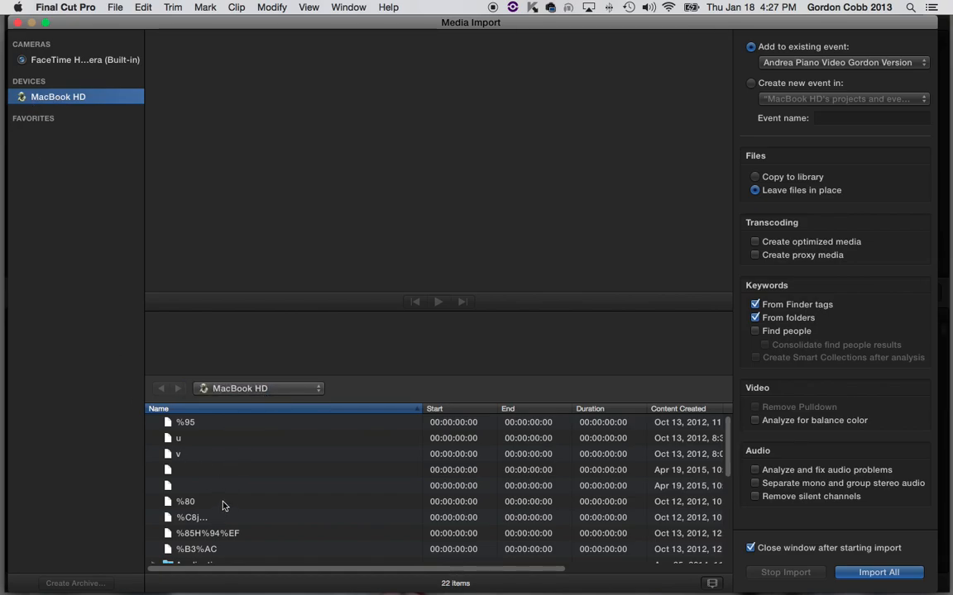
Browse the import list through Users, the home folder and Desktop into the video materials folder.
scroll(201, 451, "down", 5)
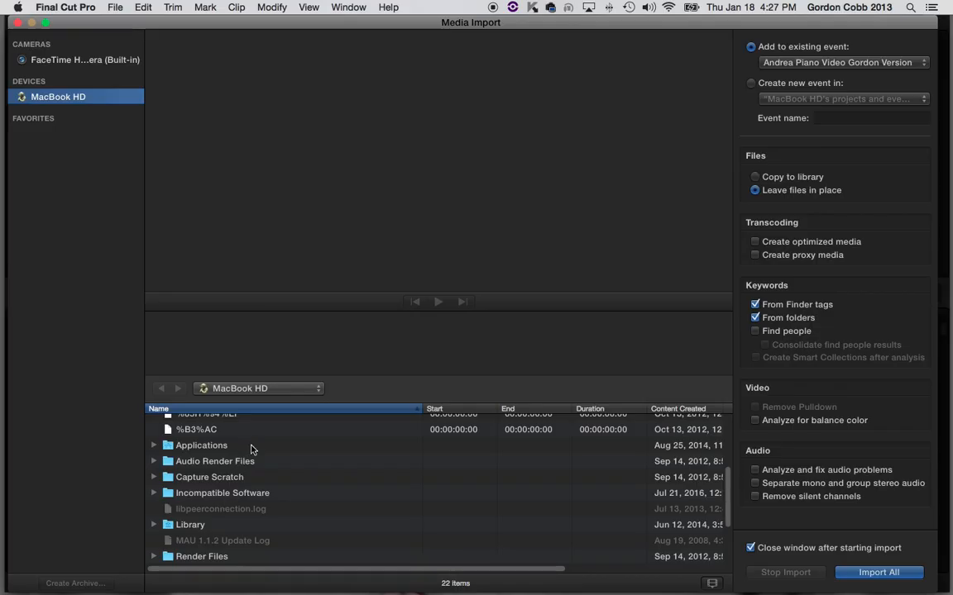
scroll(275, 484, "down", 3)
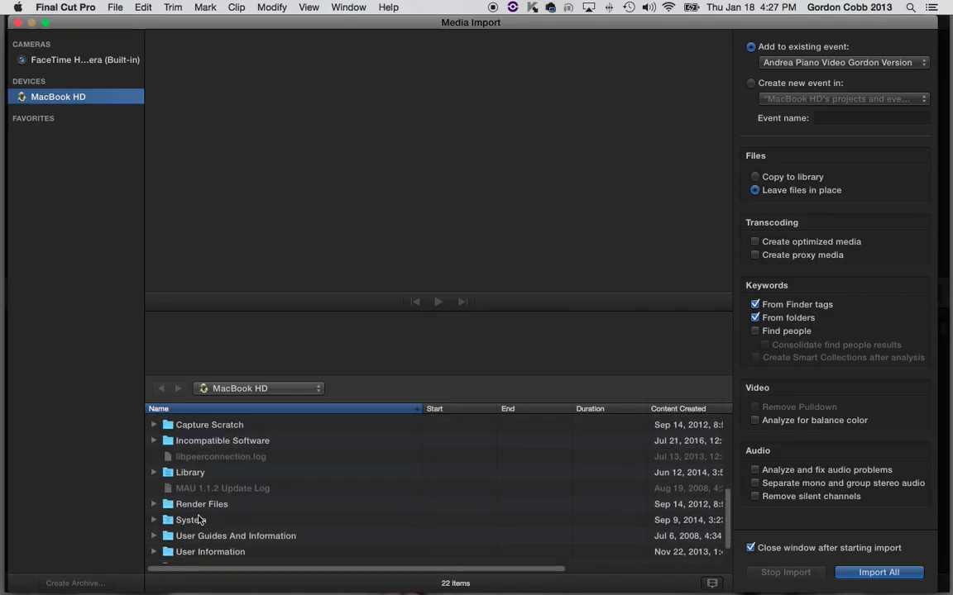
scroll(193, 517, "down", 2)
double_click(187, 546)
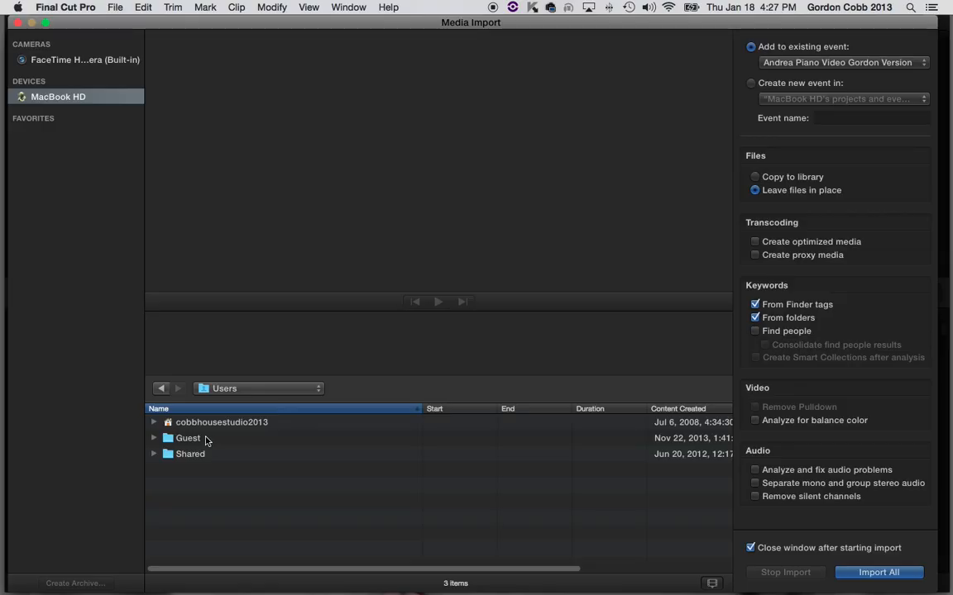
left_click(168, 425)
double_click(168, 424)
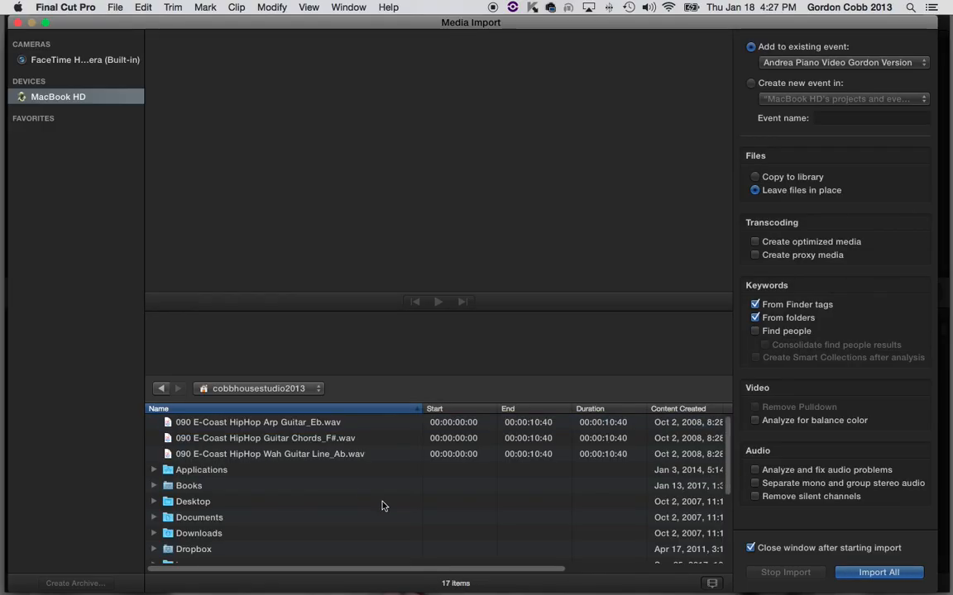
left_click(168, 503)
double_click(168, 503)
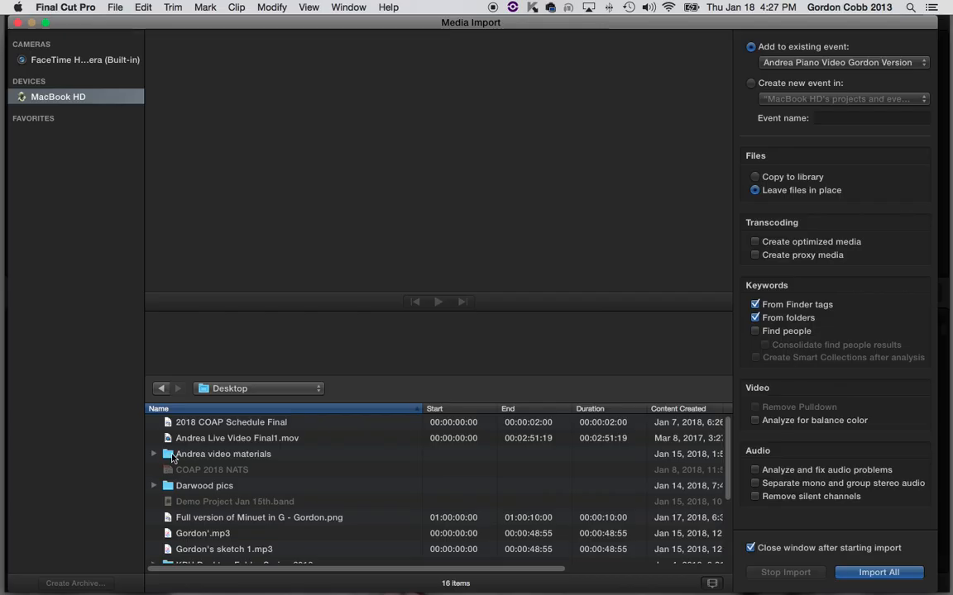
left_click(169, 457)
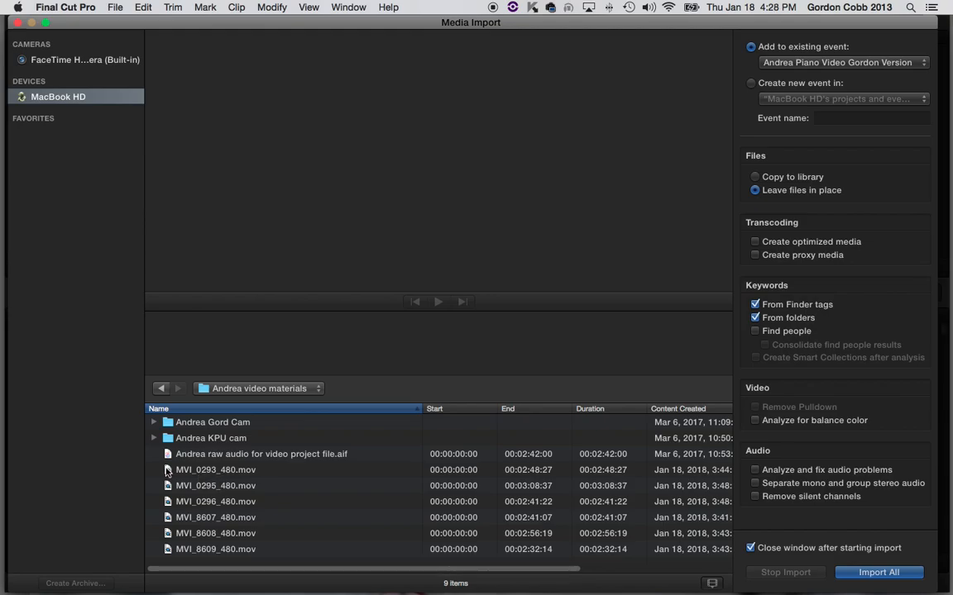
Import the six MVI camera clips and the raw audio file into the existing piano video event, leaving the files in place.
left_click(168, 470)
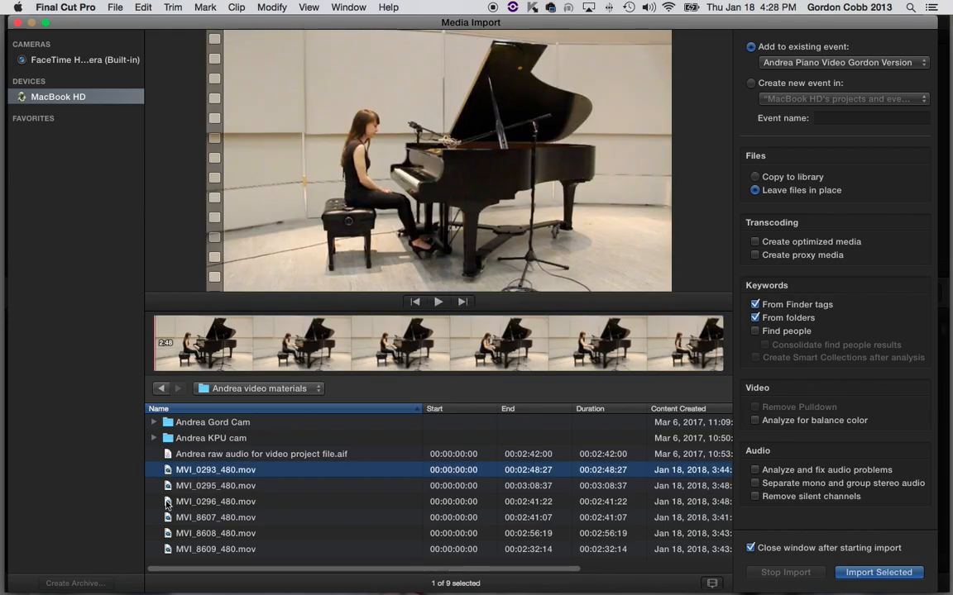
left_click(168, 550, "shift")
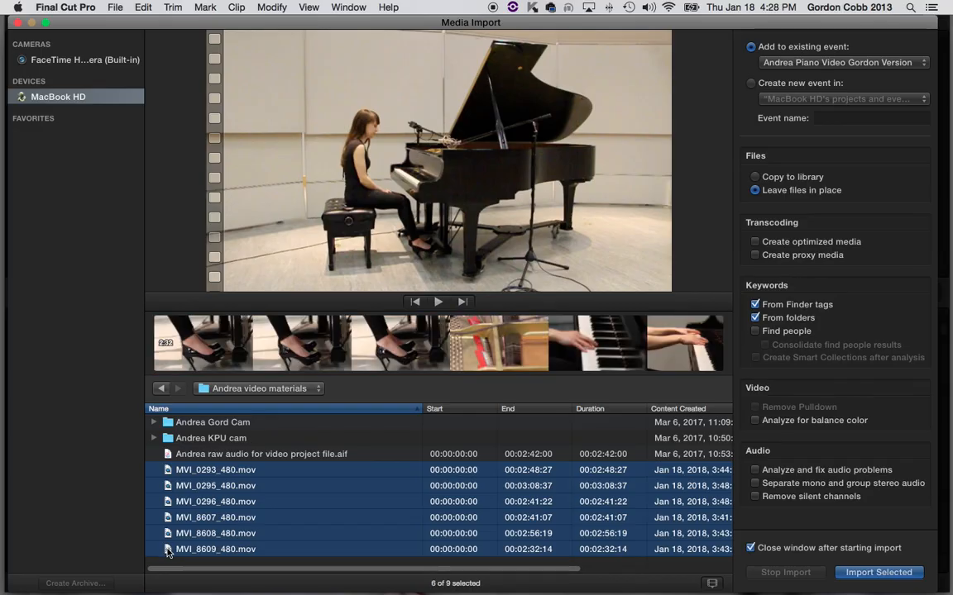
left_click(168, 454, "super")
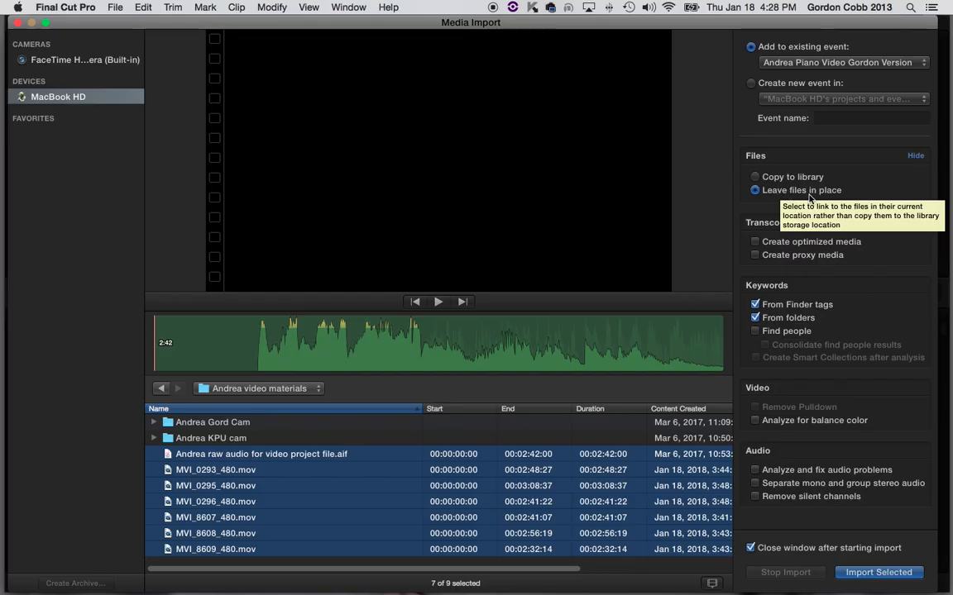
left_click(900, 575)
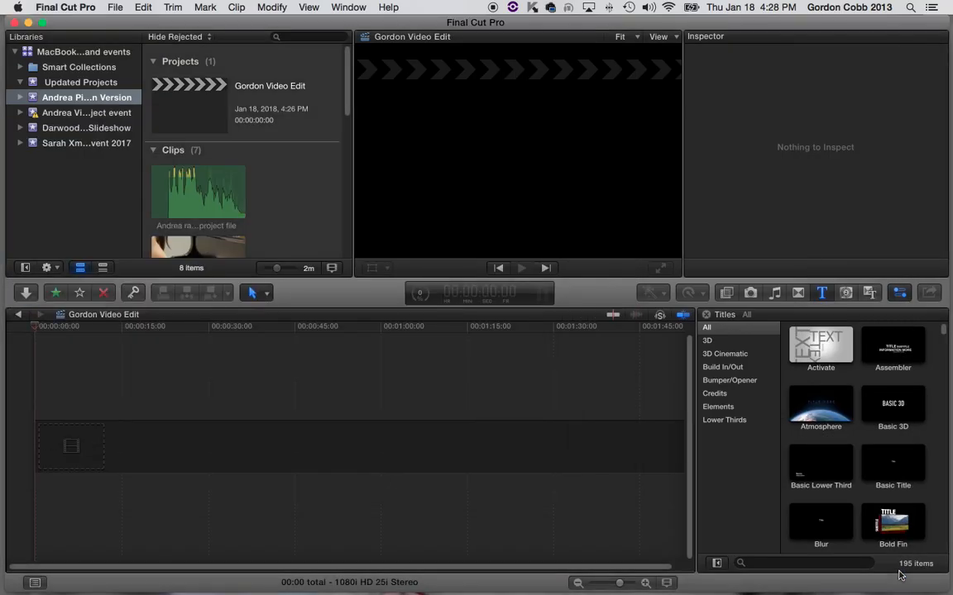
Look through the imported audio file and camera clips in the piano video event.
scroll(276, 219, "down", 3)
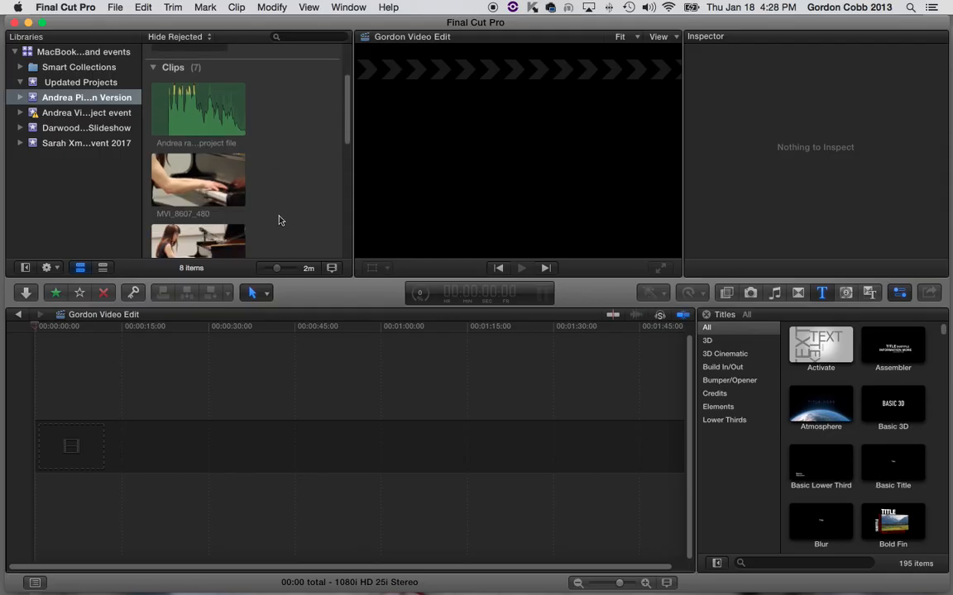
scroll(279, 220, "down", 5)
scroll(278, 220, "down", 6)
scroll(278, 220, "up", 12)
scroll(279, 220, "up", 3)
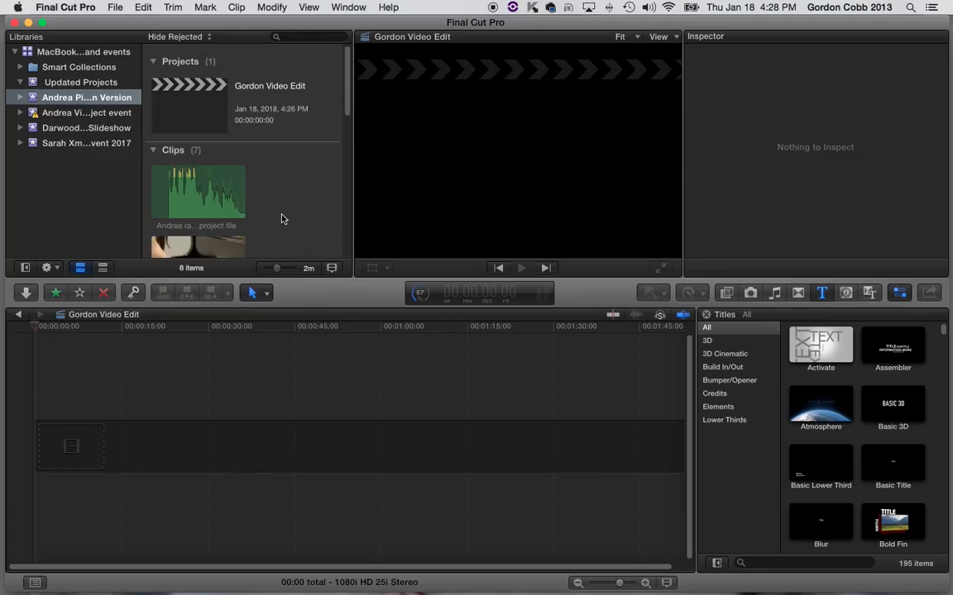
scroll(290, 198, "down", 4)
scroll(289, 198, "down", 3)
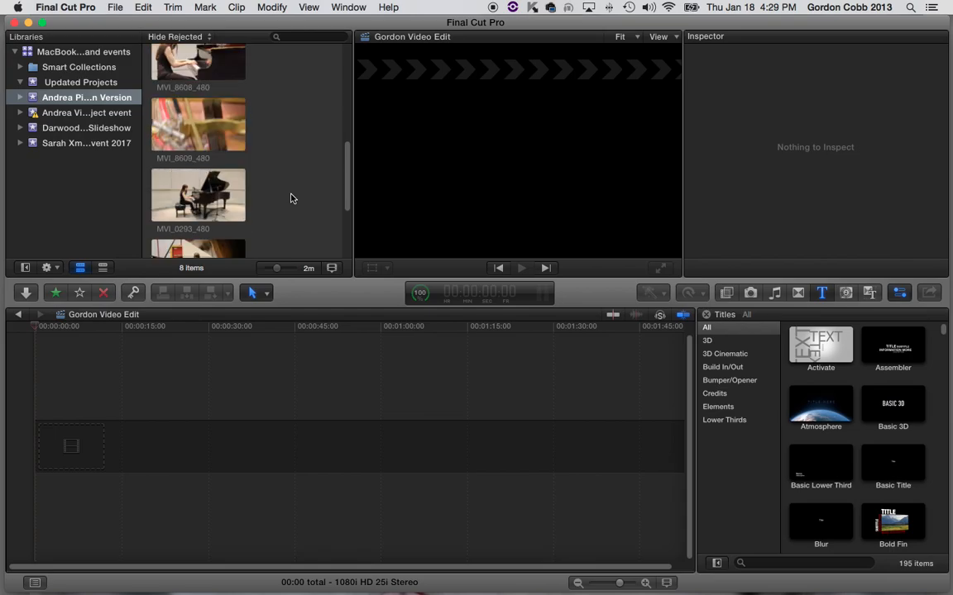
scroll(289, 198, "up", 6)
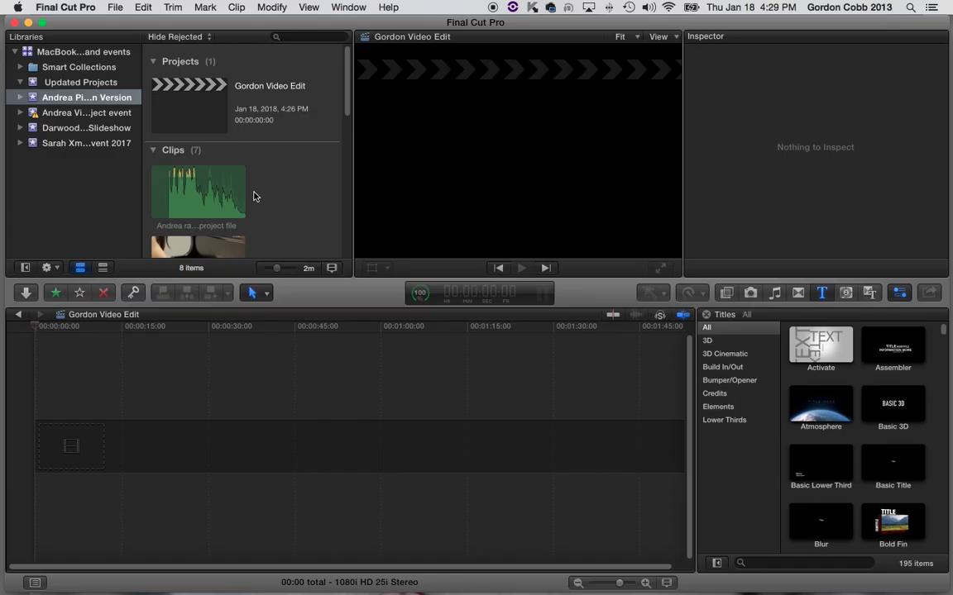
Select the raw audio file and all six camera clips in the event and start synchronizing them.
scroll(311, 210, "down", 2)
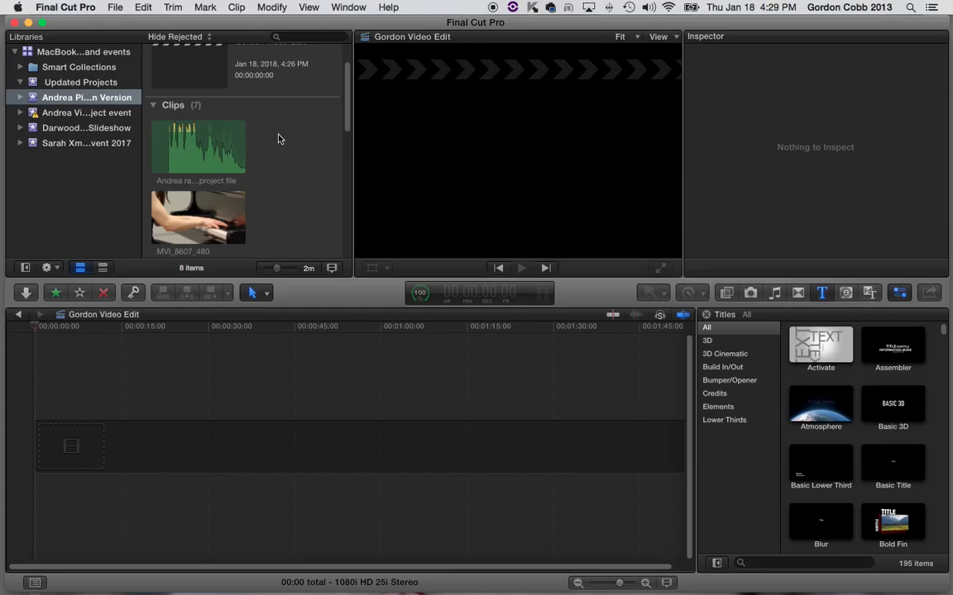
left_click_drag(288, 140, 189, 241)
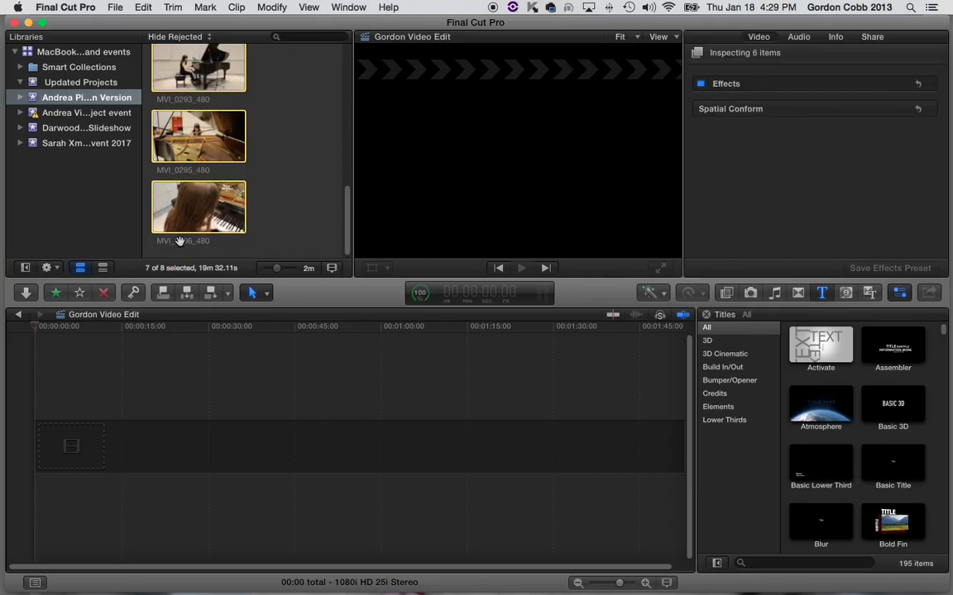
right_click(192, 135)
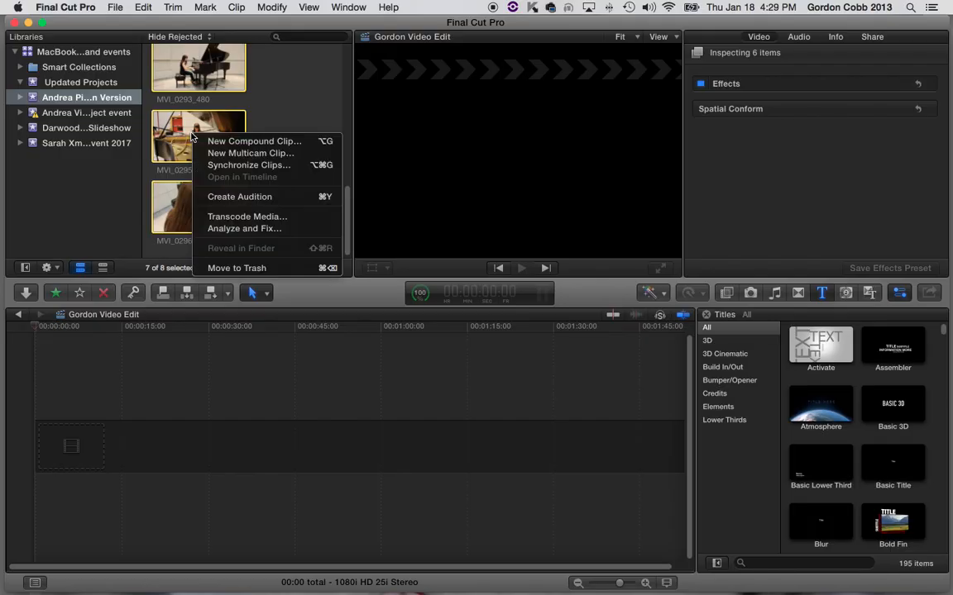
left_click(282, 165)
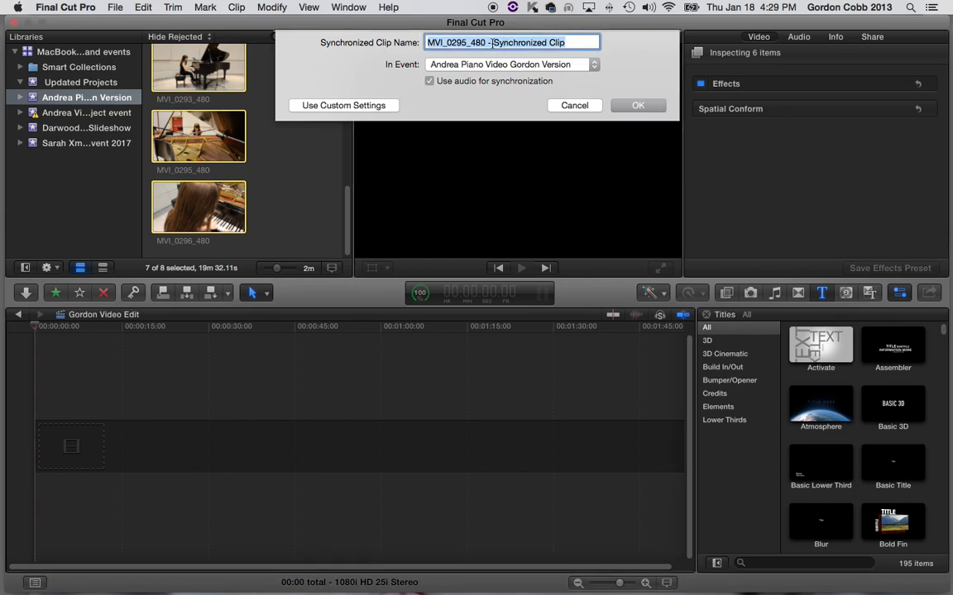
Name the synchronized clip with the pianist's first name followed by "Synchronized Clip 1" and create it using audio for synchronization.
left_click(491, 42)
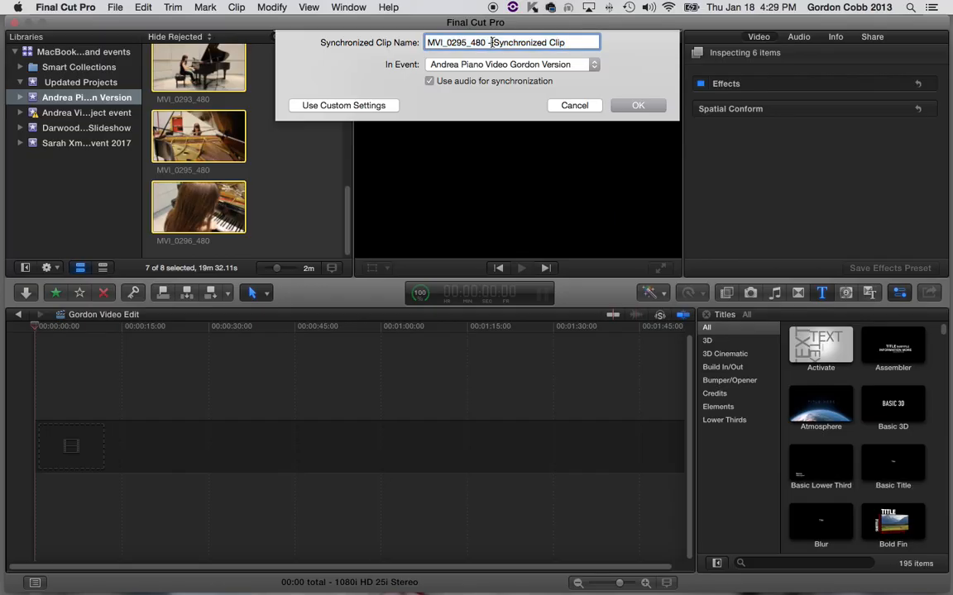
left_click_drag(491, 42, 429, 40)
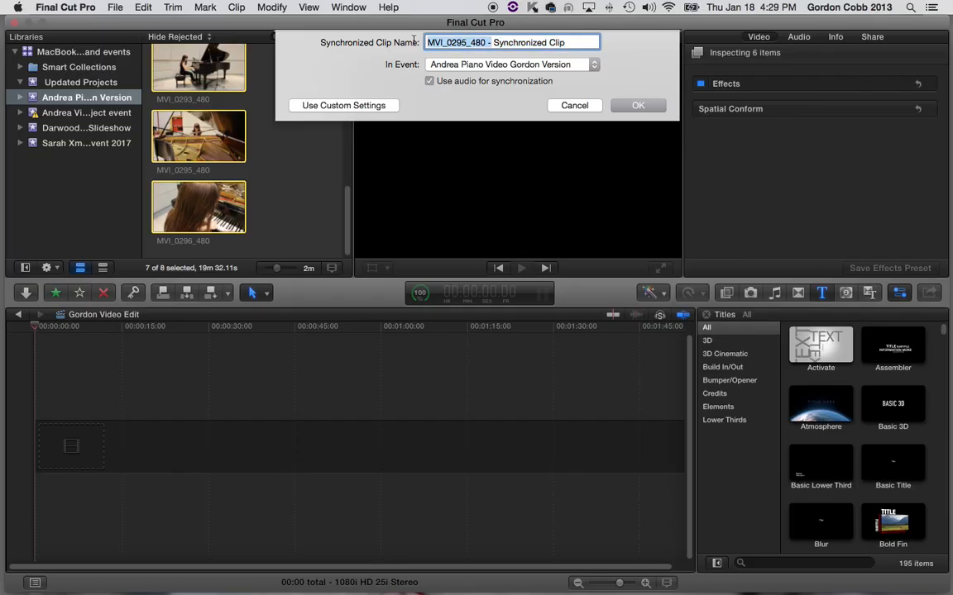
type("Andrea")
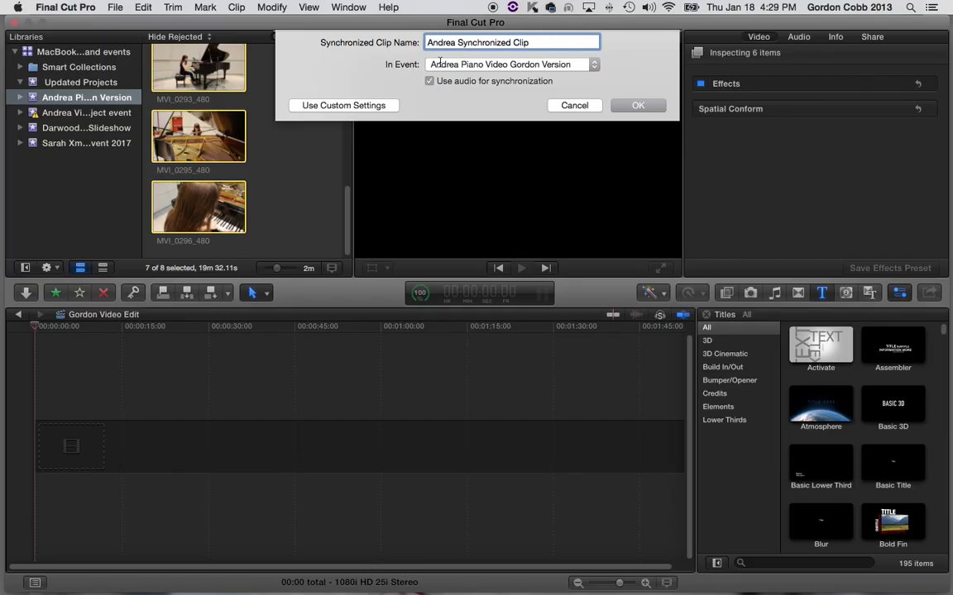
left_click(537, 41)
left_click(641, 105)
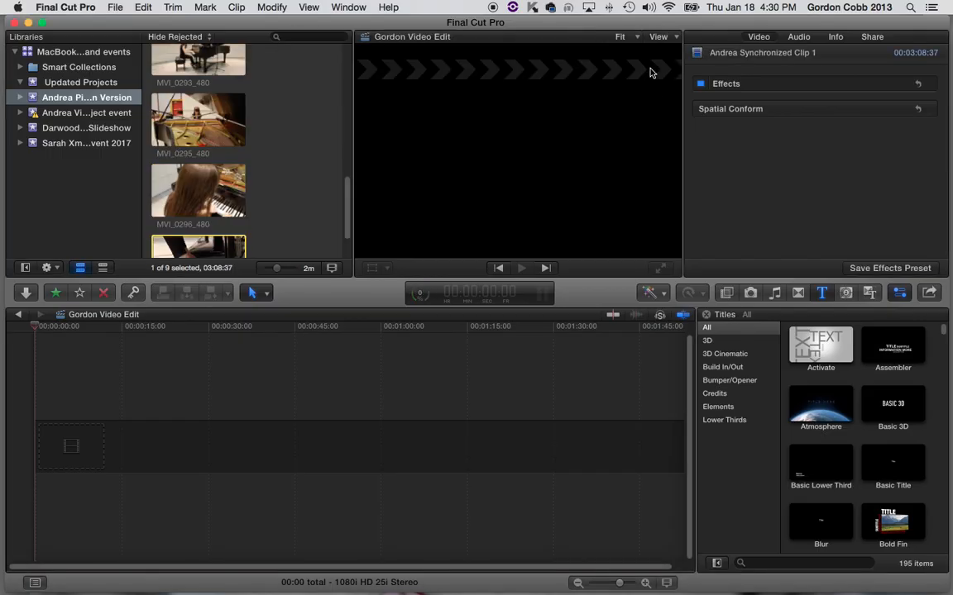
Add the new synchronized clip to the start of the empty project's primary storyline.
scroll(296, 156, "down", 2)
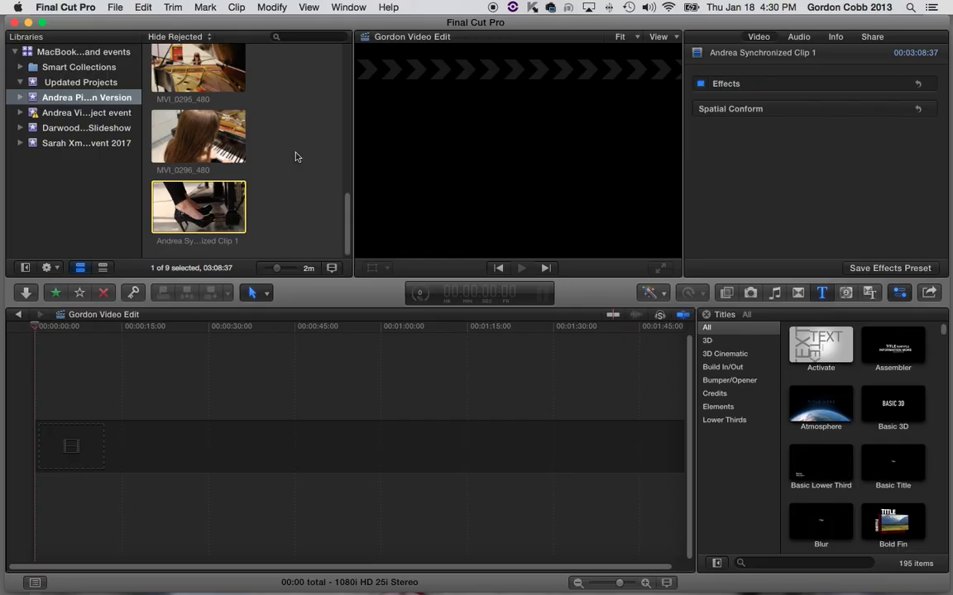
left_click(203, 209)
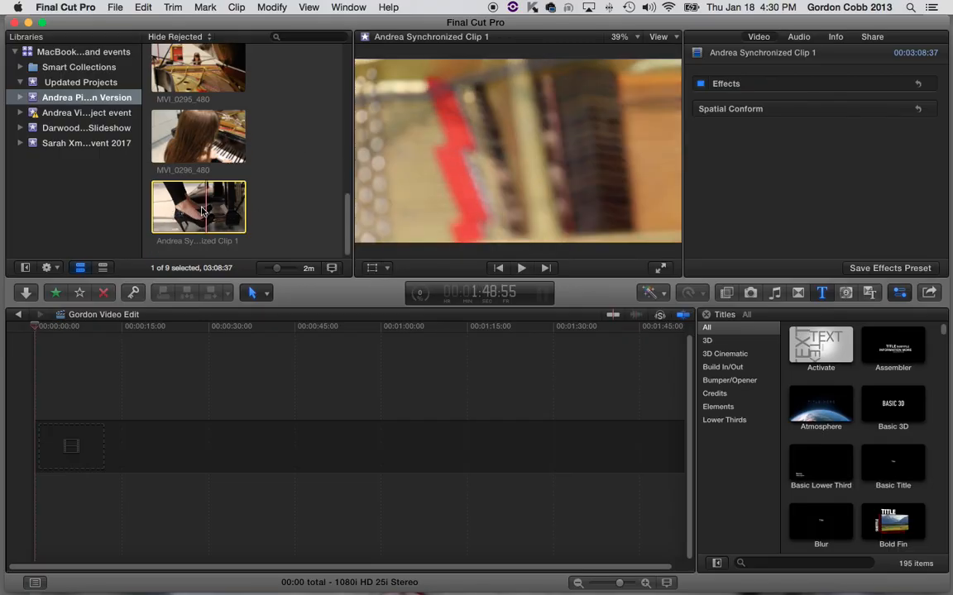
left_click_drag(199, 207, 179, 434)
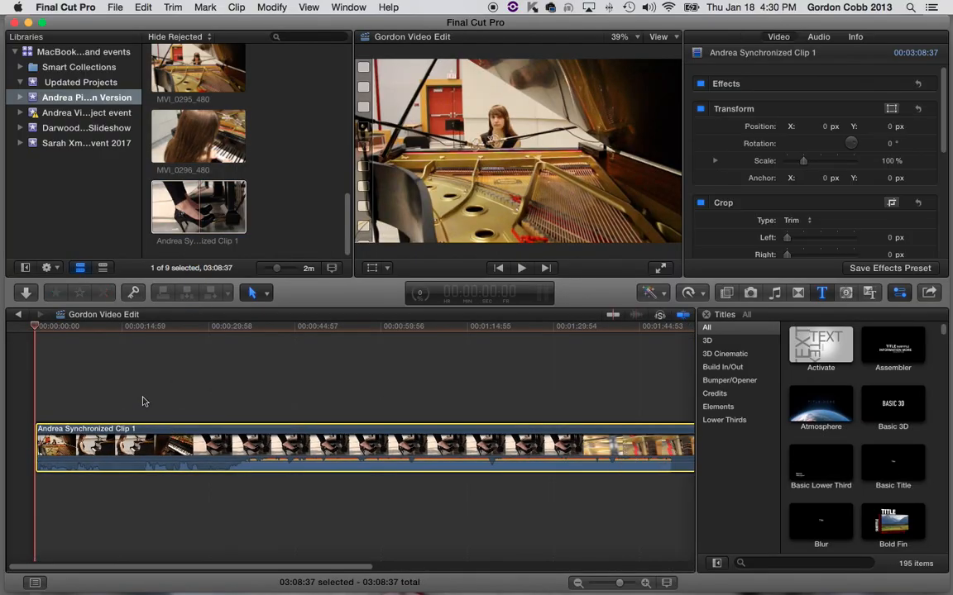
Open the synchronized clip in its own timeline to access its individual camera and audio clips.
left_click_drag(132, 326, 194, 395)
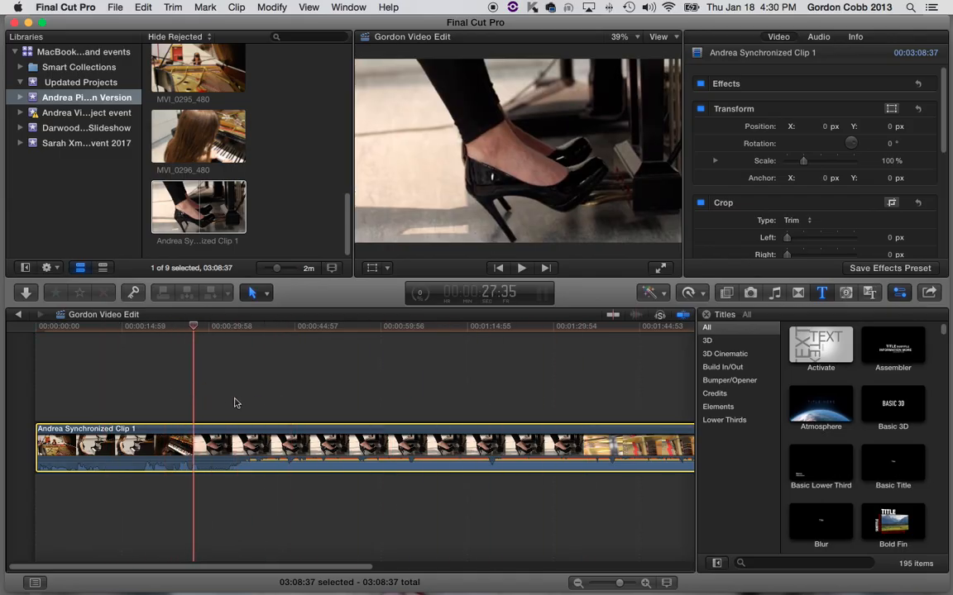
right_click(217, 444)
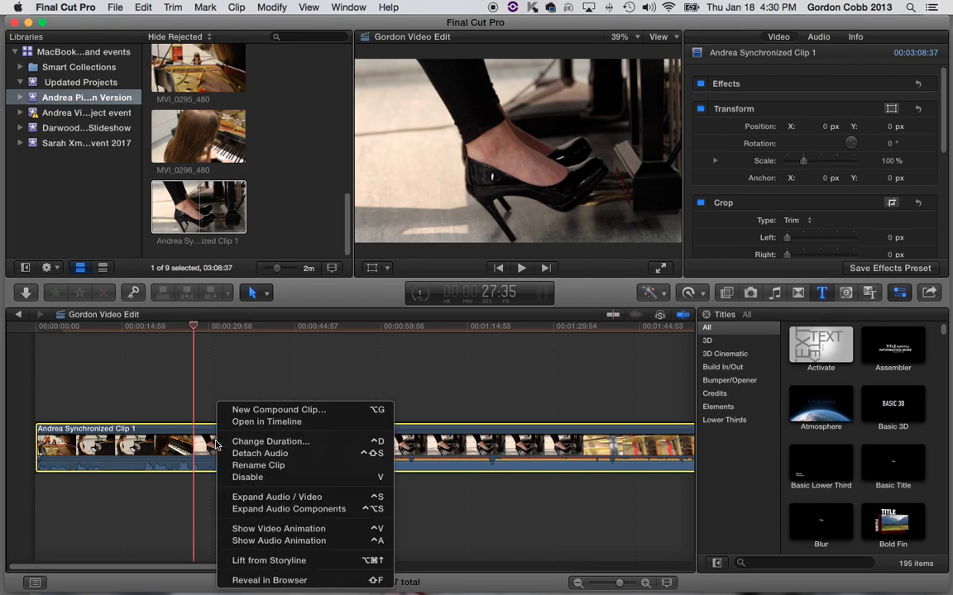
left_click(301, 422)
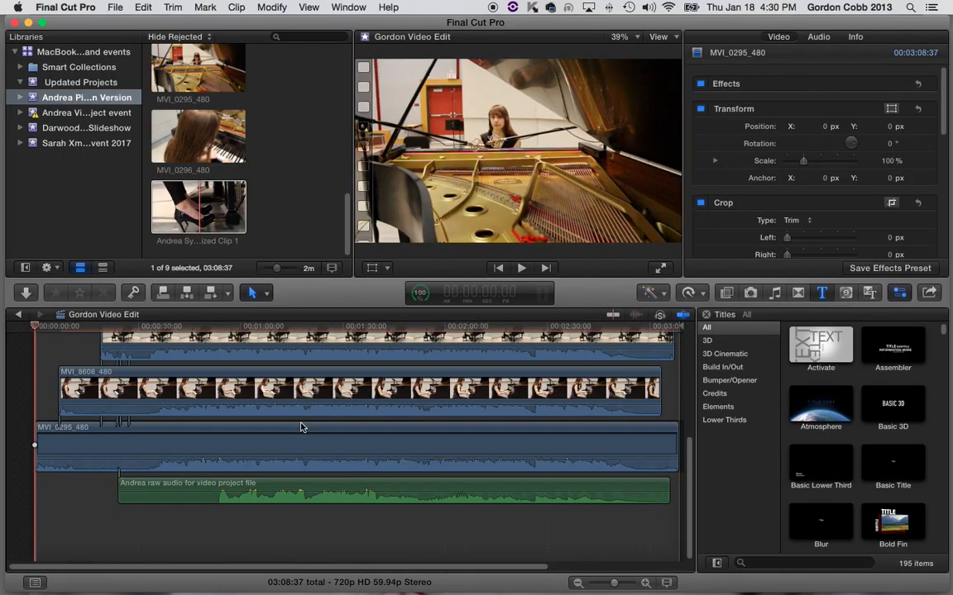
Examine the alignment of the stacked camera clips with the raw audio and play back the start of the music.
scroll(301, 427, "up", 5)
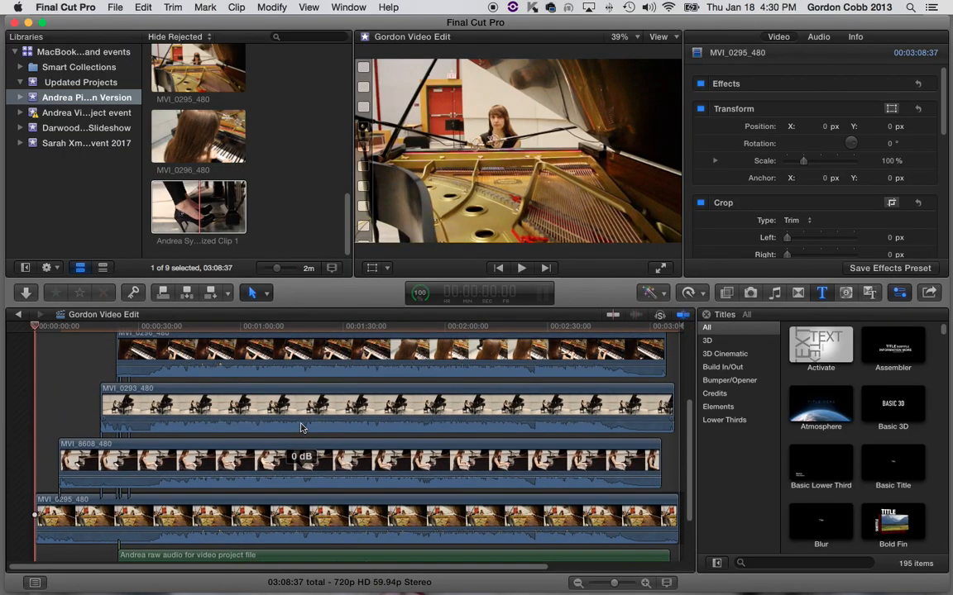
scroll(301, 427, "up", 6)
scroll(301, 427, "down", 7)
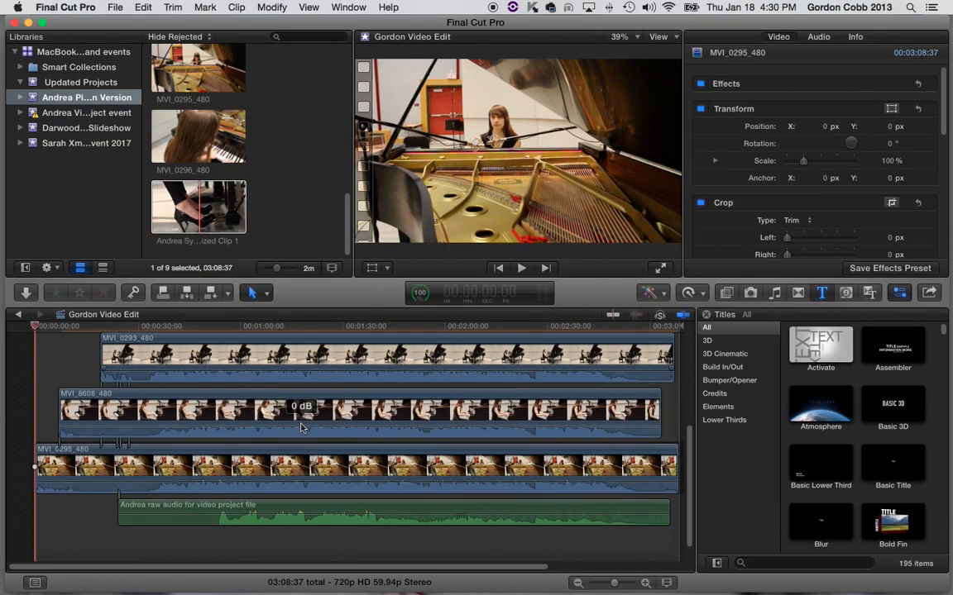
scroll(301, 427, "down", 1)
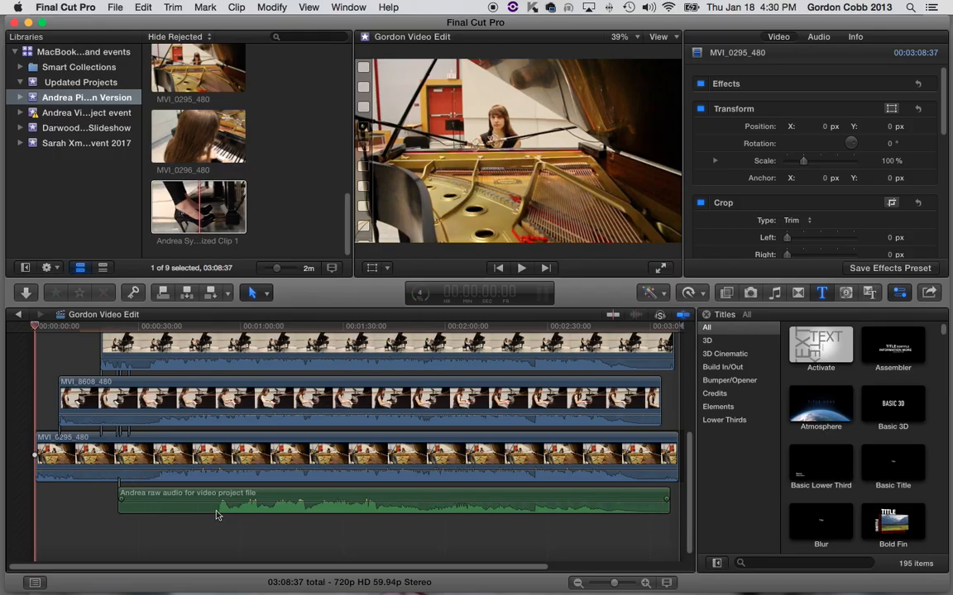
left_click(208, 328)
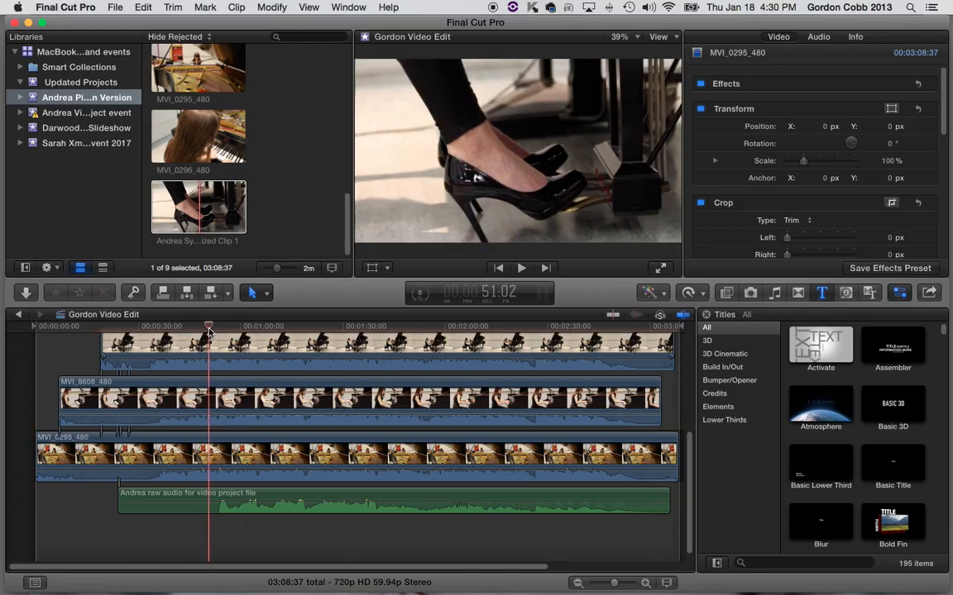
left_click_drag(69, 330, 25, 331)
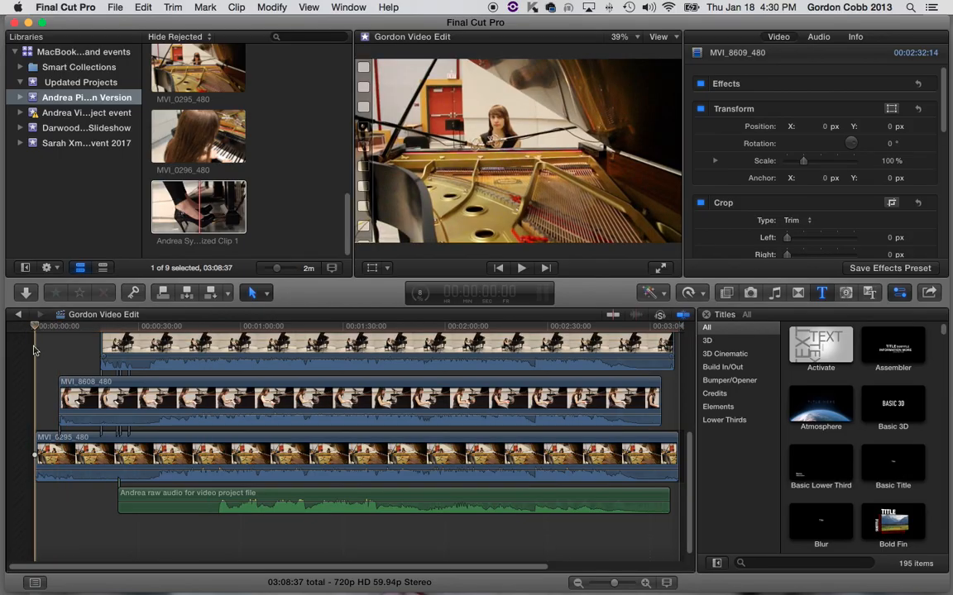
left_click_drag(34, 329, 213, 358)
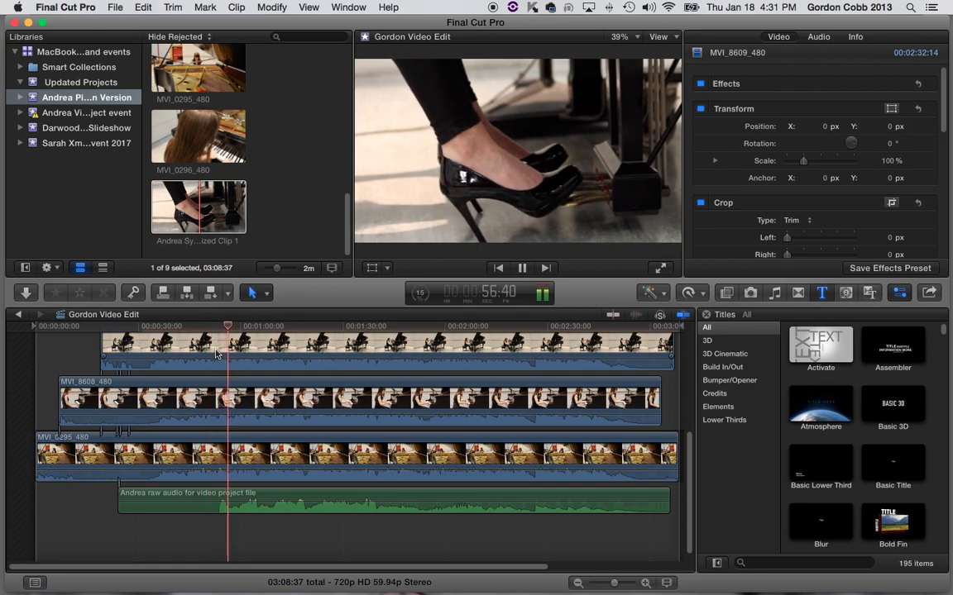
key("space")
Lower the audio level of the MVI_8609_480, MVI_8607_480 and MVI_0296_480 clips all the way down to silence.
scroll(244, 468, "up", 5)
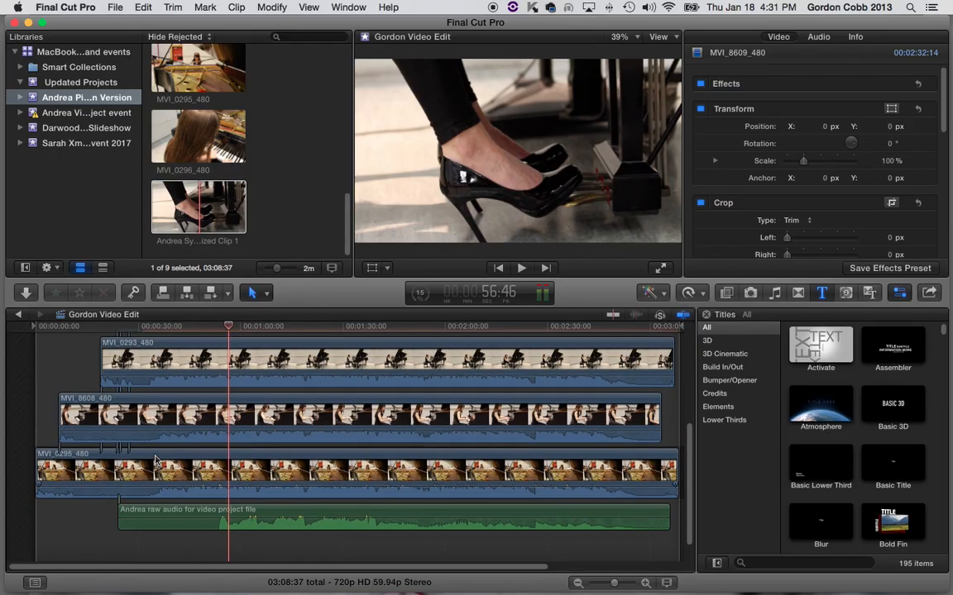
scroll(225, 459, "down", 5)
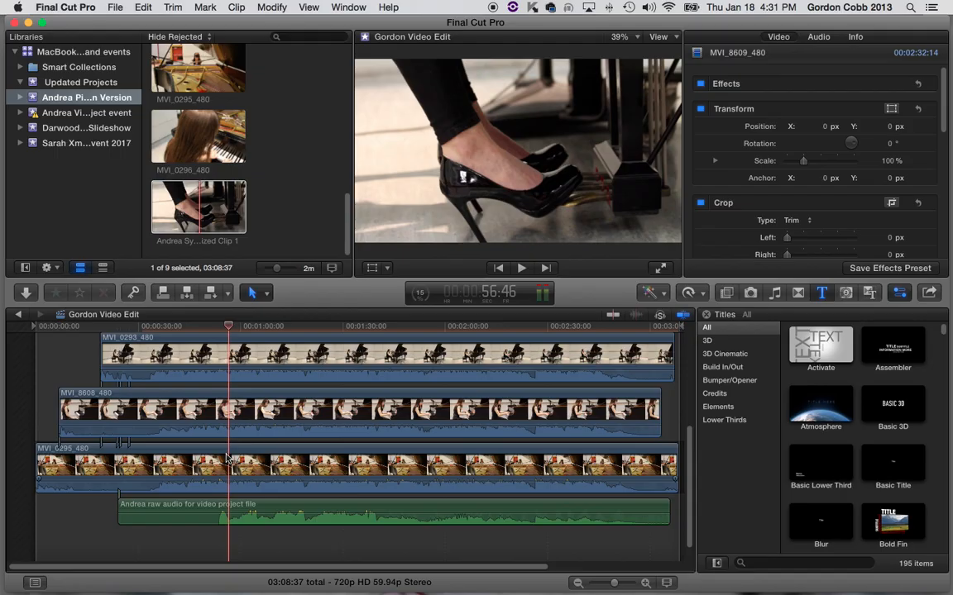
scroll(298, 463, "down", 1)
scroll(297, 463, "up", 2)
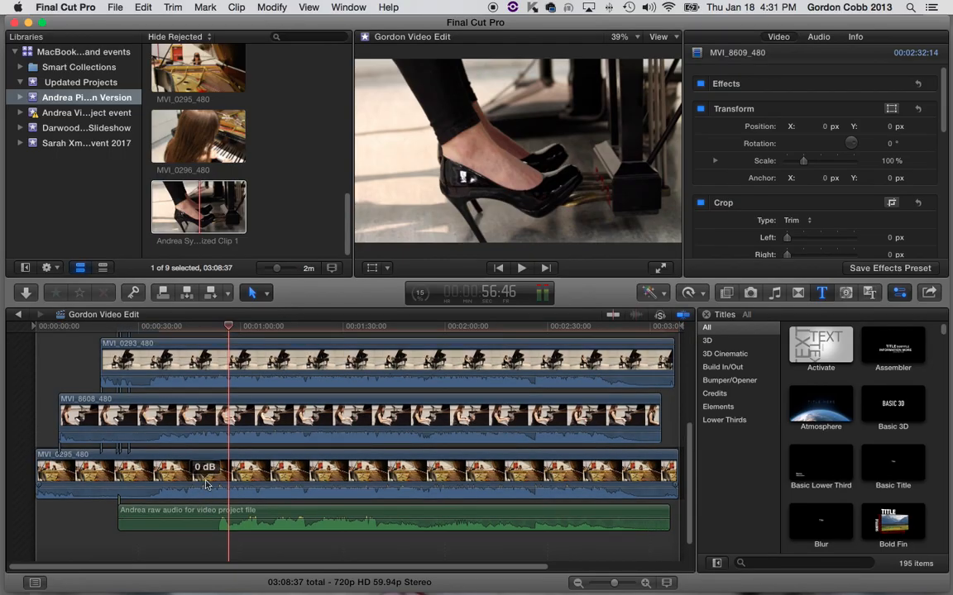
scroll(217, 447, "up", 8)
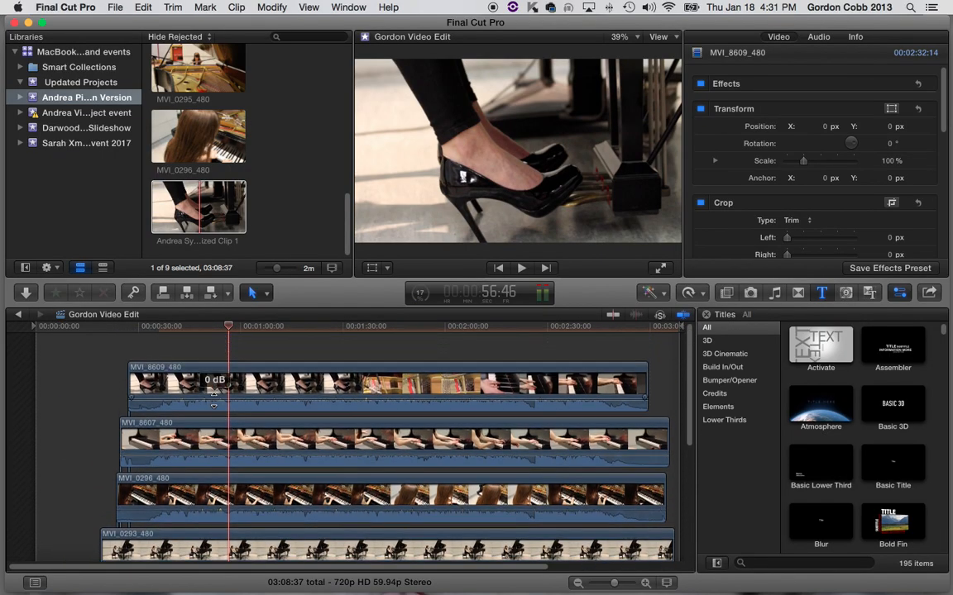
scroll(213, 397, "down", 2)
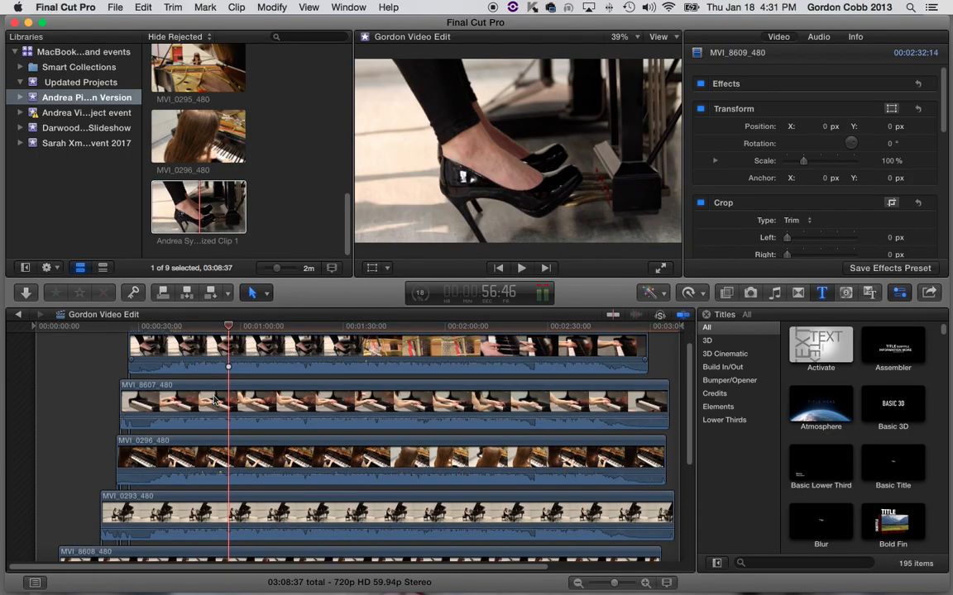
scroll(211, 393, "up", 2)
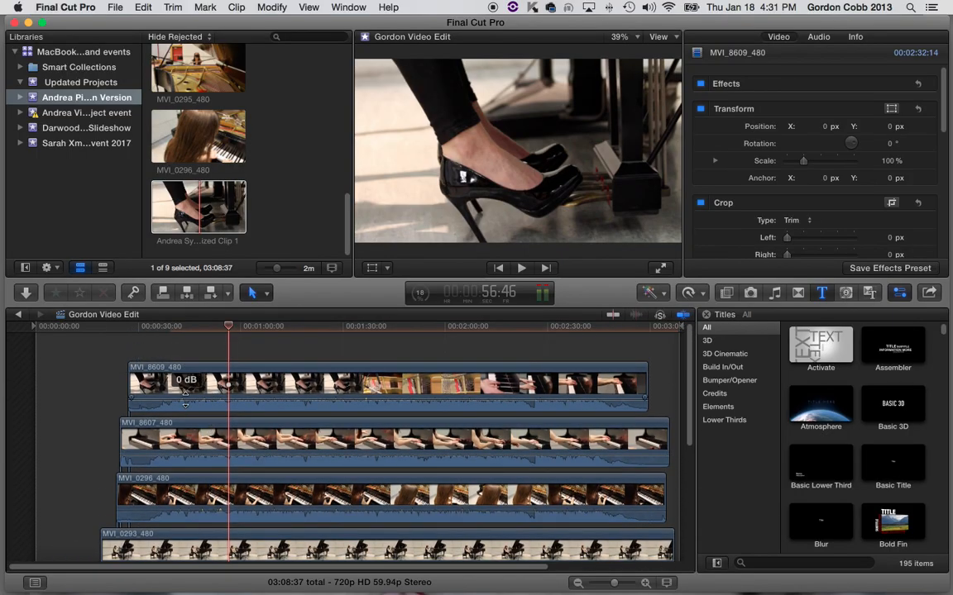
left_click_drag(185, 399, 187, 489)
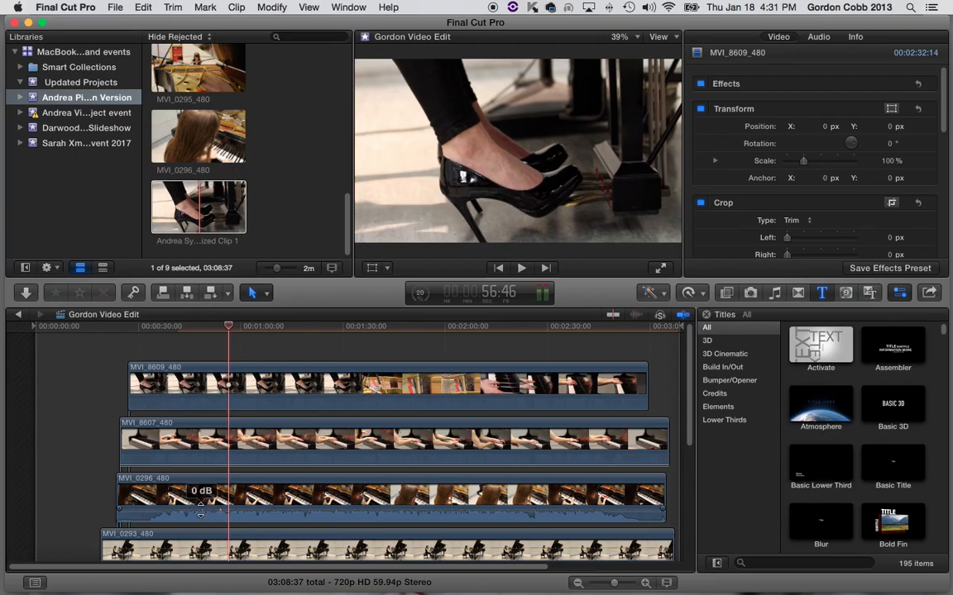
left_click_drag(200, 513, 197, 532)
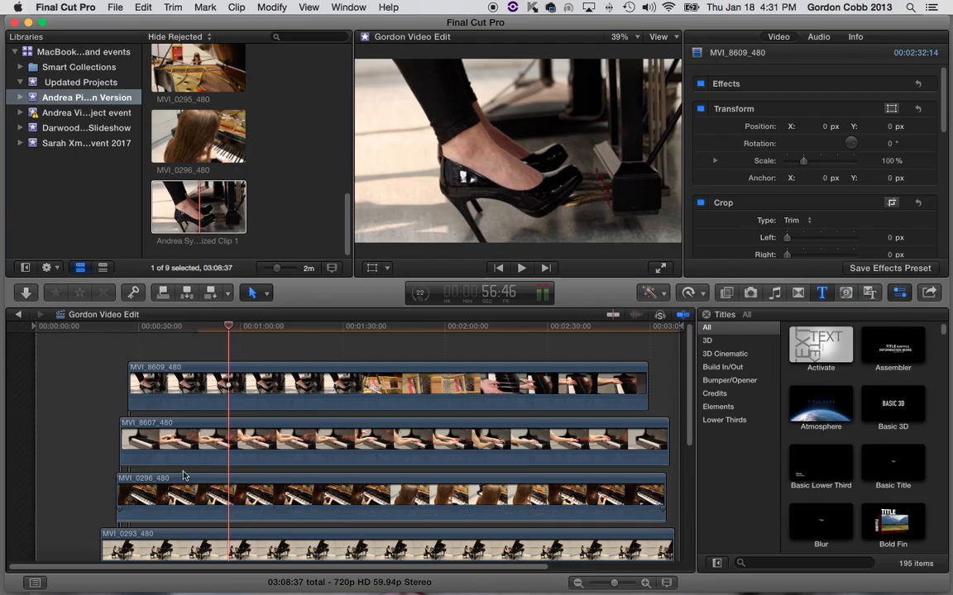
Silence the audio of the MVI_0293_480 and MVI_8608_480 clips.
scroll(184, 475, "down", 5)
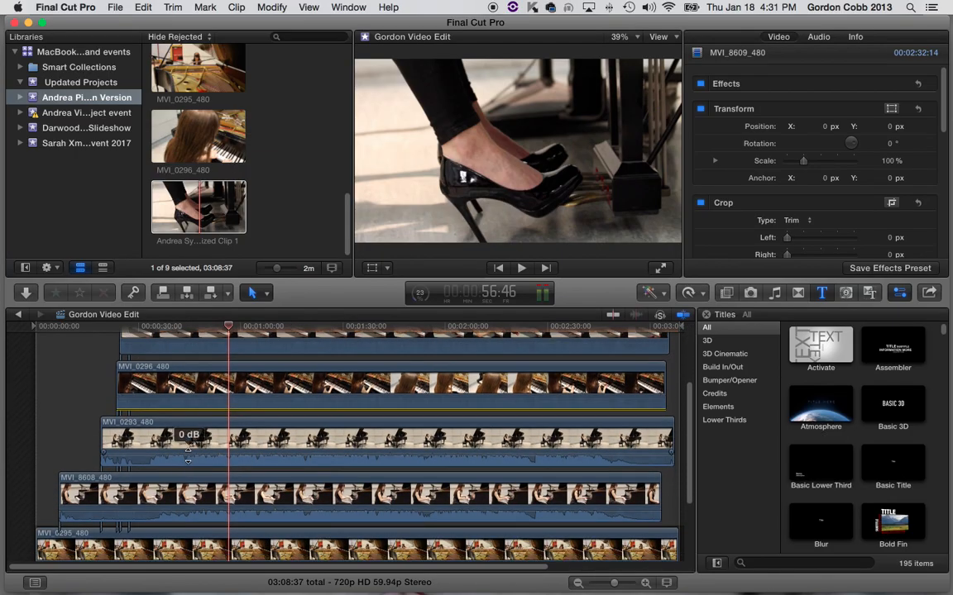
left_click_drag(189, 457, 174, 497)
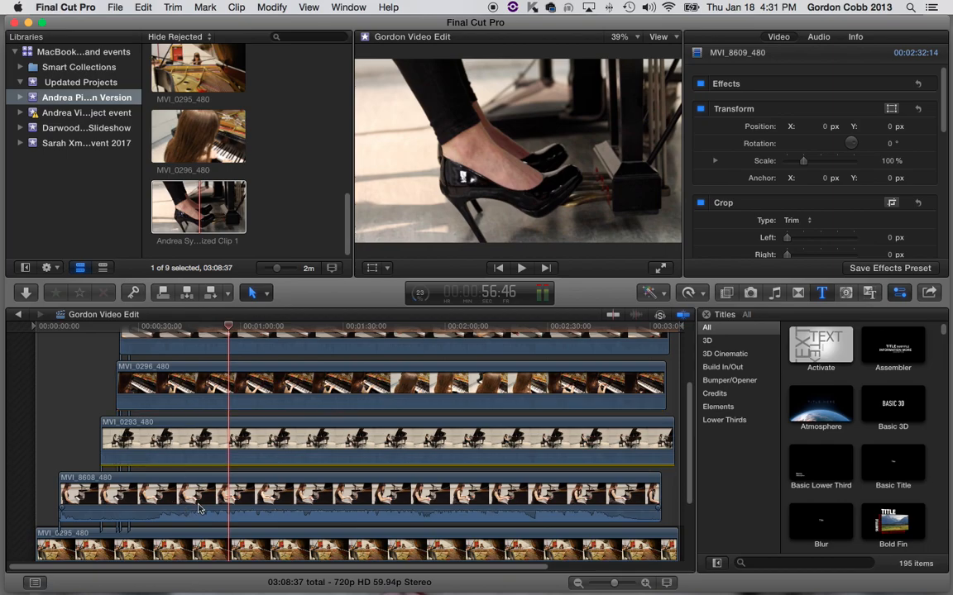
left_click_drag(205, 510, 191, 542)
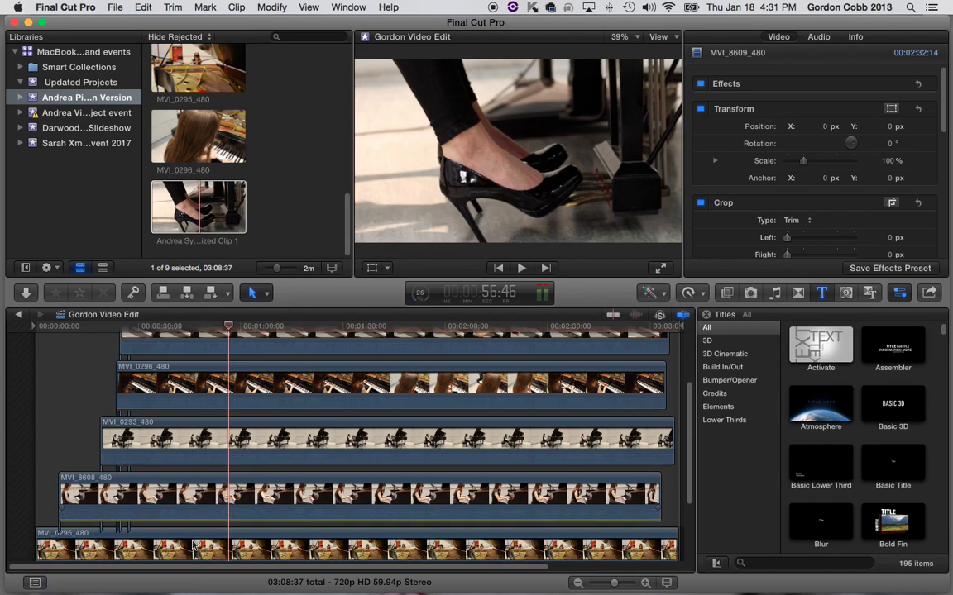
Play back the start of the music and lower the MVI_0295_480 clip's audio level to -∞ dB.
scroll(184, 479, "down", 5)
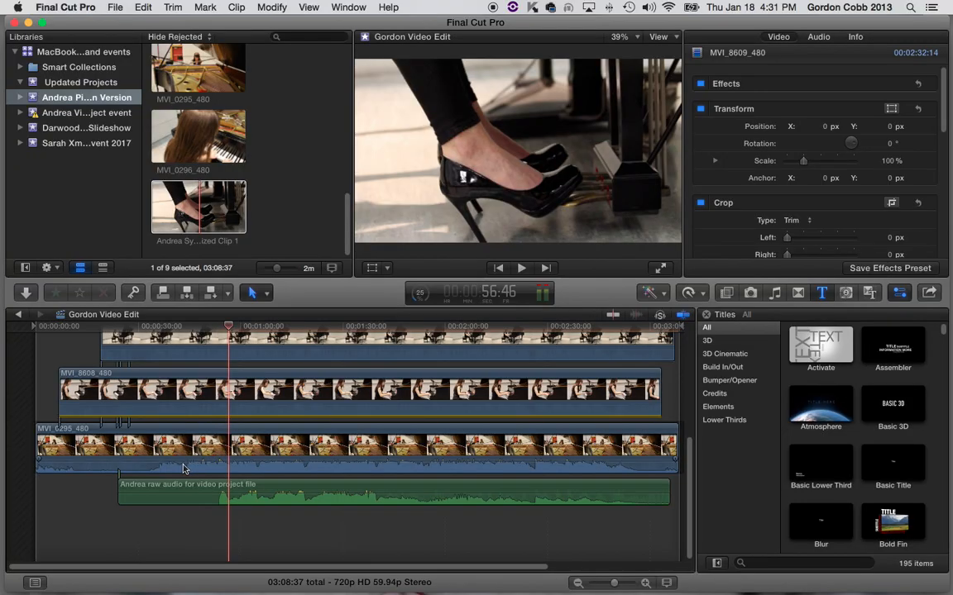
left_click(138, 328)
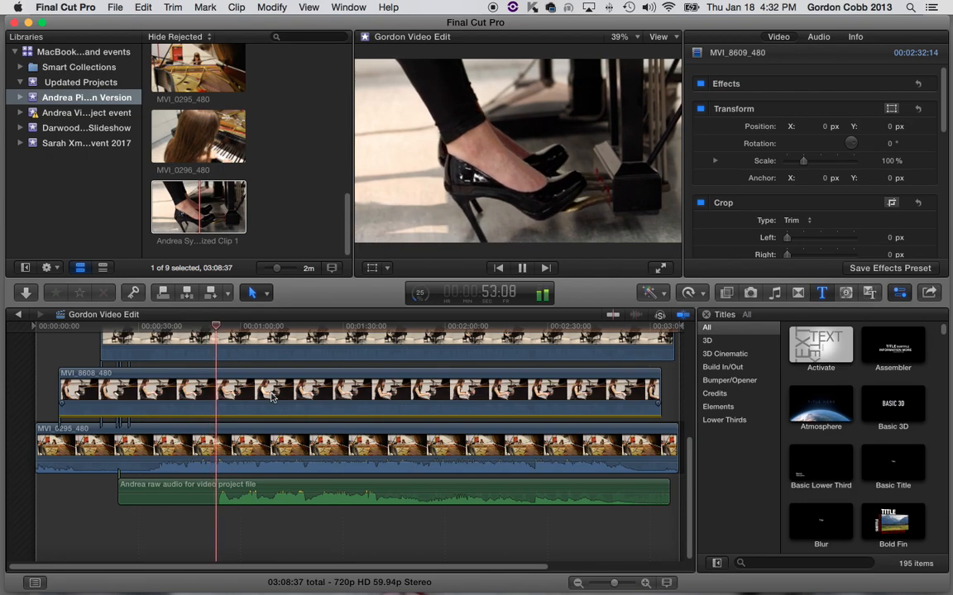
key("space")
left_click_drag(249, 465, 250, 495)
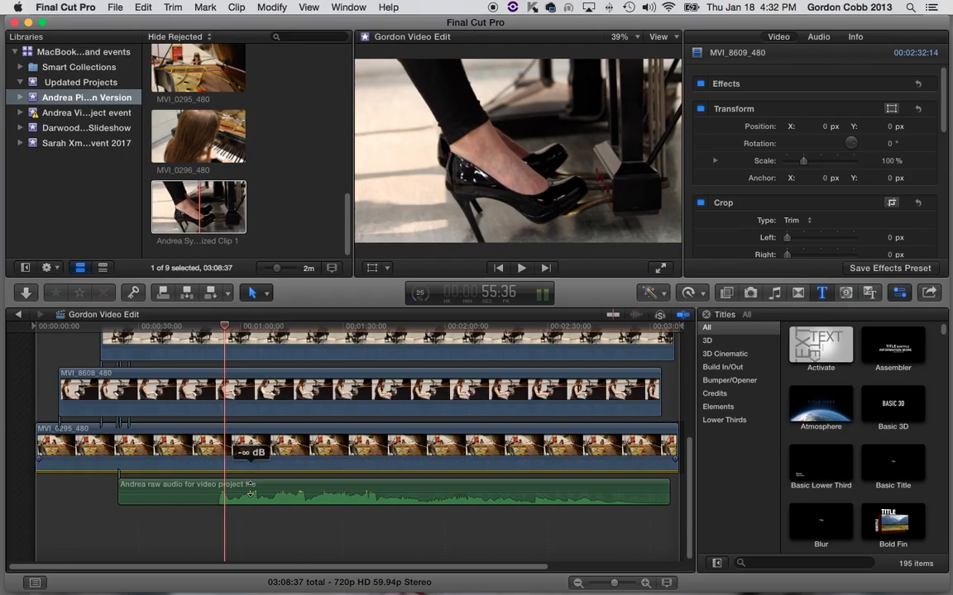
Try to move the MVI_8607_480 clip above MVI_8609_480 in the stack, and undo the move.
scroll(251, 495, "up", 10)
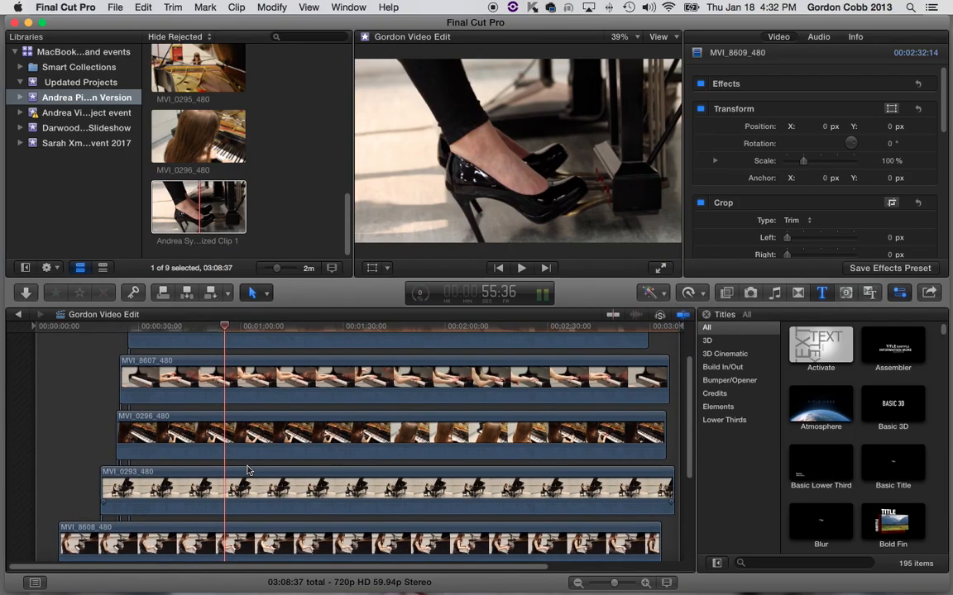
scroll(247, 470, "up", 1)
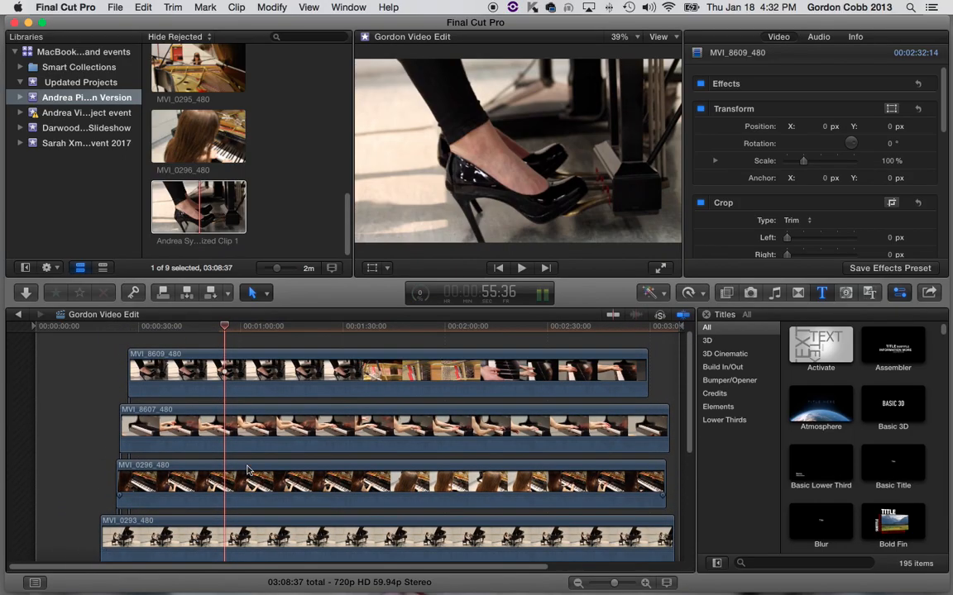
left_click(257, 328)
scroll(208, 441, "down", 1)
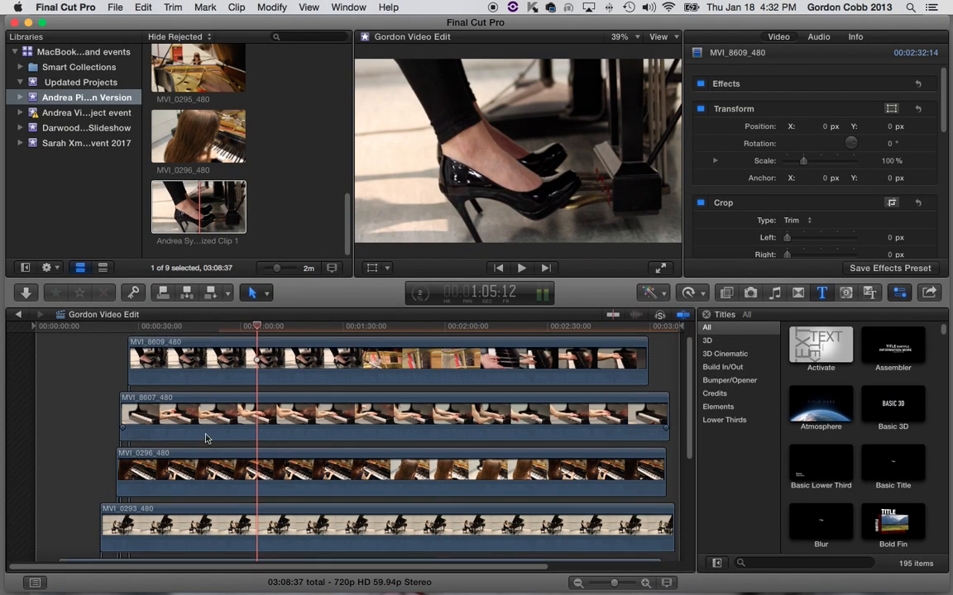
scroll(161, 368, "up", 1)
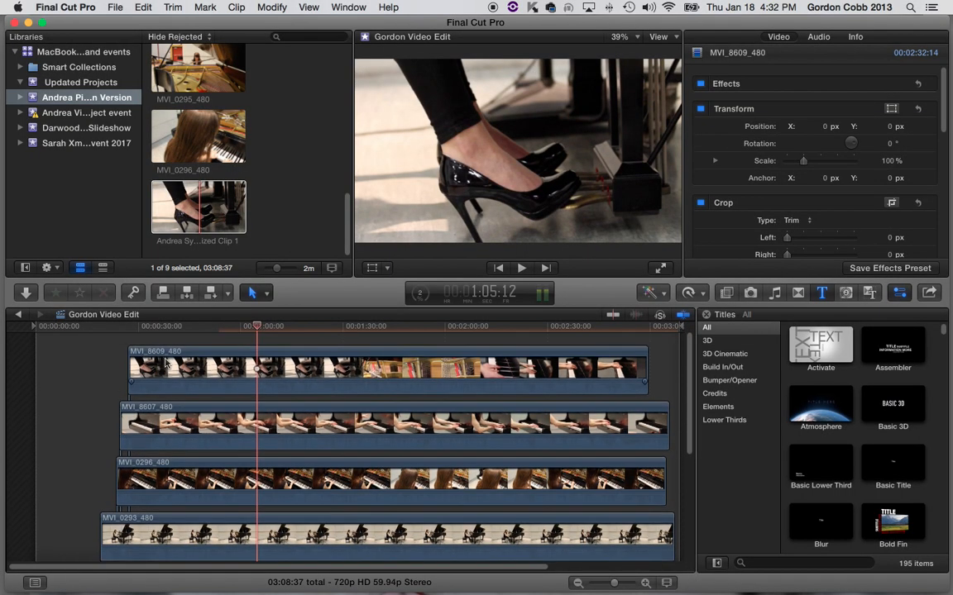
left_click(174, 429)
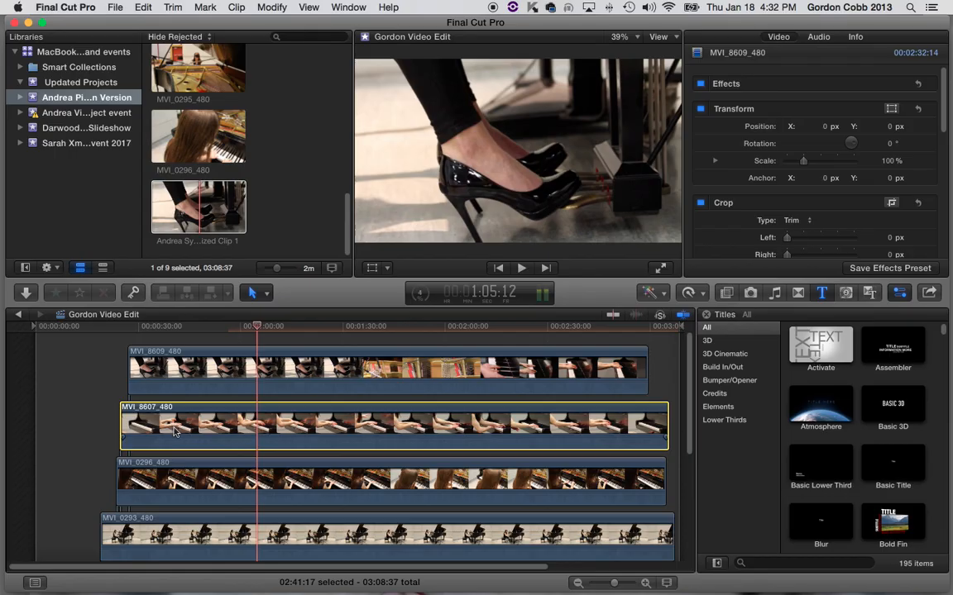
left_click_drag(176, 428, 179, 356)
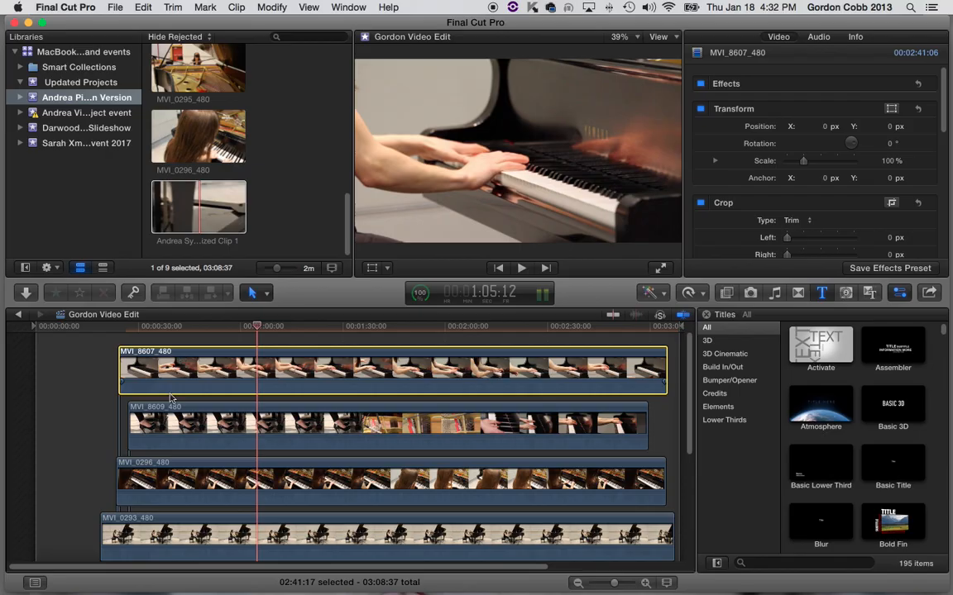
key("super+z")
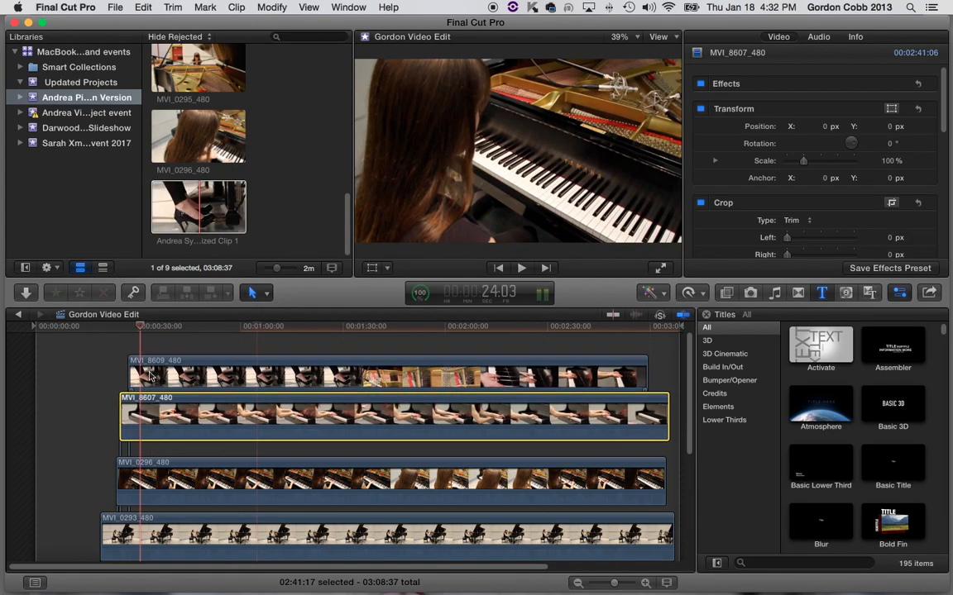
Trim the start of the raw audio clip to shortly before the music begins and slightly trim the start of MVI_0295_480.
scroll(125, 486, "down", 5)
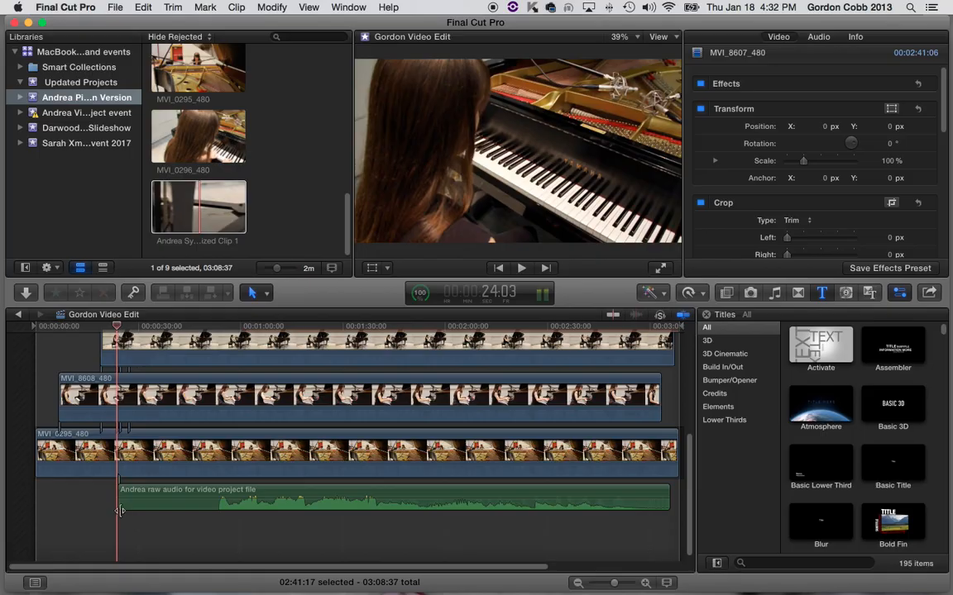
left_click_drag(120, 509, 207, 510)
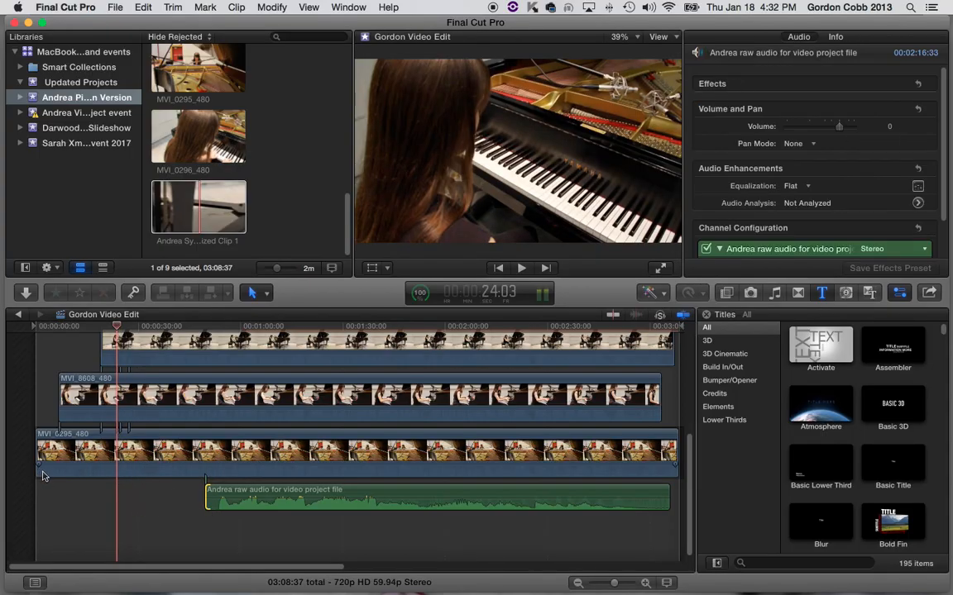
mouse_move(43, 476)
left_mouse_down()
mouse_move(152, 476)
mouse_move(39, 476)
left_mouse_up()
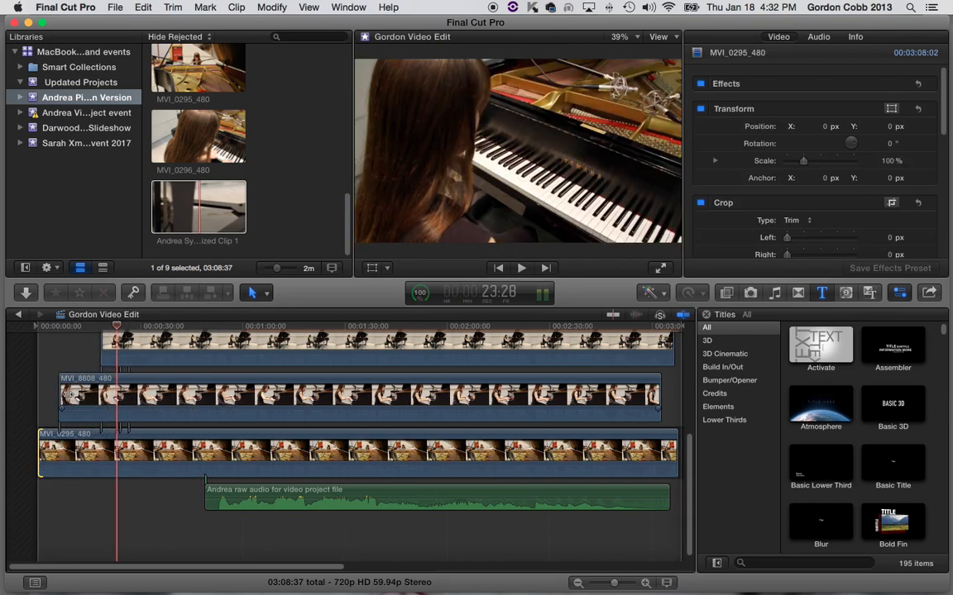
Trim the starts of MVI_8608_480, MVI_0293_480, MVI_0296_480, MVI_8607_480 and MVI_8609_480 to line up with the start of the raw audio.
left_click_drag(59, 393, 206, 393)
scroll(163, 422, "up", 5)
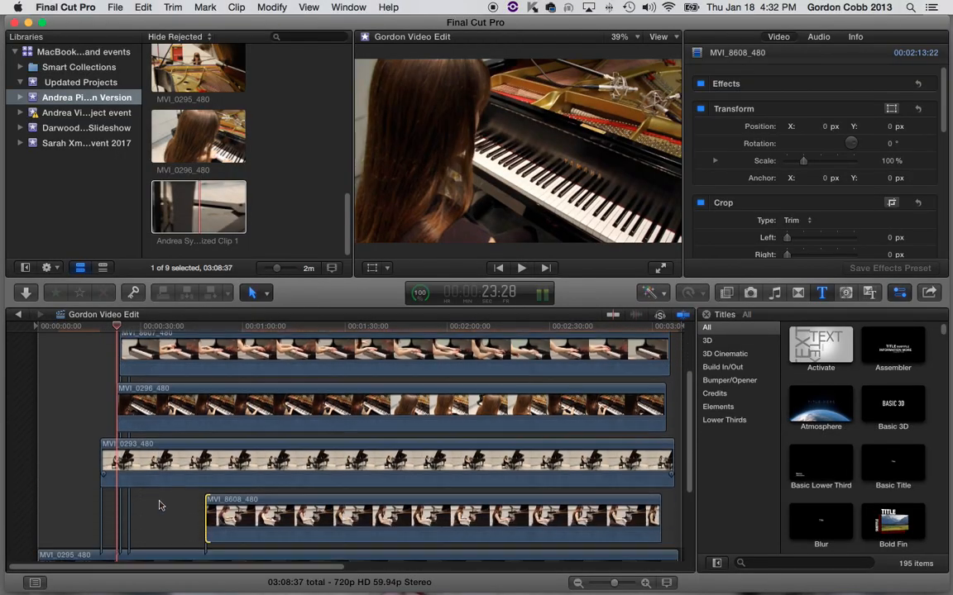
left_click_drag(101, 453, 206, 453)
left_click_drag(116, 400, 206, 400)
scroll(164, 427, "up", 2)
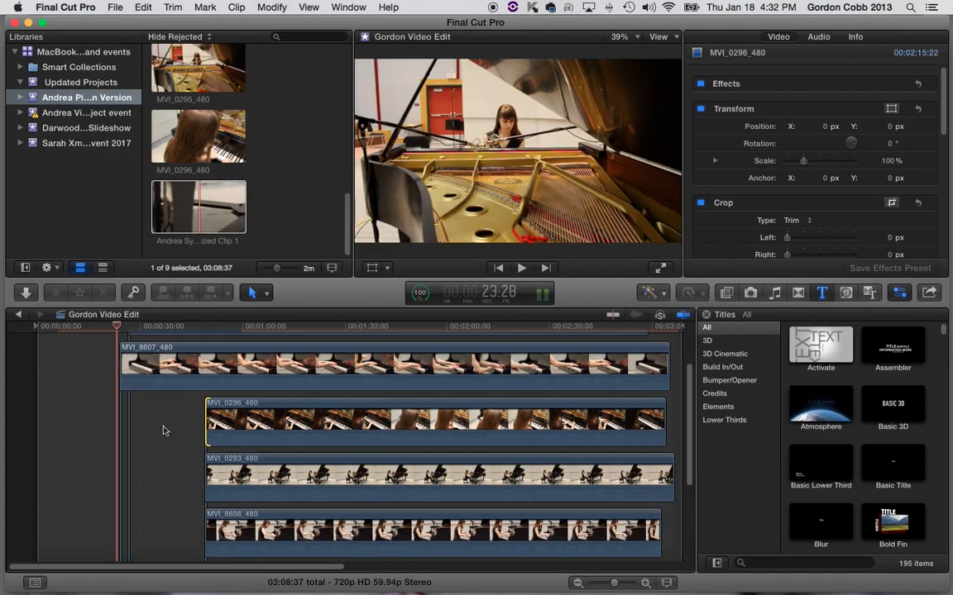
scroll(163, 430, "up", 3)
left_click_drag(122, 439, 206, 438)
left_click_drag(128, 381, 206, 383)
Trim the start of the primary MVI_0295_480 clip to just before the other clips, leaving a duration of 02:23:00.
scroll(145, 445, "down", 8)
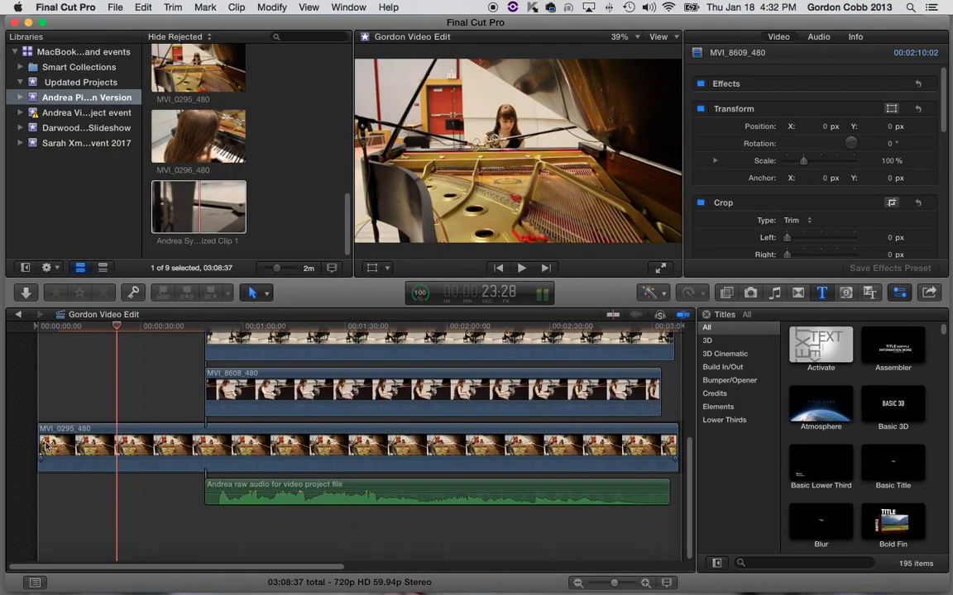
left_click_drag(41, 444, 183, 453)
scroll(216, 442, "up", 2)
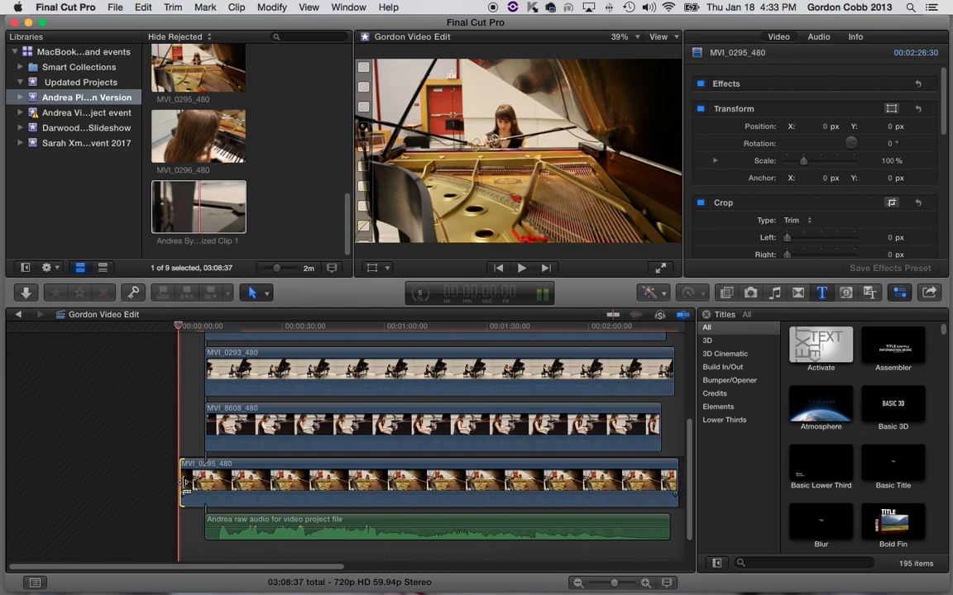
mouse_move(184, 487)
left_mouse_down()
mouse_move(208, 491)
mouse_move(193, 490)
left_mouse_up()
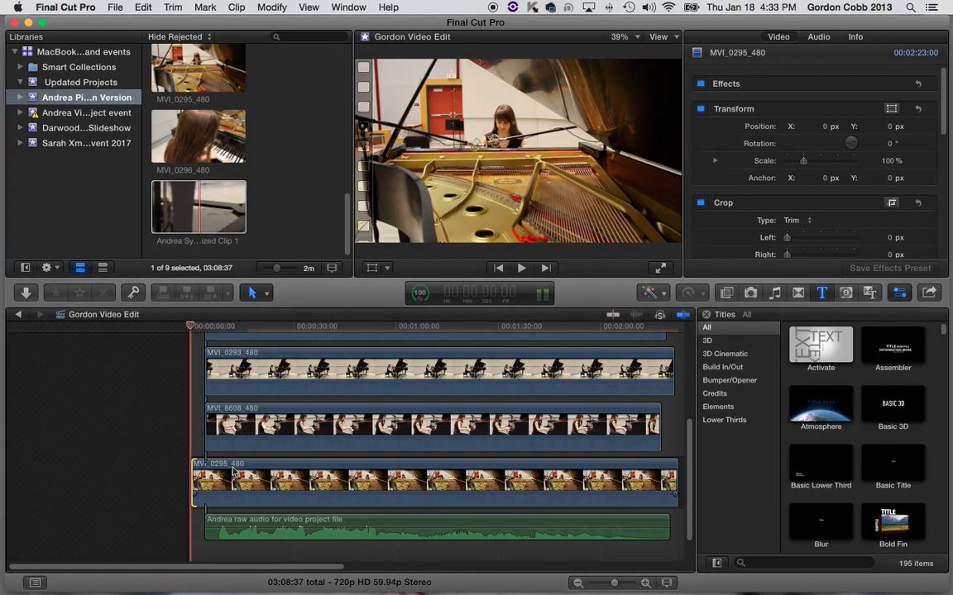
Move the MVI_8607_480 clip above MVI_8609_480 at the top of the stack and play back the beginning of the music.
scroll(234, 466, "up", 5)
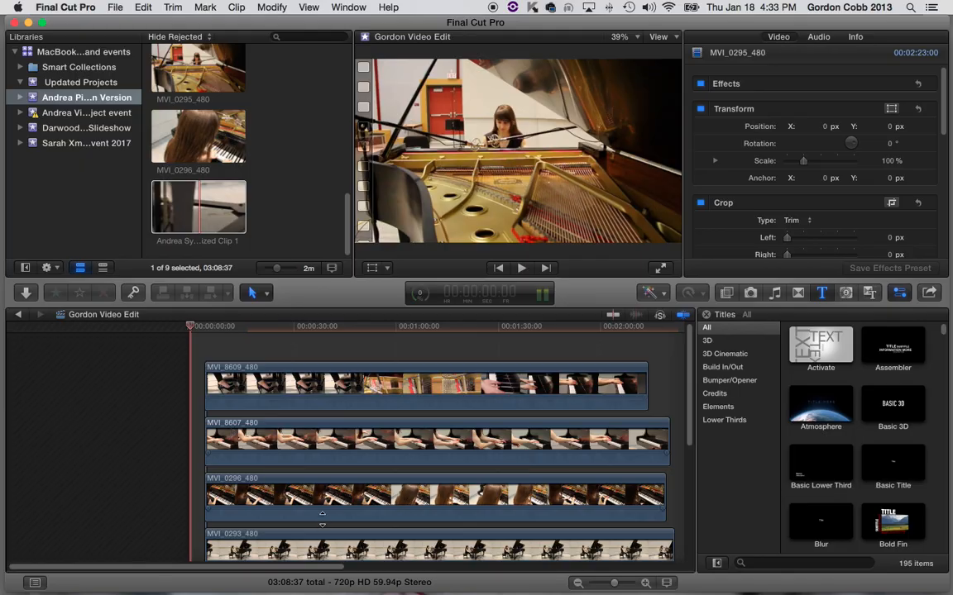
left_click_drag(254, 454, 263, 373)
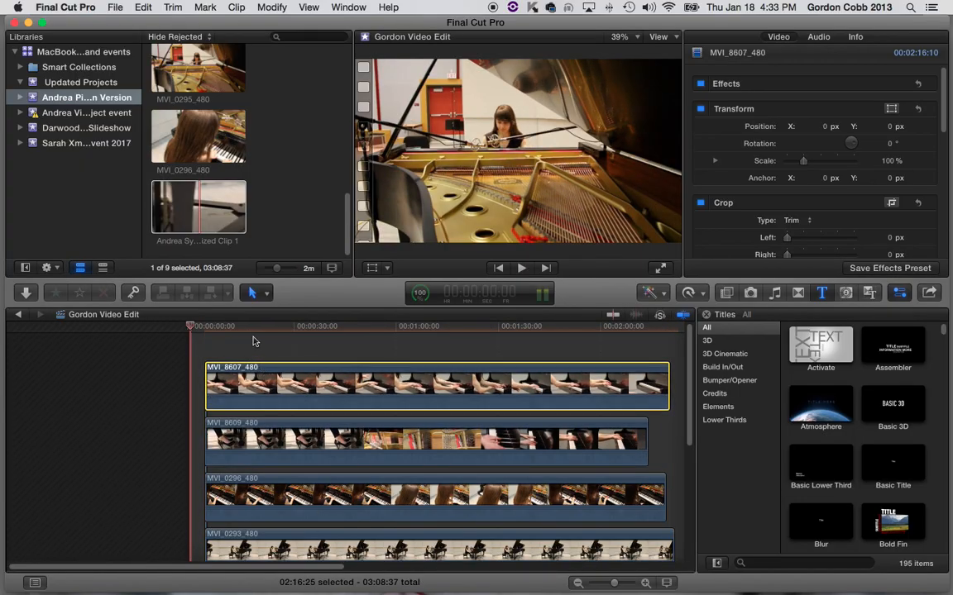
left_click(248, 329)
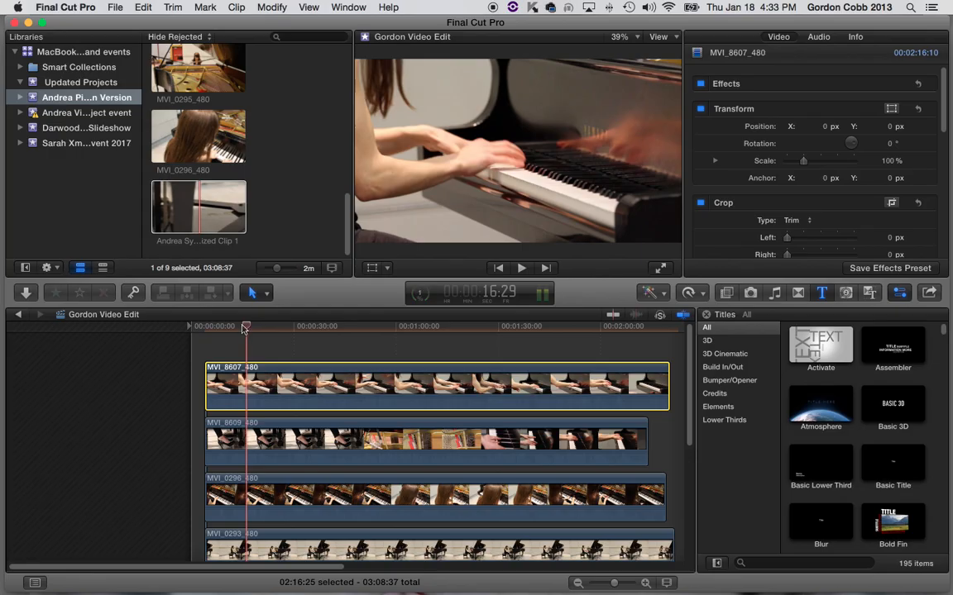
left_click(213, 329)
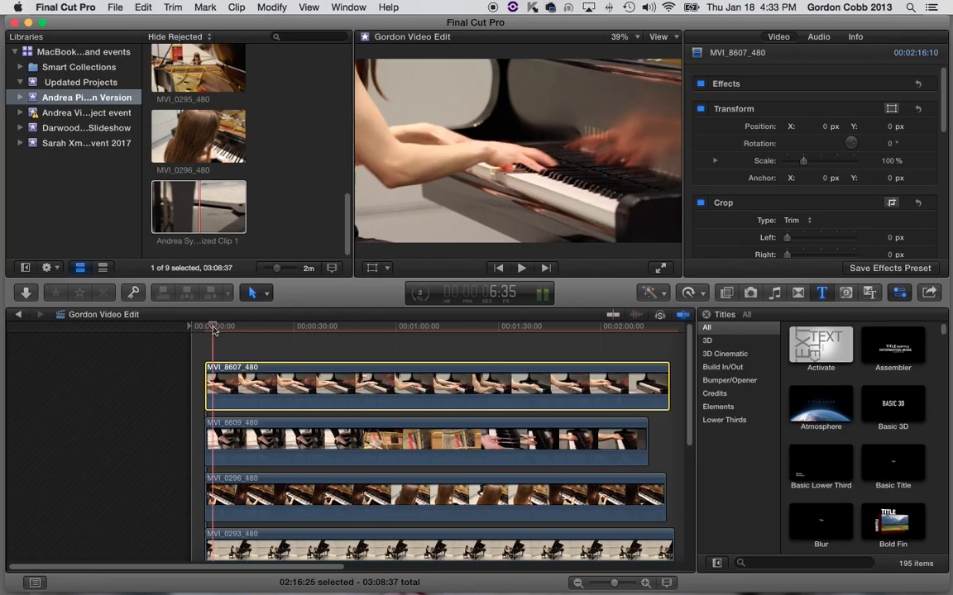
key("space")
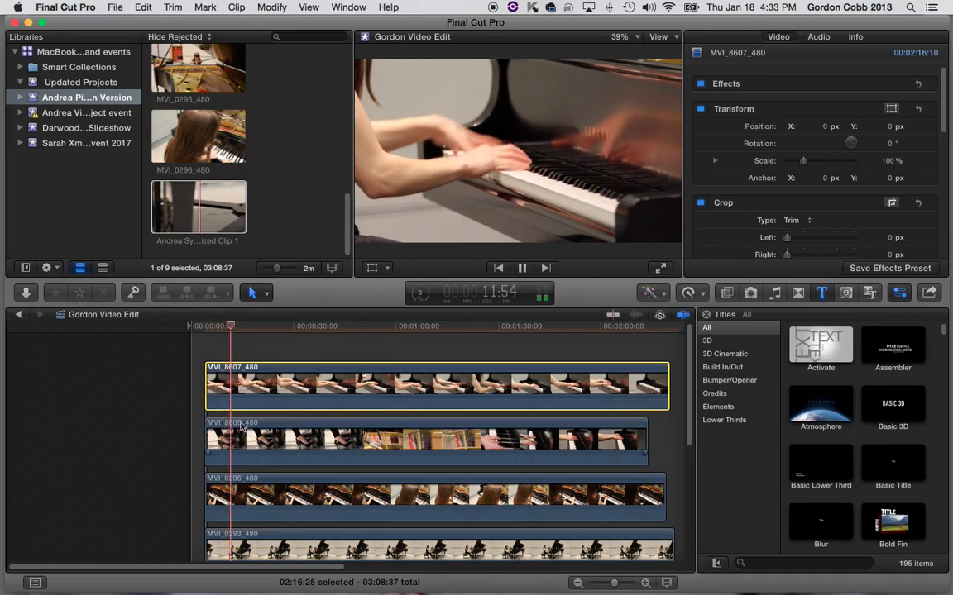
key("space")
Move the MVI_8608_480 clip to the top of the stack and play the music from about 28 seconds.
scroll(279, 465, "down", 1)
left_click_drag(277, 483, 275, 486)
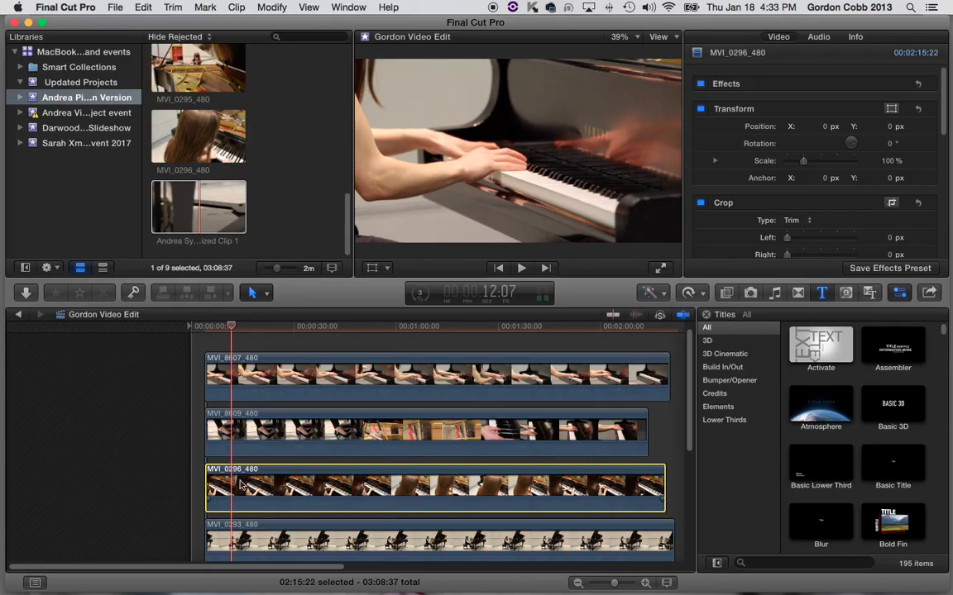
scroll(273, 434, "down", 2)
scroll(273, 446, "up", 3)
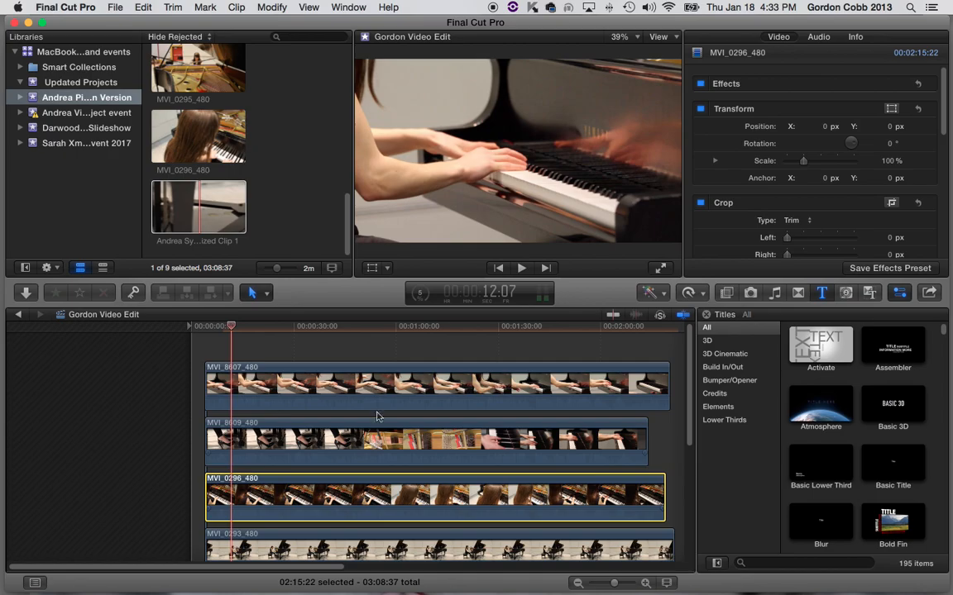
left_click_drag(266, 328, 287, 357)
scroll(308, 453, "down", 3)
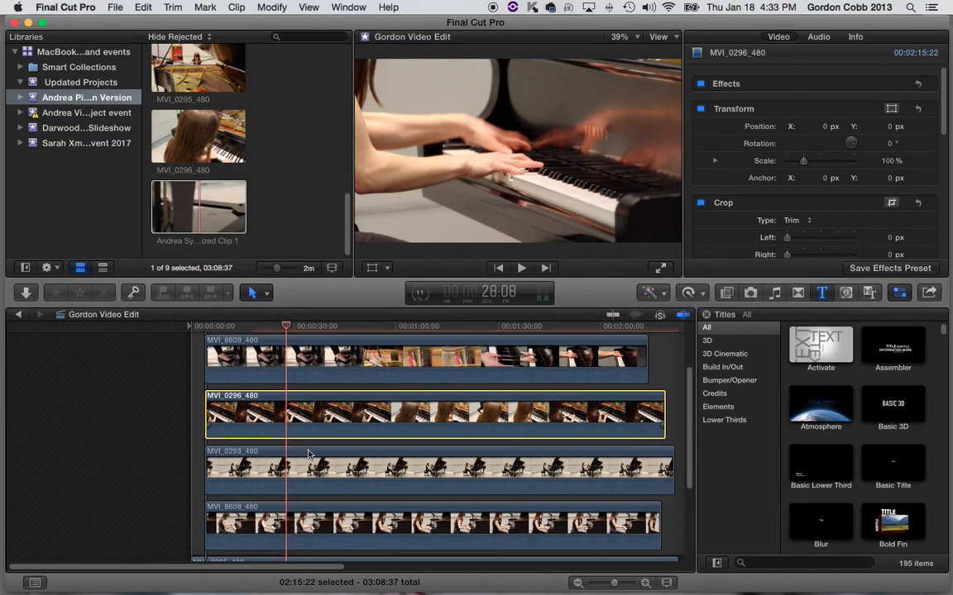
scroll(308, 453, "down", 2)
left_click_drag(261, 494, 264, 367)
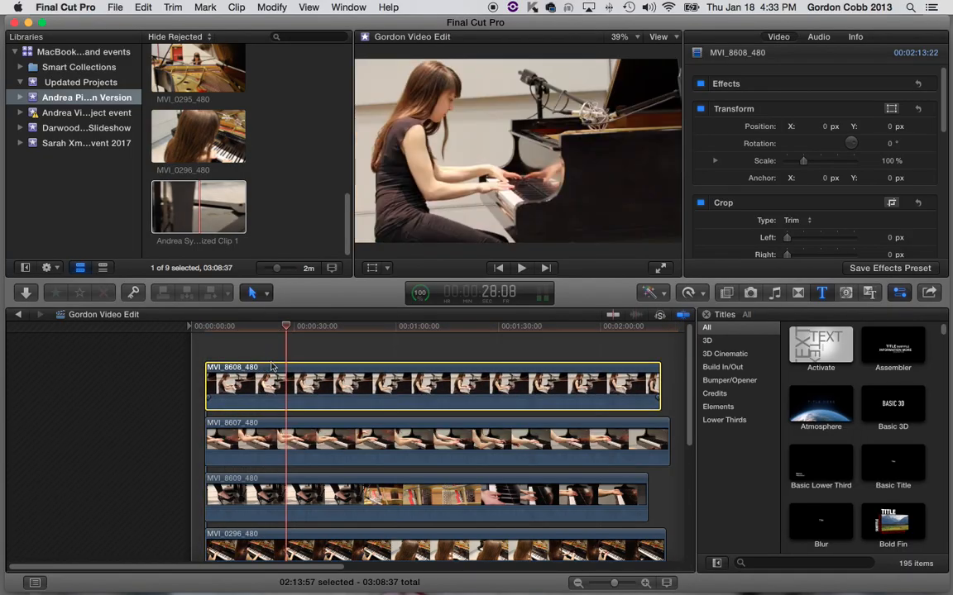
left_click(267, 327)
key("space")
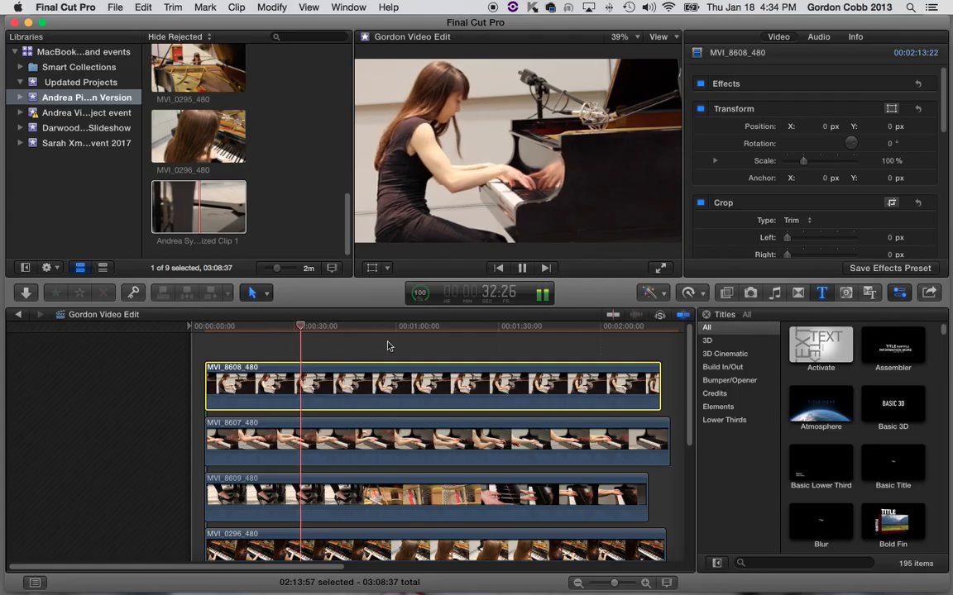
key("space")
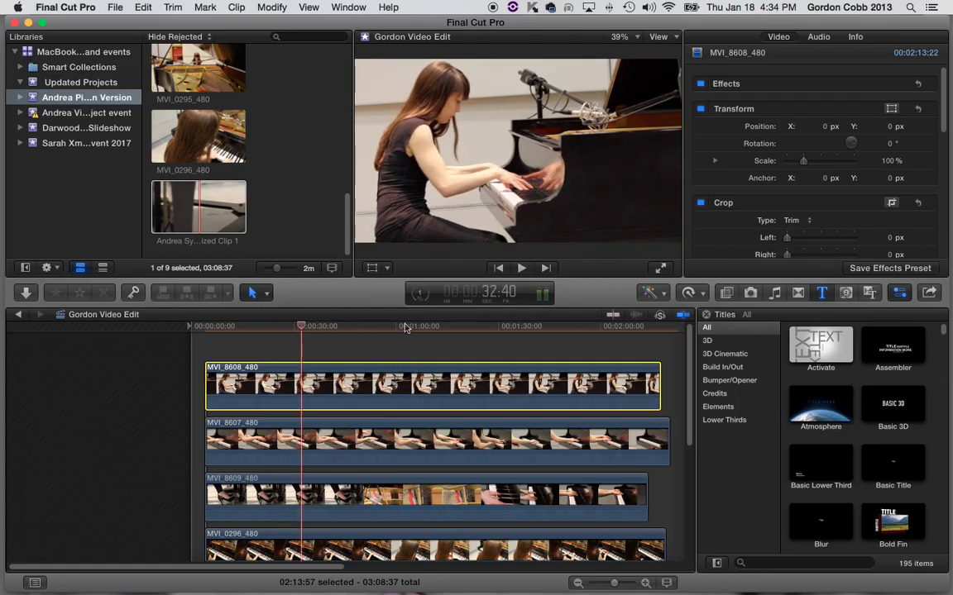
Review the stacked camera angles around 1:02 and examine the MVI_0293_480 wide shot in the timeline and the browser.
scroll(392, 431, "down", 1)
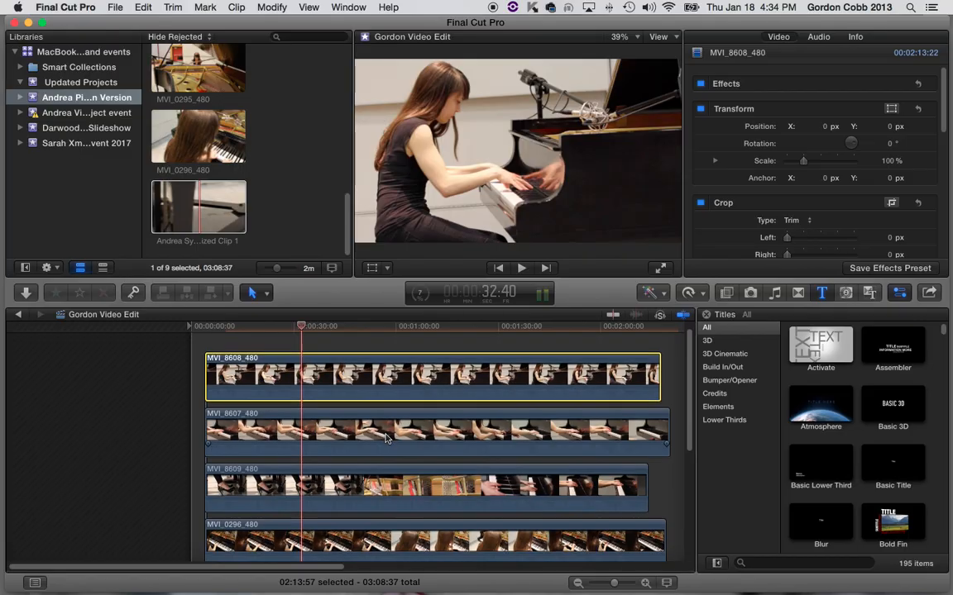
scroll(385, 438, "down", 3)
scroll(385, 438, "down", 15)
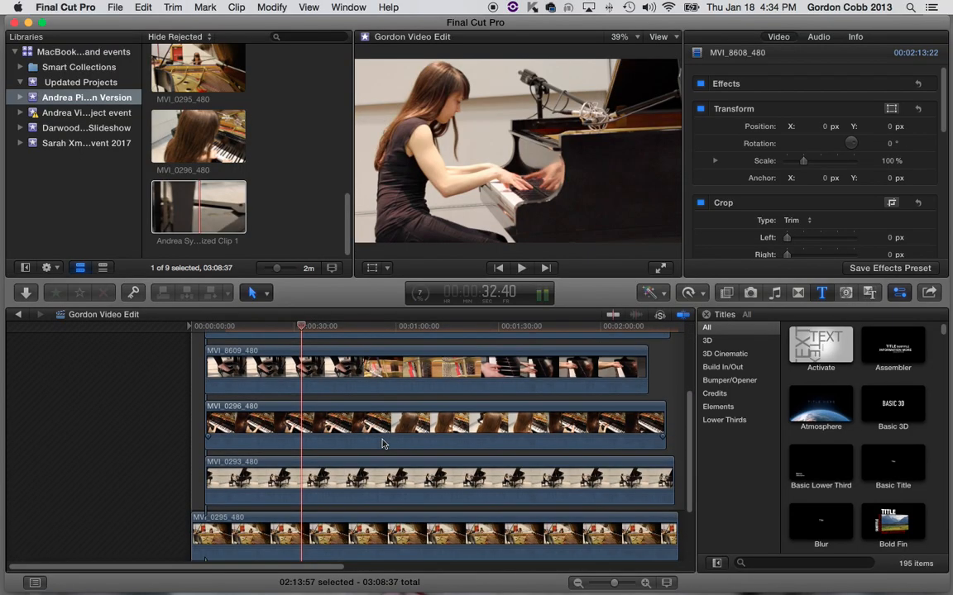
scroll(383, 444, "up", 18)
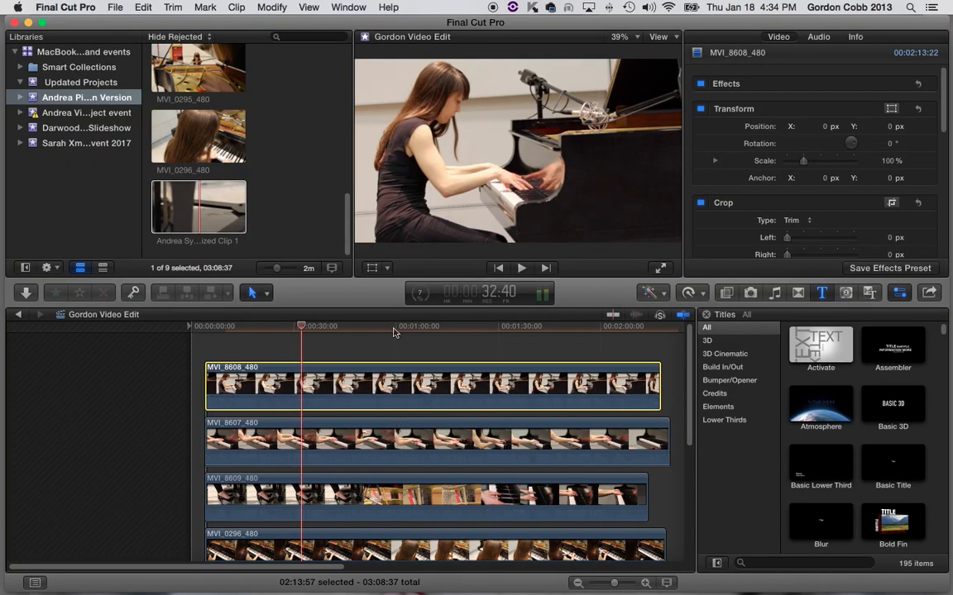
left_click(394, 329)
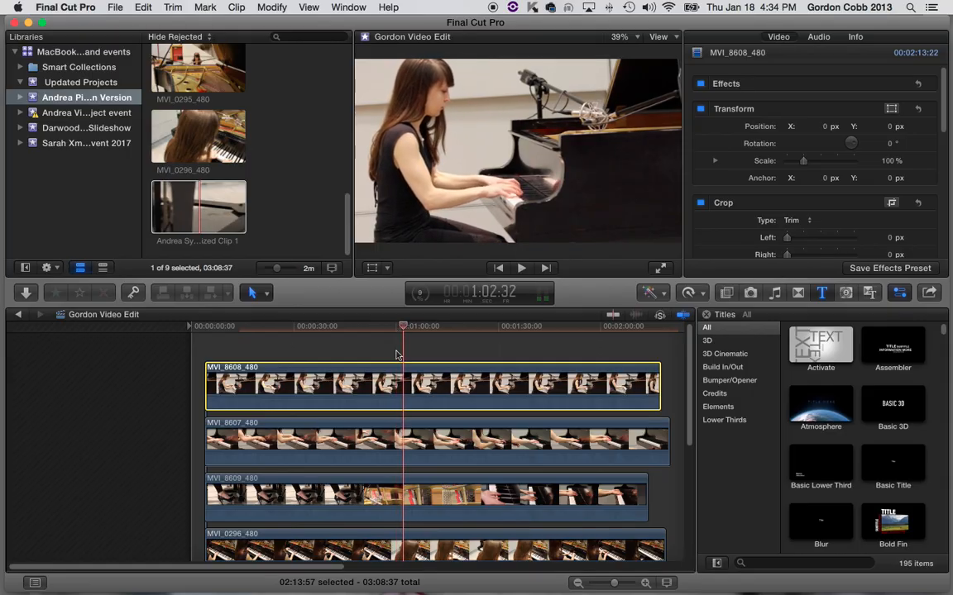
scroll(401, 397, "down", 2)
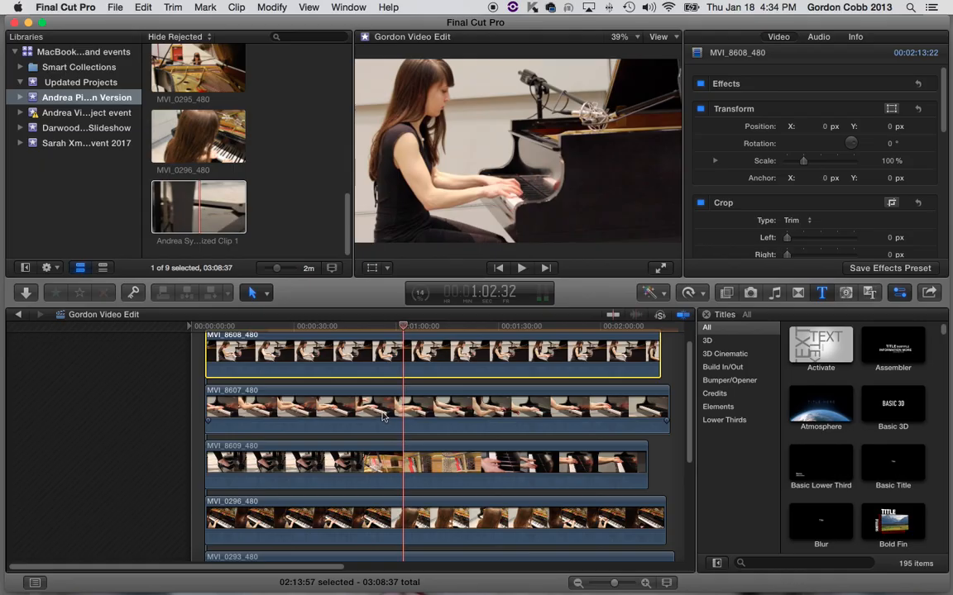
scroll(382, 416, "down", 6)
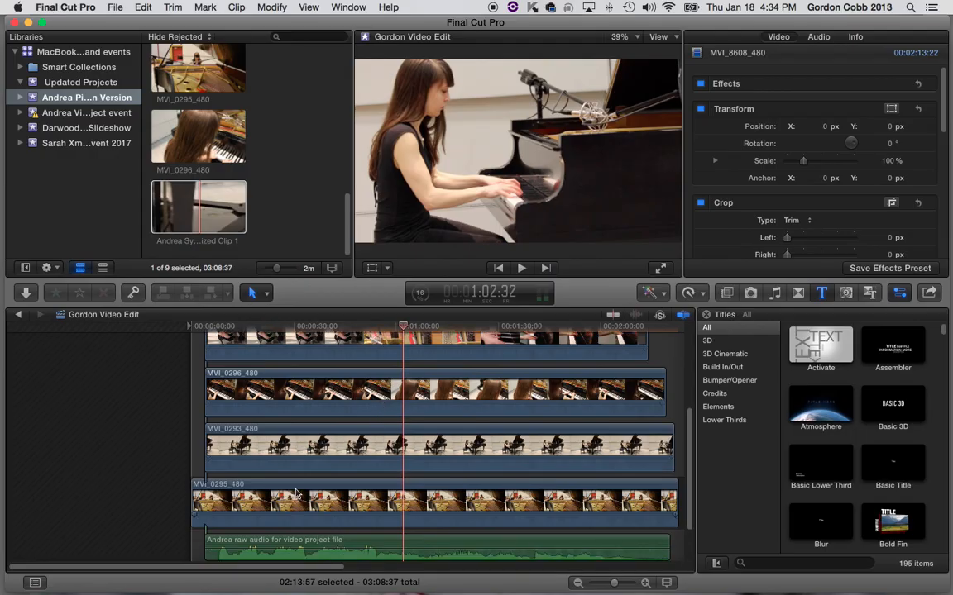
left_click(313, 445)
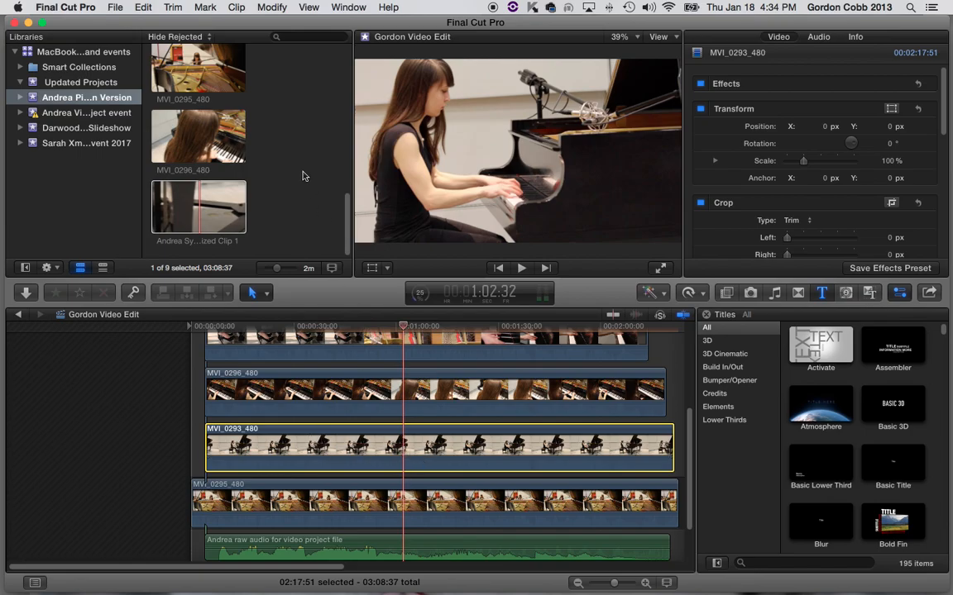
scroll(303, 176, "up", 5)
left_click(190, 215)
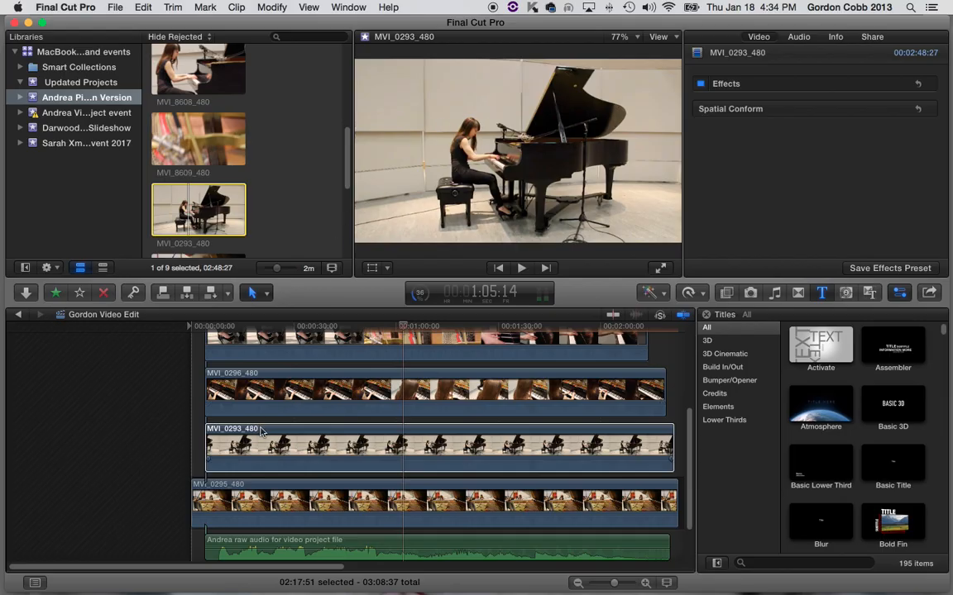
scroll(262, 431, "down", 3)
mouse_move(251, 403)
left_mouse_down()
mouse_move(251, 473)
mouse_move(600, 459)
mouse_move(622, 400)
mouse_move(330, 426)
mouse_move(202, 463)
mouse_move(273, 472)
mouse_move(286, 421)
mouse_move(281, 467)
mouse_move(288, 395)
mouse_move(240, 395)
mouse_move(239, 406)
left_mouse_up()
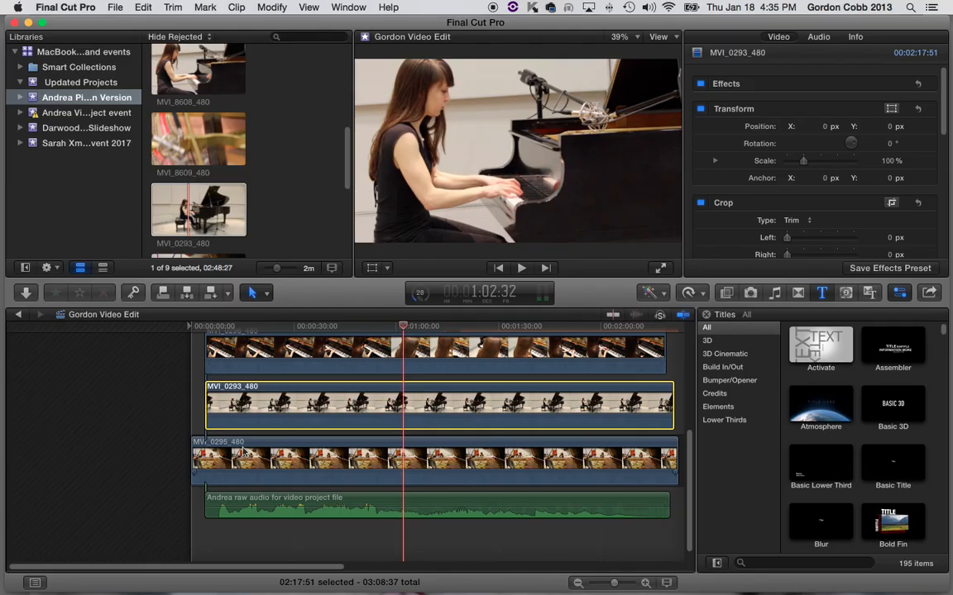
Split the primary MVI_0295_480 clip with the Blade tool about 13 seconds from its start.
left_click(252, 328)
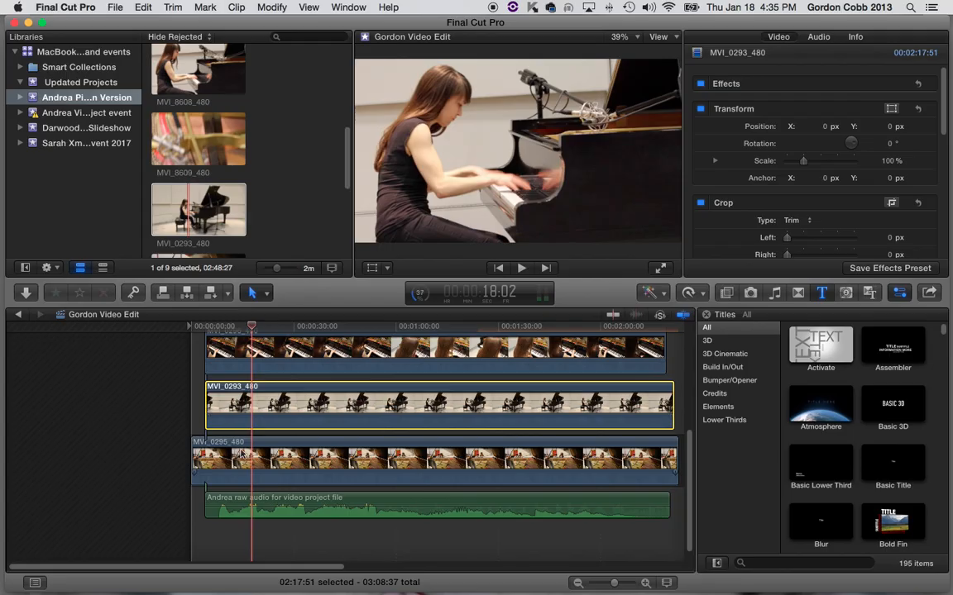
left_click(252, 453)
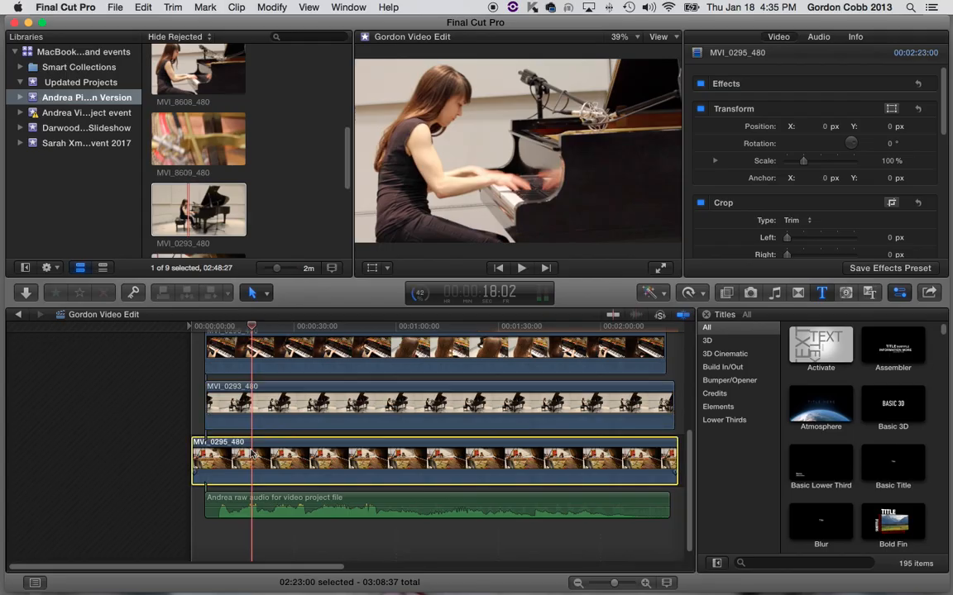
left_click(253, 292)
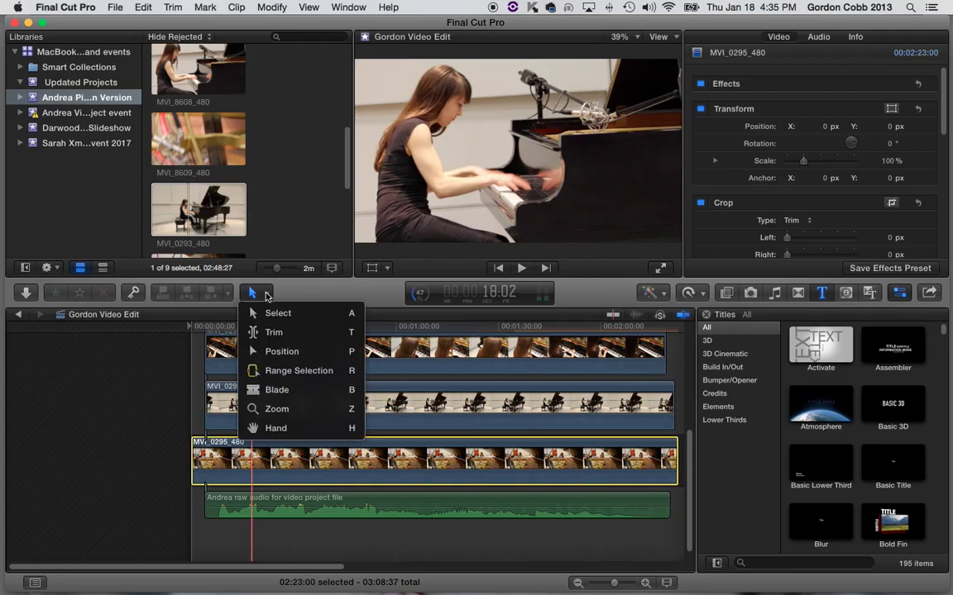
left_click(285, 390)
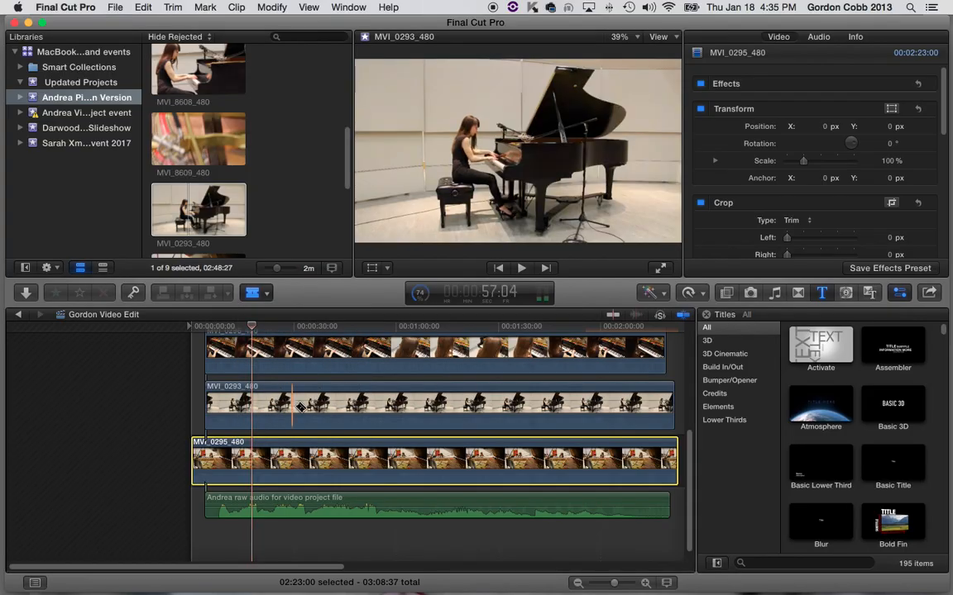
left_click(238, 453)
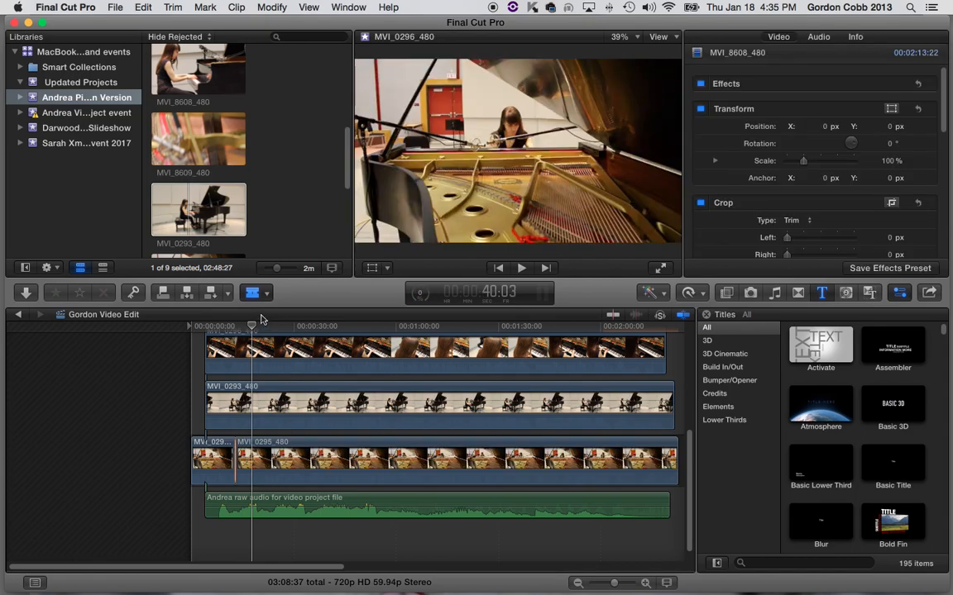
Move the longer MVI_0295_480 portion out of the primary storyline to above MVI_8607_480, its start aligned with the other angles and lasting 02:19:01.
left_click(263, 294)
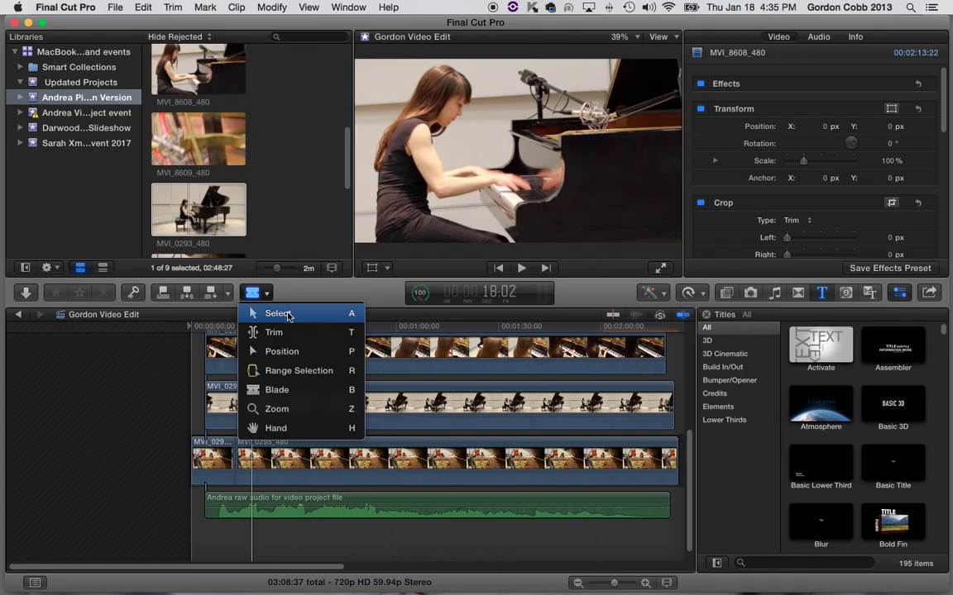
left_click(291, 309)
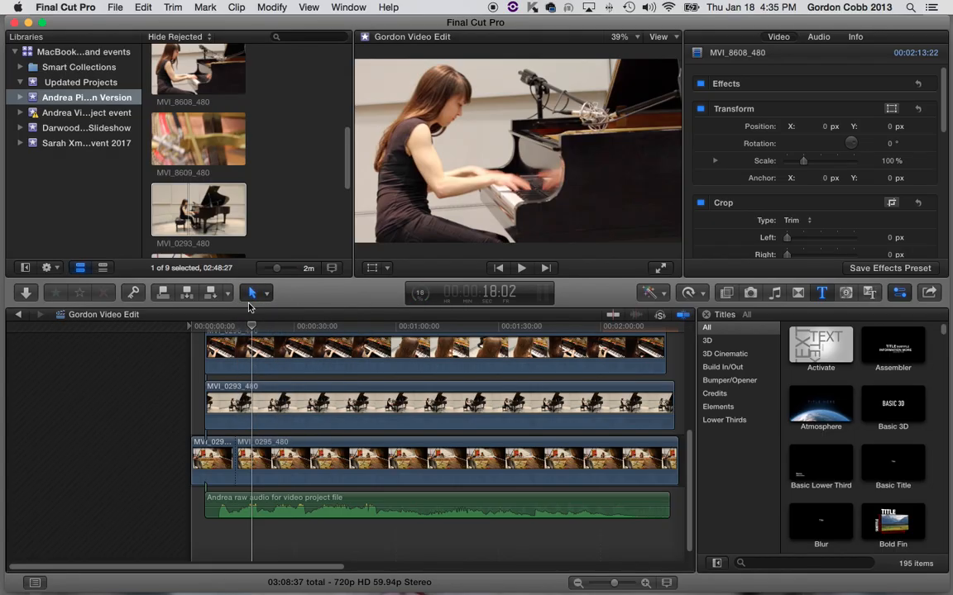
left_click_drag(273, 454, 207, 428)
scroll(263, 449, "down", 5)
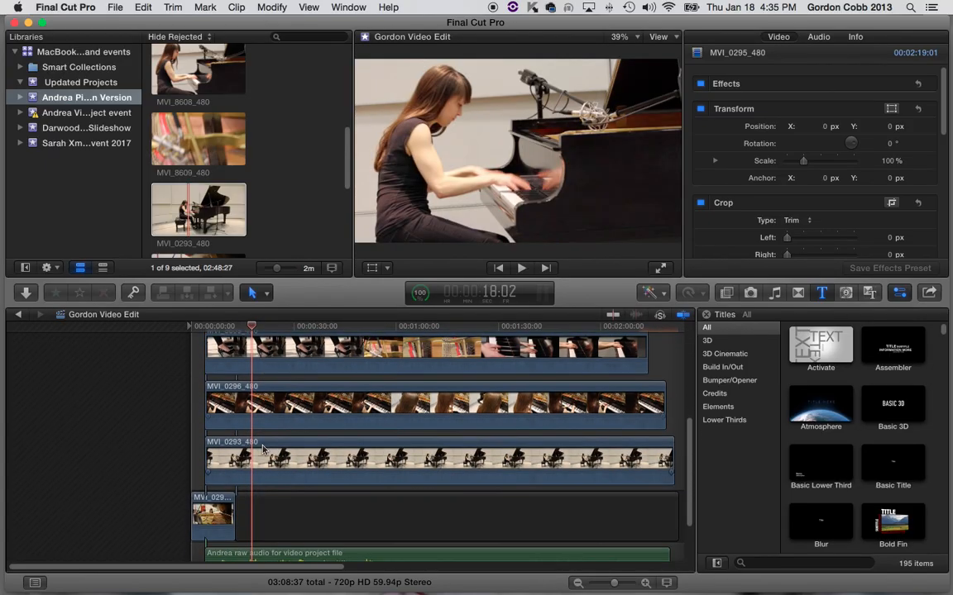
Review the rearranged stack and examine the camera movement in the MVI_0296_480 source clip.
scroll(263, 449, "down", 2)
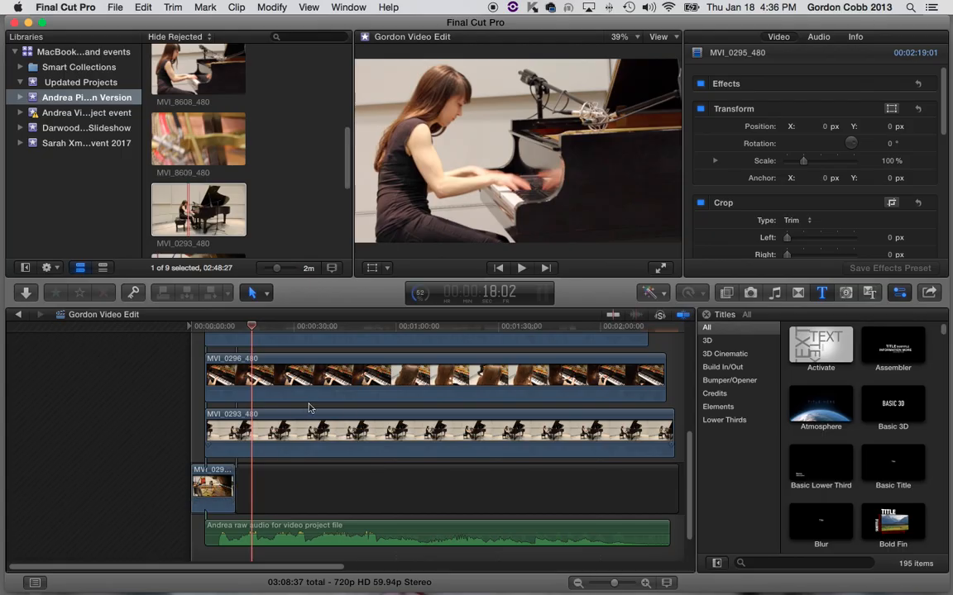
scroll(311, 425, "up", 2)
scroll(305, 447, "down", 2)
scroll(313, 463, "up", 2)
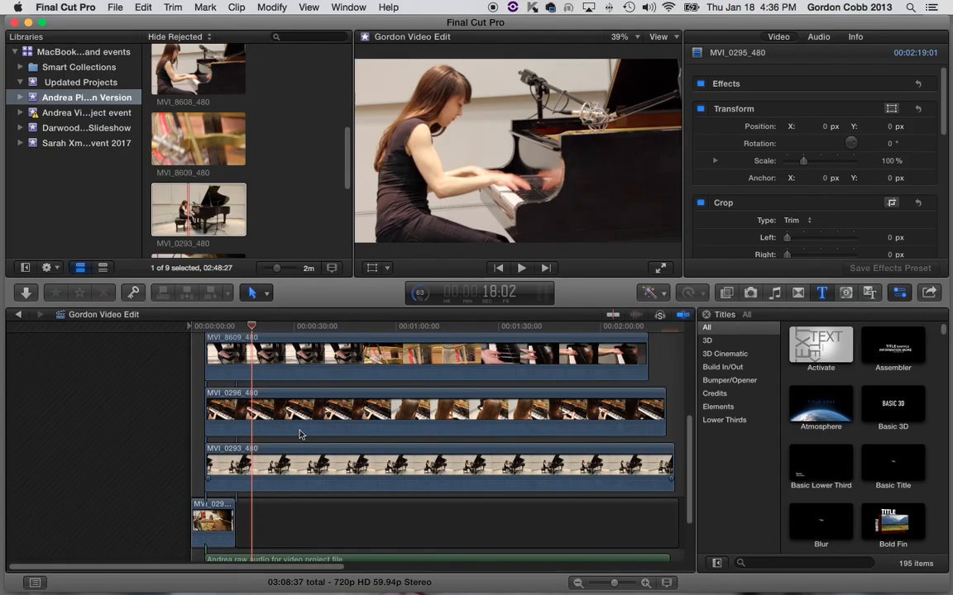
scroll(380, 470, "up", 2)
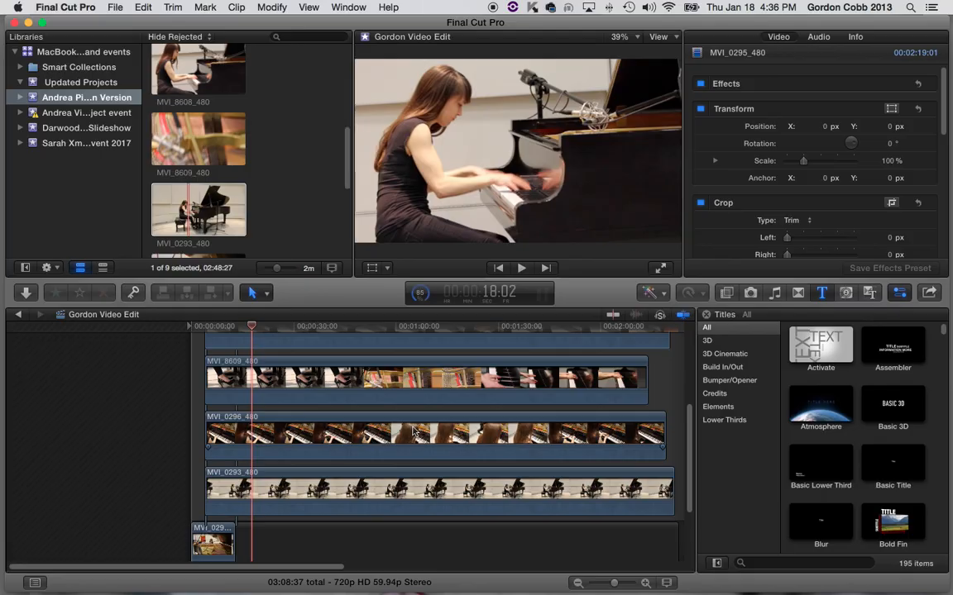
left_click(288, 434)
scroll(257, 166, "up", 3)
scroll(256, 157, "down", 5)
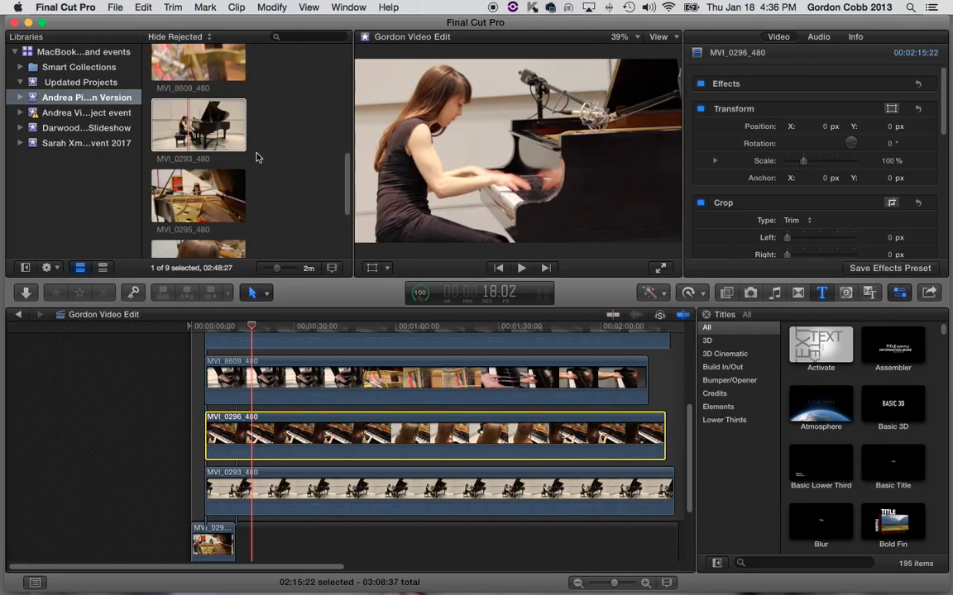
left_click(188, 141)
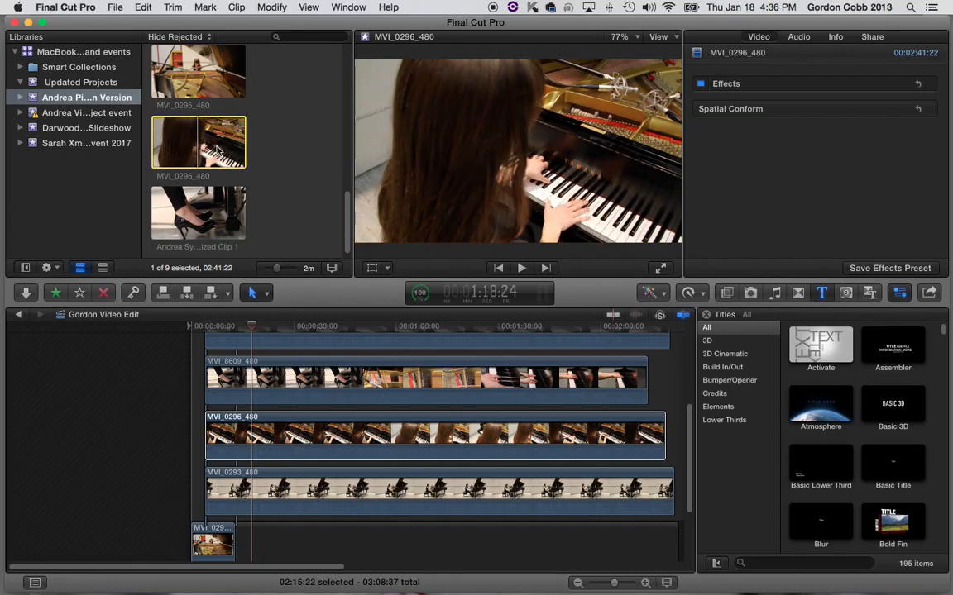
Examine the MVI_8609_480 and MVI_8607_480 angles, skimming the synchronized clip and the MVI_8607_480 source in the browser.
scroll(273, 397, "up", 5)
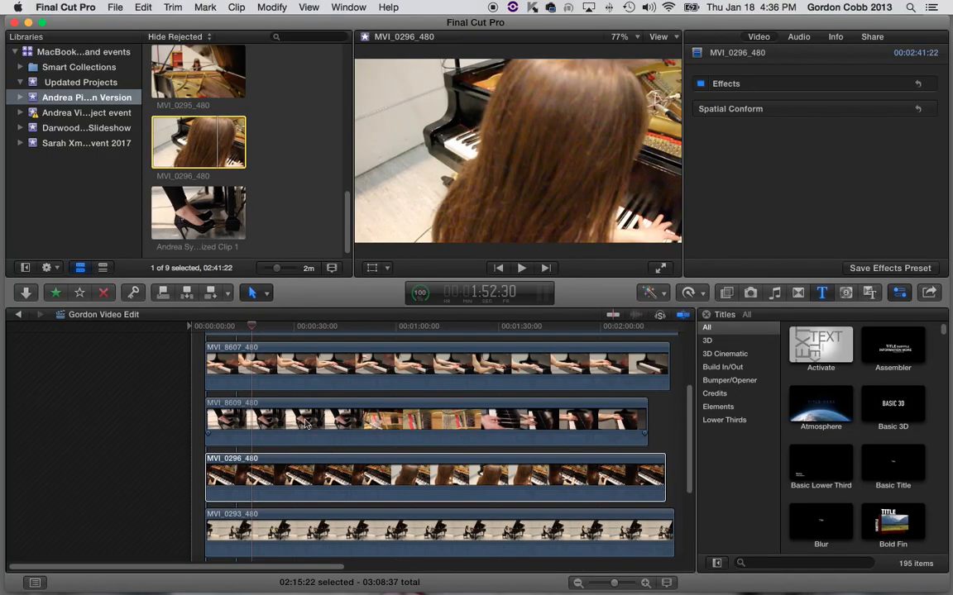
left_click(277, 422)
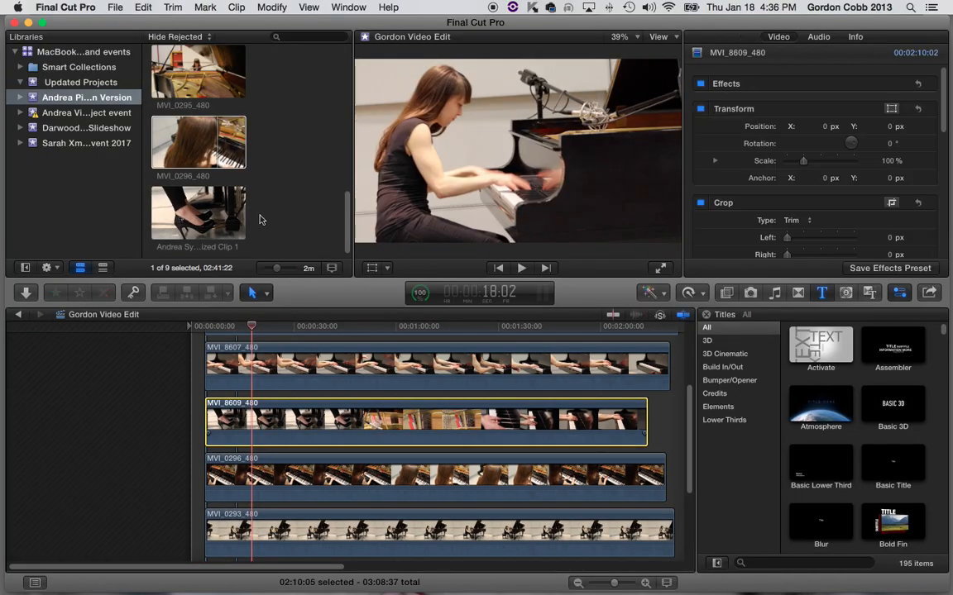
left_click(192, 223)
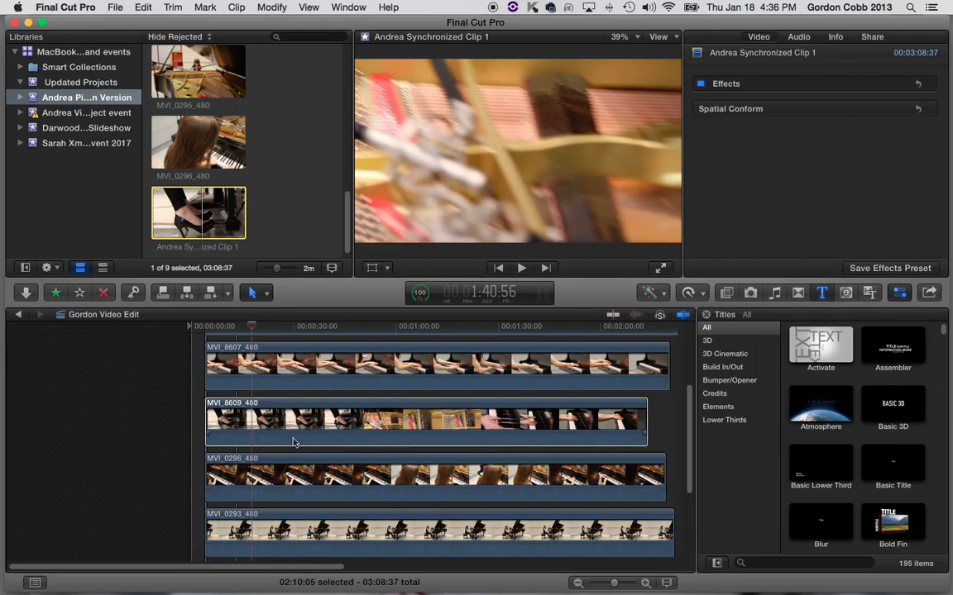
scroll(335, 426, "up", 2)
left_click(335, 426)
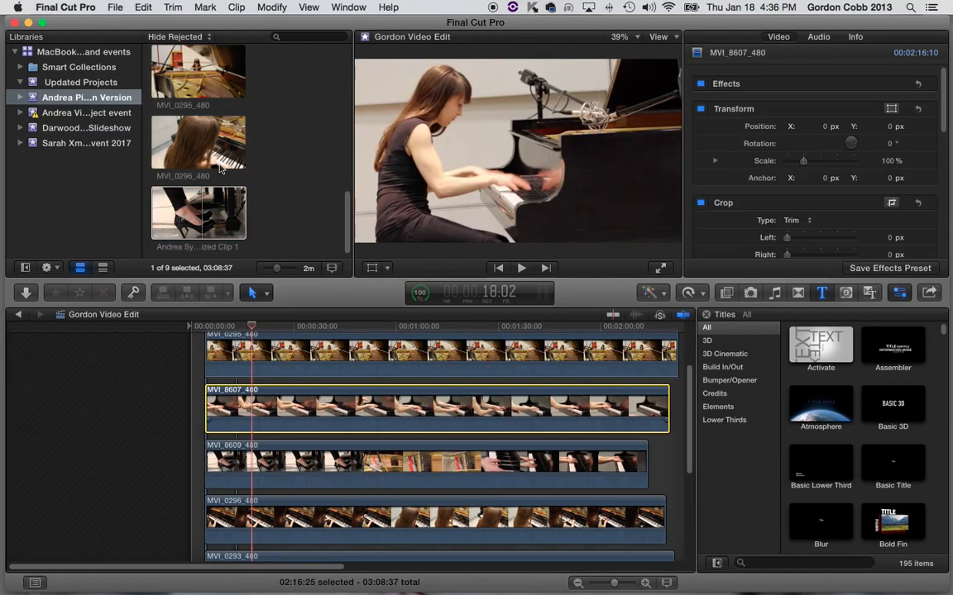
scroll(179, 130, "up", 2)
scroll(179, 130, "up", 5)
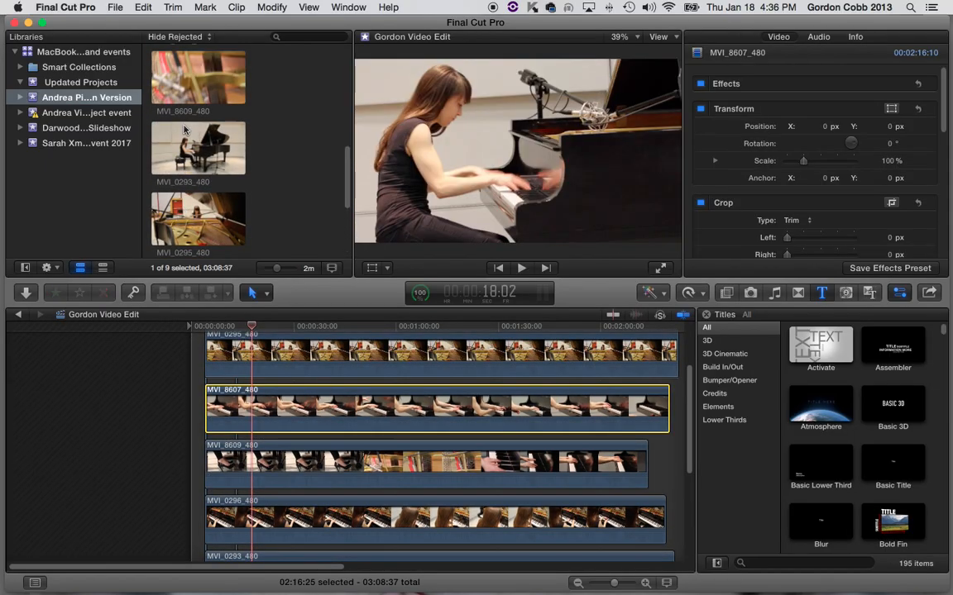
scroll(188, 107, "up", 2)
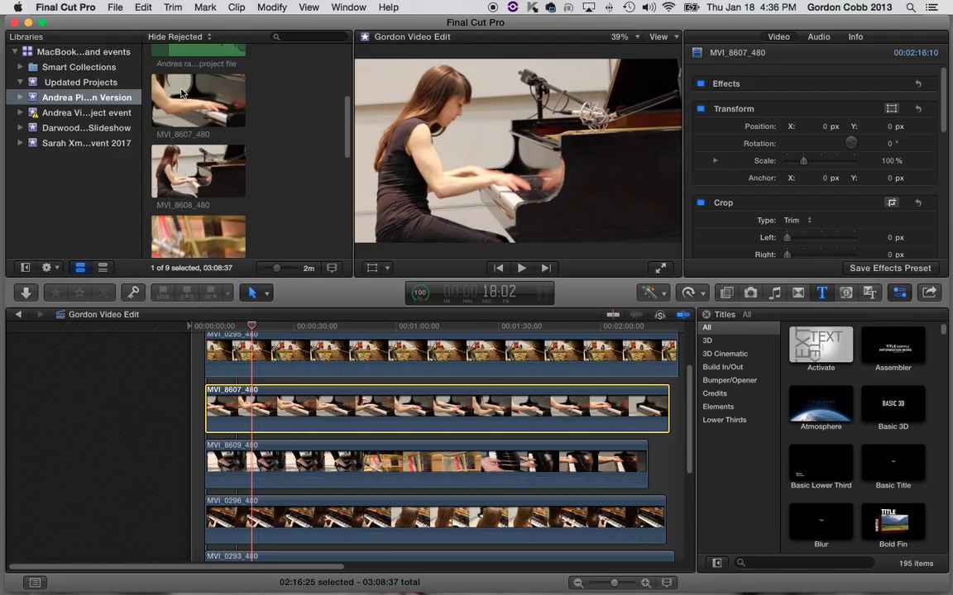
left_click(182, 93)
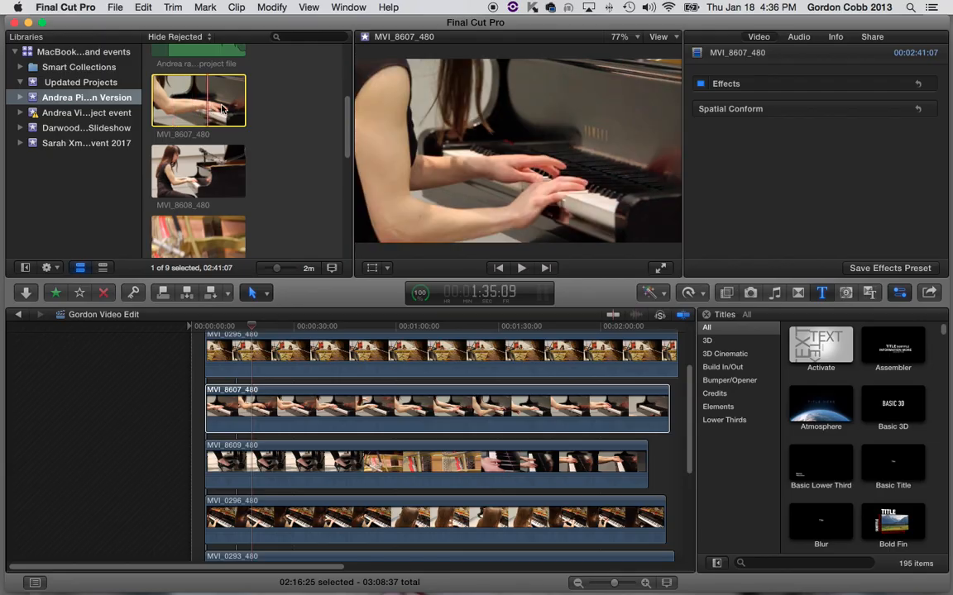
Examine the MVI_0295_480 angle in the stack and skim its source clip in the browser.
scroll(302, 382, "up", 3)
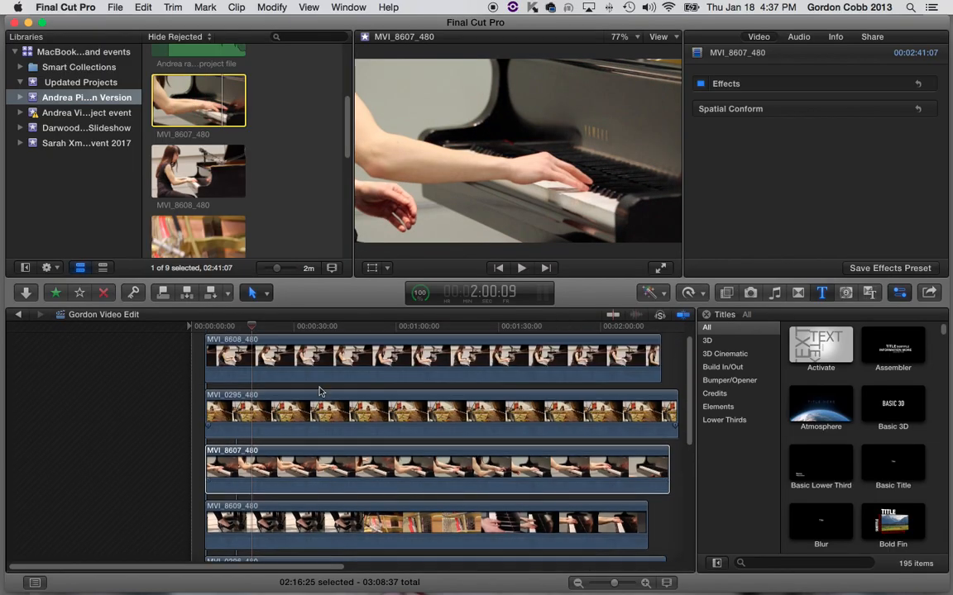
left_click(310, 414)
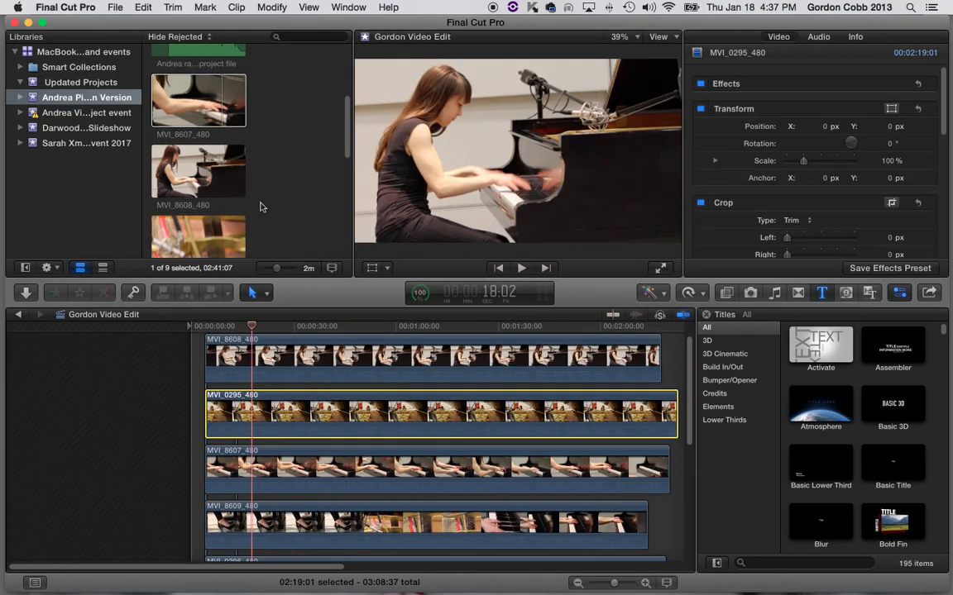
scroll(259, 206, "down", 3)
scroll(263, 204, "down", 1)
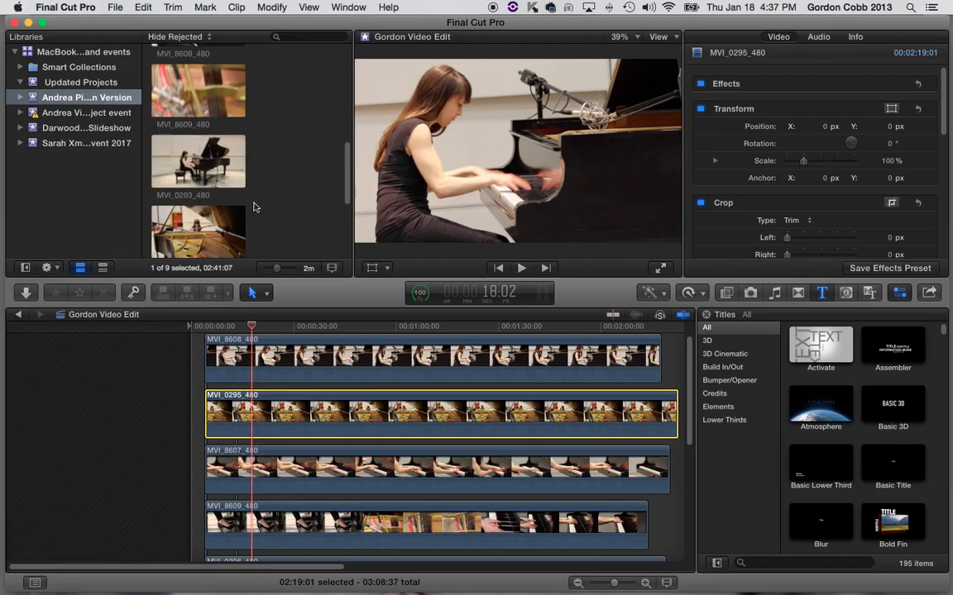
left_click(170, 211)
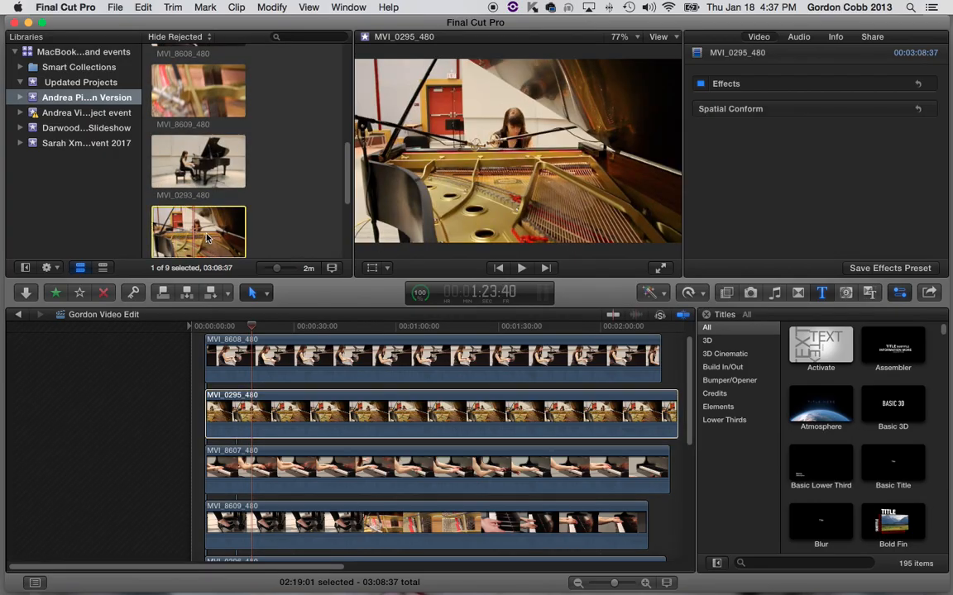
scroll(230, 239, "down", 1)
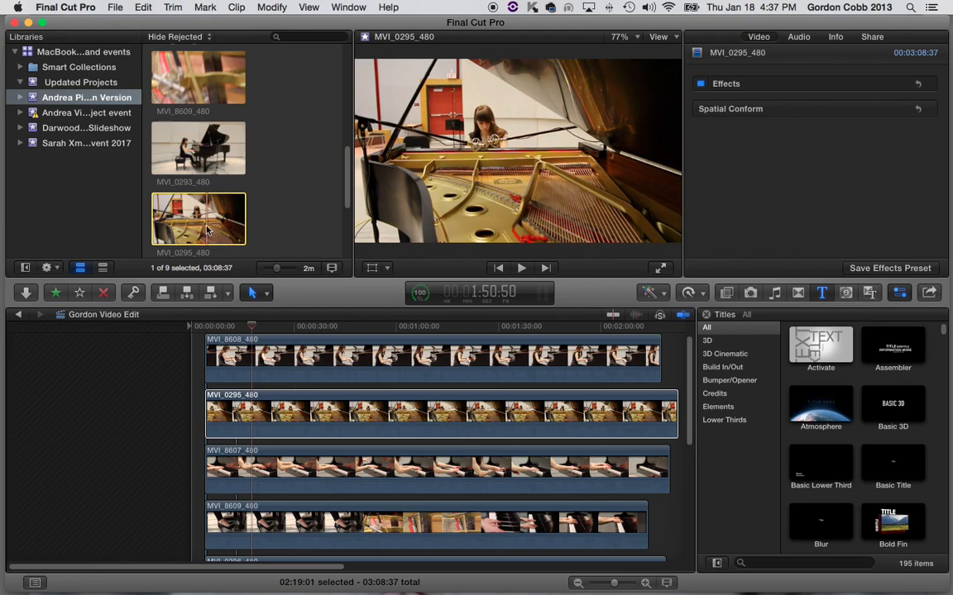
scroll(314, 408, "up", 2)
Move the MVI_8608_480 angle down the stack, below MVI_0296_480 and directly above MVI_0293_480.
left_click(291, 389)
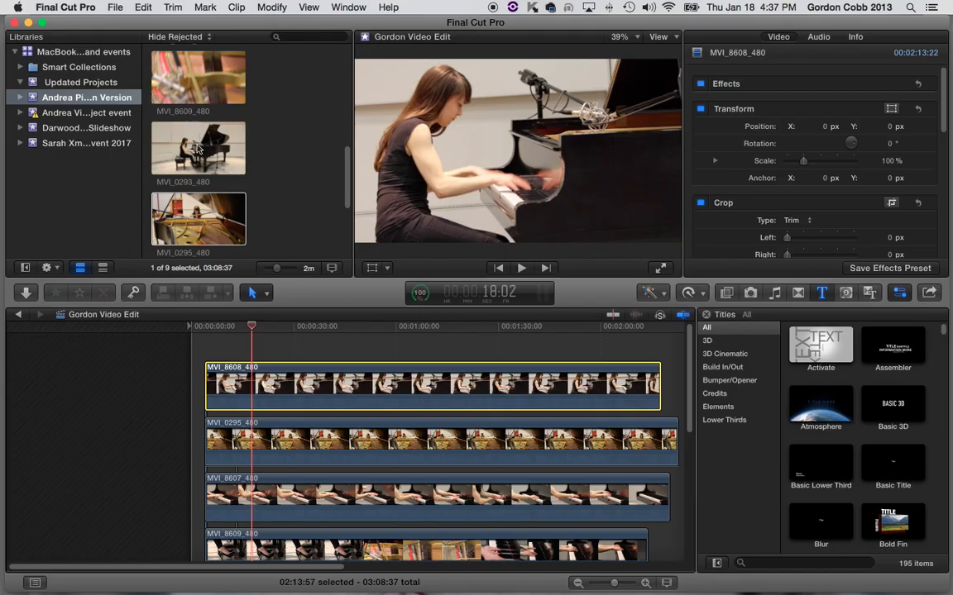
scroll(201, 157, "down", 1)
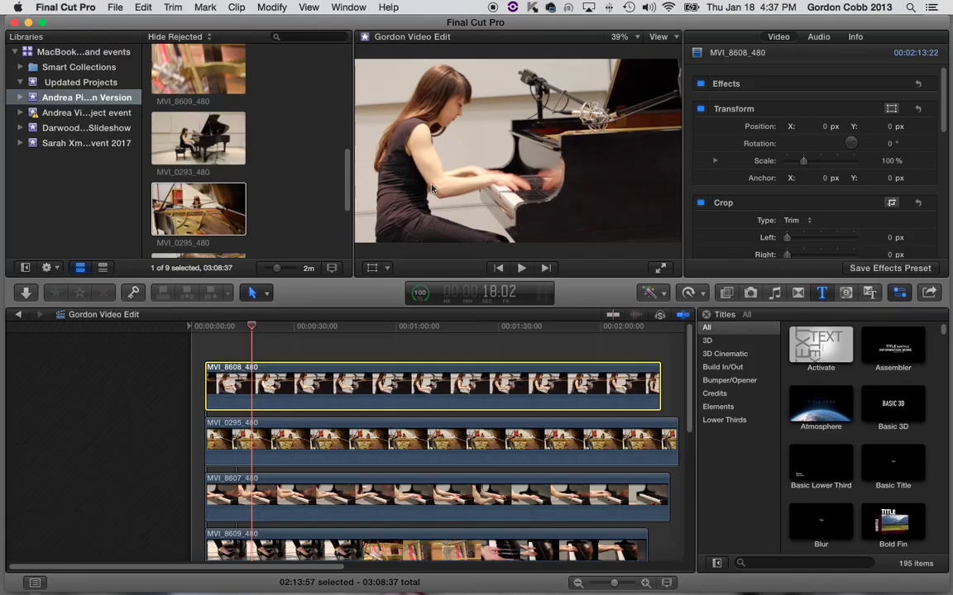
scroll(306, 428, "down", 2)
left_click_drag(234, 343, 240, 508)
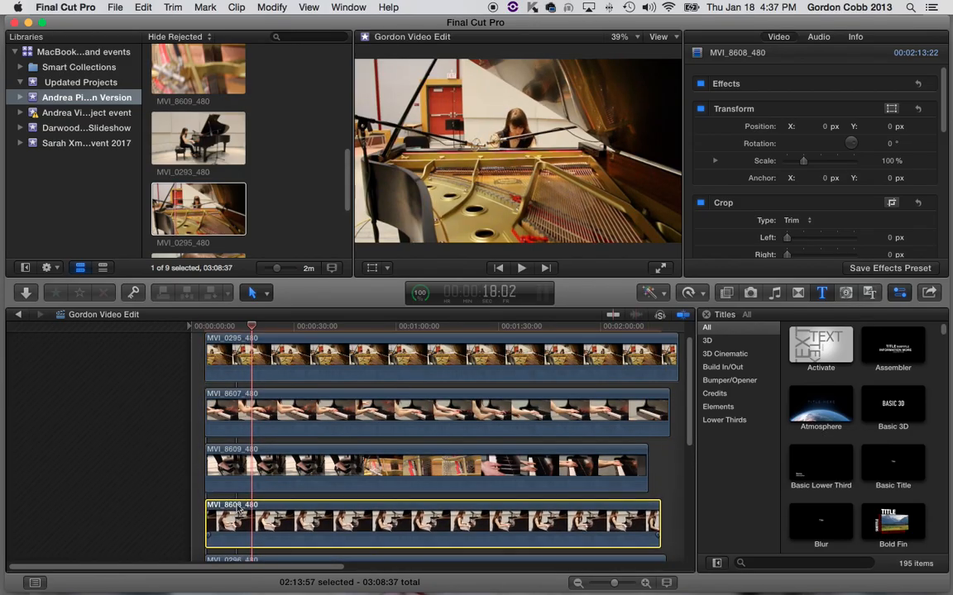
scroll(239, 506, "down", 5)
scroll(239, 463, "up", 3)
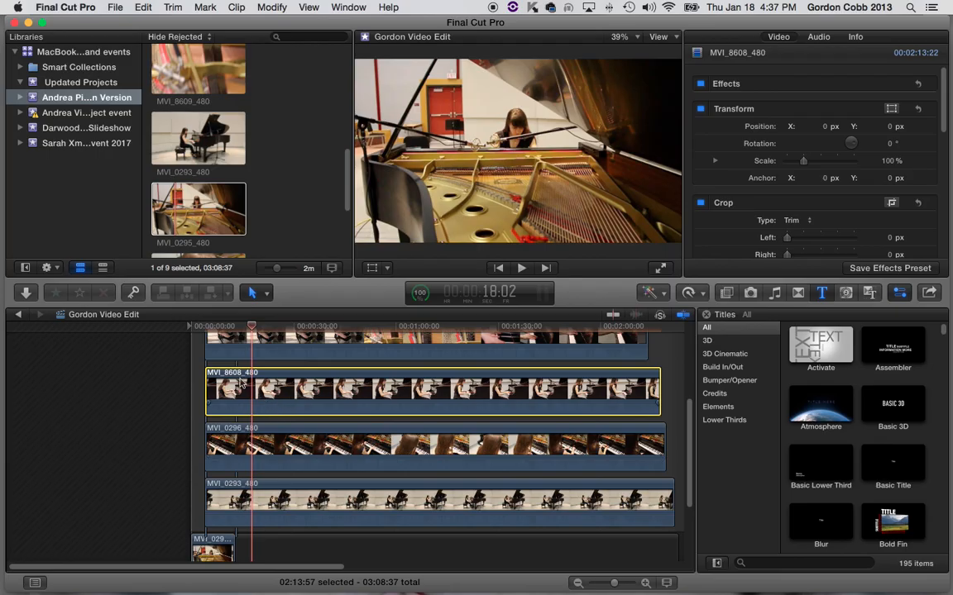
left_click_drag(239, 384, 242, 443)
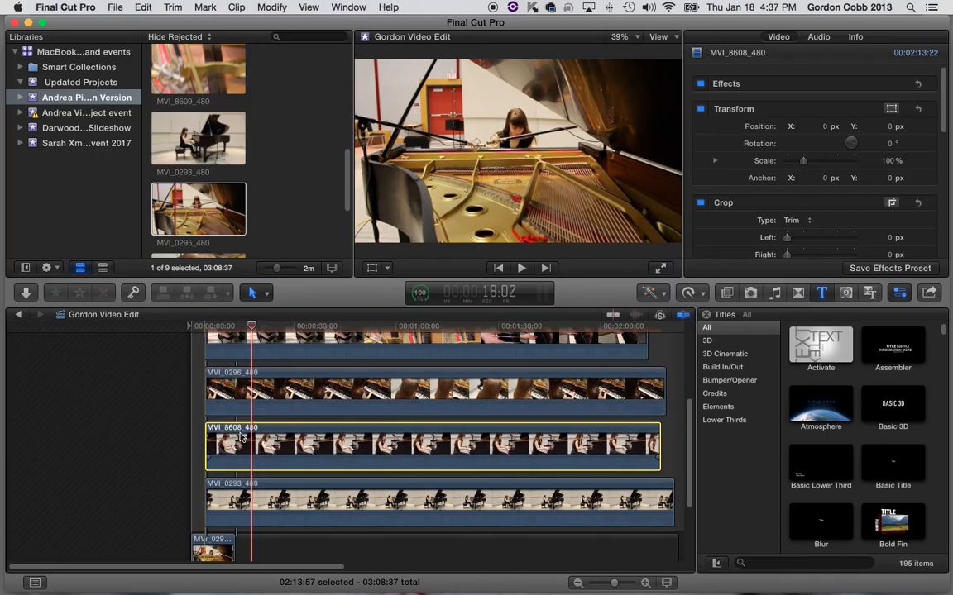
Move MVI_8609_480 to the top of the stack and trim its start to about 20:22 in the timeline.
scroll(289, 399, "up", 7)
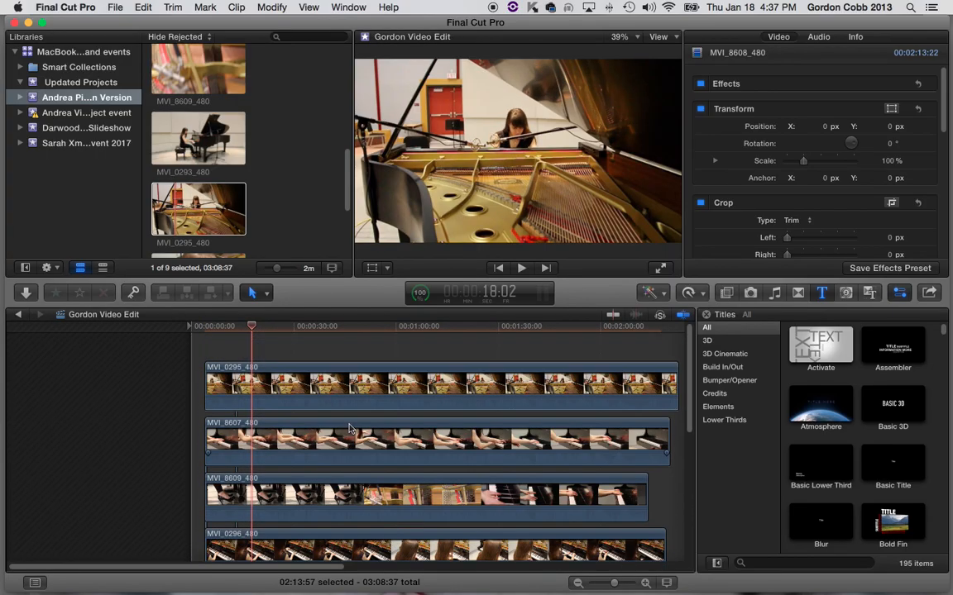
left_click_drag(264, 495, 266, 344)
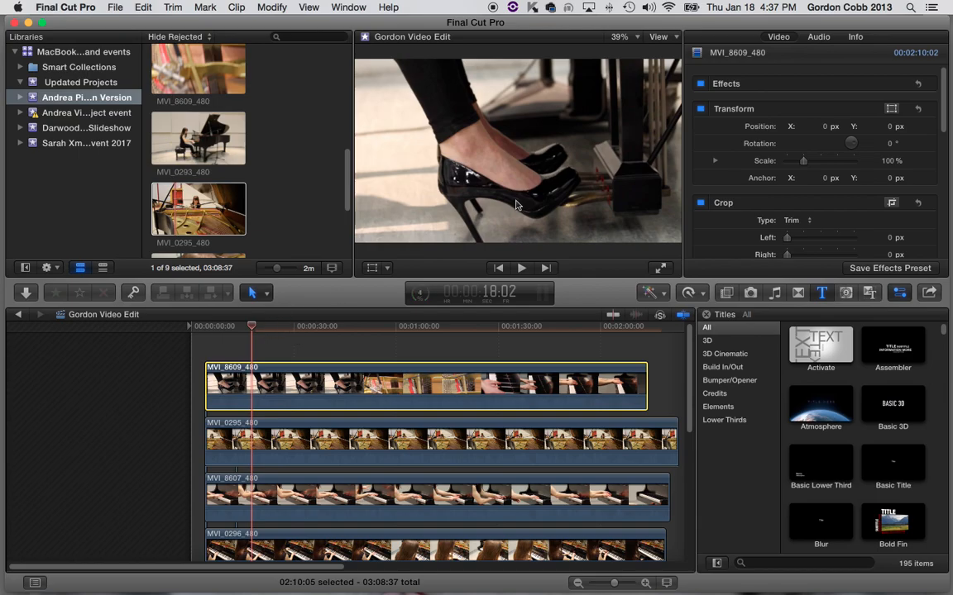
left_click(260, 327)
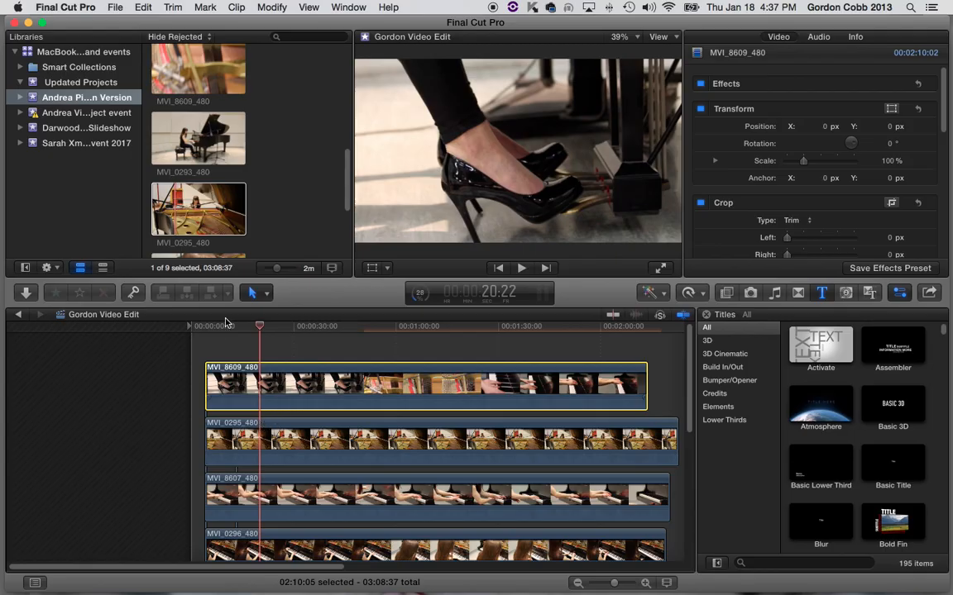
left_click_drag(225, 380, 263, 382)
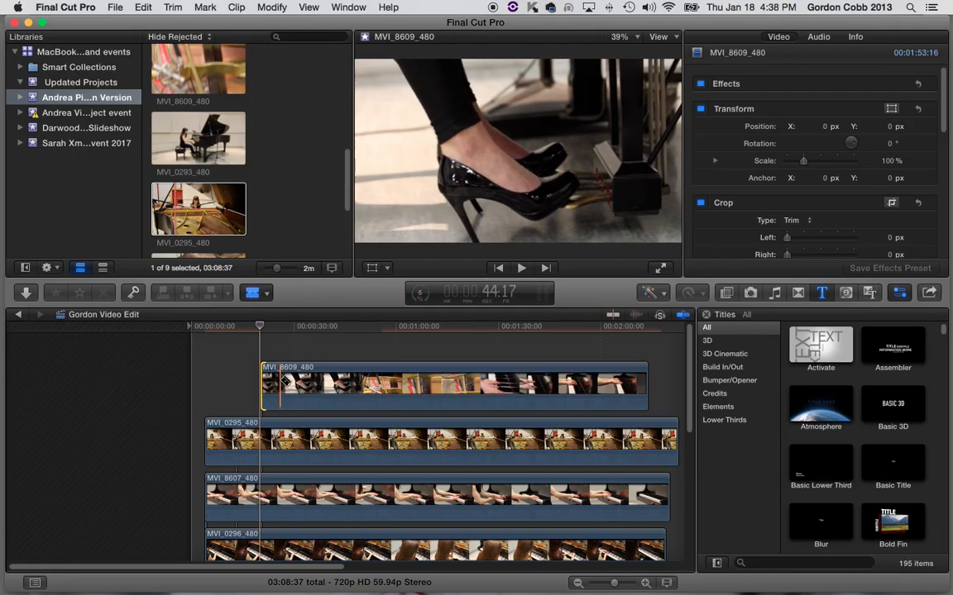
Split off a 3:16 shot at the start of MVI_8609_480 and trim the remaining portion's start until it lasts 01:03:20.
left_click(273, 385)
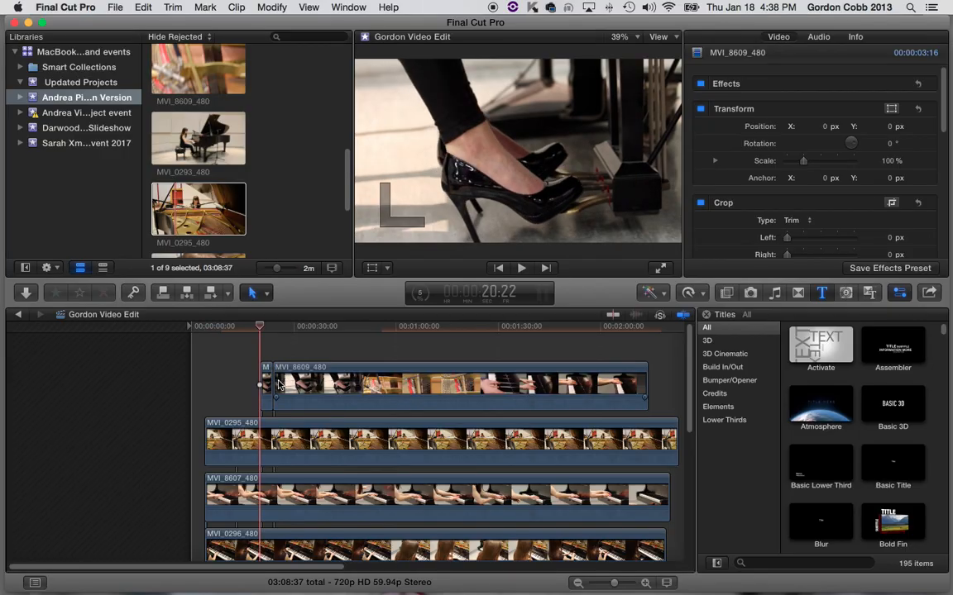
left_click_drag(277, 382, 376, 401)
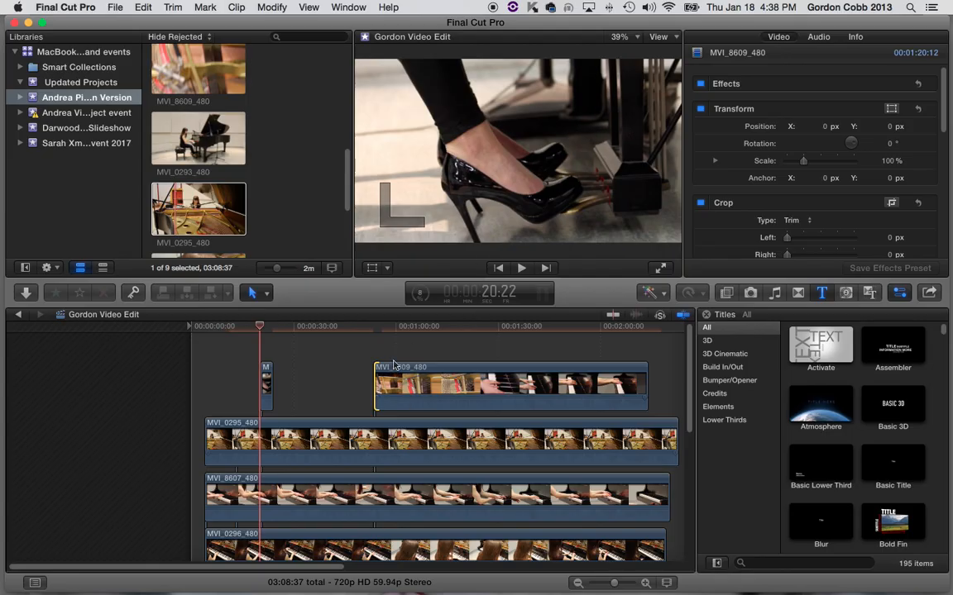
left_click_drag(377, 386, 433, 396)
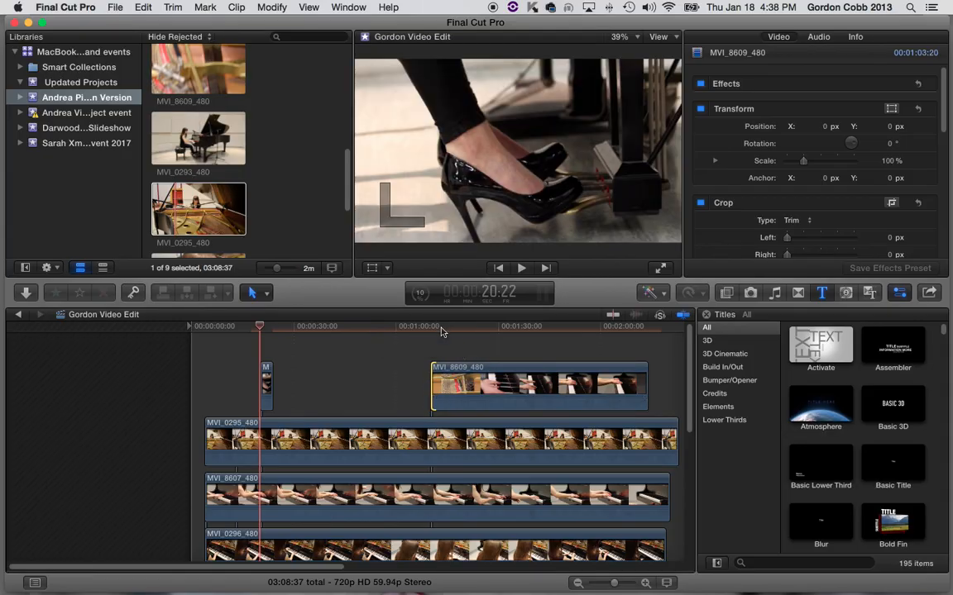
Split the remaining MVI_8609_480 portion at 1:14:54 and trim the start of its later part until that lasts 25:04.
left_click(441, 329)
left_click_drag(442, 329, 447, 329)
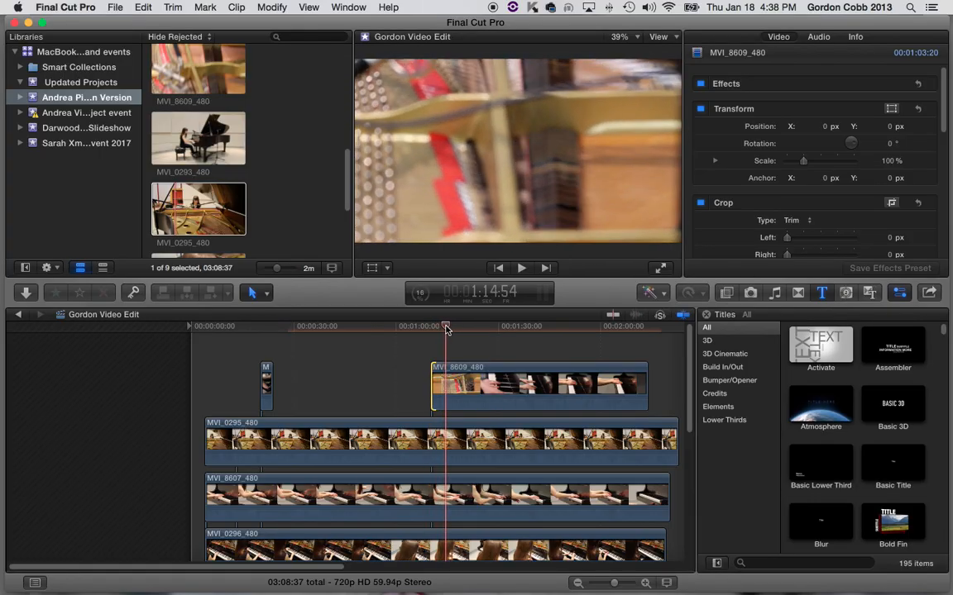
left_click(447, 384)
key("a")
left_click_drag(447, 382, 566, 401)
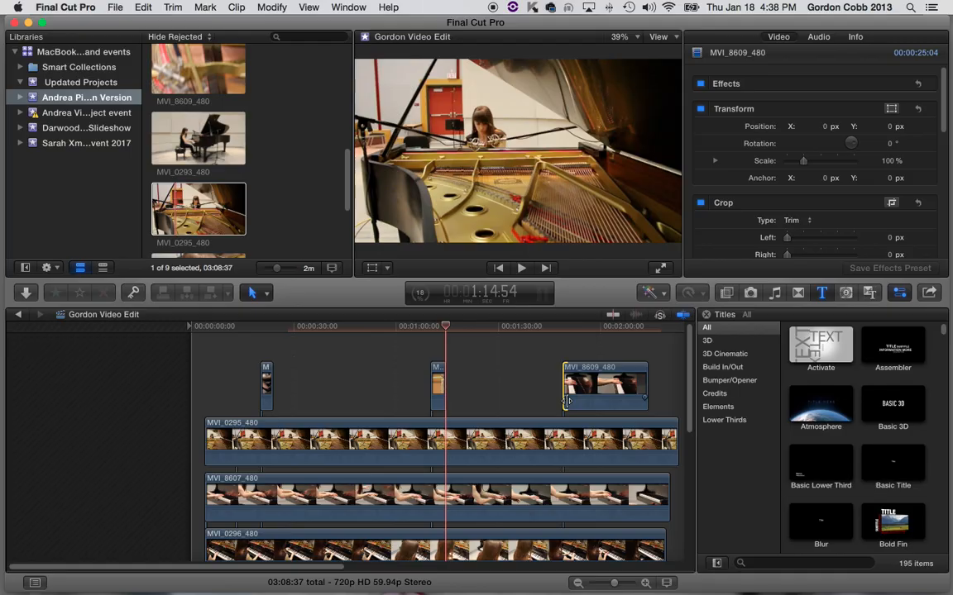
Split the last MVI_8609_480 portion at 1:52:44 and delete everything after the cut.
left_click(577, 328)
mouse_move(578, 328)
left_mouse_down()
mouse_move(596, 329)
mouse_move(571, 330)
mouse_move(601, 336)
mouse_move(564, 331)
mouse_move(577, 334)
left_mouse_up()
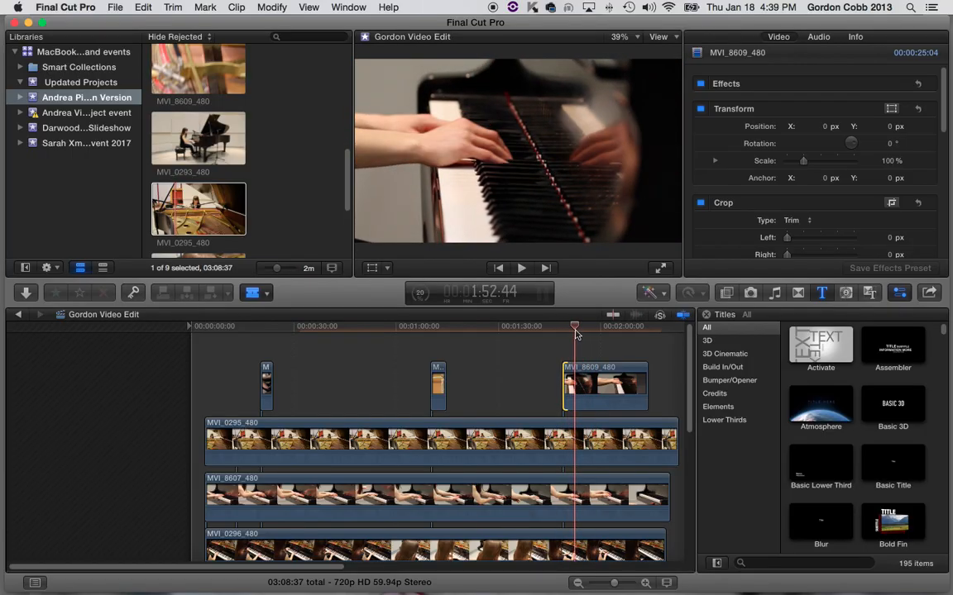
left_click(577, 379)
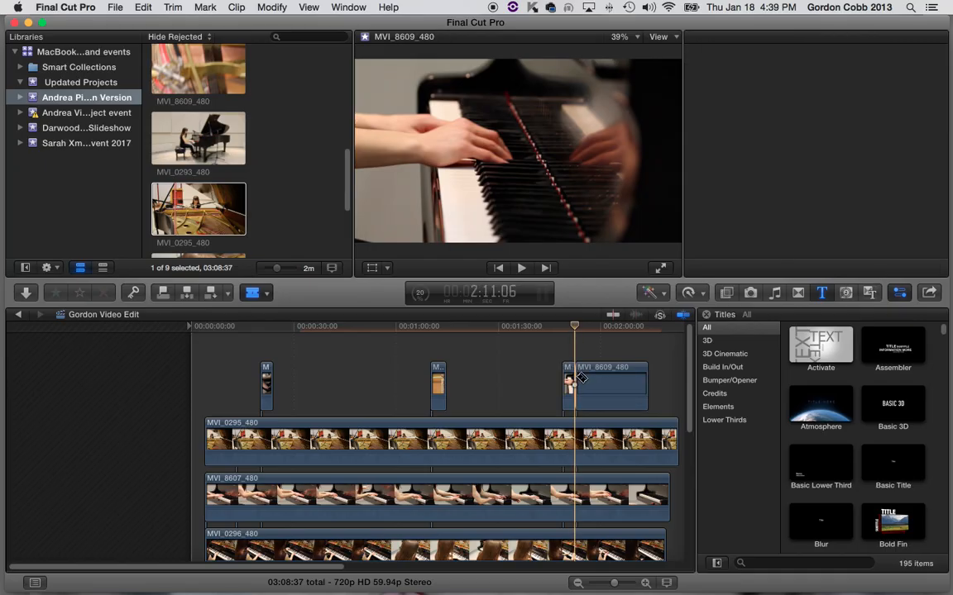
key("a")
left_click(616, 380)
key("Delete")
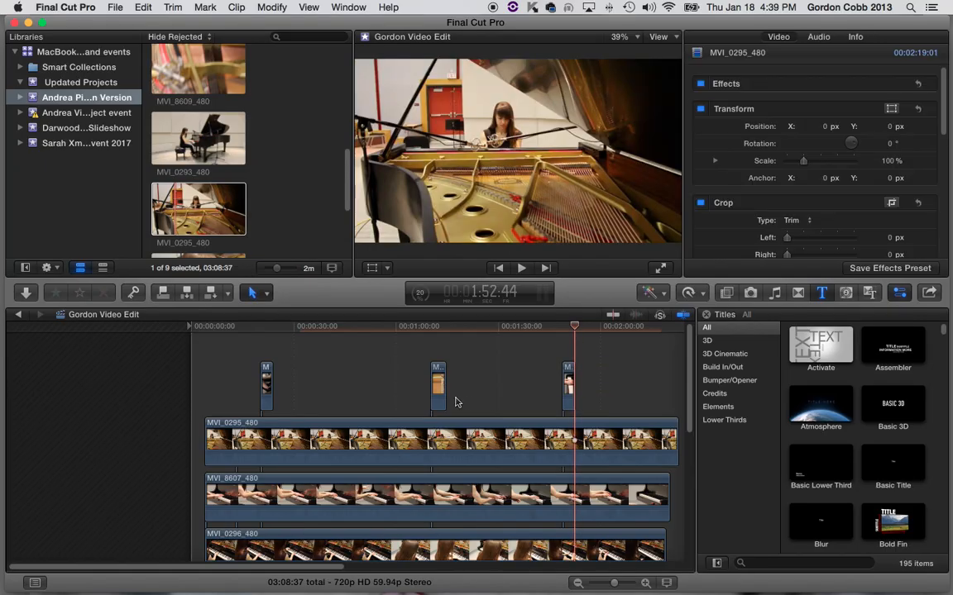
Blade two short shots out of MVI_0295_480, one lasting 3:29 from 55:53 and one of about 3 seconds near 1:38.
scroll(298, 388, "down", 2)
left_click_drag(364, 328, 430, 329)
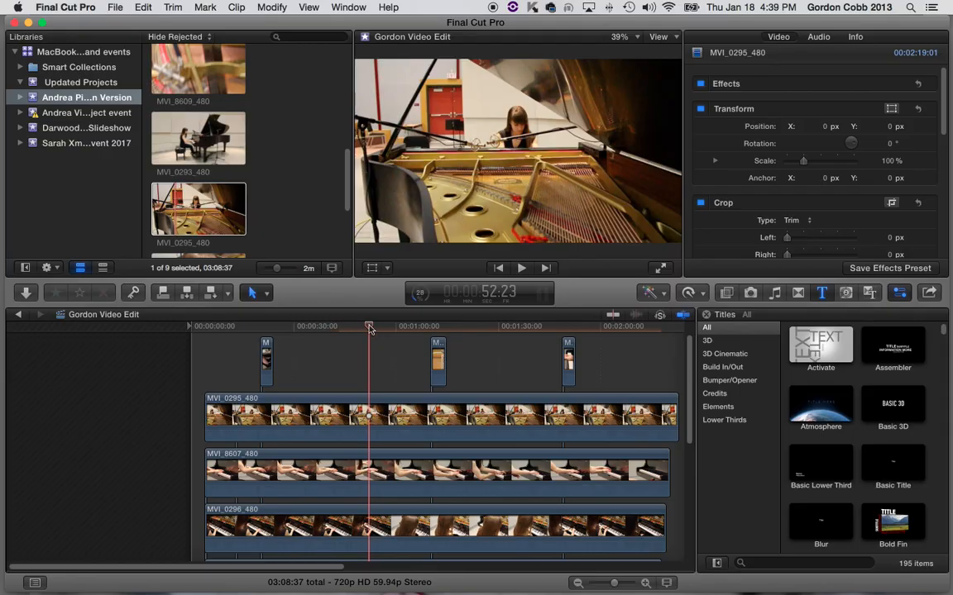
left_click_drag(370, 328, 380, 331)
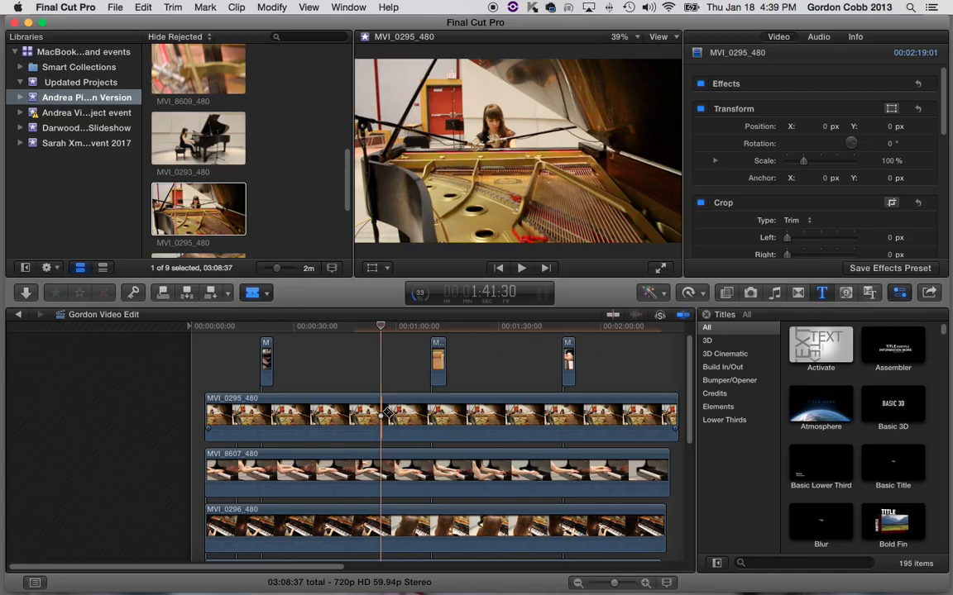
left_click(382, 411)
left_click(392, 412)
left_click(523, 411)
left_click(535, 411)
Delete the three long MVI_0295_480 portions, keeping only the two short shots.
key("a")
left_click(634, 419)
key("Delete")
left_click(455, 418)
key("Delete")
left_click(259, 417)
key("Delete")
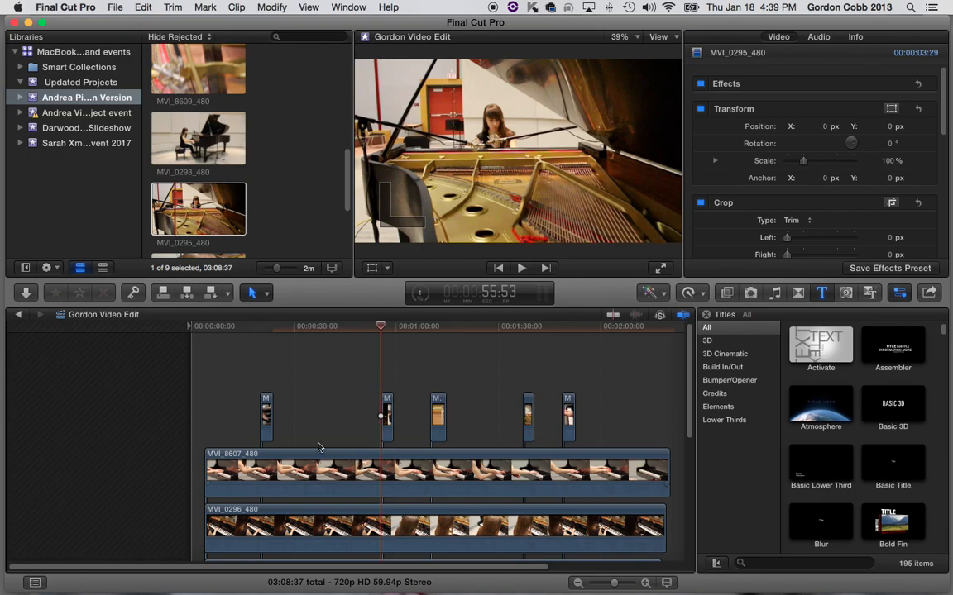
Move the MVI_0296_480 angle above MVI_8607_480 in the stack.
scroll(317, 448, "down", 5)
scroll(302, 383, "up", 1)
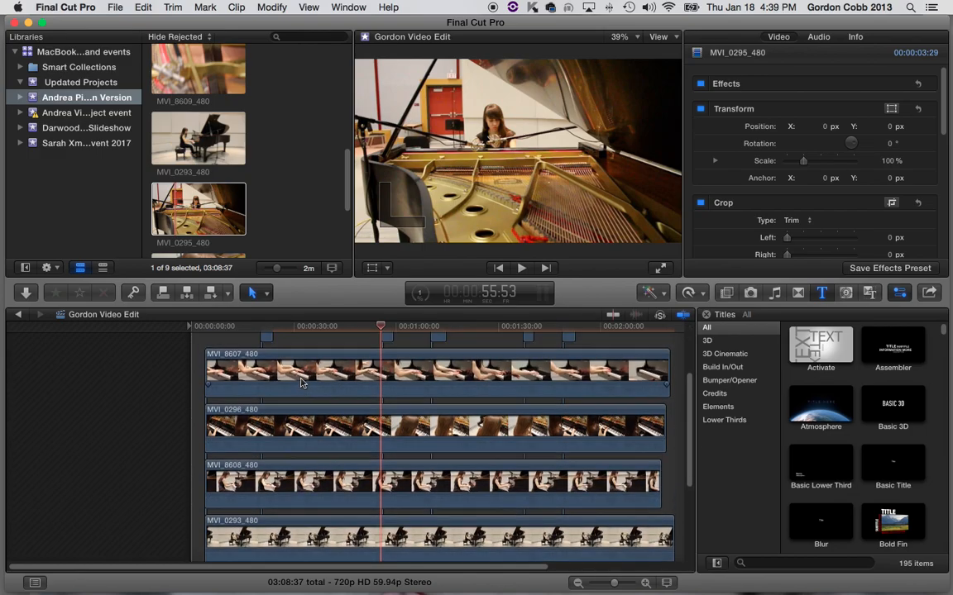
scroll(270, 429, "up", 1)
left_click_drag(269, 426, 278, 369)
scroll(328, 411, "up", 7)
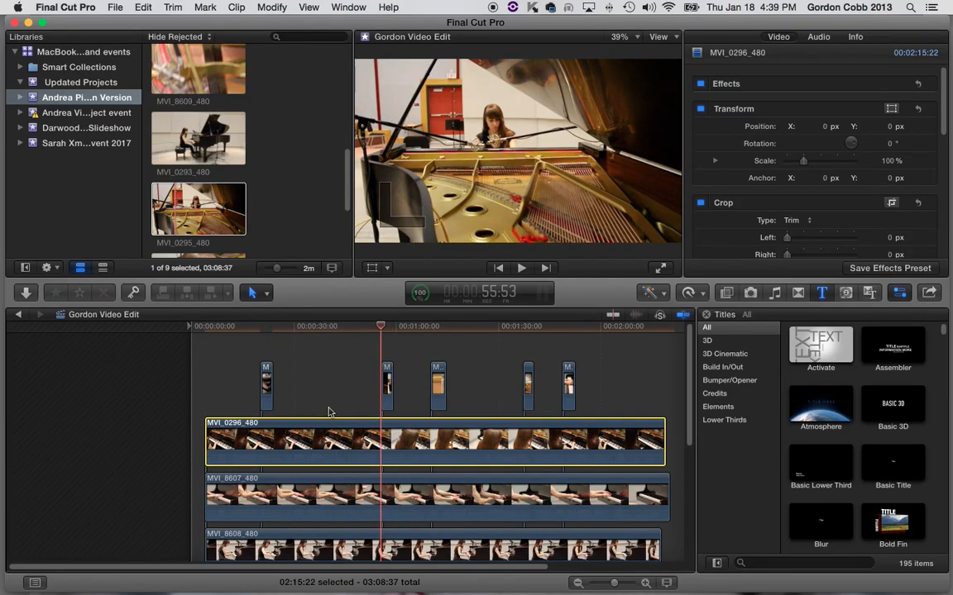
Blade two short shots out of MVI_0296_480, one lasting 3:41 from 37:15 and one from about 1:53 to 1:58.
left_click(302, 327)
mouse_move(303, 329)
left_mouse_down()
mouse_move(327, 330)
mouse_move(319, 331)
left_mouse_up()
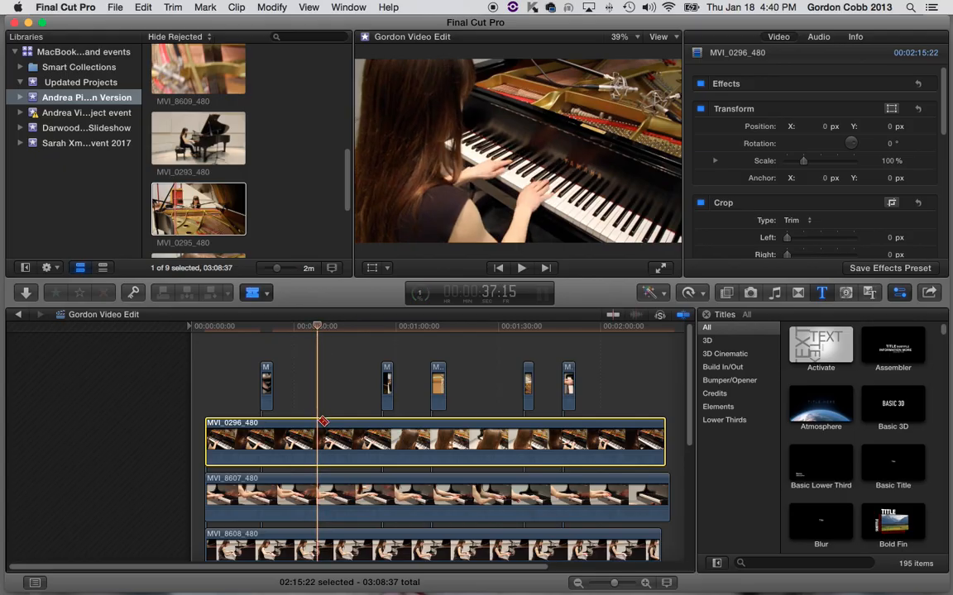
left_click(323, 430)
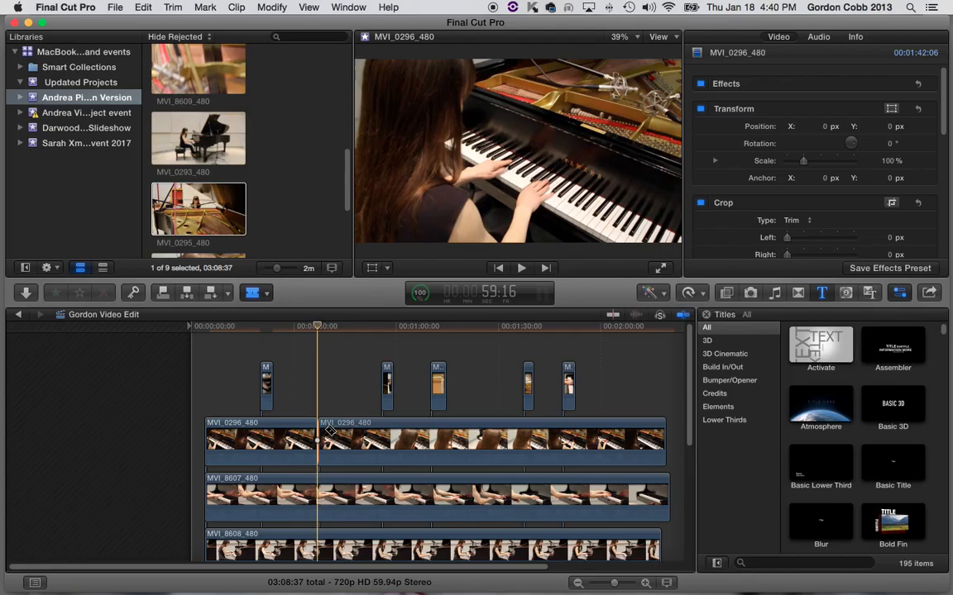
left_click(331, 428)
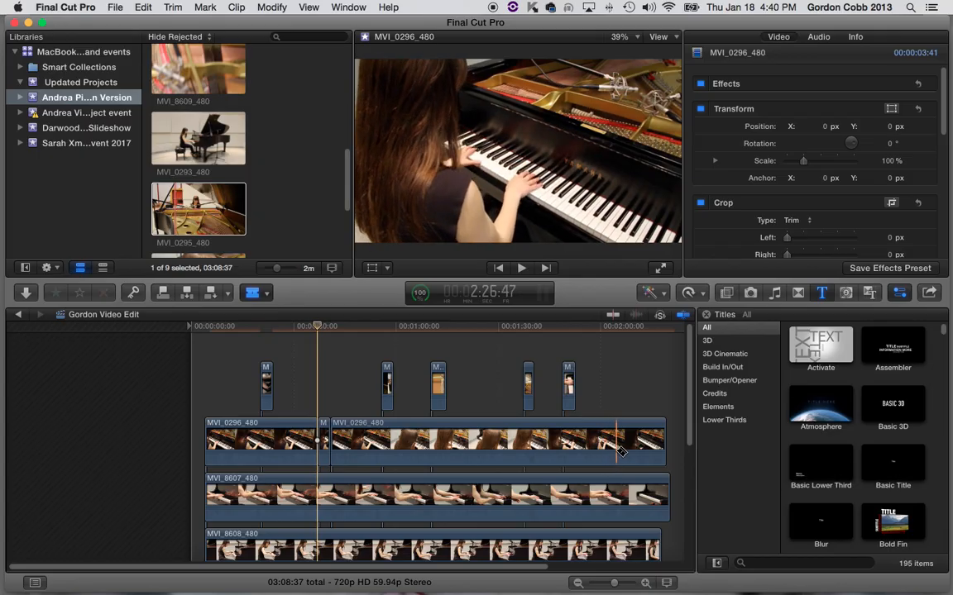
left_click(575, 447)
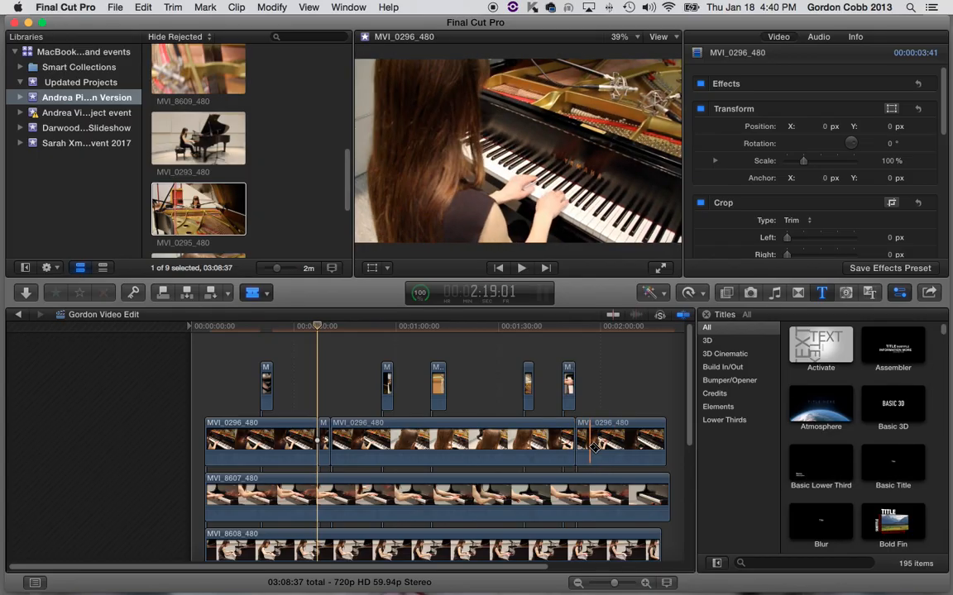
left_click(592, 447)
Delete the three long MVI_0296_480 portions, keeping only the two short shots.
key("a")
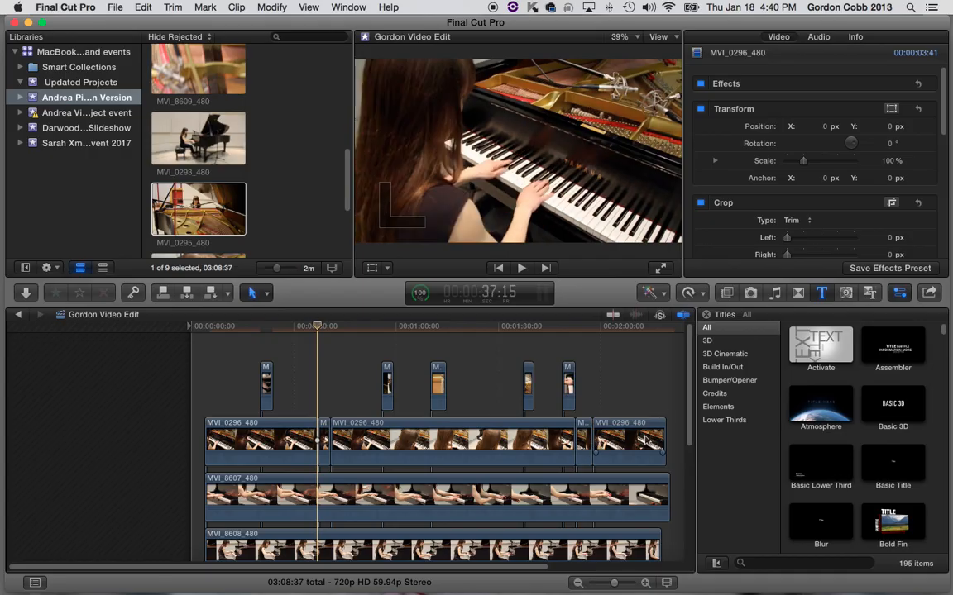
left_click(648, 440)
key("Delete")
left_click(513, 439)
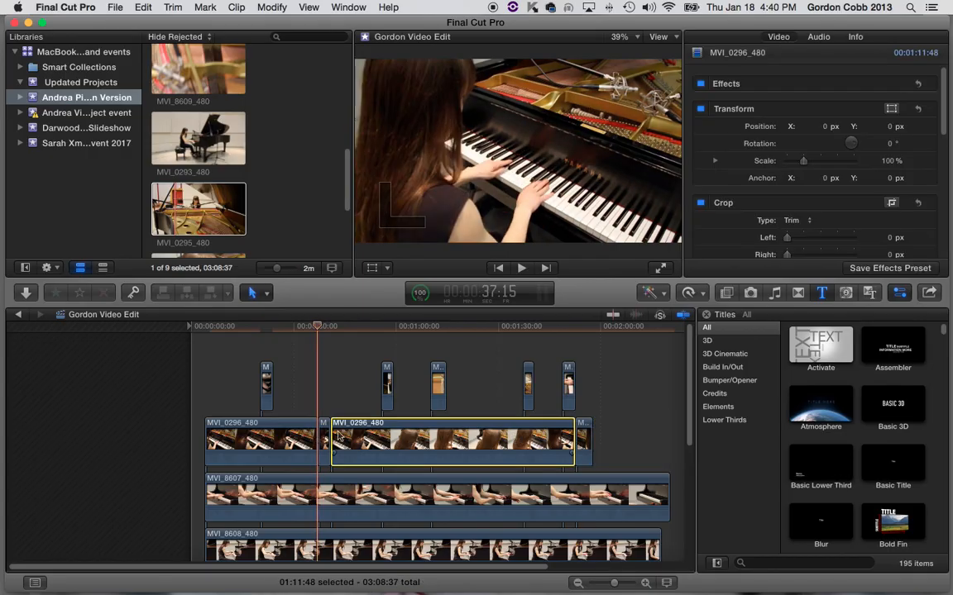
key("Delete")
left_click(253, 431)
key("Delete")
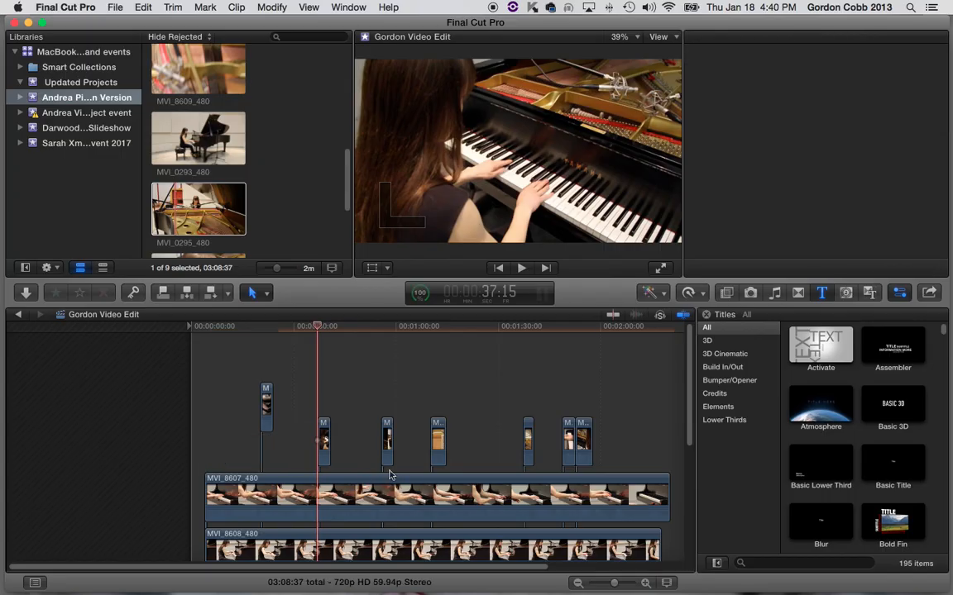
Trim the start of the MVI_8607_480 angle to about 0:16, just ahead of the first upper shot.
left_click_drag(316, 327, 245, 339)
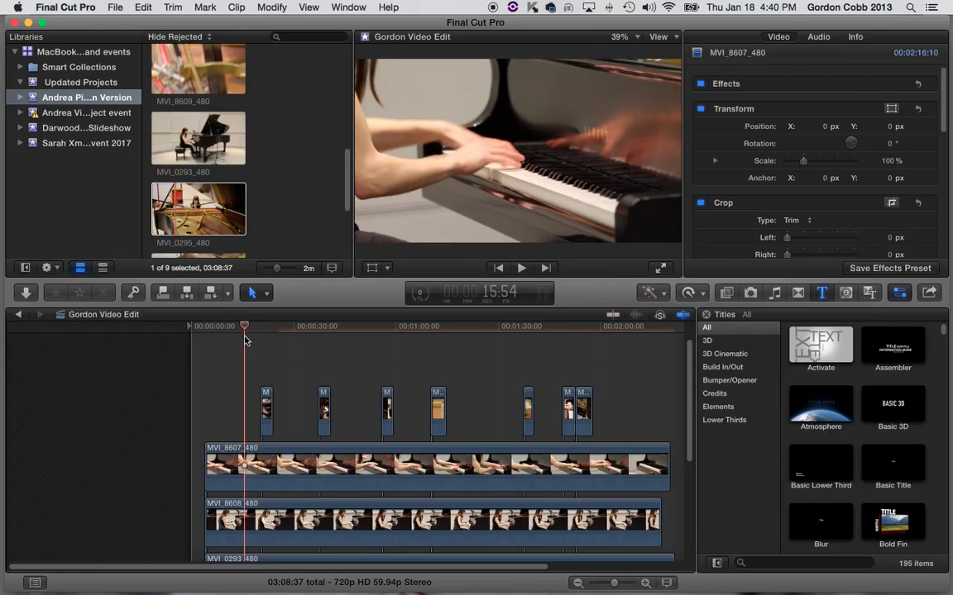
left_click_drag(245, 329, 259, 330)
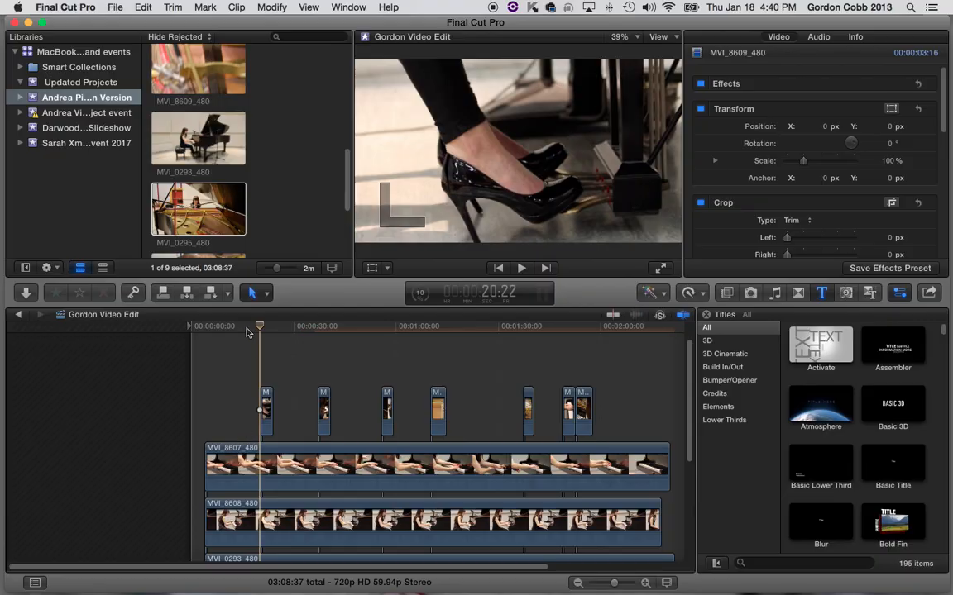
left_click_drag(212, 463, 248, 461)
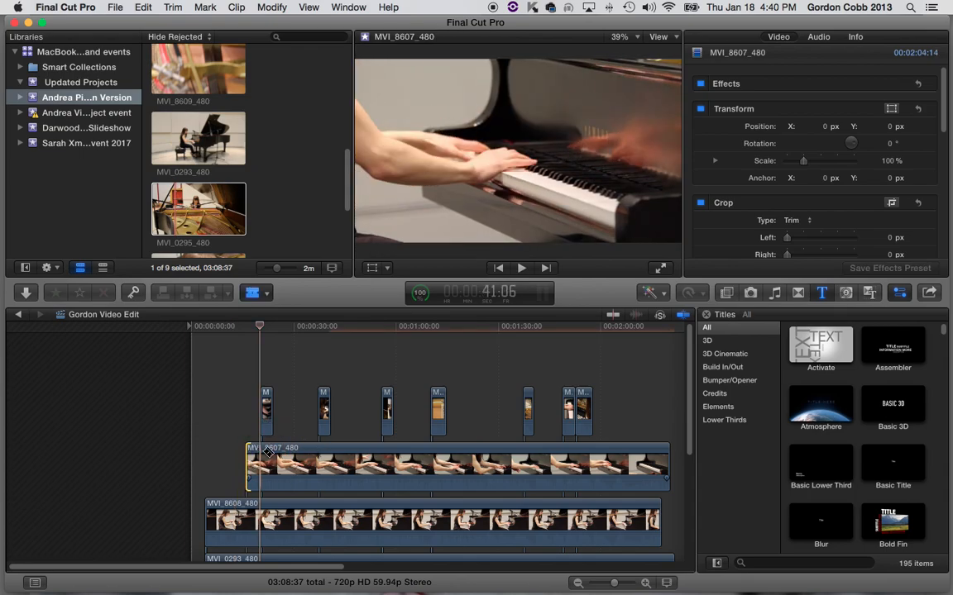
Blade MVI_8607_480 at about 0:24, 0:44 and 0:48, and delete the portion between 0:24 and 0:44.
key("b")
left_click(274, 457)
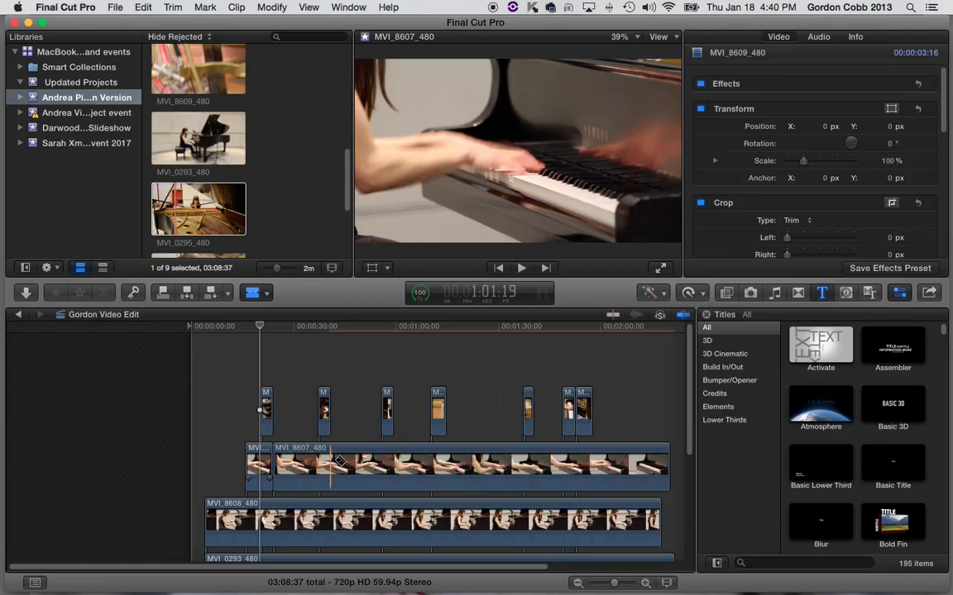
left_click(342, 461)
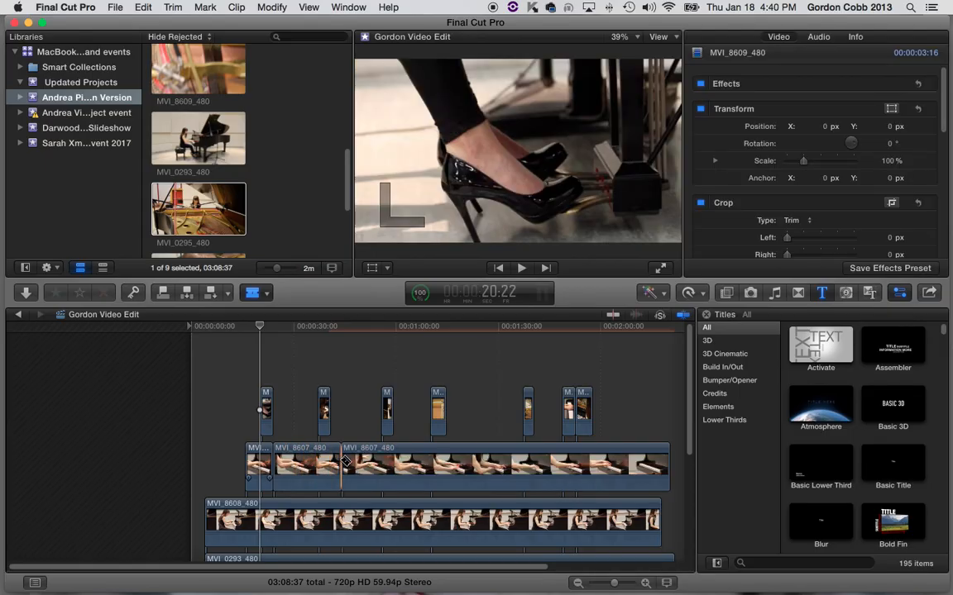
left_click(354, 461)
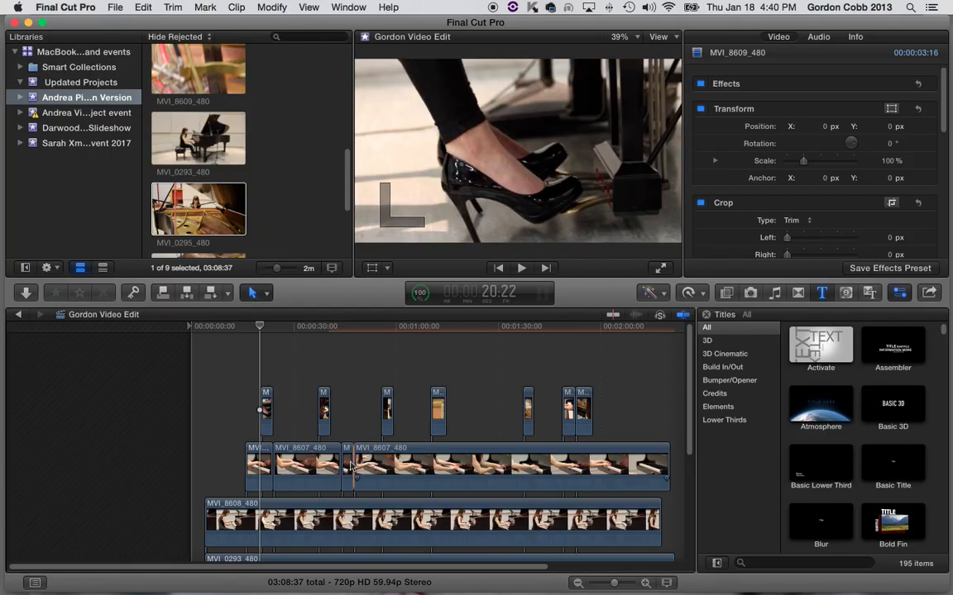
left_click(317, 468)
key("shift+Delete")
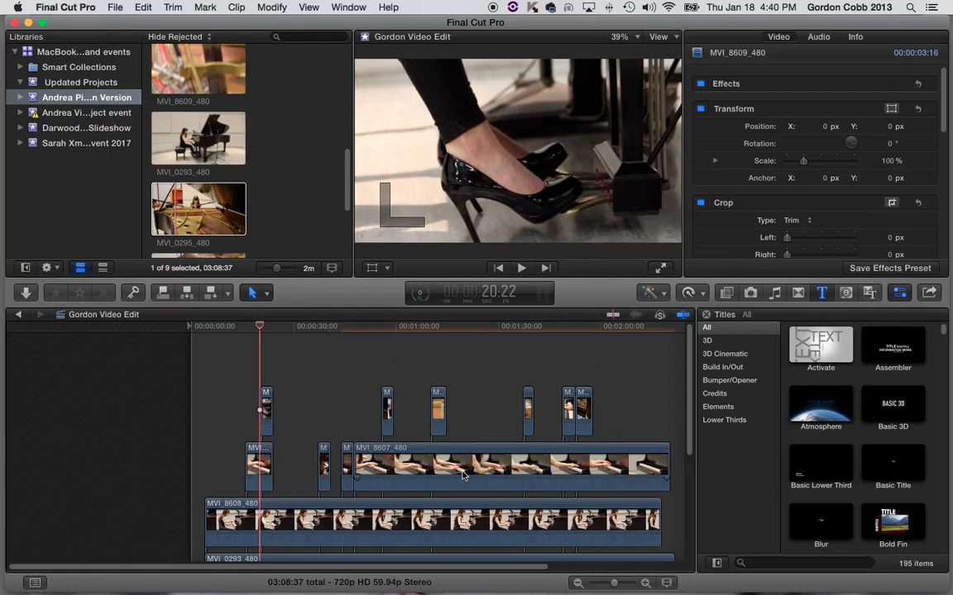
Trim the start of the long remaining MVI_8607_480 portion to about 1:06 and blade it at about 1:15.
left_click_drag(356, 461, 418, 466)
key("b")
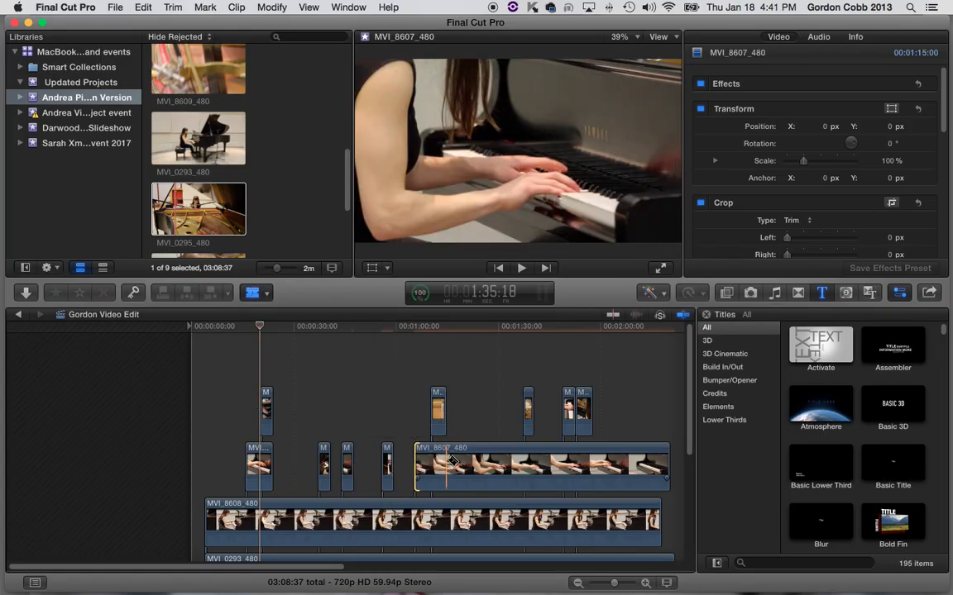
left_click(447, 461)
key("a")
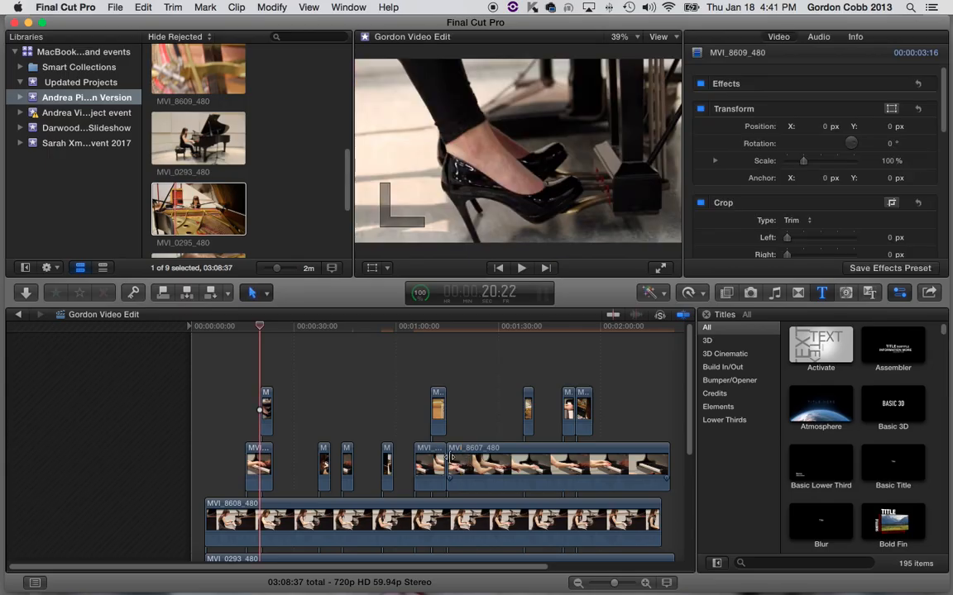
Trim the start of the last MVI_8607_480 portion to about 1:33 and blade it at about 1:41.
left_click_drag(451, 460, 511, 469)
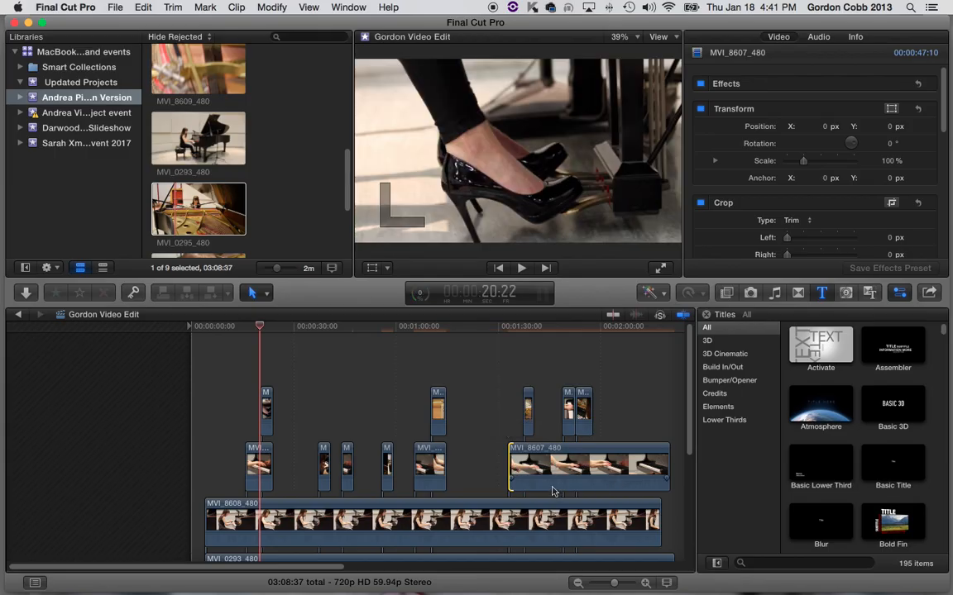
key("t")
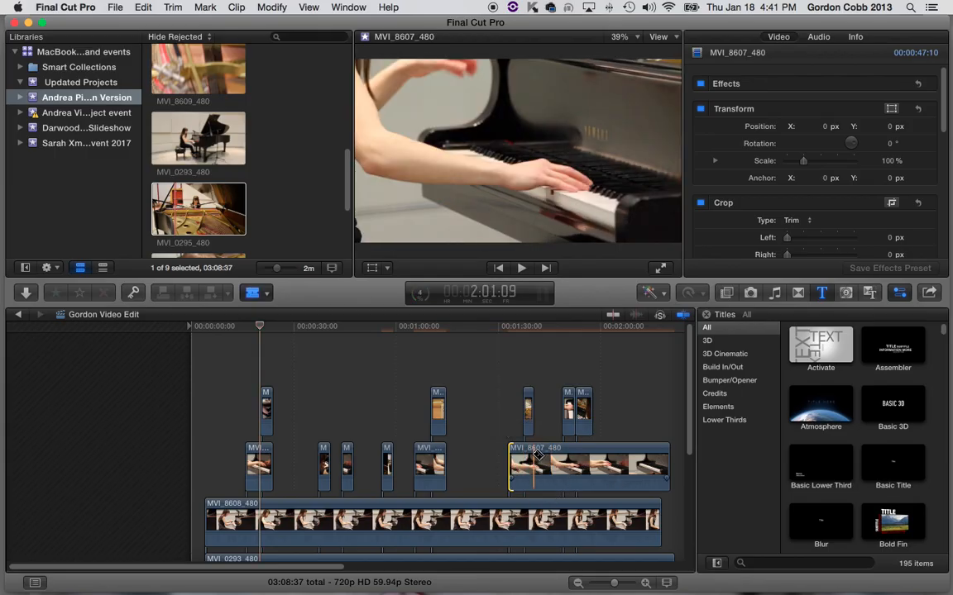
left_click(536, 455)
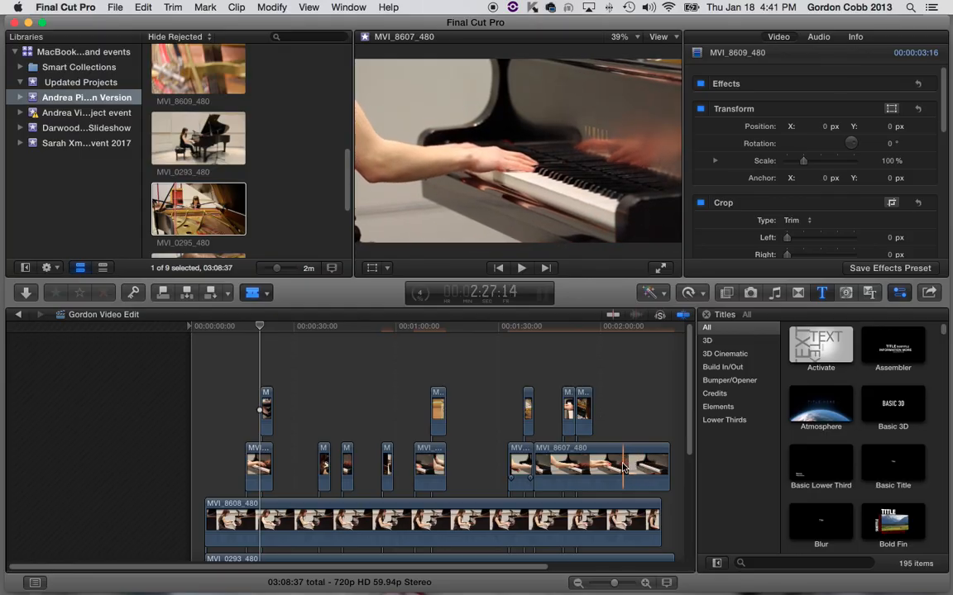
left_click(625, 469)
key("Delete")
key("super+z")
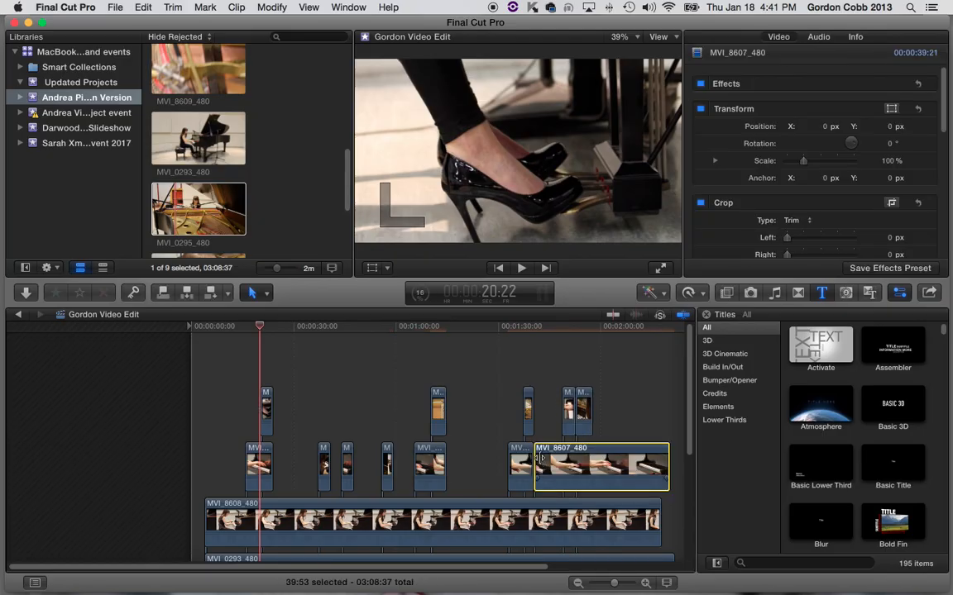
Trim the start of the last MVI_8607_480 portion to about 2:08.
left_click_drag(537, 465, 629, 465)
Trim the start of MVI_8608_480 to about 0:09 and extend the start of MVI_0293_480 back to the timeline's beginning.
scroll(458, 480, "down", 1)
scroll(457, 479, "down", 3)
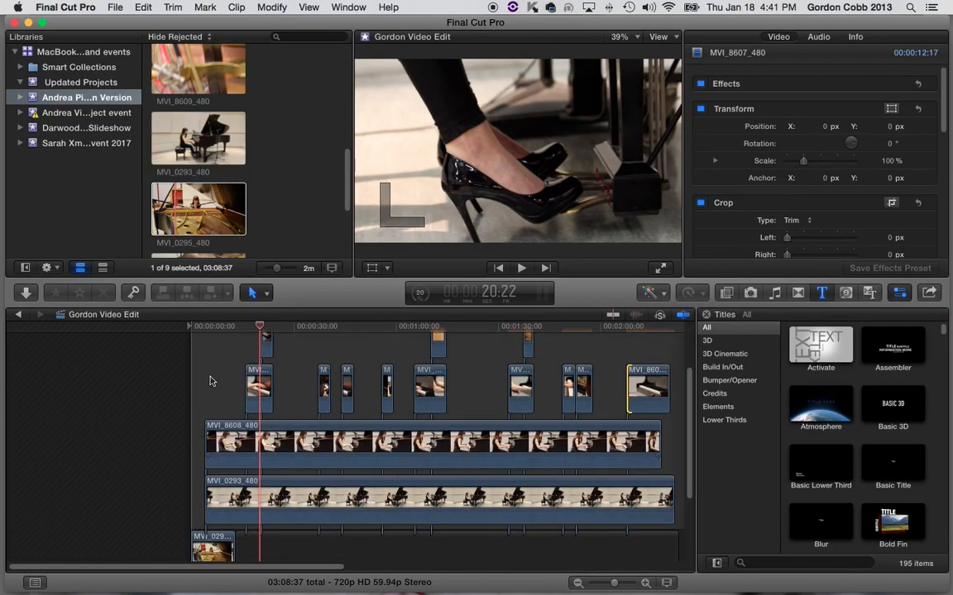
left_click(229, 329)
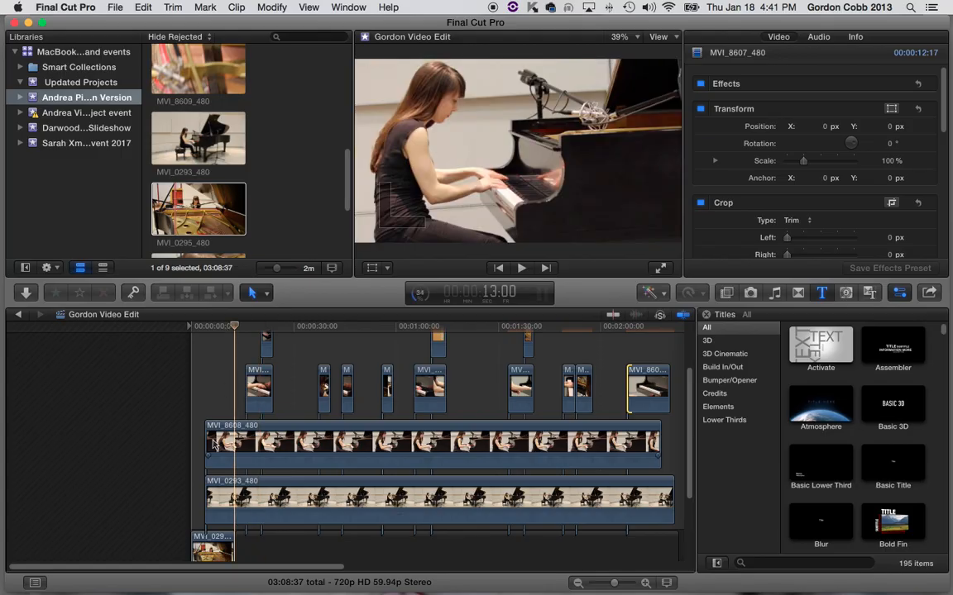
left_click_drag(209, 444, 223, 444)
left_click_drag(209, 494, 198, 494)
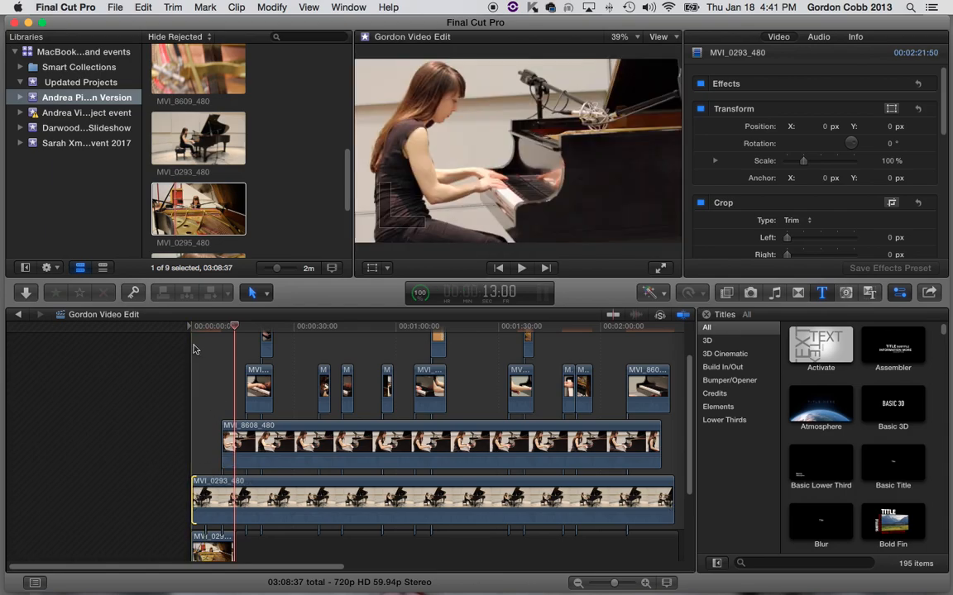
Review the angle changes from the beginning of the timeline to about 0:32.
left_click(206, 325)
left_click(190, 326)
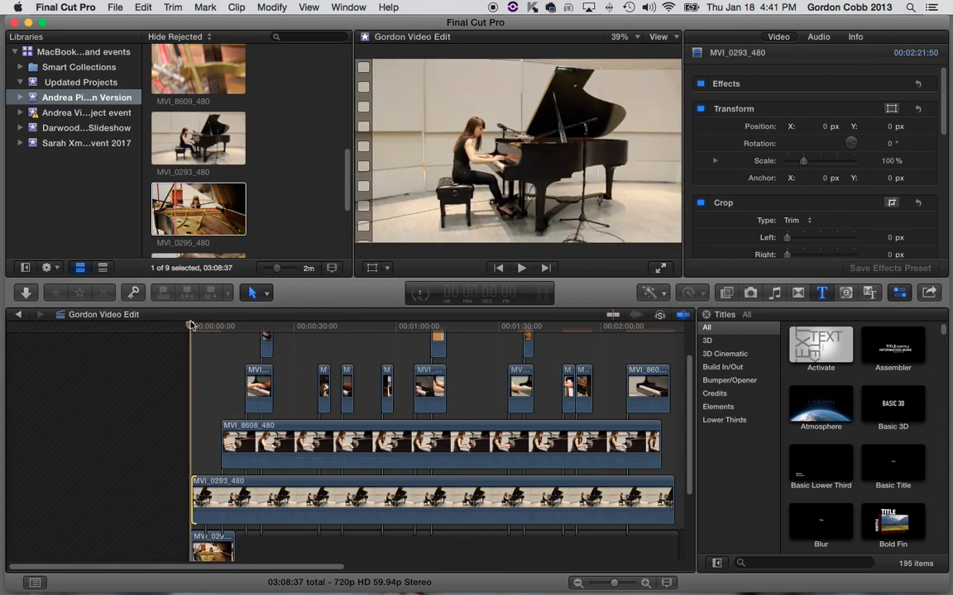
left_click_drag(192, 326, 246, 345)
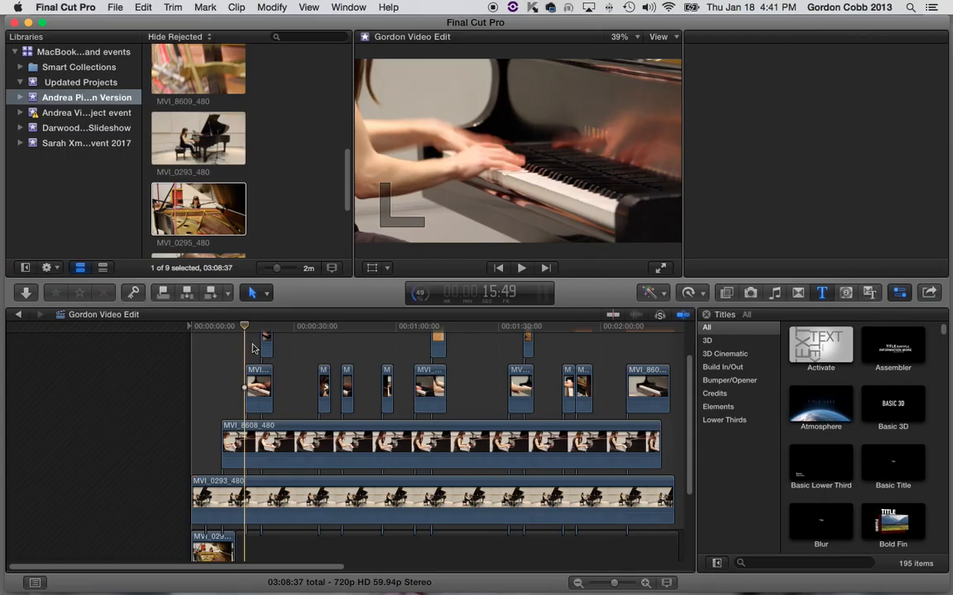
scroll(255, 344, "up", 2)
left_click(262, 328)
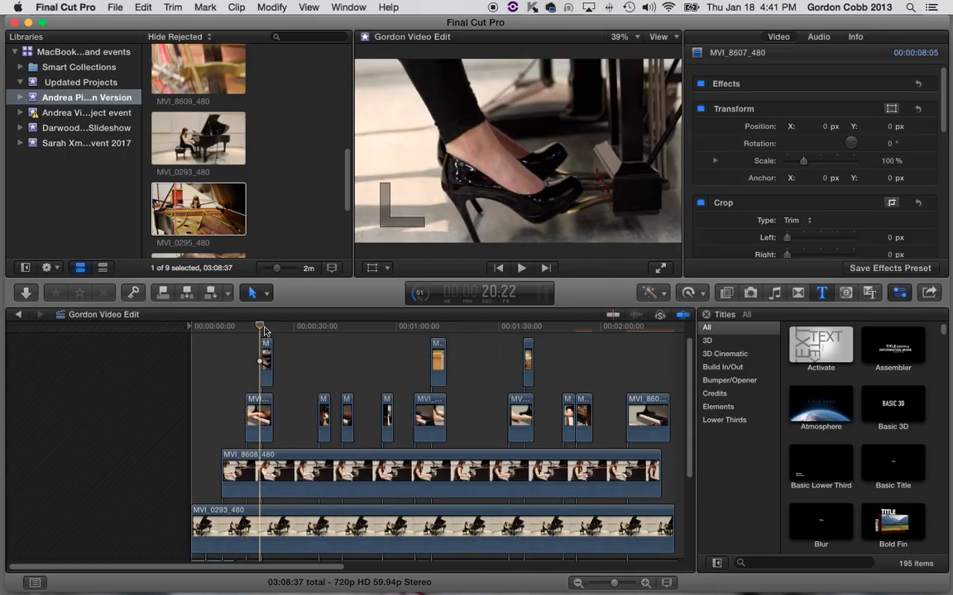
left_click_drag(263, 328, 300, 351)
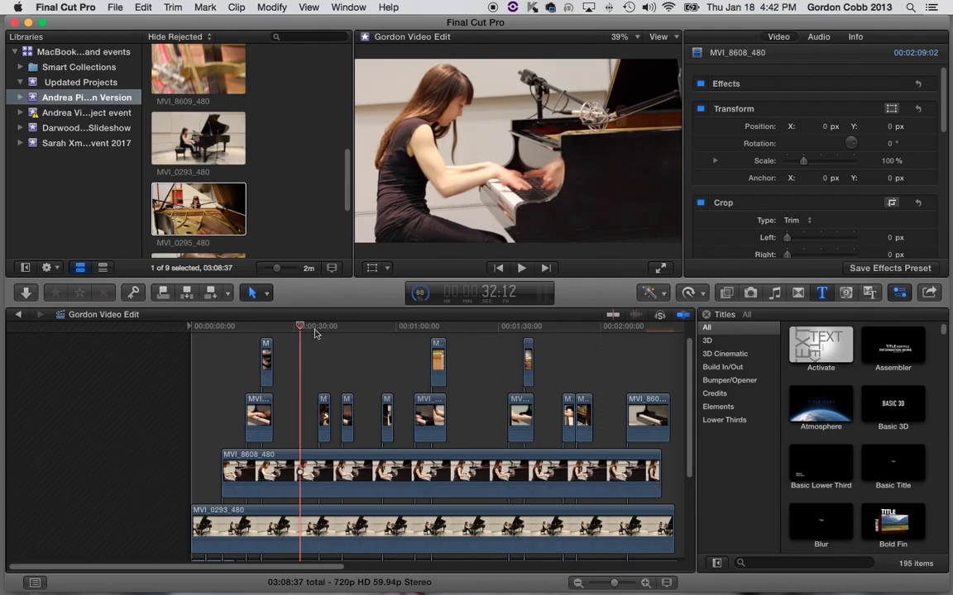
Blade MVI_8608_480 at the playhead at 32:12 and trim the start of the following portion to about 0:48.
key("b")
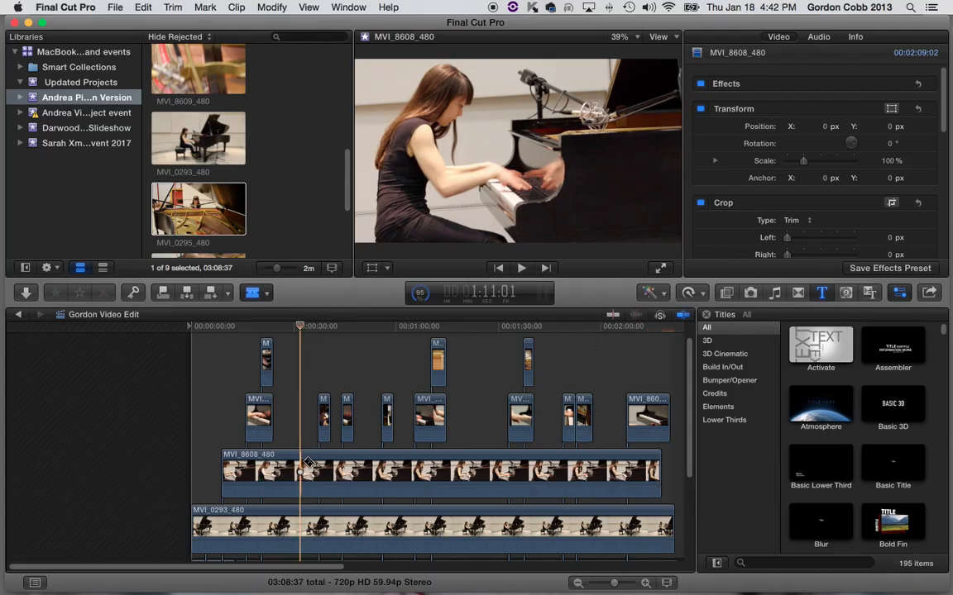
left_click(305, 465)
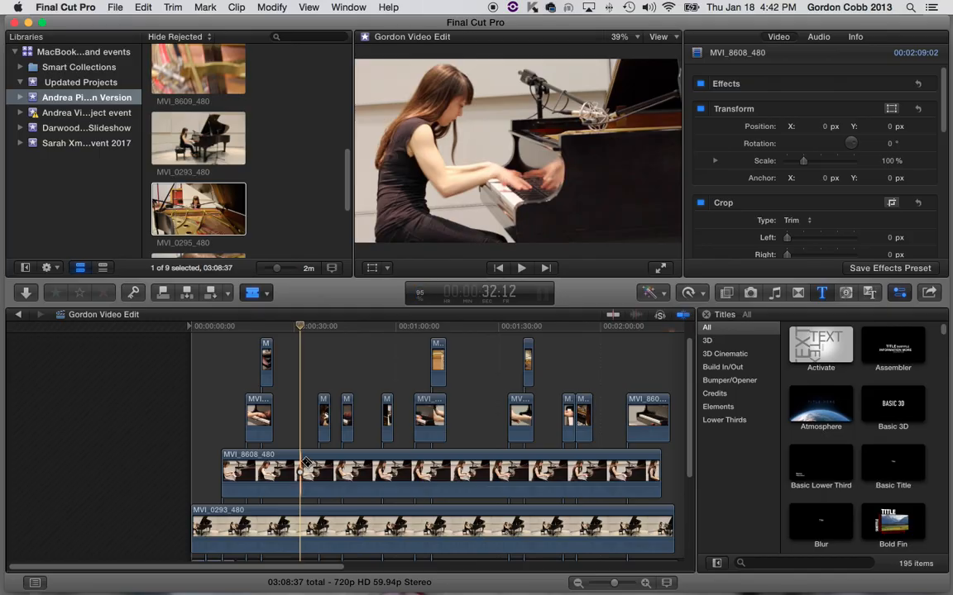
key("a")
left_click_drag(304, 456, 332, 457)
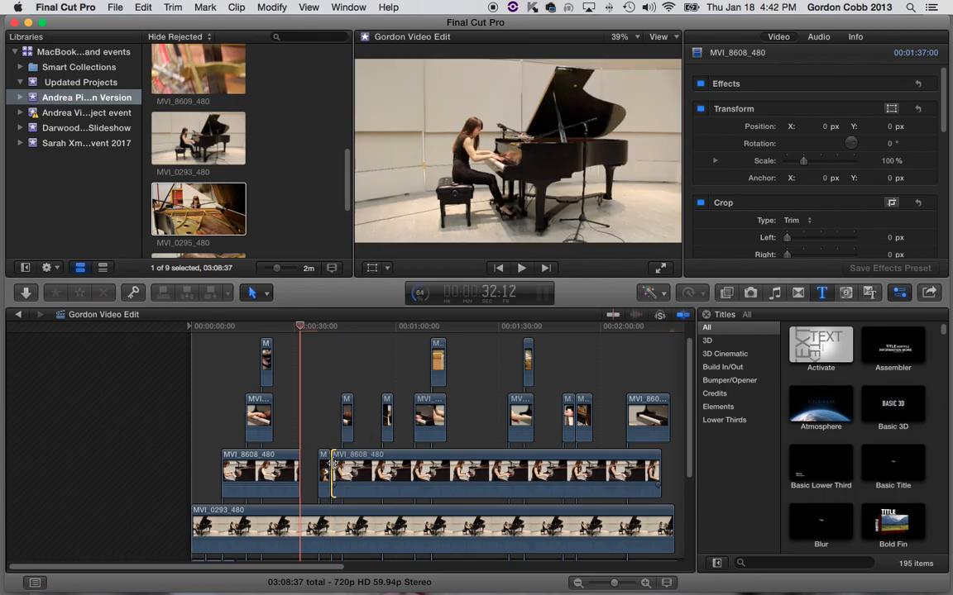
left_click_drag(332, 467, 358, 471)
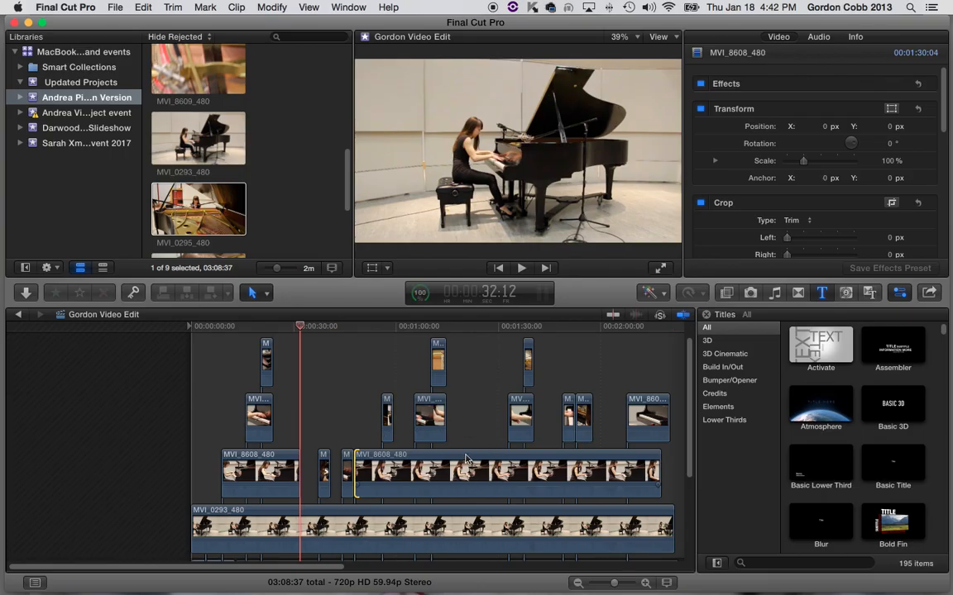
Blade MVI_8608_480 at about 1:15 and trim the start of the following portion to about 1:24.
key("b")
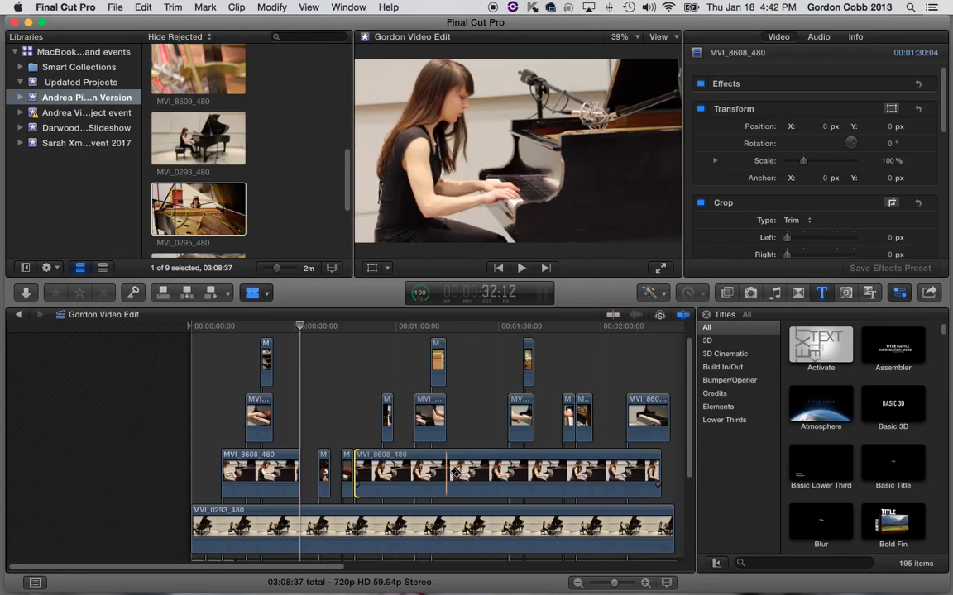
left_click(447, 473)
key("a")
left_click_drag(450, 465, 478, 465)
Review the cuts between about 1:18 and 1:33, and the whole edit from the start to about 2:13.
left_click(459, 365)
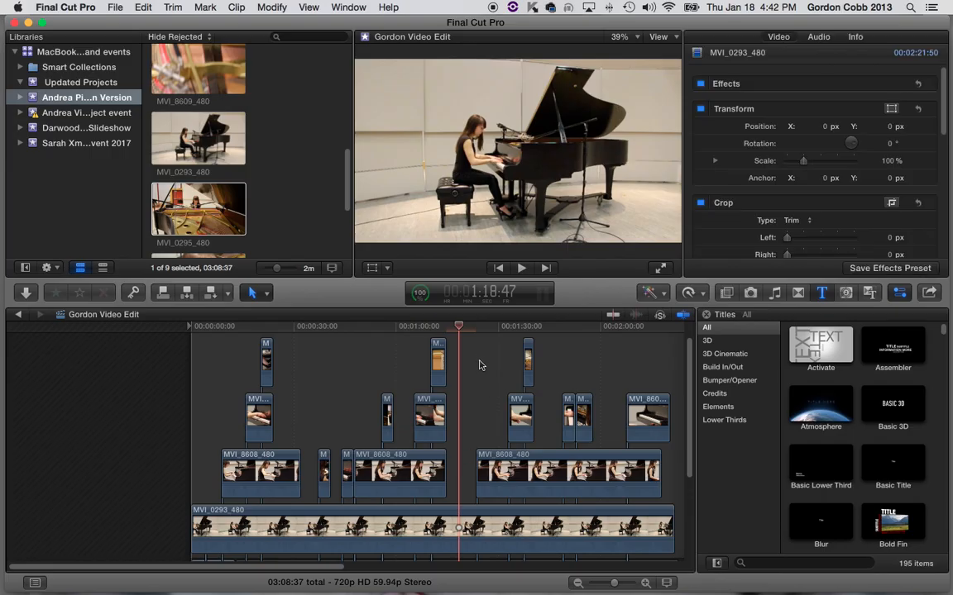
left_click(494, 472)
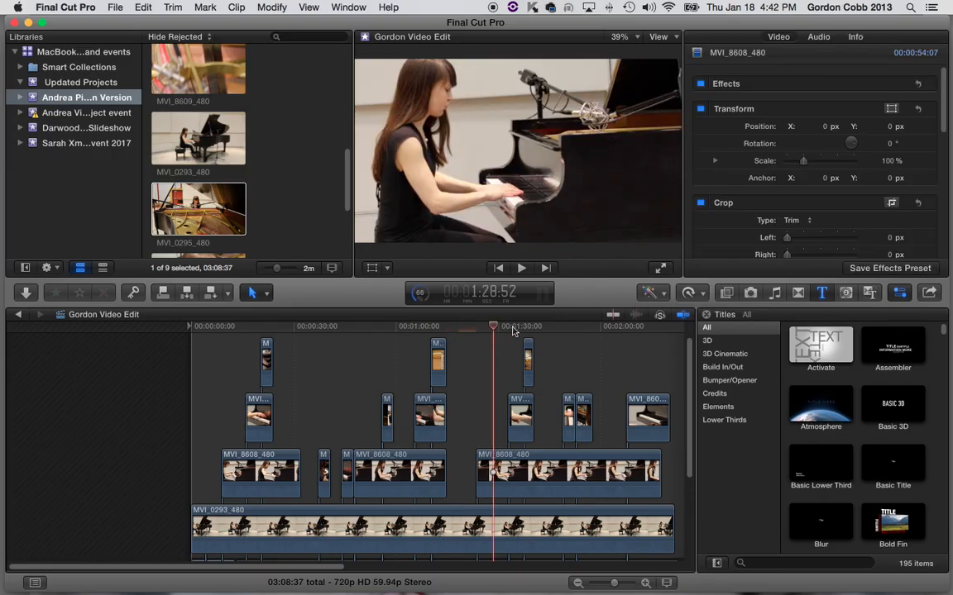
left_click(508, 328)
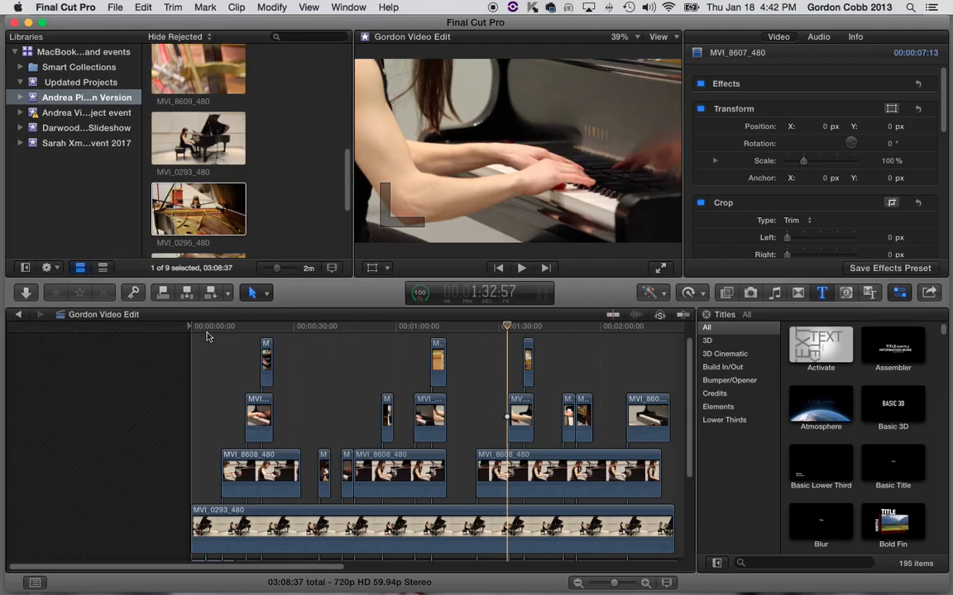
left_click_drag(201, 329, 645, 400)
Turn on snapping and trim the ends of the last MVI_8607_480 and MVI_8608_480 shots to the playhead at 2:12:55.
key("b")
left_click(682, 315)
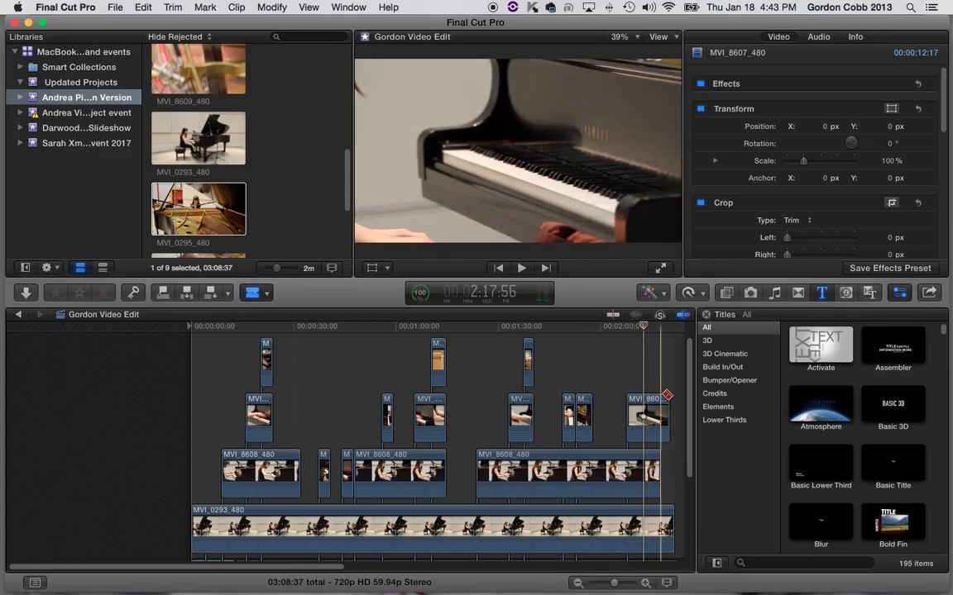
key("a")
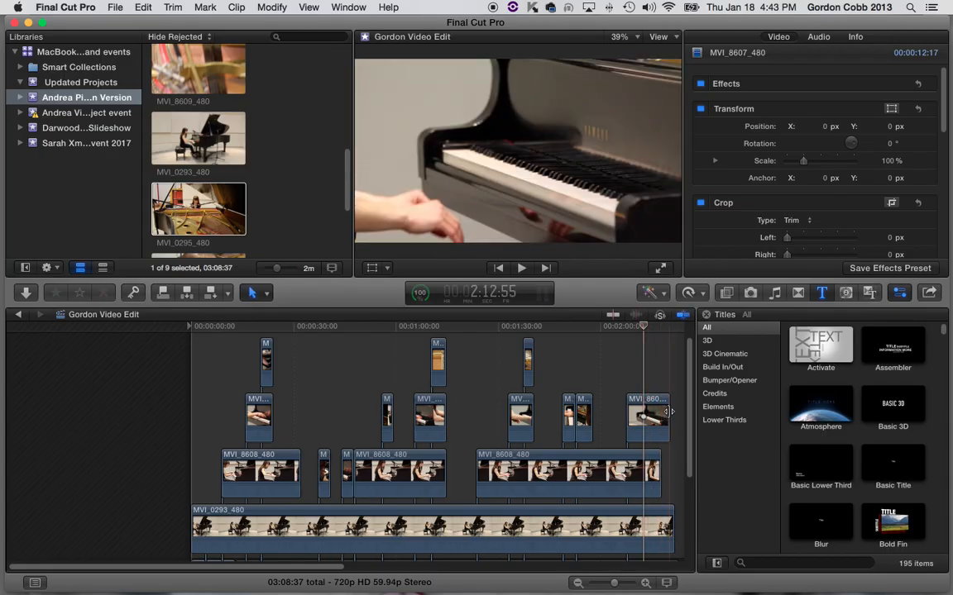
left_click_drag(670, 411, 648, 426)
left_click_drag(653, 471, 642, 470)
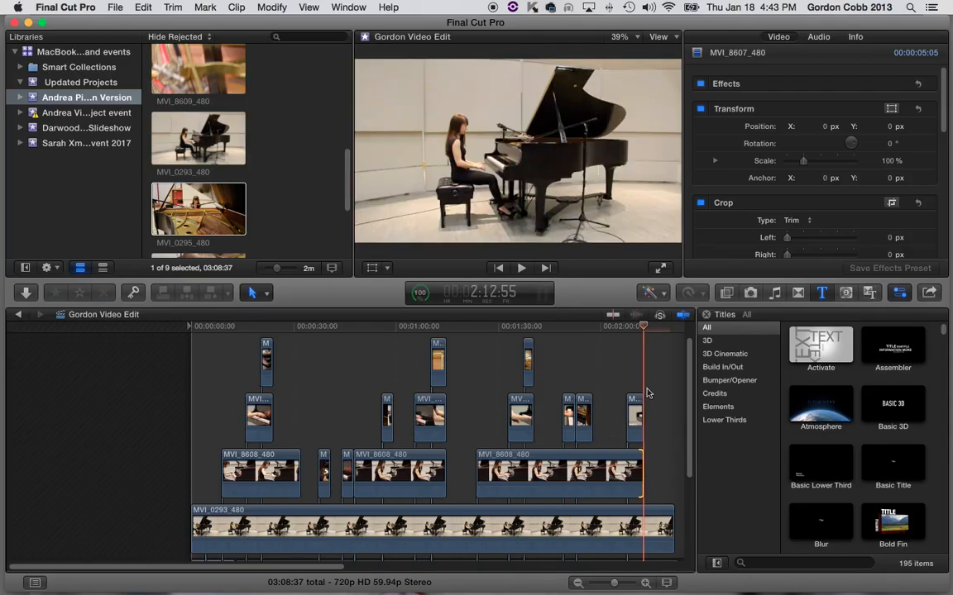
Extend the end of the MVI_8609_480 shot just past 1:17:02 so that it lasts 7:07.
left_click(635, 327)
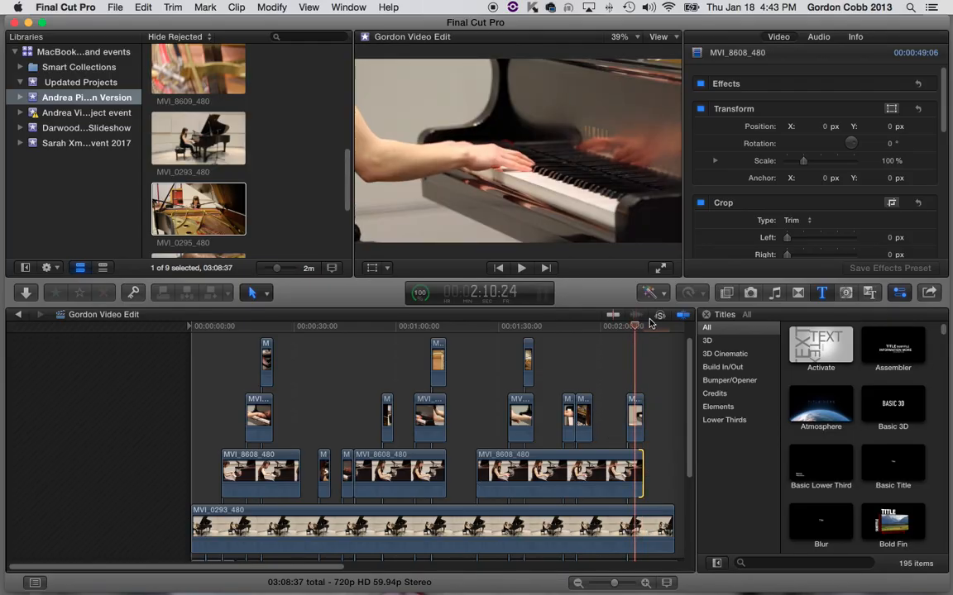
left_click_drag(634, 327, 458, 374)
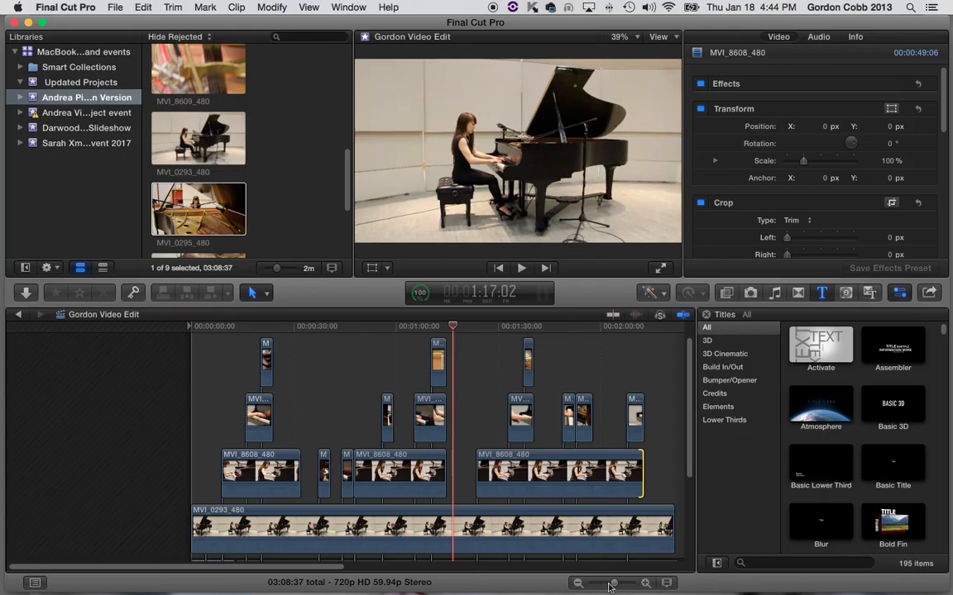
left_click_drag(617, 585, 624, 585)
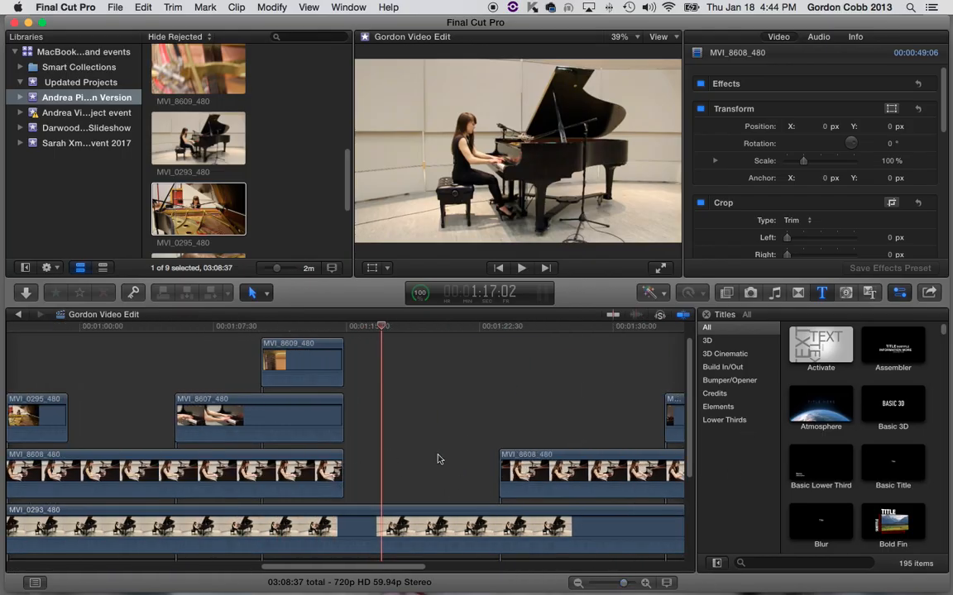
left_click_drag(342, 380, 389, 380)
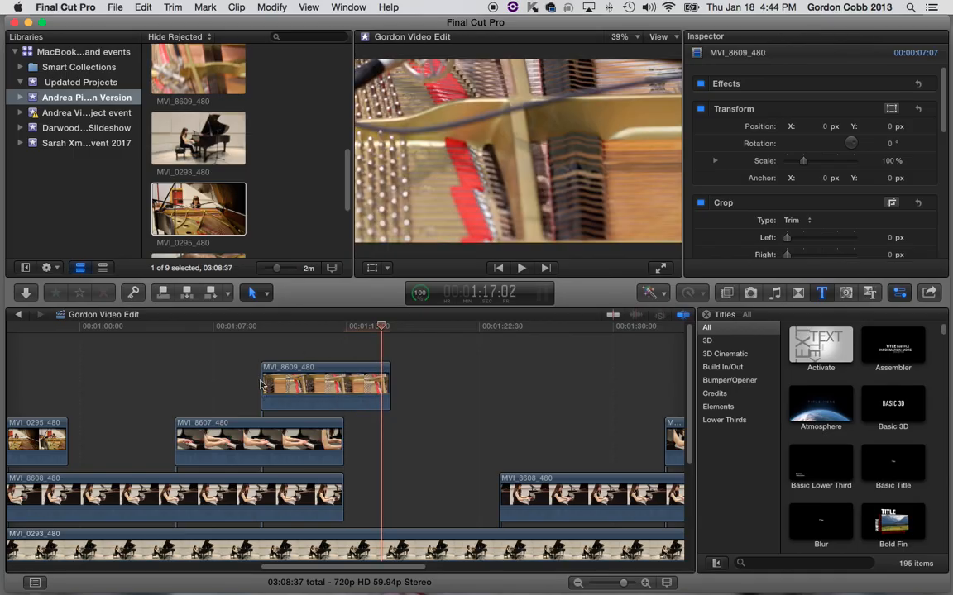
Try to trim the start of the MVI_8607_480 shot at about 1:05 with the Trim tool.
left_click(261, 376)
mouse_move(265, 381)
left_mouse_down()
mouse_move(329, 390)
mouse_move(263, 386)
left_mouse_up()
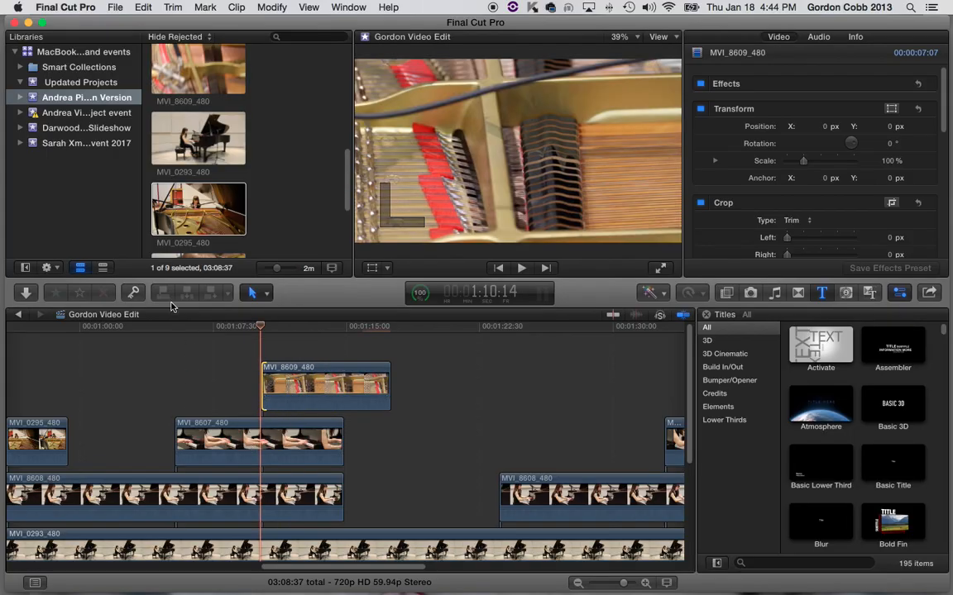
left_click(211, 326)
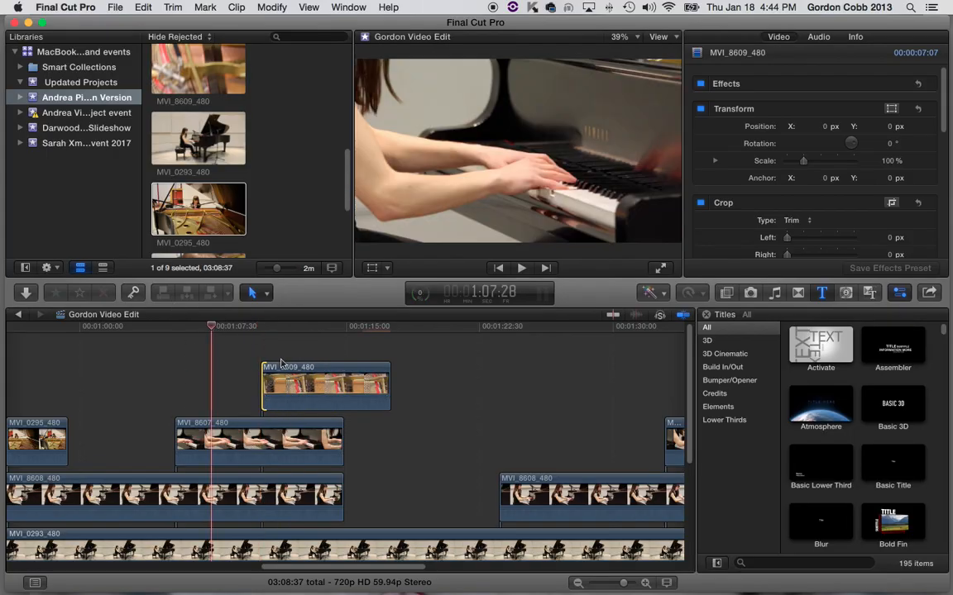
left_click(223, 425)
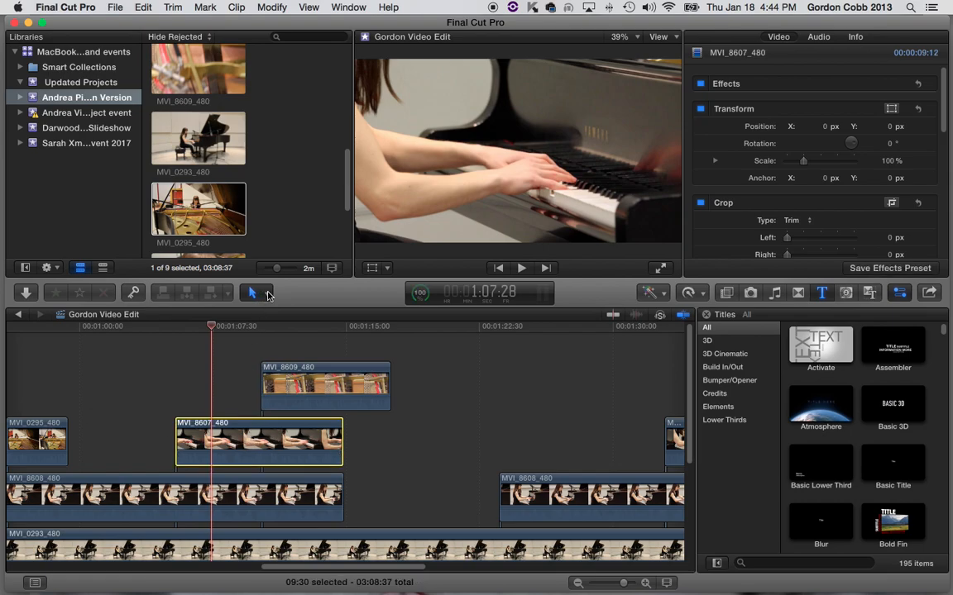
left_click(267, 293)
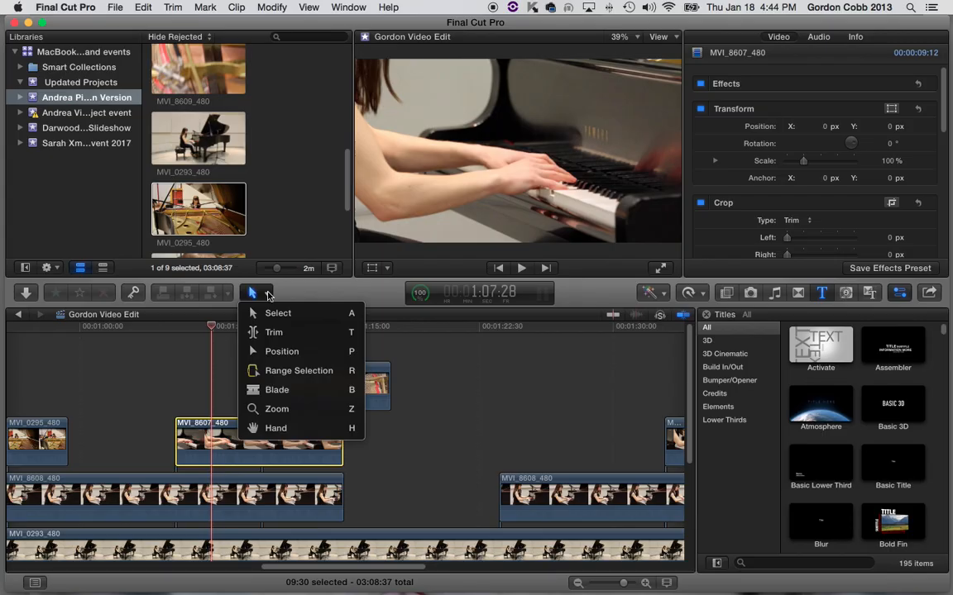
left_click(302, 334)
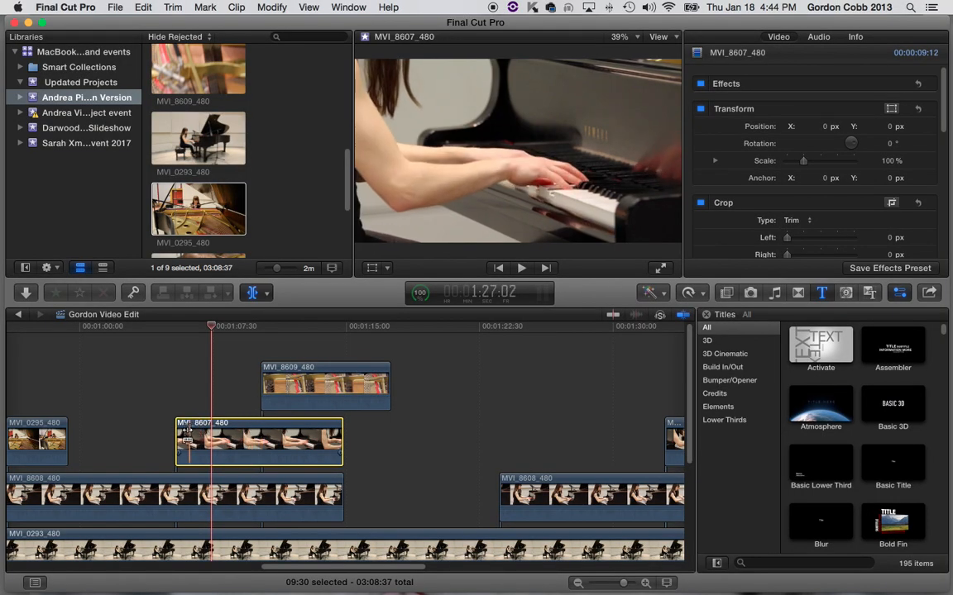
left_click_drag(175, 434, 192, 436)
left_click_drag(192, 436, 177, 436)
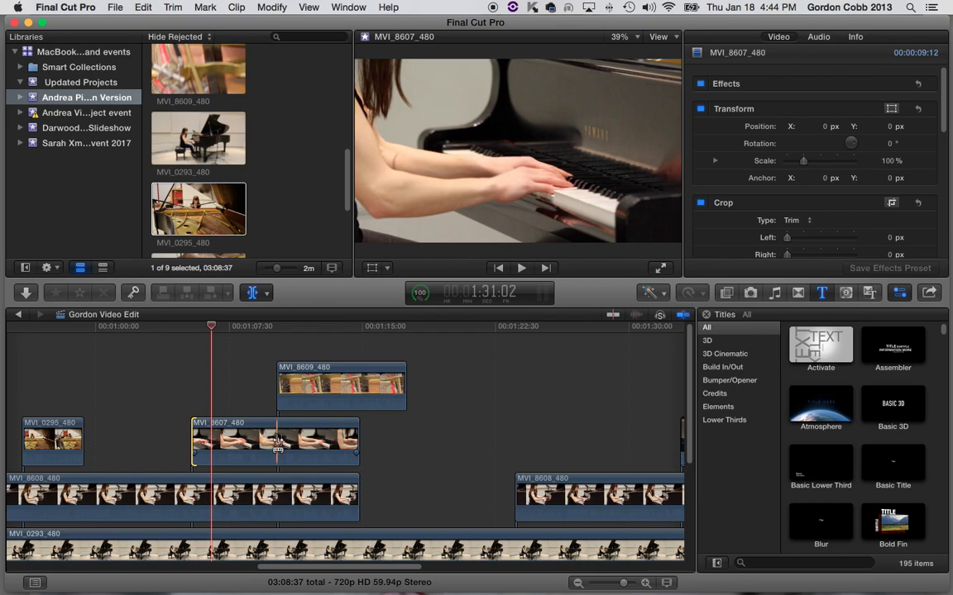
Try slipping the content of the MVI_8607_480 shot by up to +00:18, and undo the slip.
mouse_move(278, 443)
left_mouse_down()
mouse_move(242, 439)
mouse_move(294, 442)
mouse_move(279, 442)
left_mouse_up()
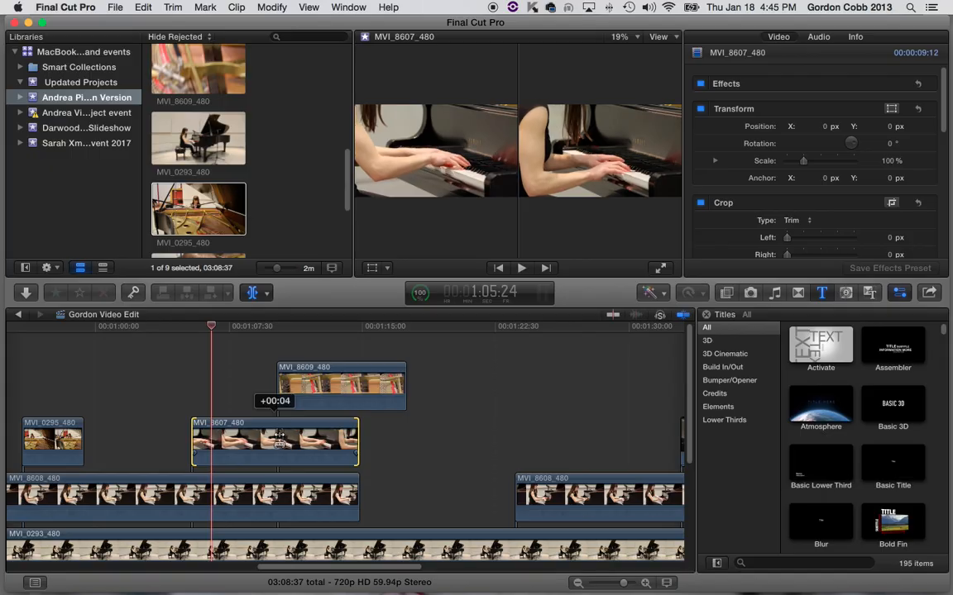
left_click_drag(280, 442, 284, 438)
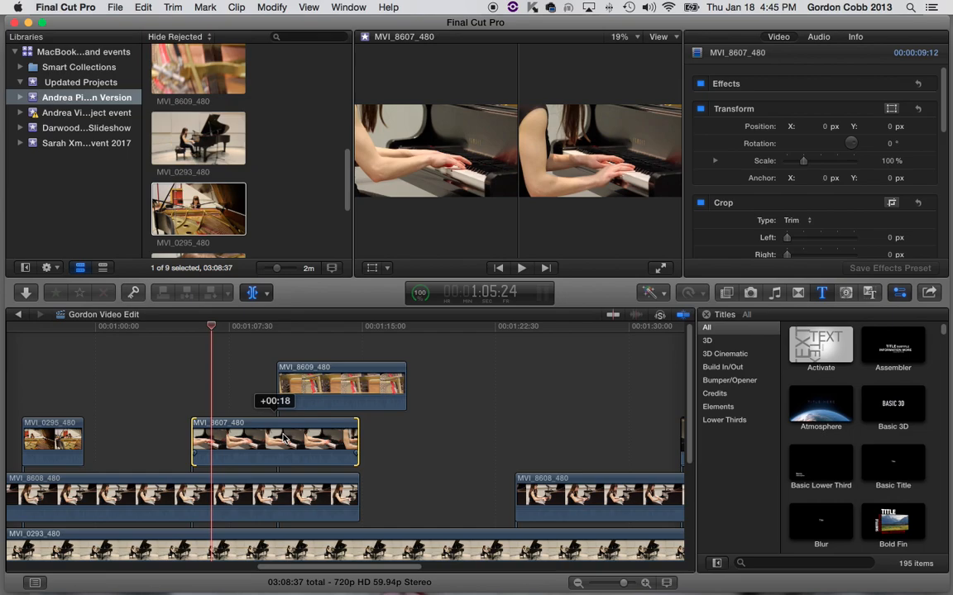
left_click_drag(283, 438, 282, 439)
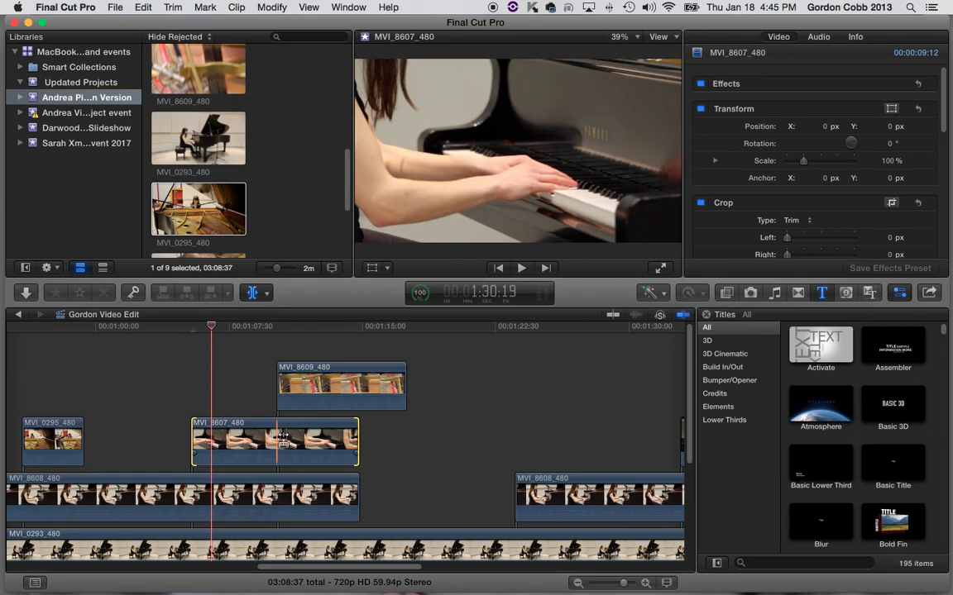
key("super+z")
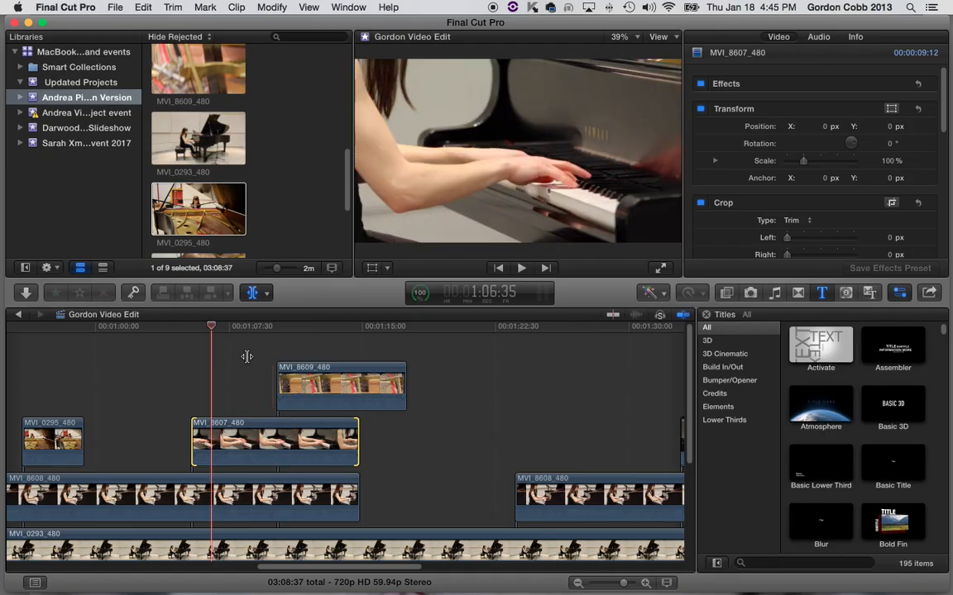
Add a default cross dissolve to the start of the MVI_0293_480 clip at the beginning of the project.
left_click_drag(626, 585, 614, 584)
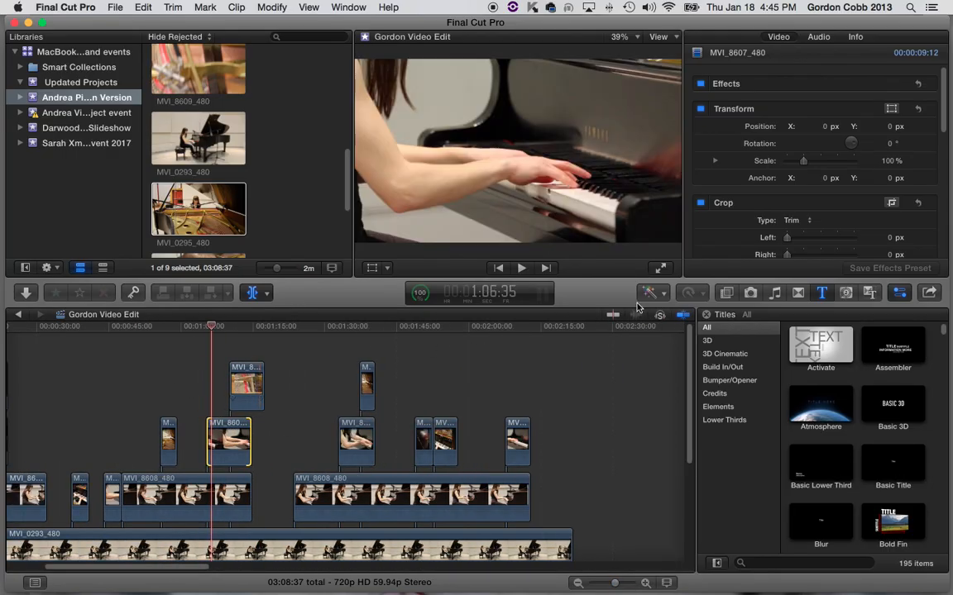
key("a")
left_click_drag(173, 570, 124, 559)
scroll(87, 440, "down", 5)
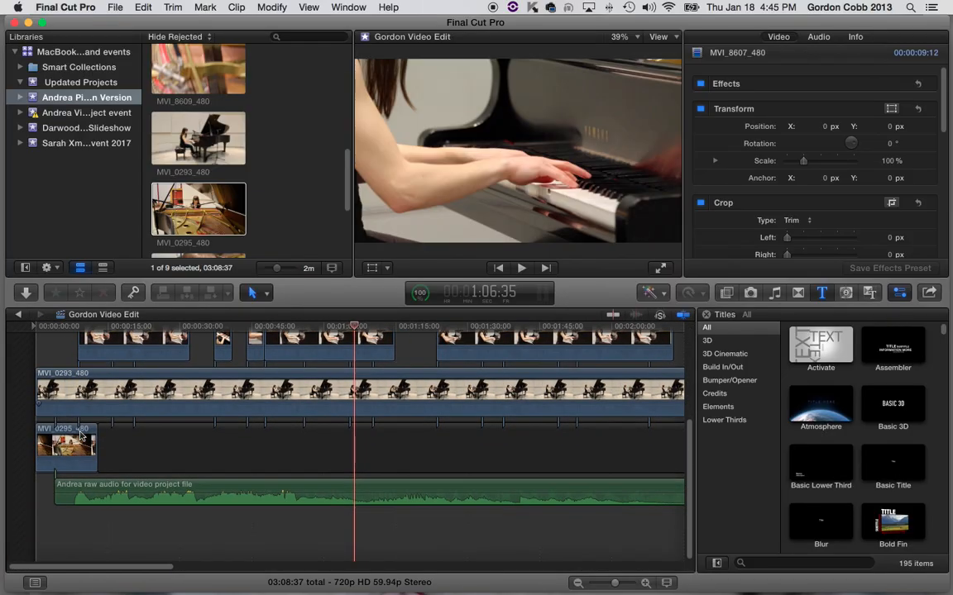
left_click(54, 328)
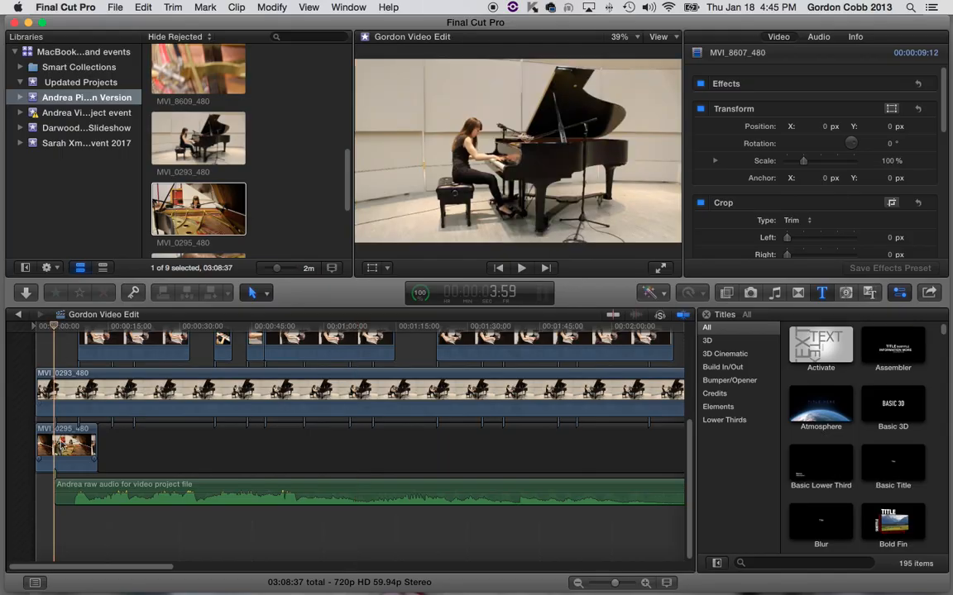
left_click(67, 449)
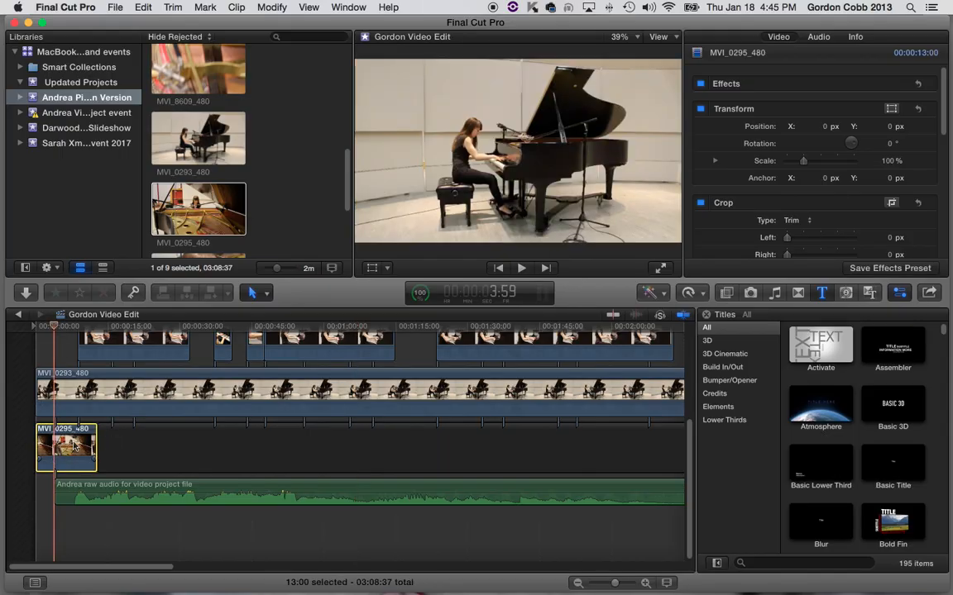
left_click(34, 382)
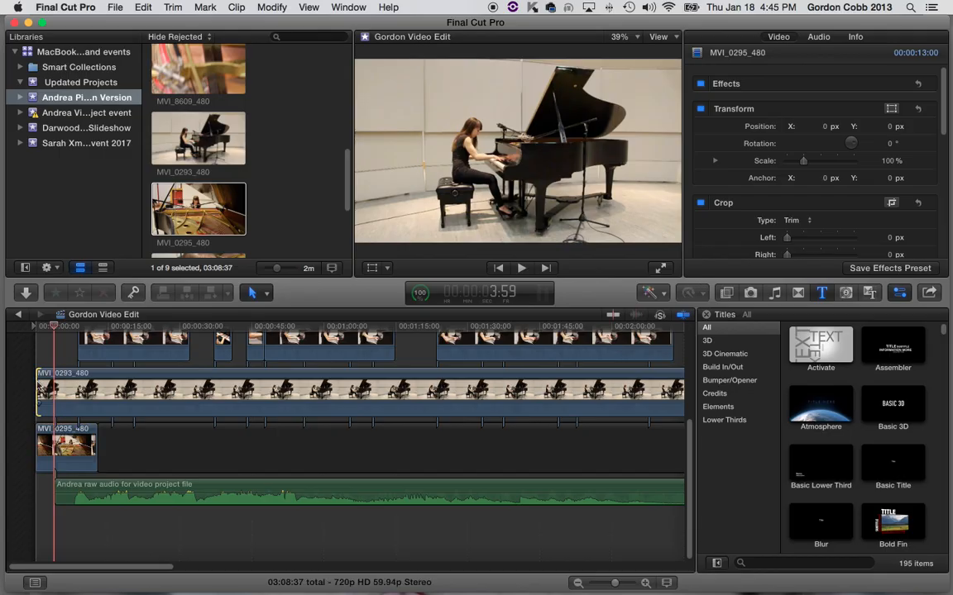
scroll(159, 430, "up", 5)
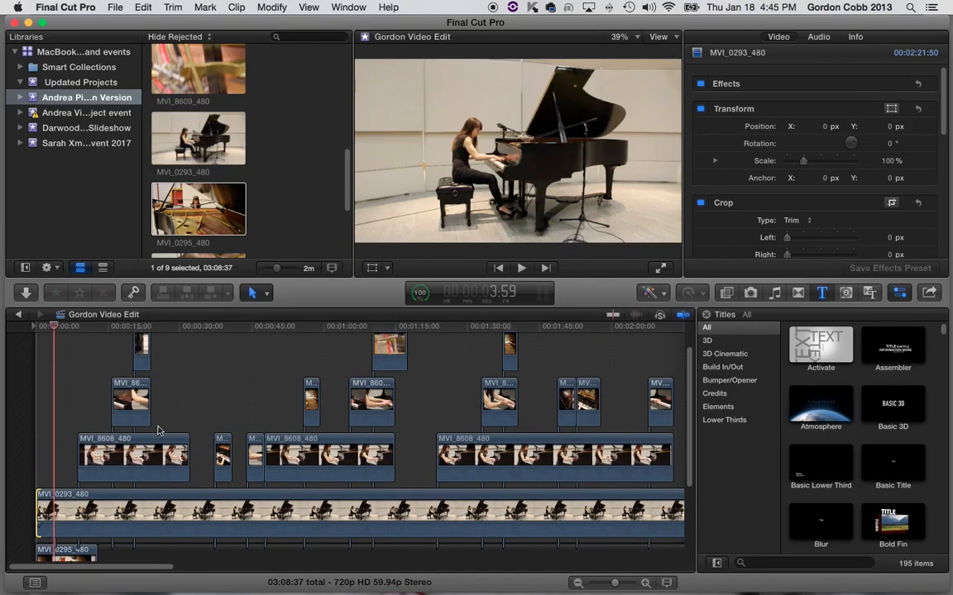
scroll(160, 430, "down", 4)
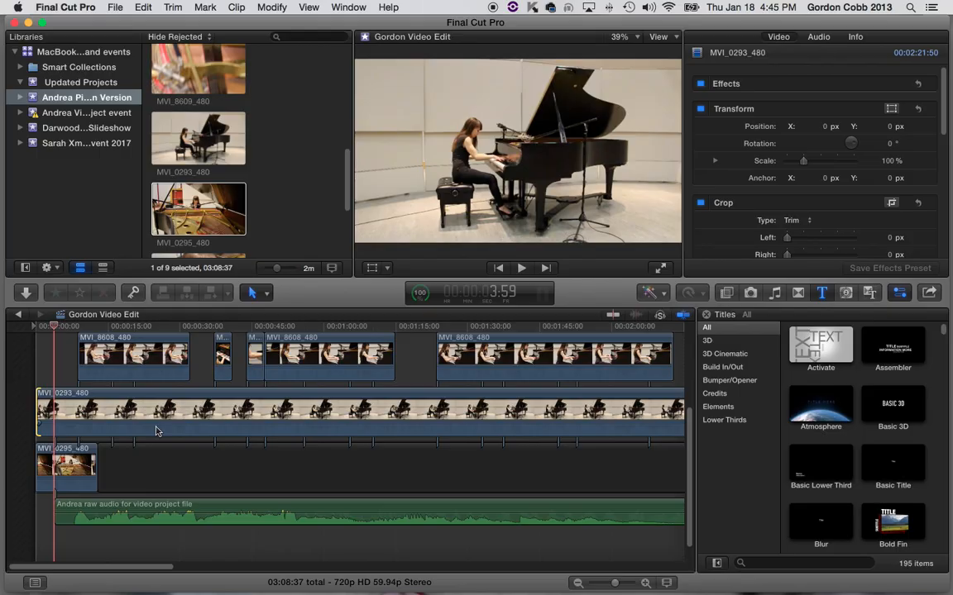
key("super+t")
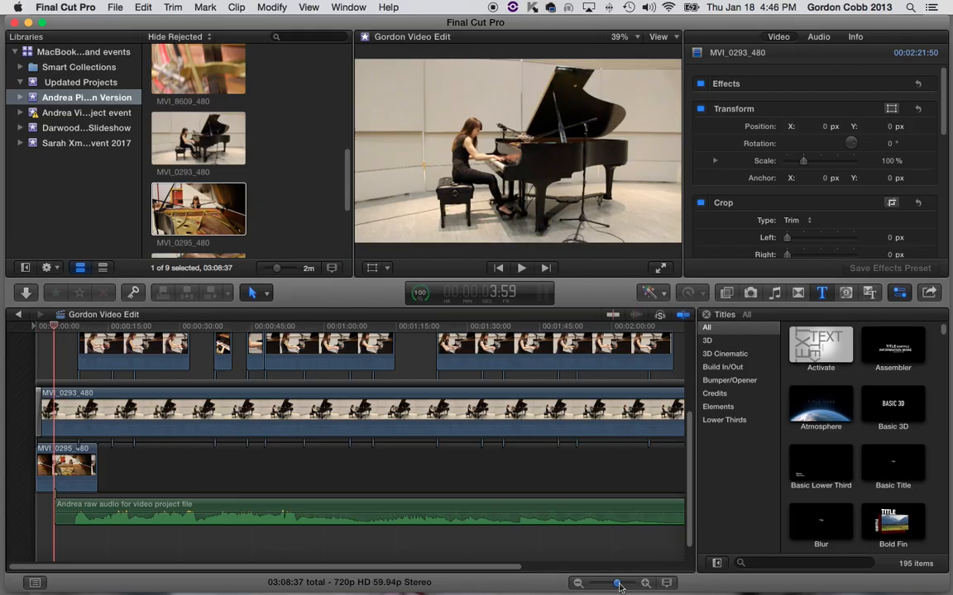
left_click_drag(619, 586, 624, 583)
left_click_drag(127, 568, 95, 568)
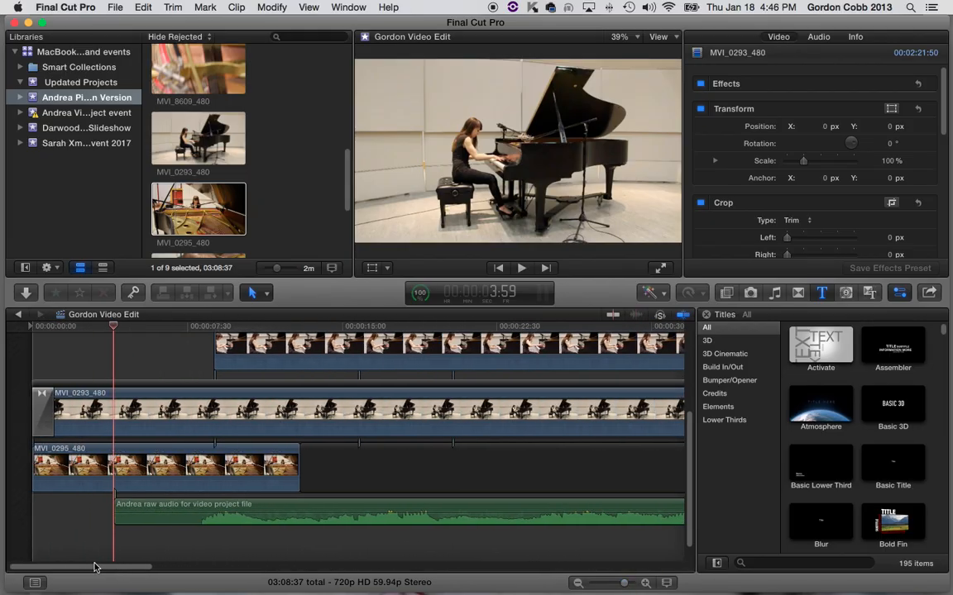
Set the opacity of the opening MVI_0295_480 clip below MVI_0293_480 to 0%.
left_click_drag(59, 330, 36, 326)
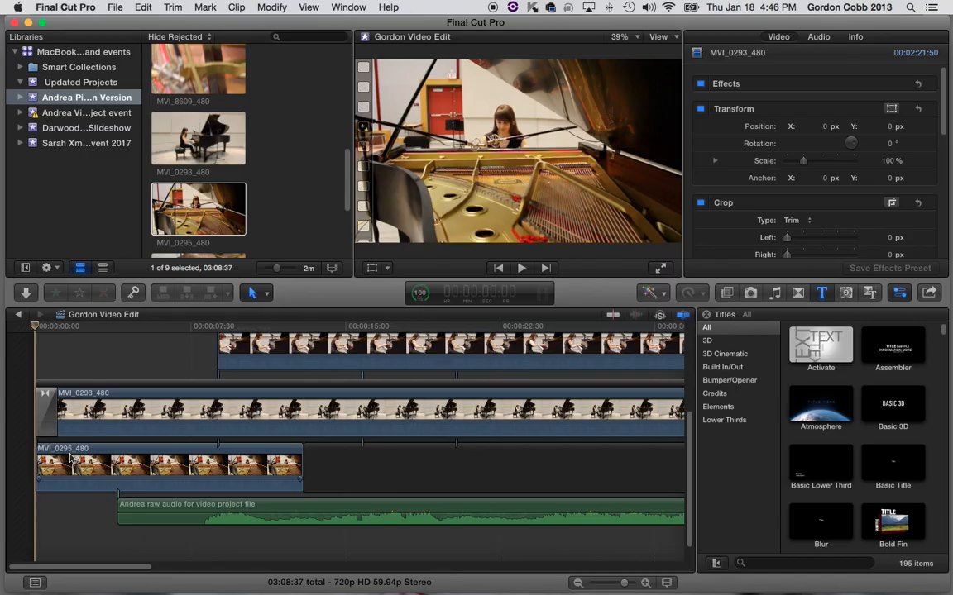
left_click(174, 465)
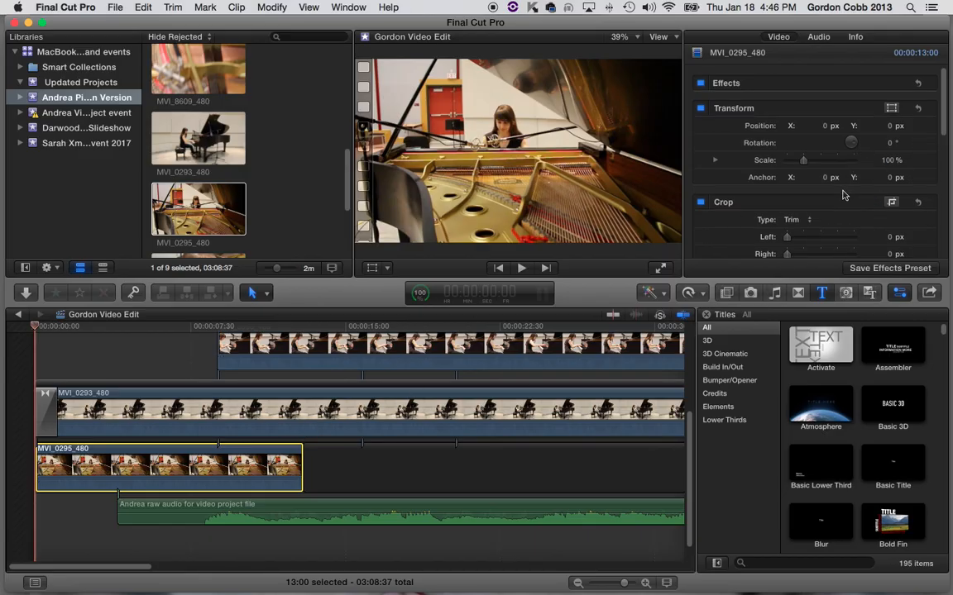
scroll(844, 194, "down", 5)
scroll(844, 194, "down", 5)
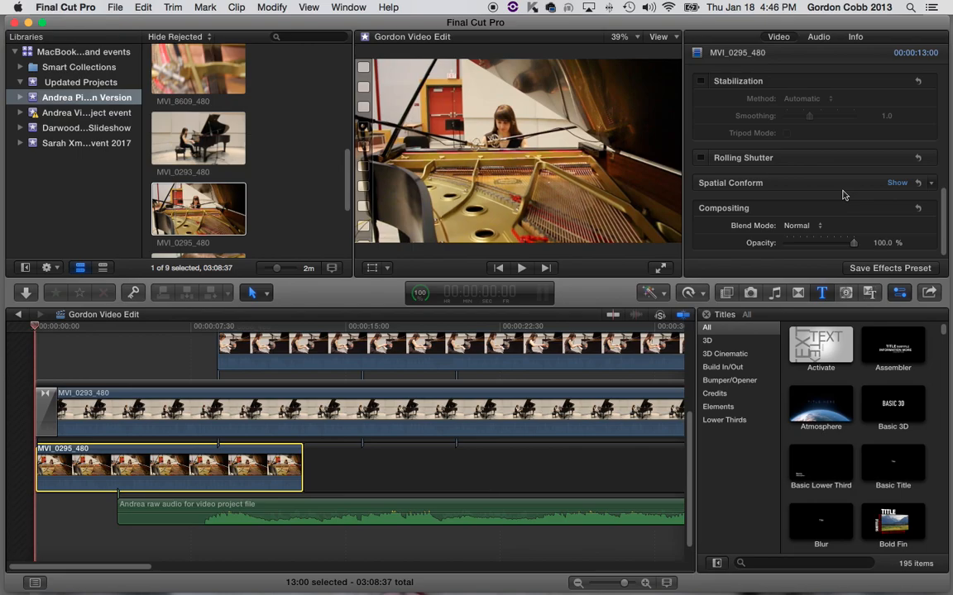
left_click_drag(856, 246, 753, 246)
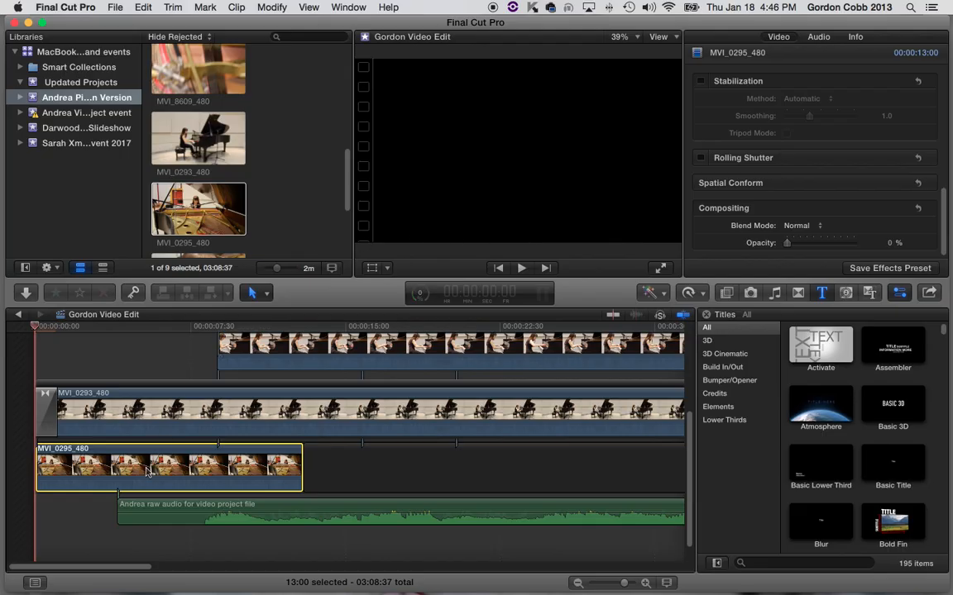
Preview the fade-in at the very start of the project.
left_click_drag(60, 328, 91, 332)
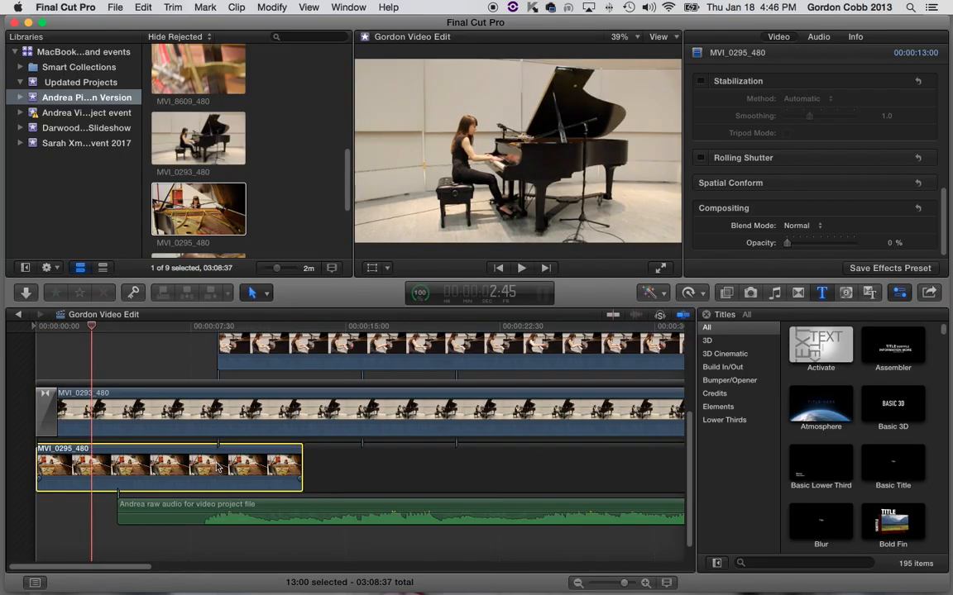
left_click(35, 324)
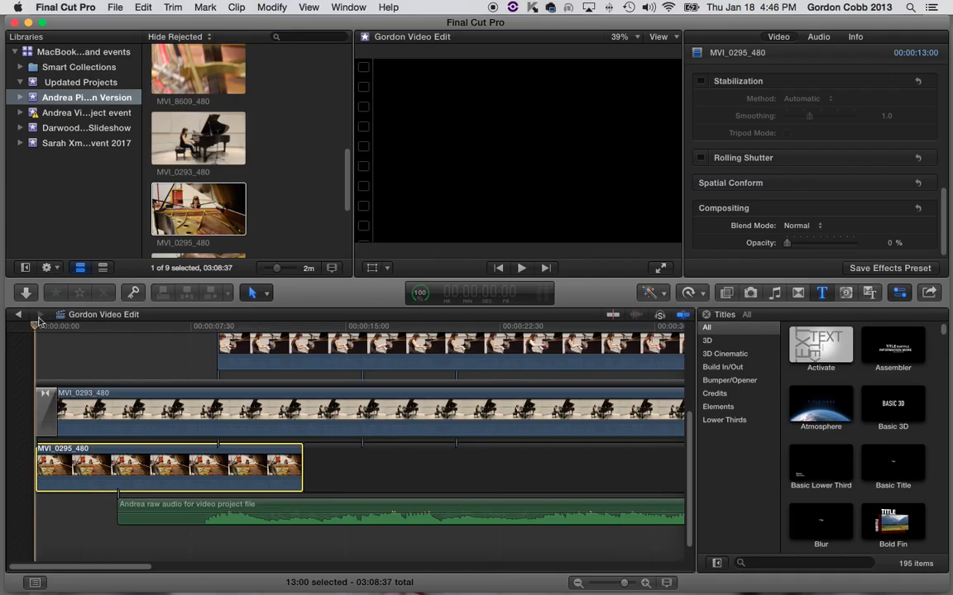
key("space")
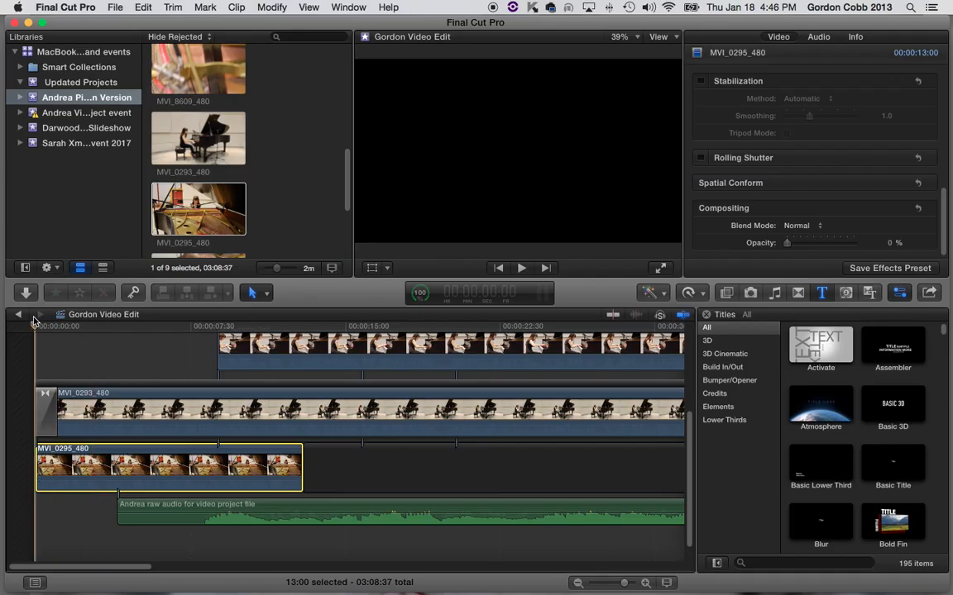
key("space")
Lengthen the opening cross dissolve on MVI_0293_480 to 6:46 and play back the opening.
left_click(47, 414)
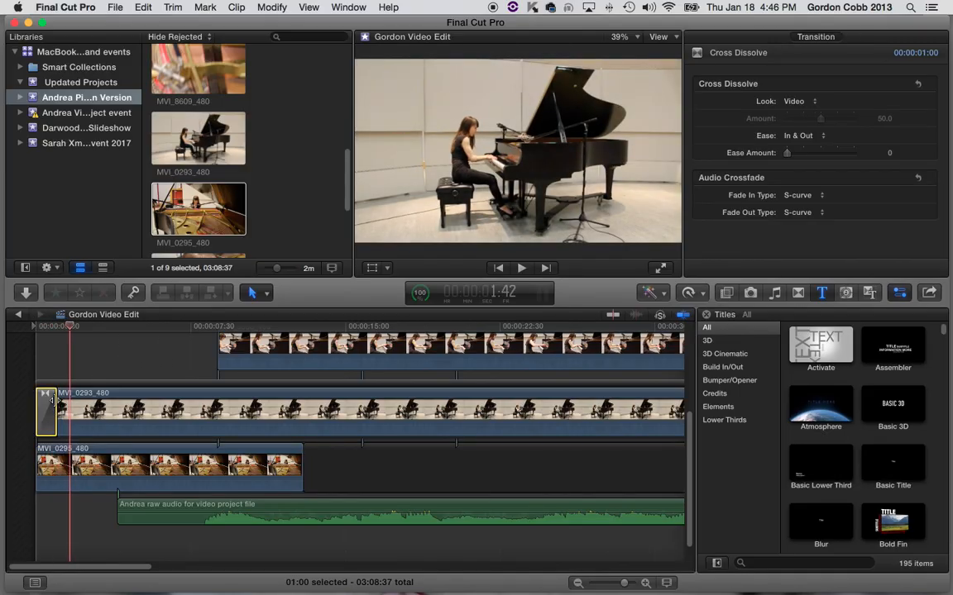
left_click_drag(54, 395, 175, 406)
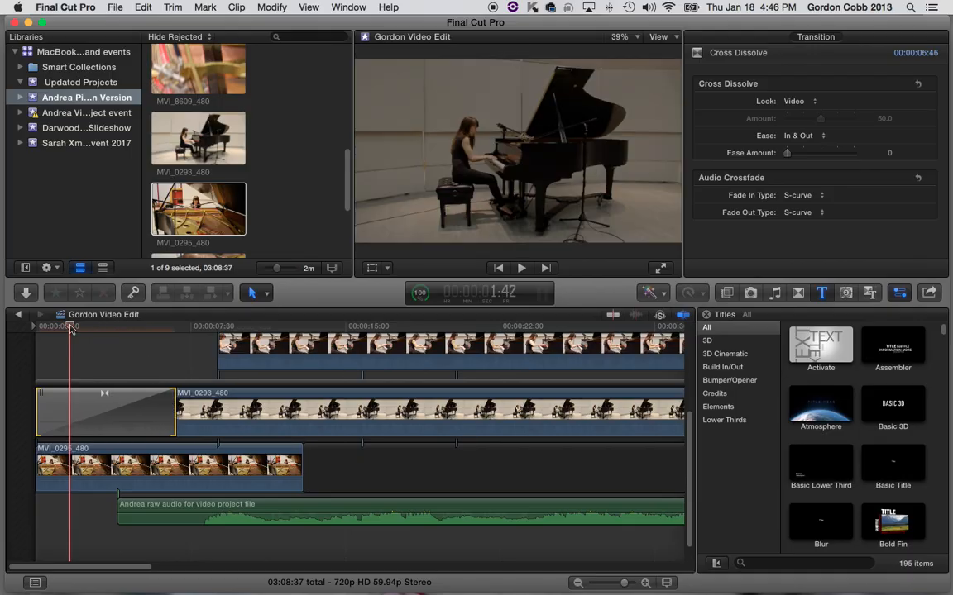
left_click_drag(72, 328, 37, 326)
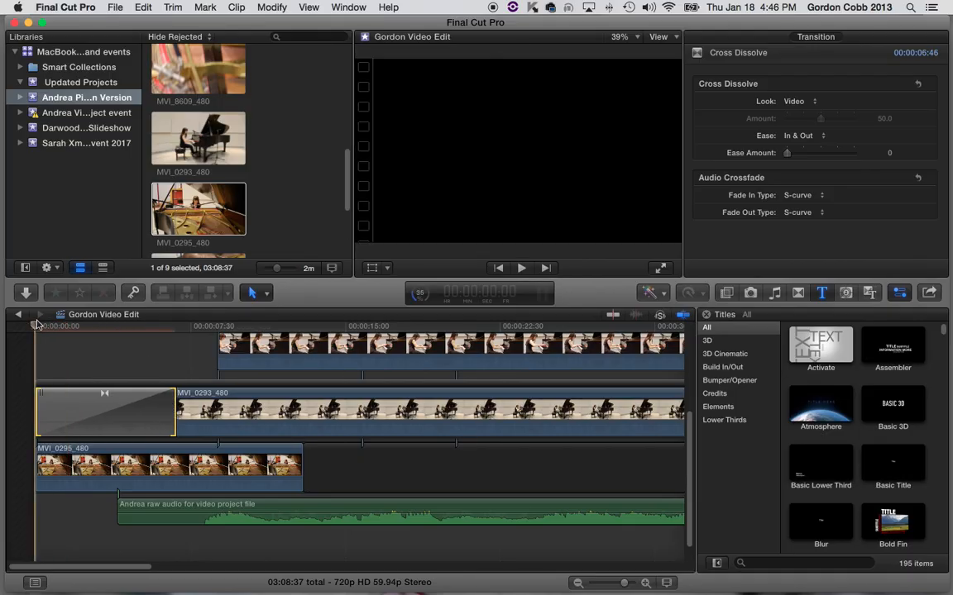
key("space")
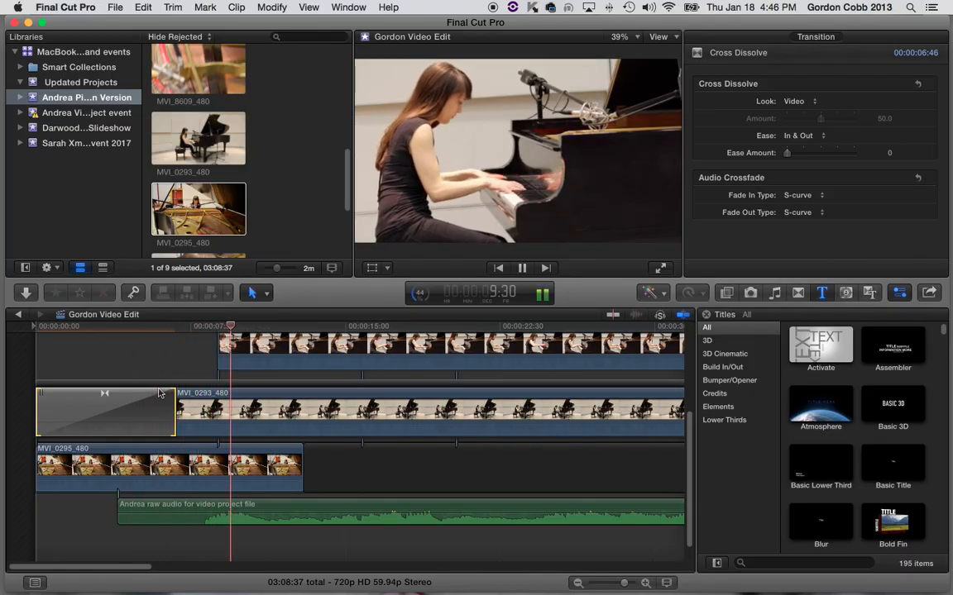
key("space")
Extend the start of the raw audio clip back to the beginning of the project and play the opening.
left_click_drag(118, 516, 30, 515)
left_click(54, 327)
key("space")
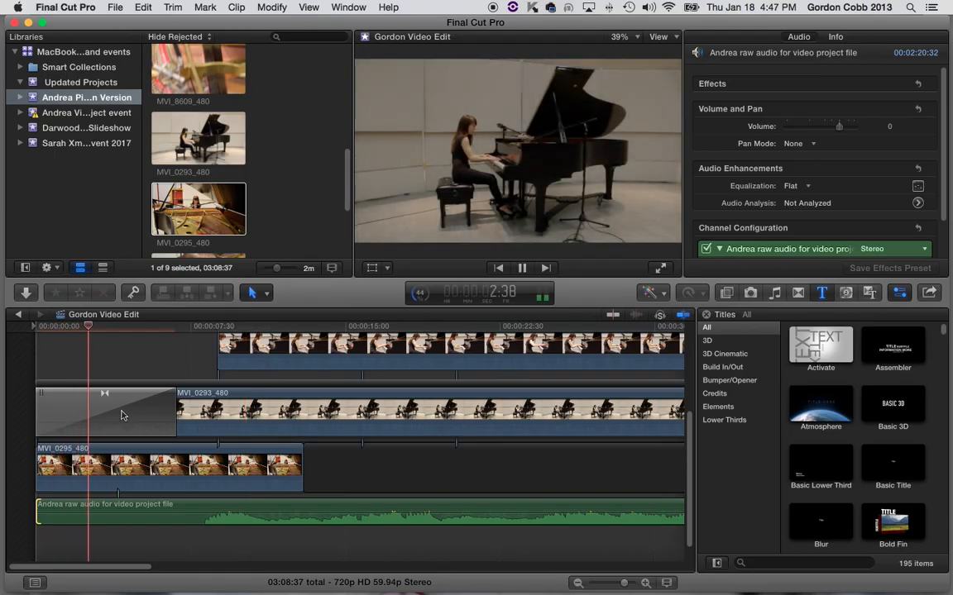
key("space")
Extend the starts of MVI_0295_480 to a length of 37:50 and of the raw audio clip to 2:35:42.
scroll(141, 405, "up", 5)
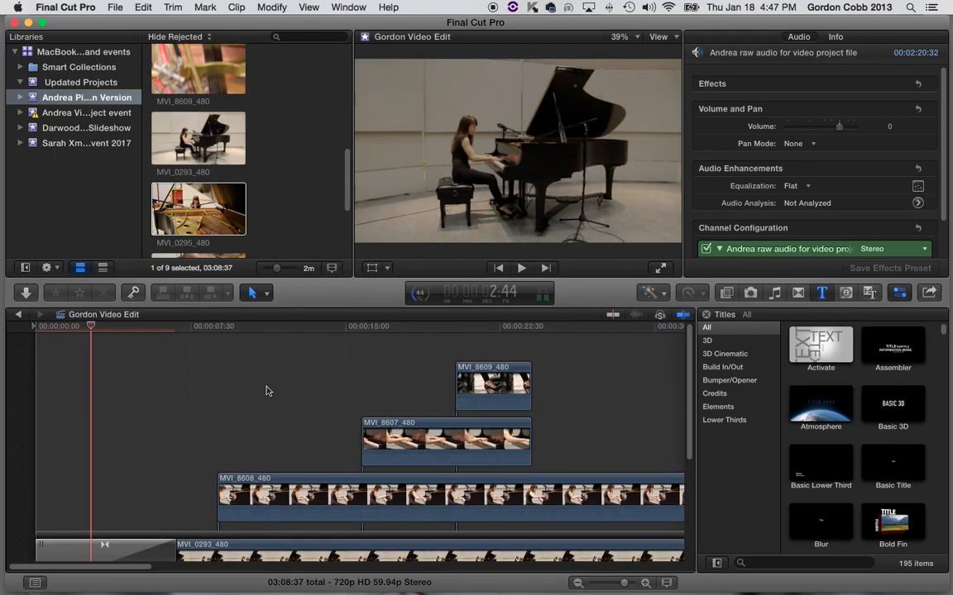
left_click_drag(625, 583, 618, 584)
scroll(129, 436, "down", 5)
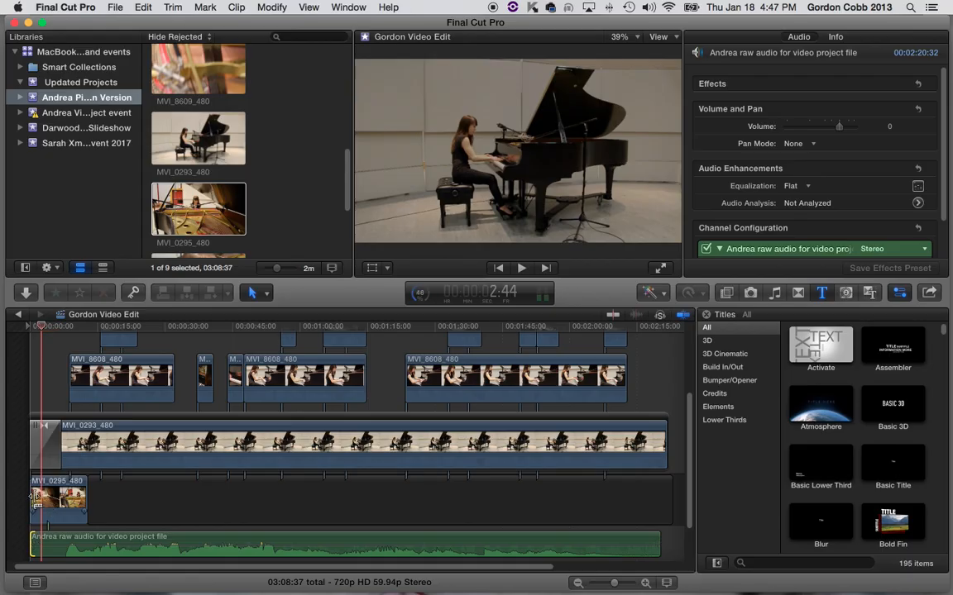
left_click_drag(31, 497, 82, 502)
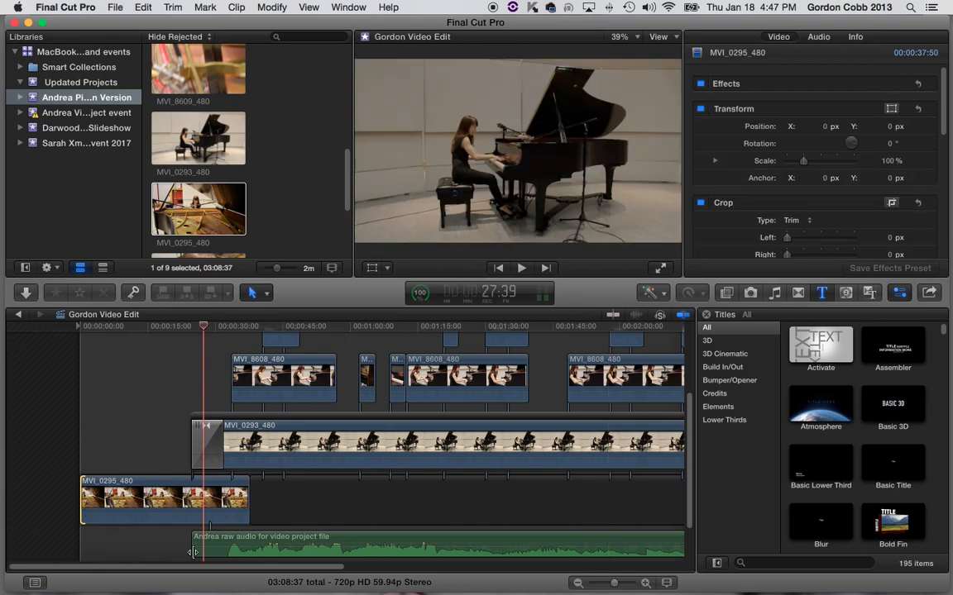
left_click_drag(193, 552, 126, 542)
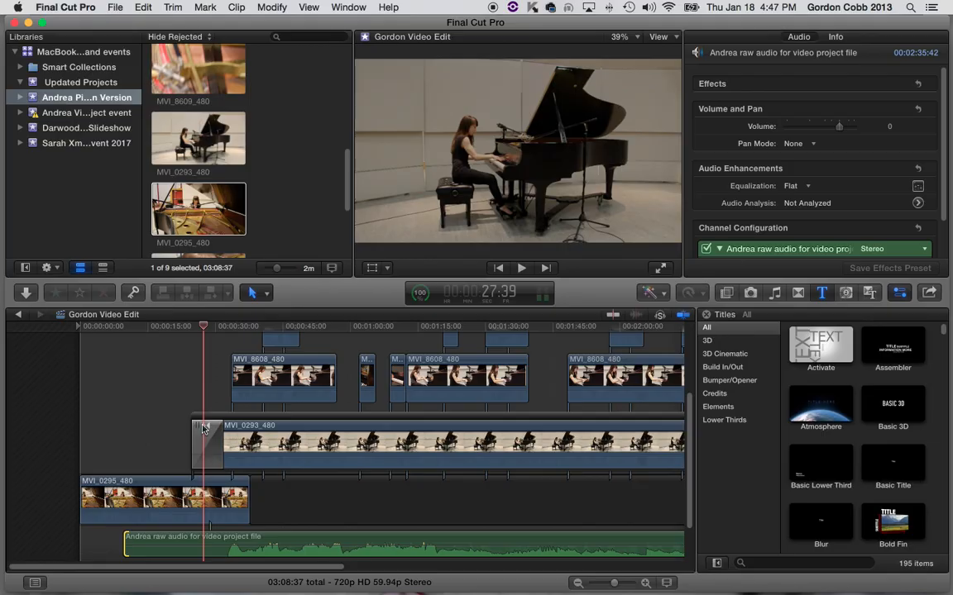
Extend the starts of MVI_0293_480 to a length of 2:43:45 and of the raw audio clip to 2:42:00, playing back the opening.
left_click_drag(208, 427, 160, 413)
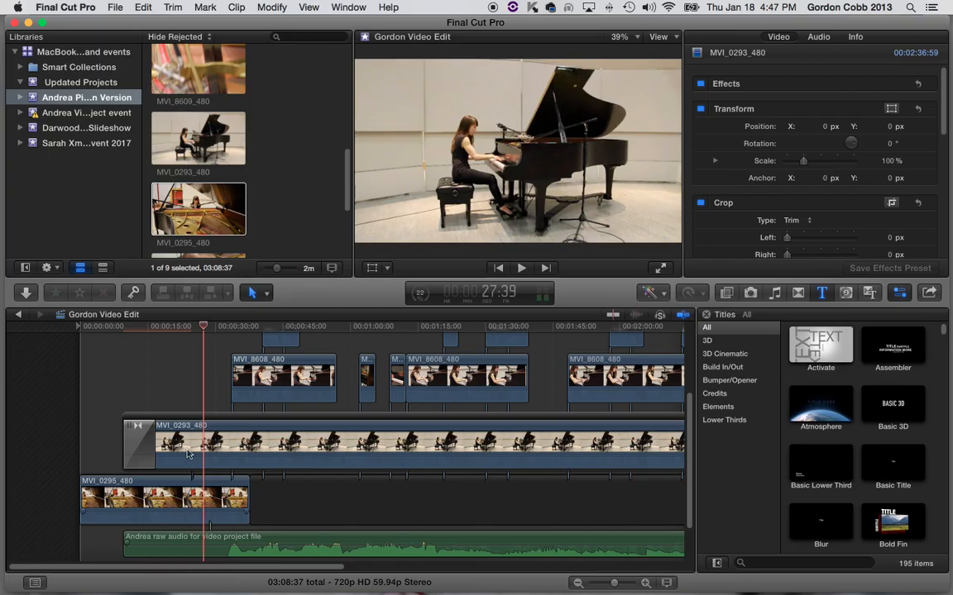
key("space")
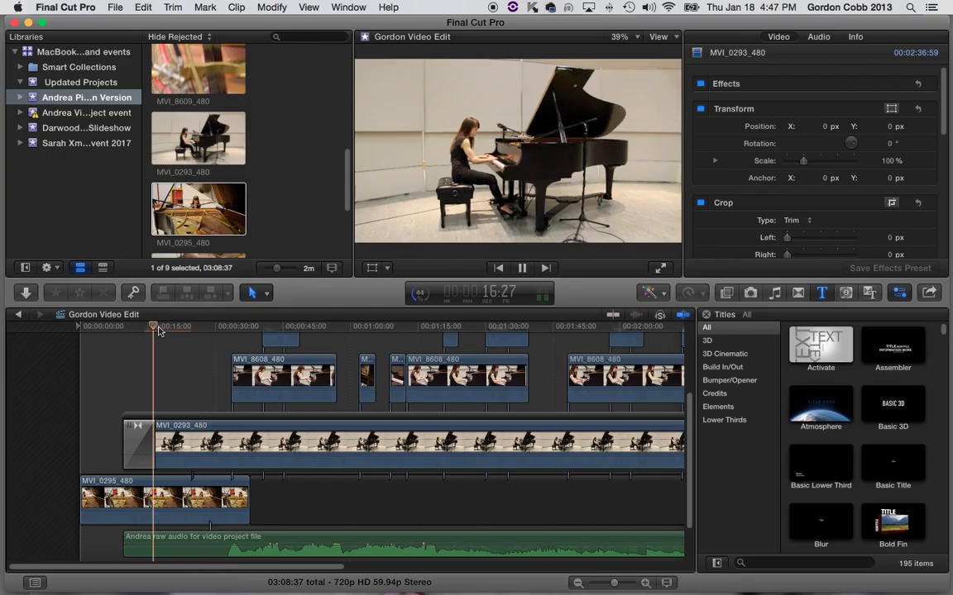
key("space")
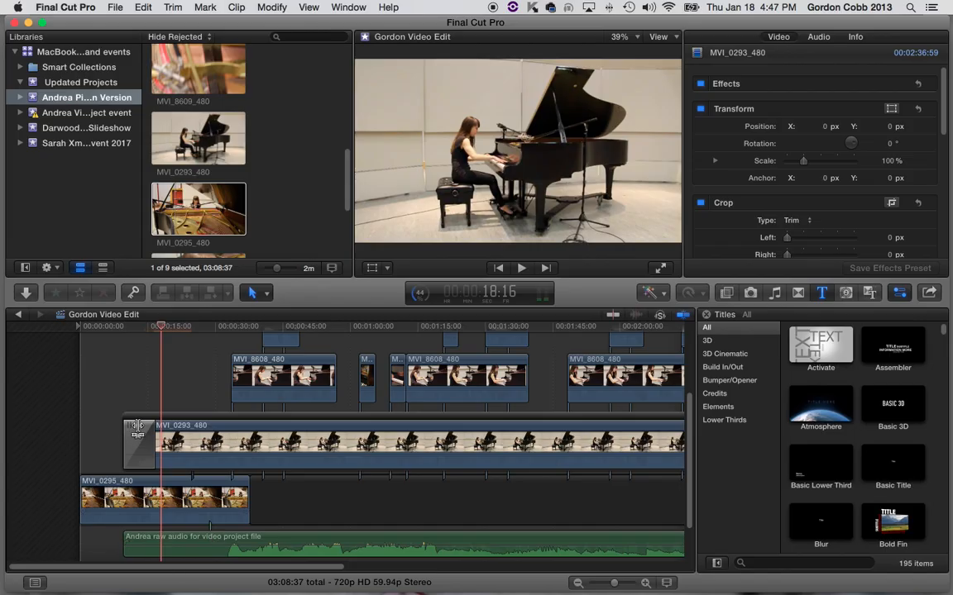
left_click_drag(125, 425, 103, 423)
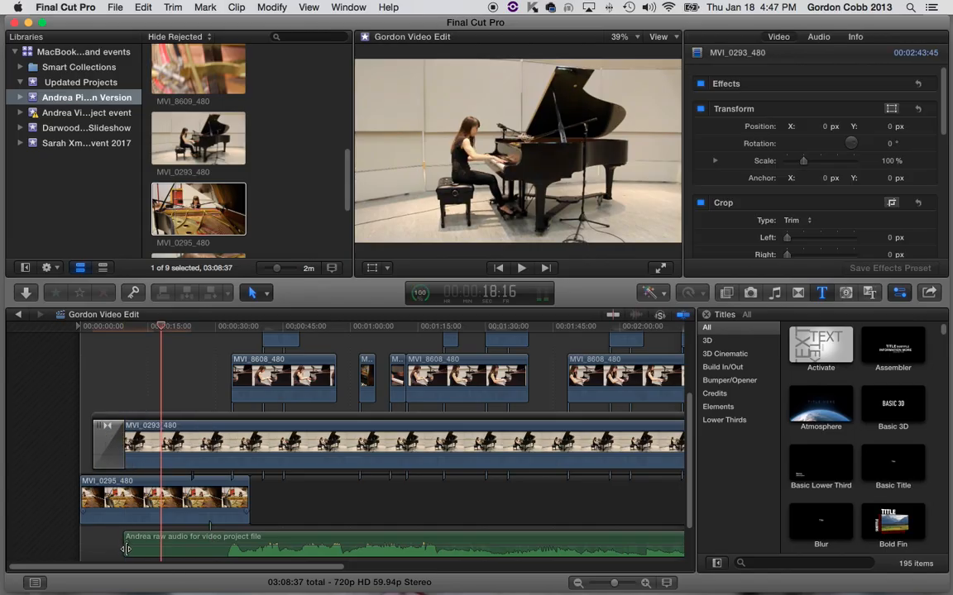
left_click_drag(120, 535, 97, 536)
left_click(125, 327)
key("space")
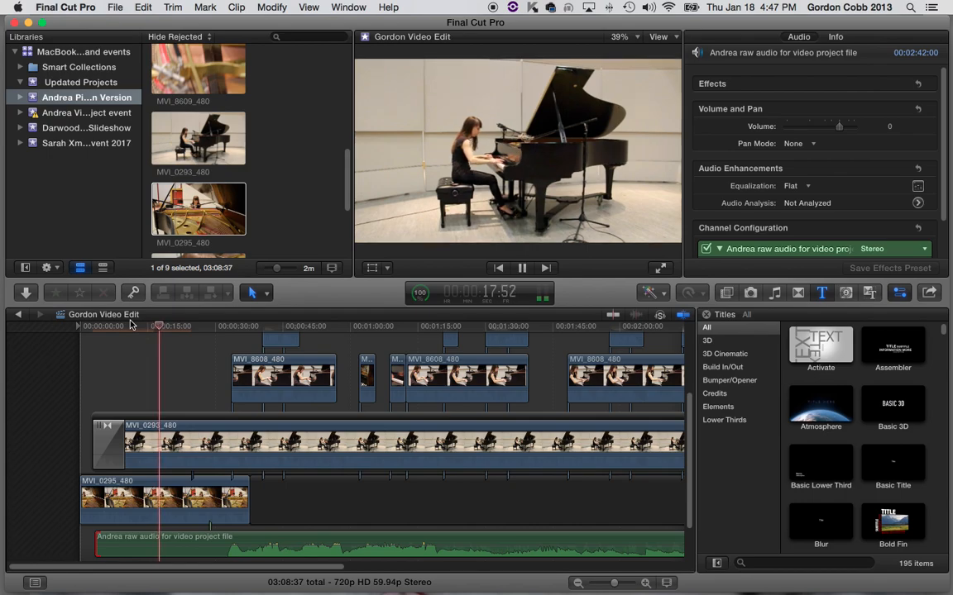
key("space")
Extend the starts of the first MVI_8608_480 clip to a length of 37:18 and of the MVI_8607_480 clip above it to 21:08.
scroll(223, 406, "up", 5)
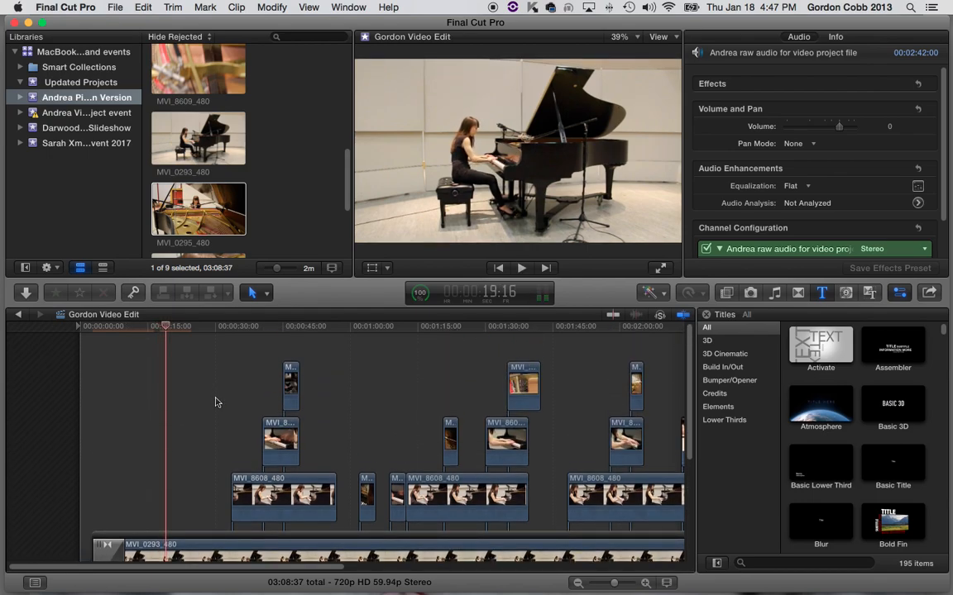
scroll(213, 419, "down", 4)
scroll(213, 422, "up", 4)
left_click_drag(230, 488, 167, 486)
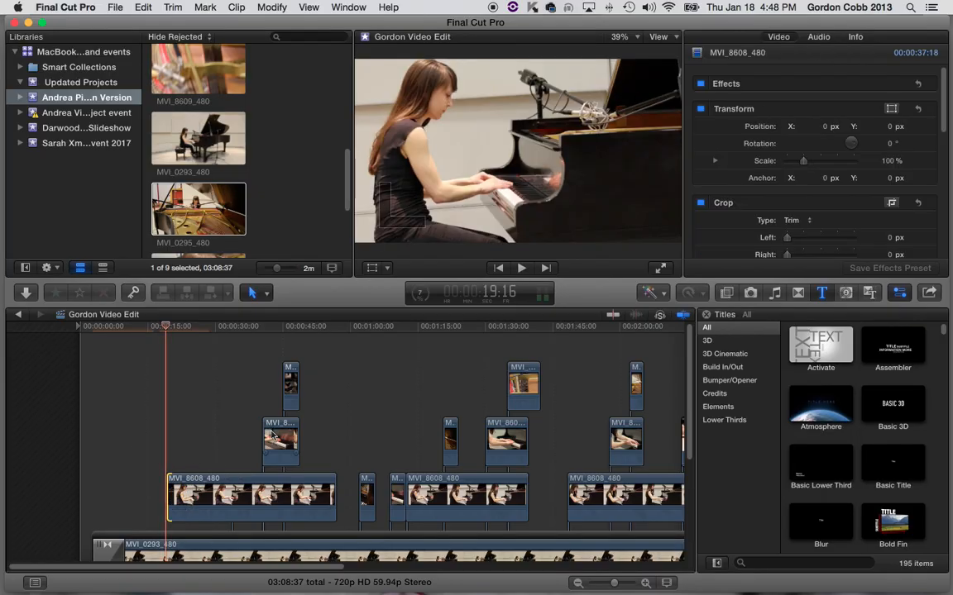
left_click_drag(262, 433, 210, 429)
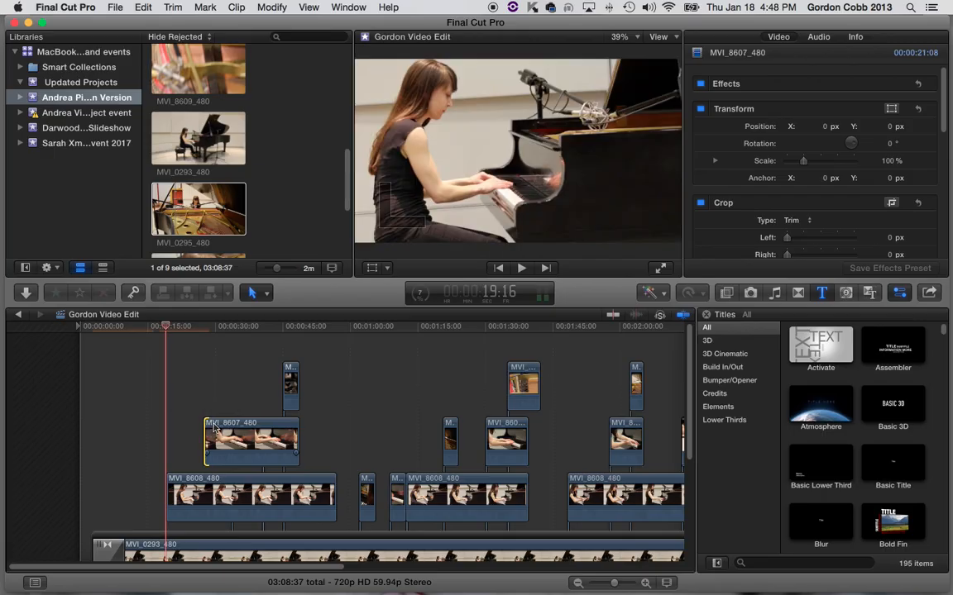
Blade the extended MVI_8607_480 clip at two points, delete its middle section, and scrub through the edited opening.
key("b")
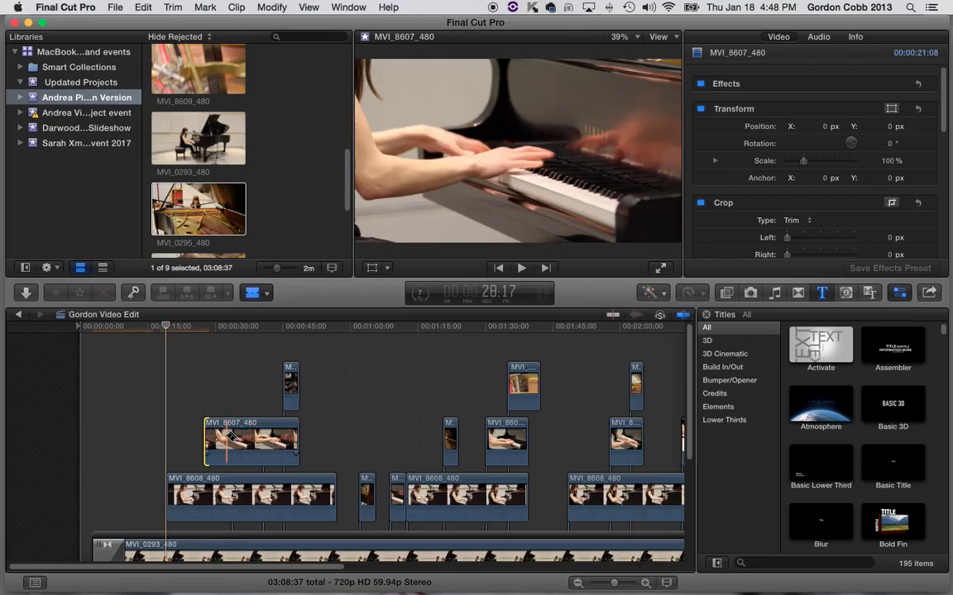
left_click(225, 439)
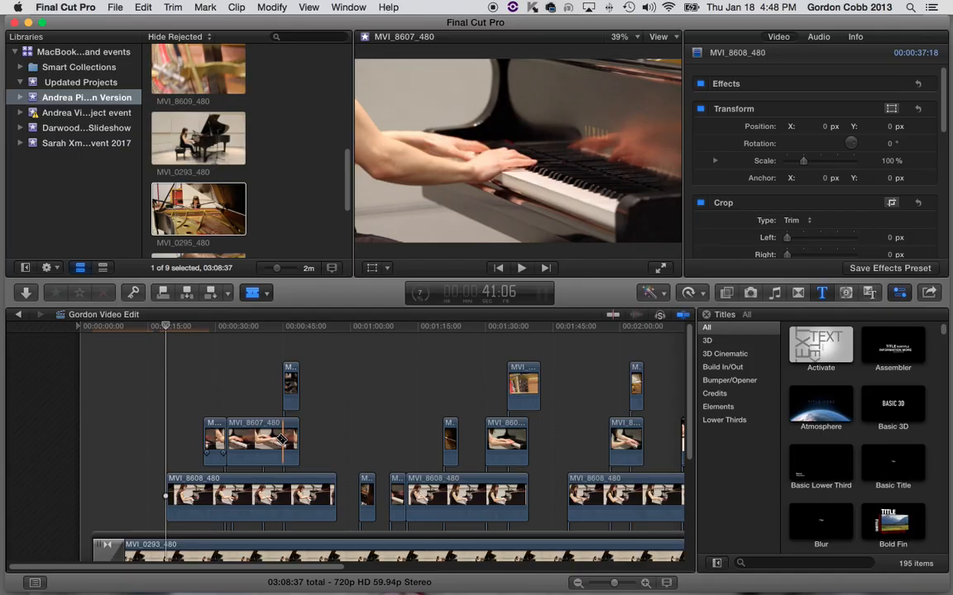
left_click(266, 438)
key("a")
left_click(247, 439)
key("Delete")
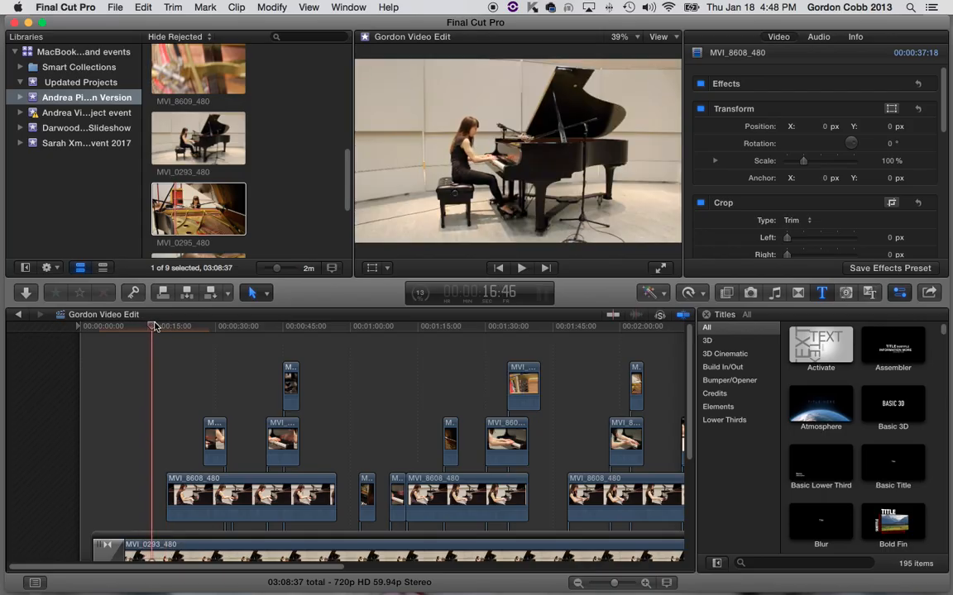
left_click_drag(193, 332, 339, 404)
Trim the start of MVI_0295_480 to a length of 34:55, lining it up with the beginning of MVI_0293_480.
scroll(322, 417, "down", 3)
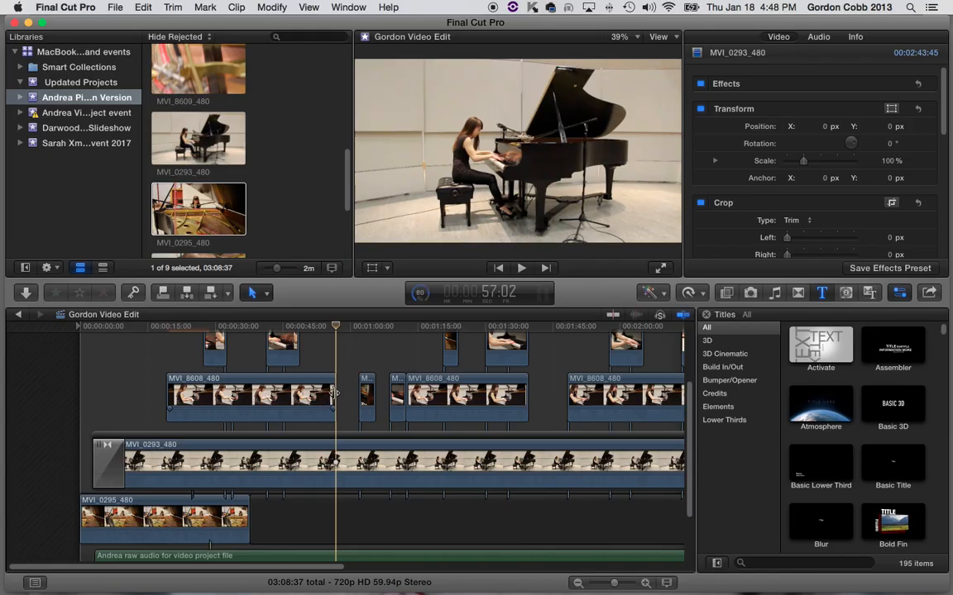
scroll(371, 445, "down", 1)
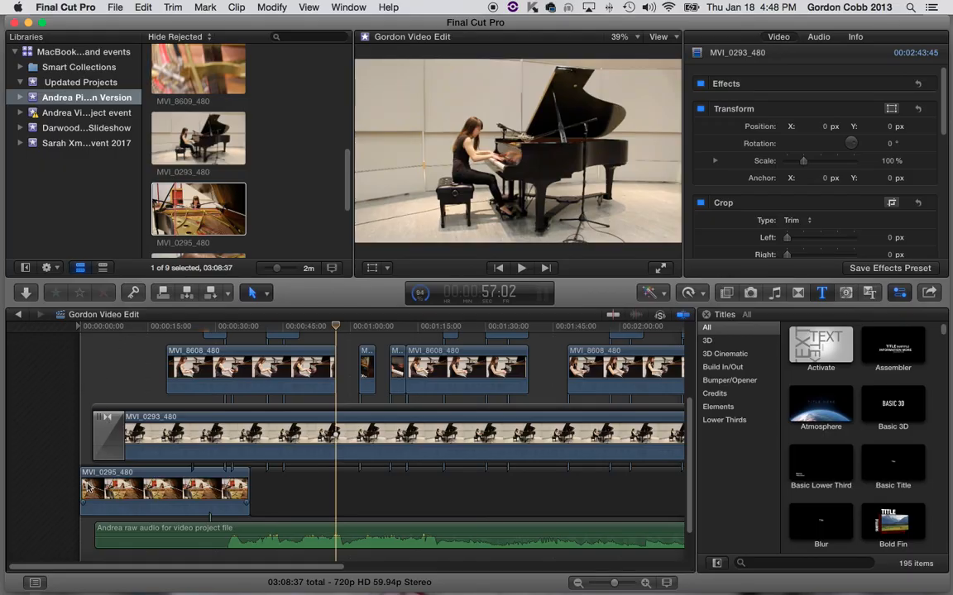
left_click_drag(83, 488, 95, 488)
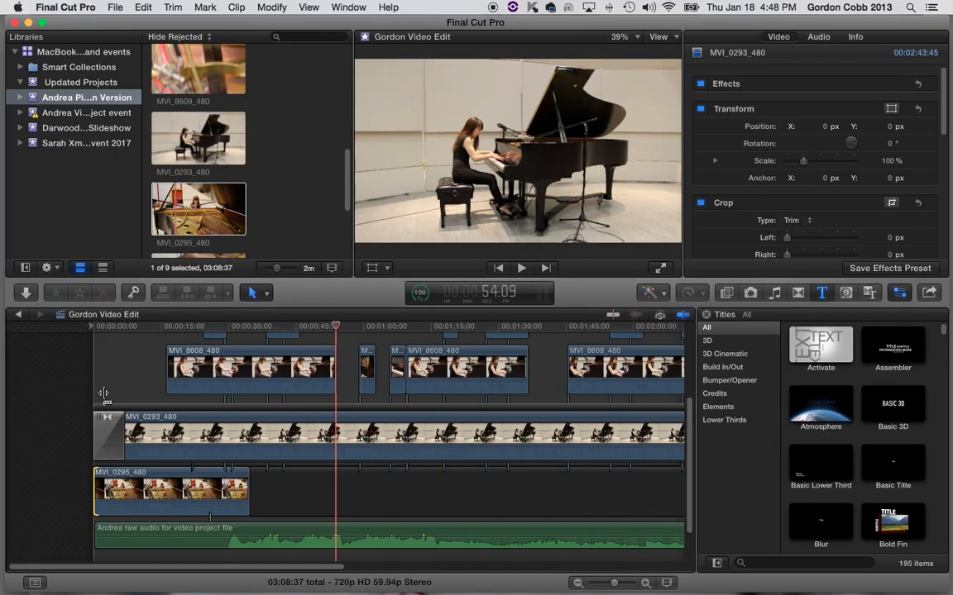
mouse_move(114, 333)
left_mouse_down()
mouse_move(95, 331)
mouse_move(119, 341)
left_mouse_up()
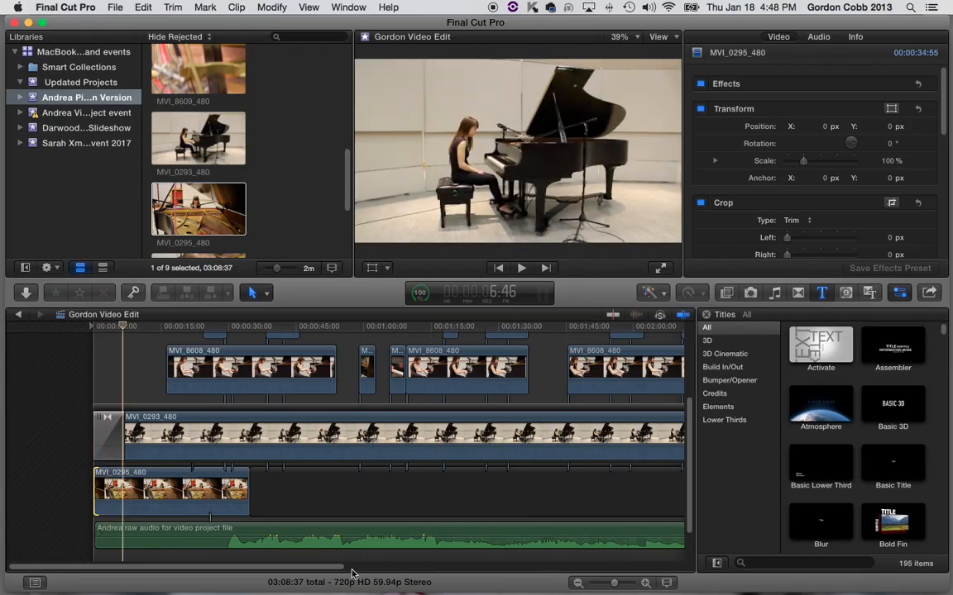
Add a cross dissolve at the end of MVI_0293_480 and lengthen it to 6:33 for a fade-out.
scroll(289, 517, "right", 10)
left_click_drag(583, 589, 609, 591)
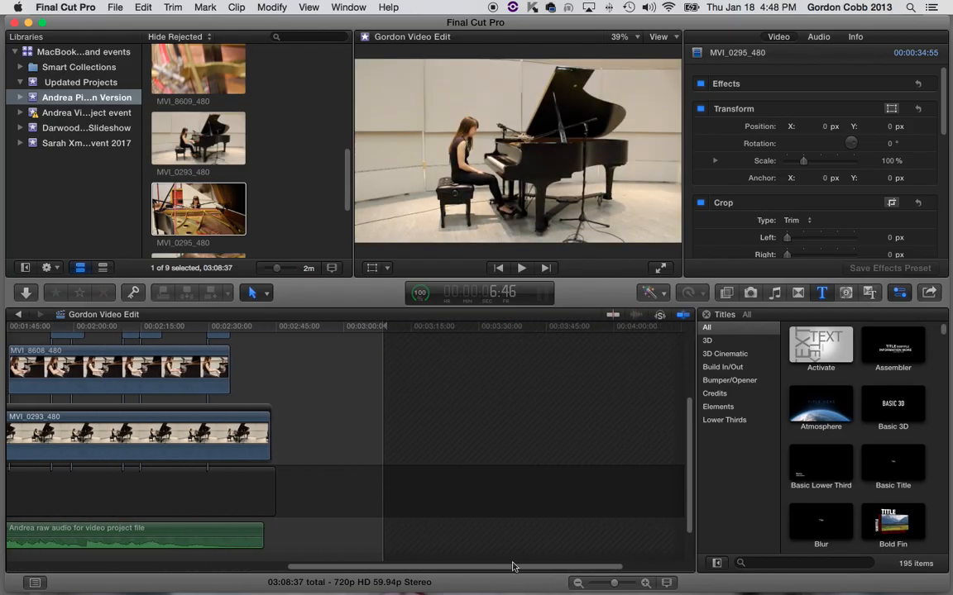
left_click(267, 426)
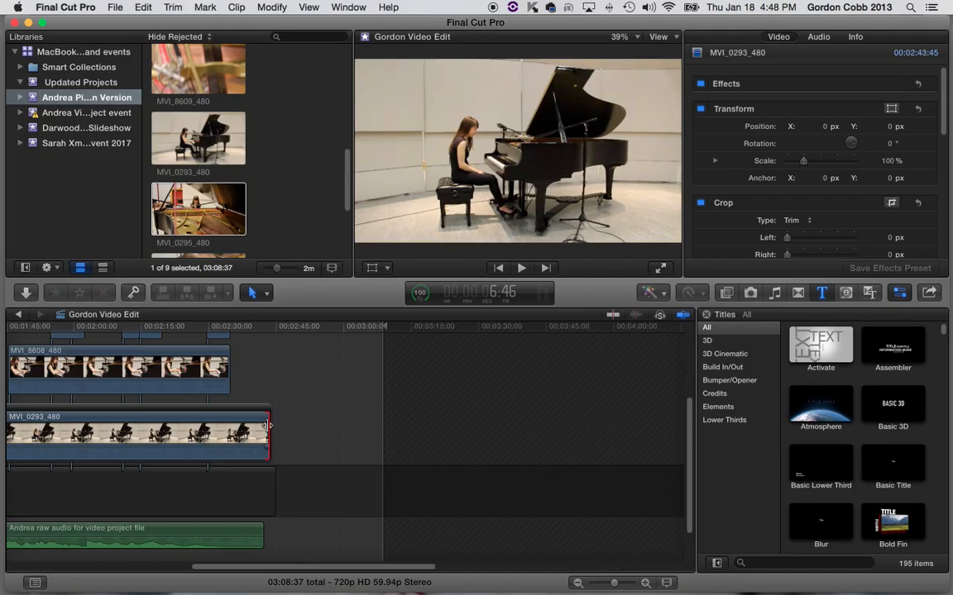
key("super+t")
left_click(266, 431)
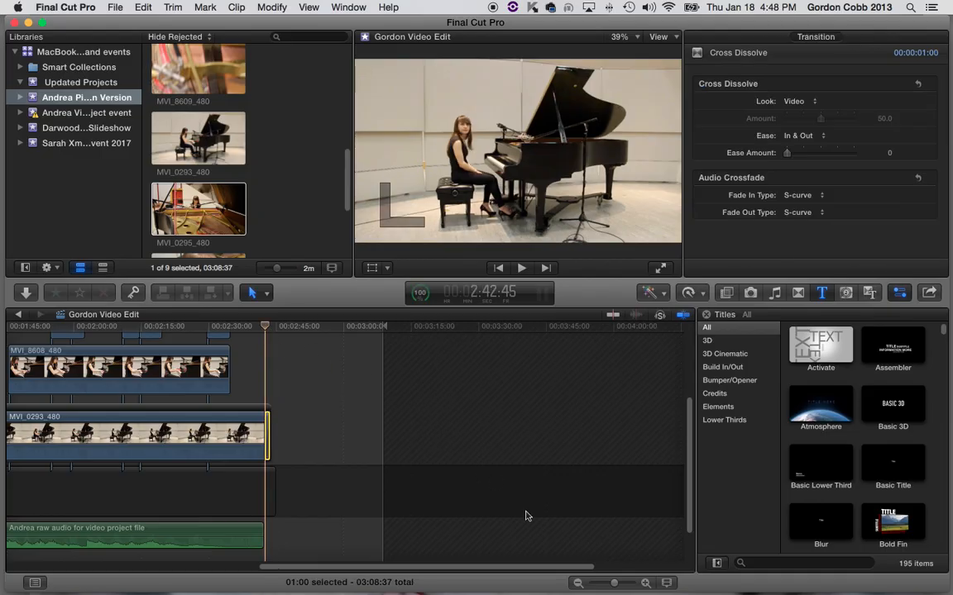
left_click_drag(618, 584, 624, 585)
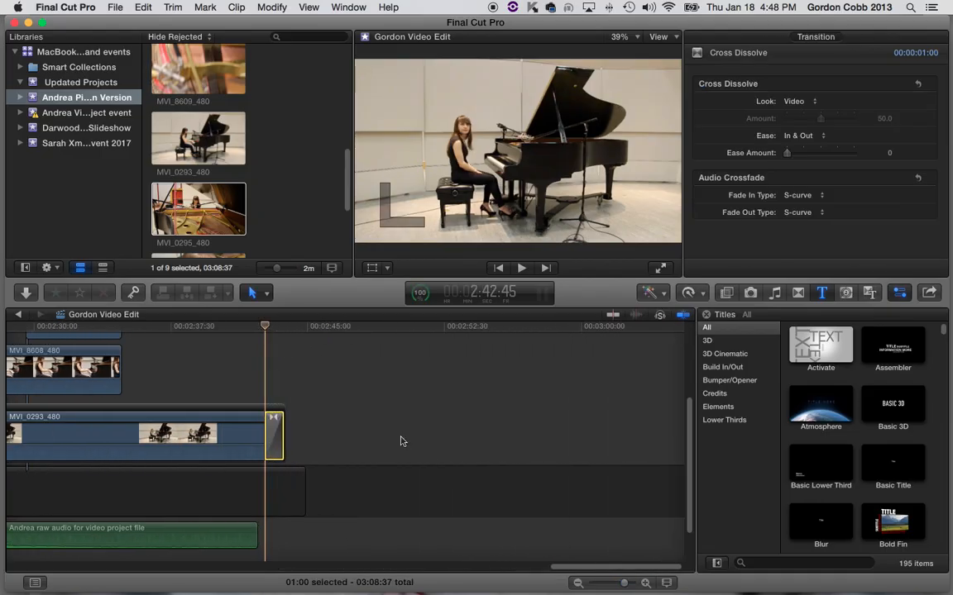
left_click_drag(270, 430, 164, 427)
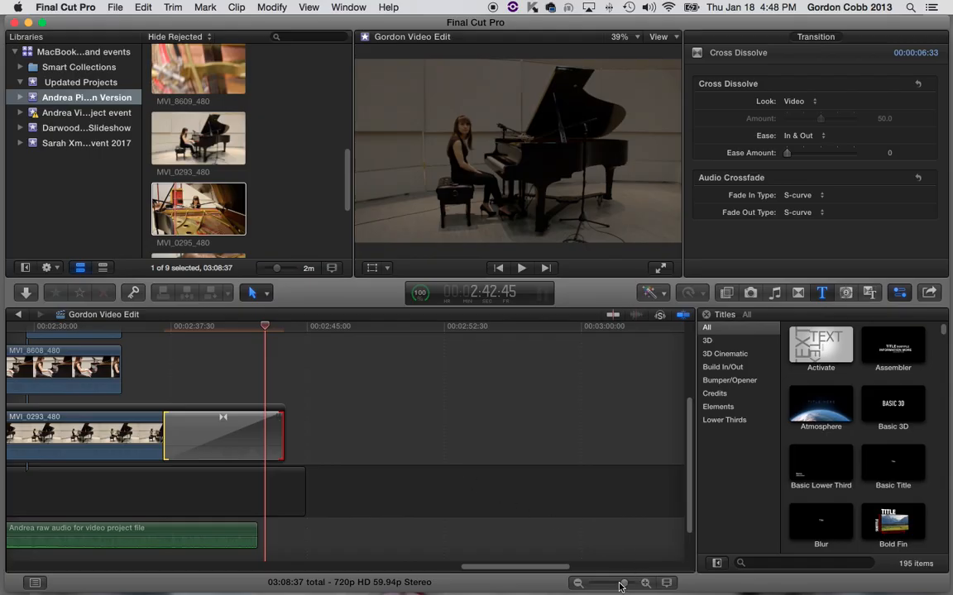
Return to the start of the timeline and look through the available themes and all the generators.
left_click_drag(624, 584, 620, 584)
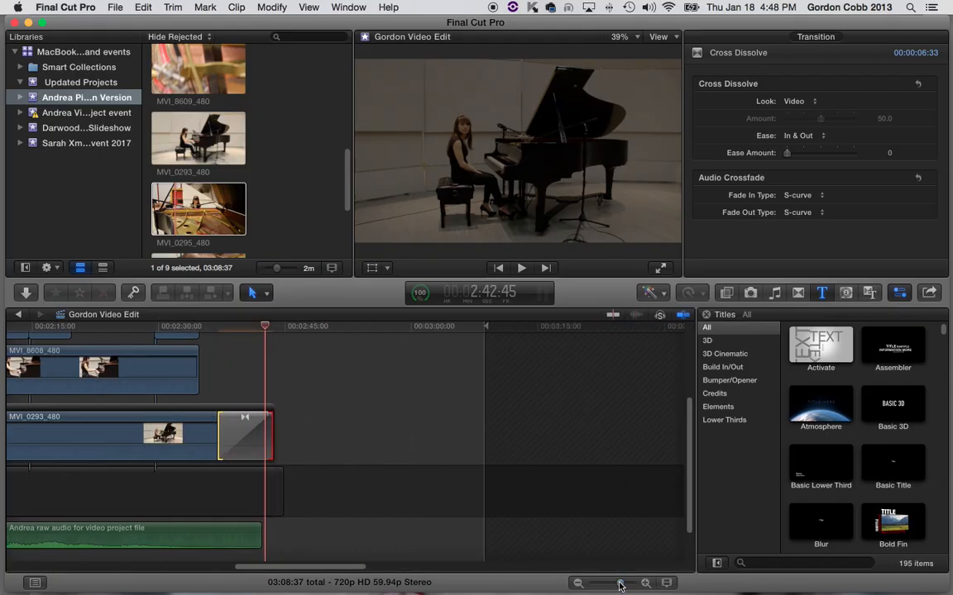
left_click_drag(355, 565, 128, 565)
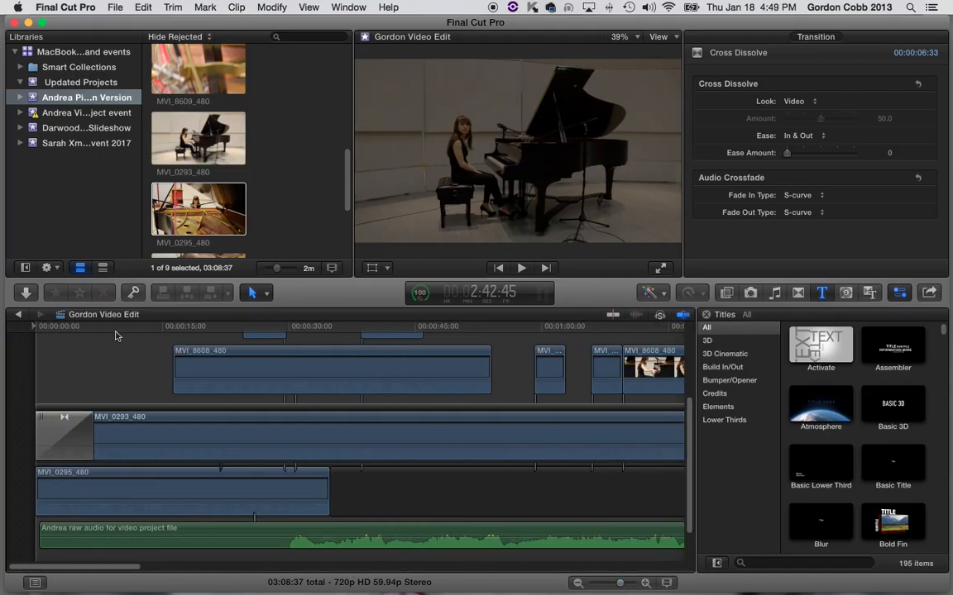
scroll(118, 375, "up", 4)
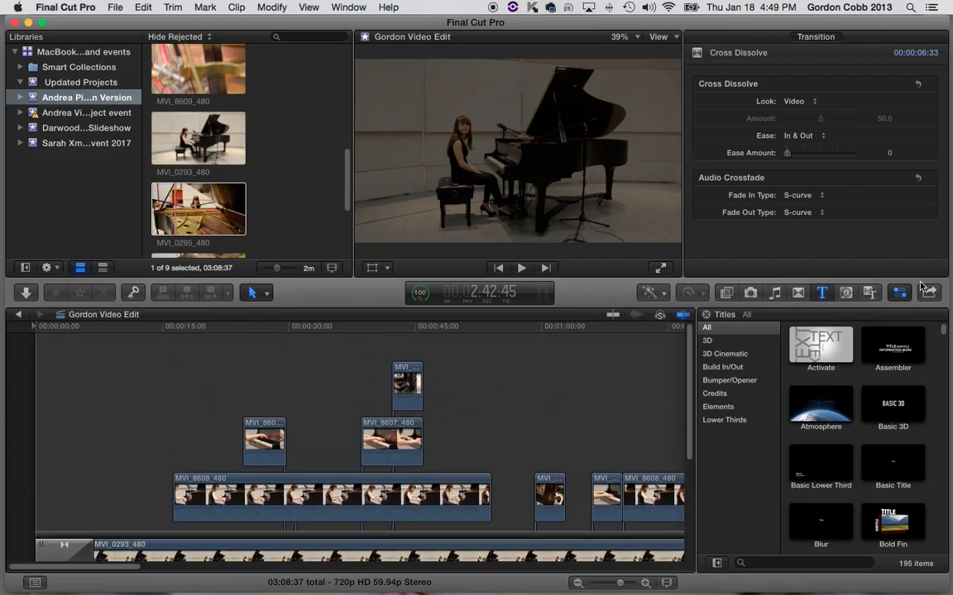
left_click(874, 295)
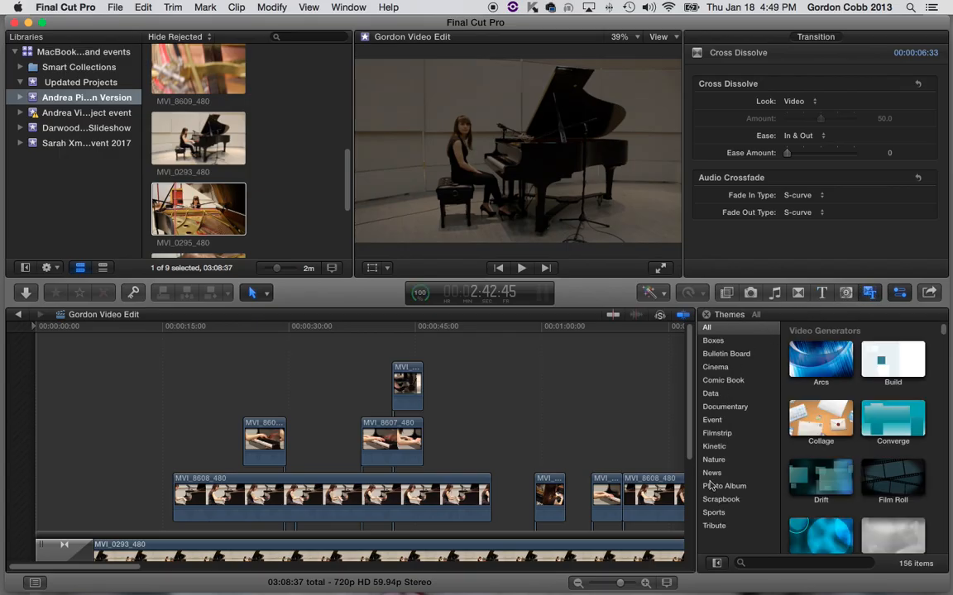
left_click(846, 294)
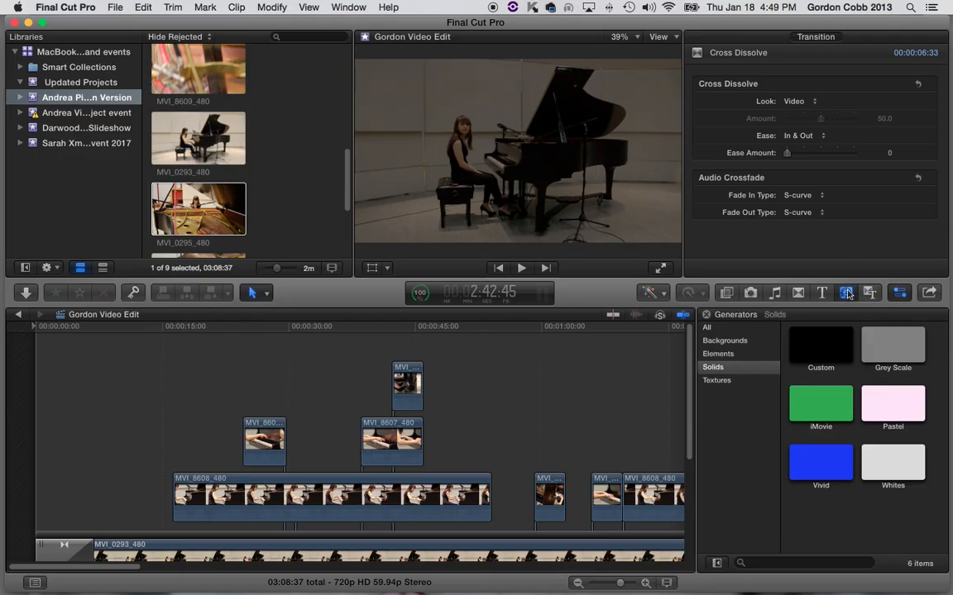
left_click(708, 328)
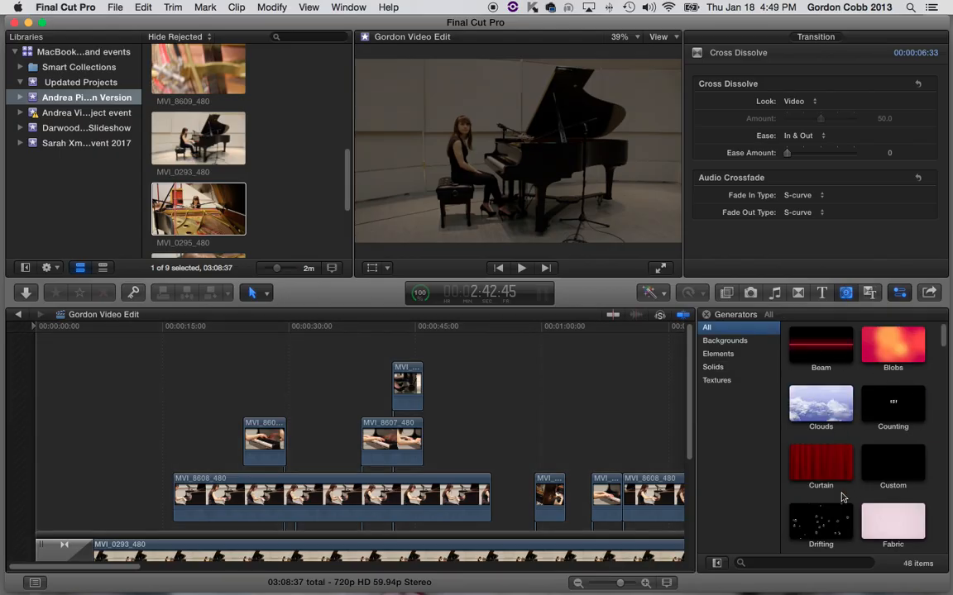
scroll(840, 506, "down", 1)
scroll(803, 363, "down", 3)
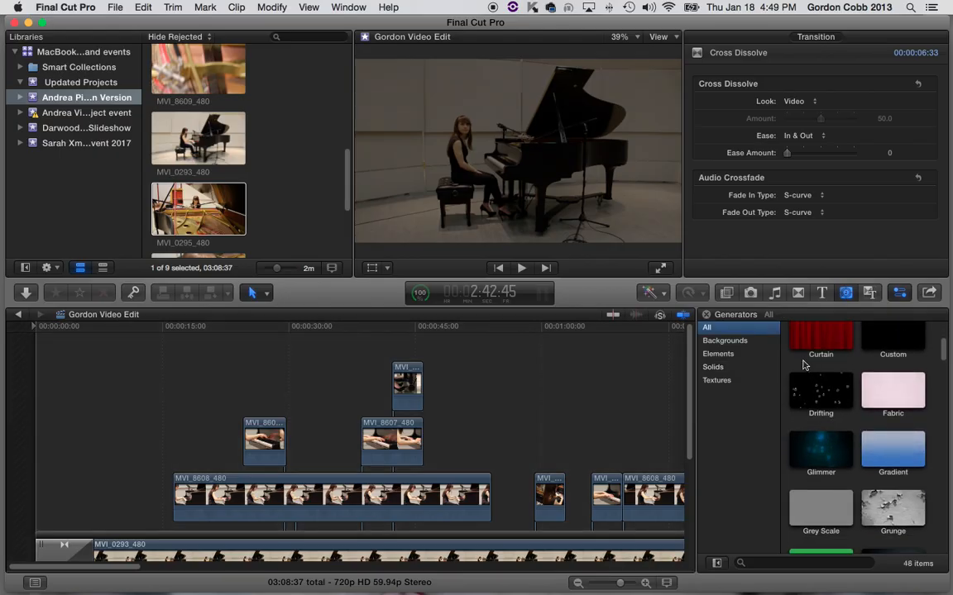
scroll(835, 451, "down", 2)
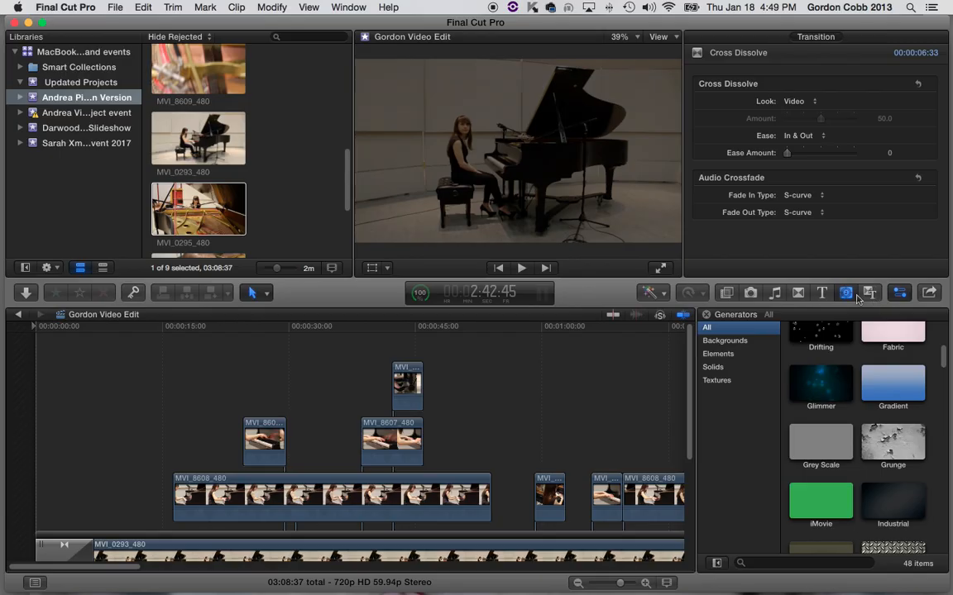
Look through the available titles, themes and transitions.
left_click(823, 295)
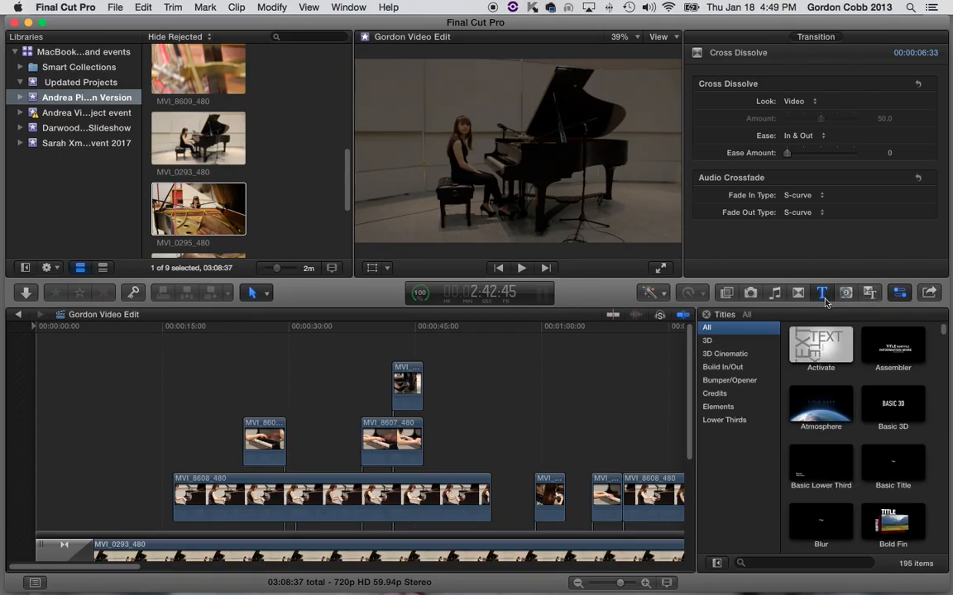
left_click(872, 296)
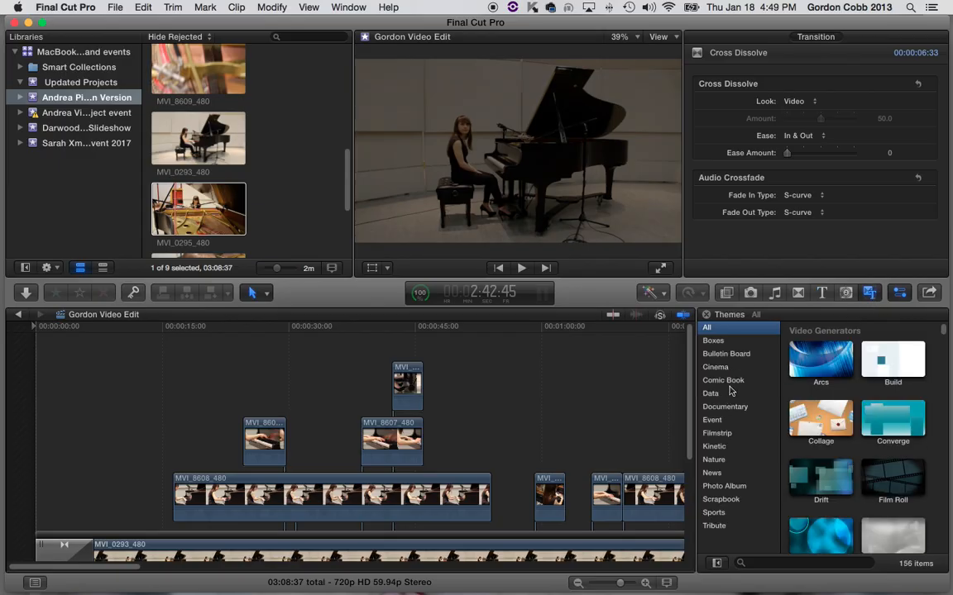
scroll(843, 426, "down", 3)
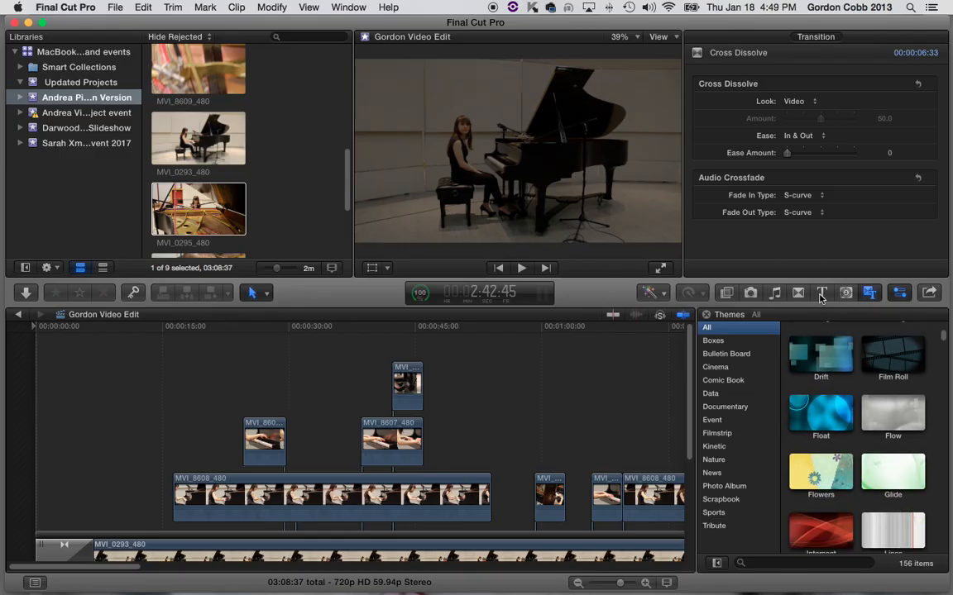
scroll(868, 449, "down", 4)
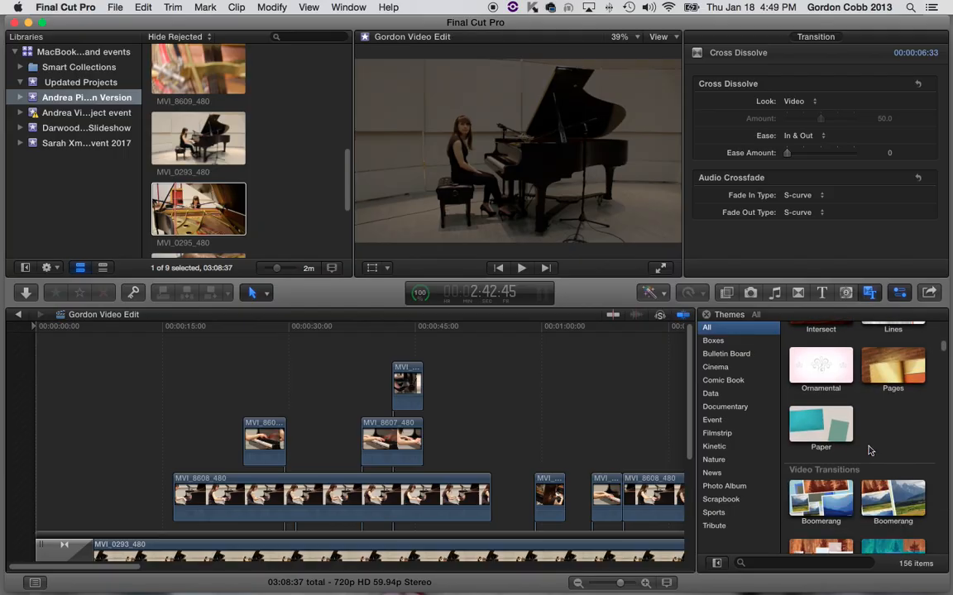
scroll(869, 449, "up", 5)
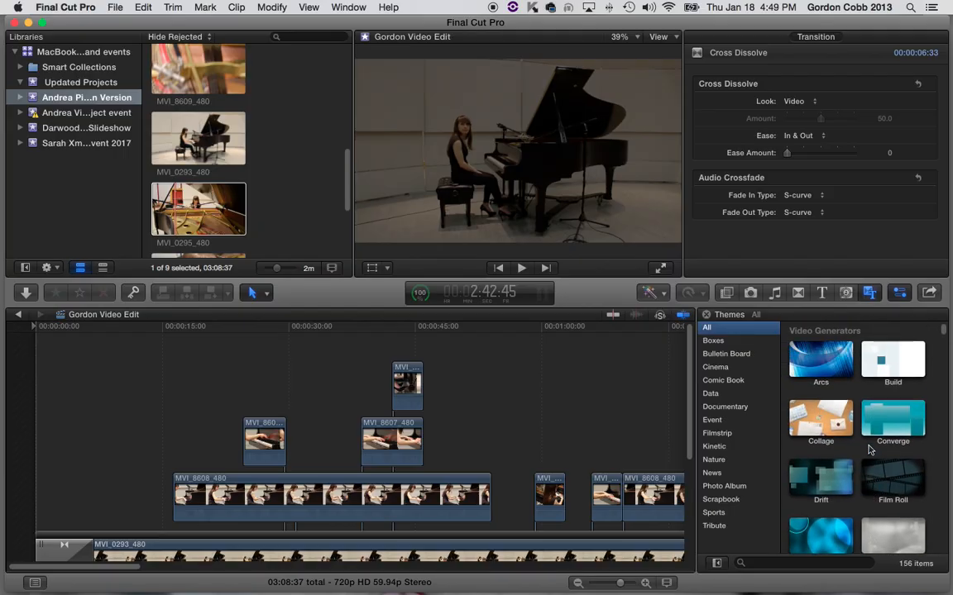
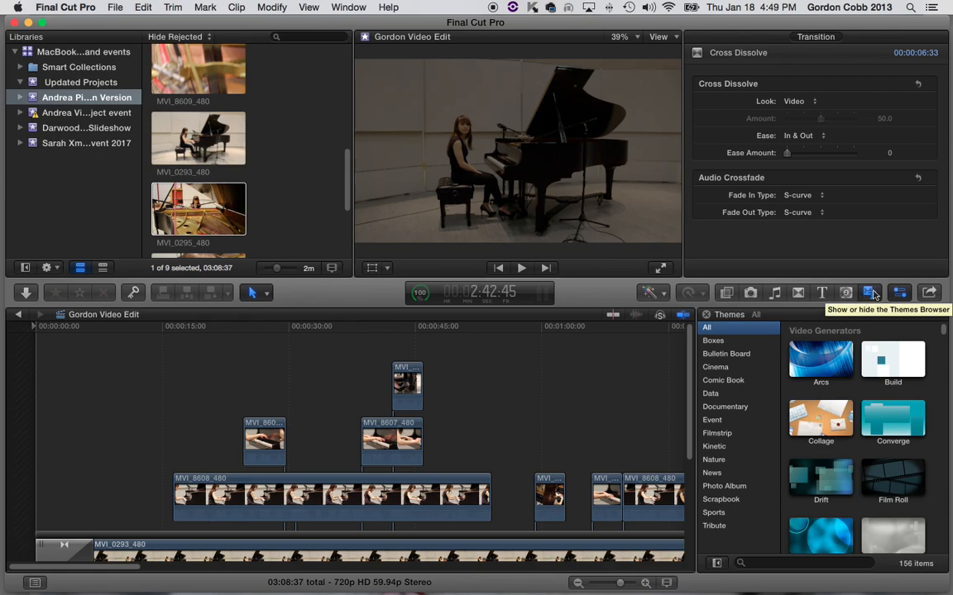
left_click(798, 294)
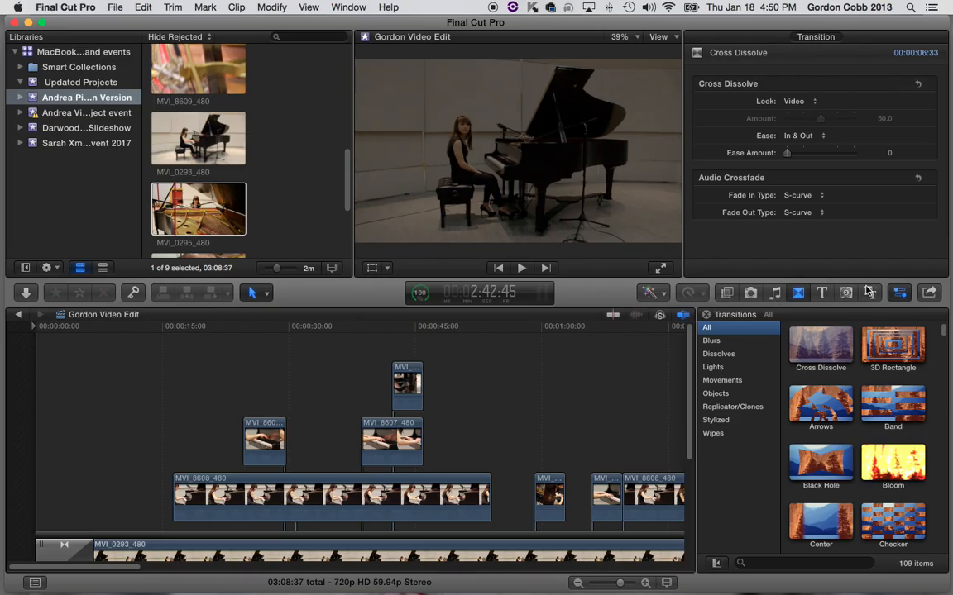
Add the Formal lower-third title above MVI_0293_480, starting where the opening fade-in ends.
left_click(821, 294)
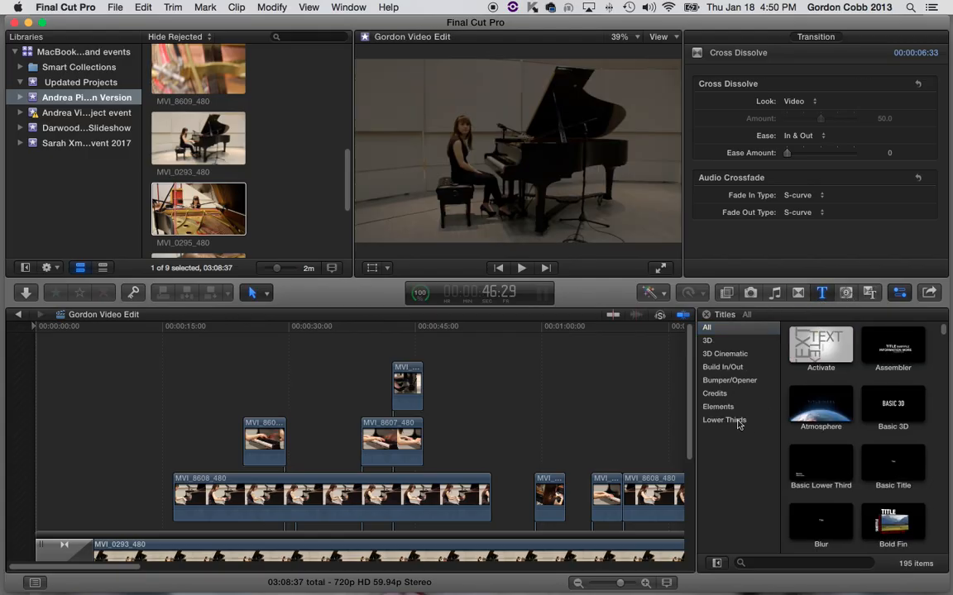
left_click(725, 420)
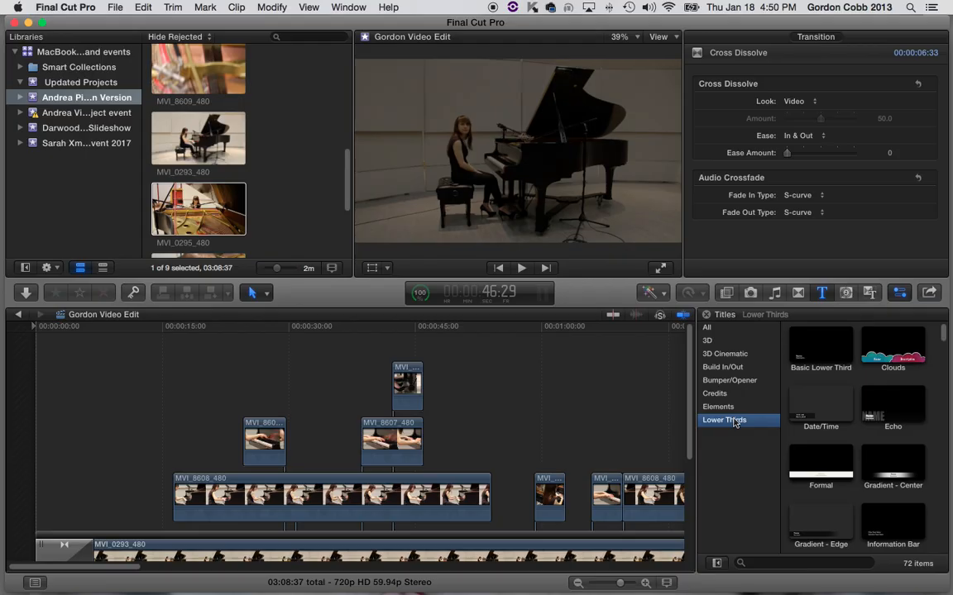
scroll(827, 413, "down", 2)
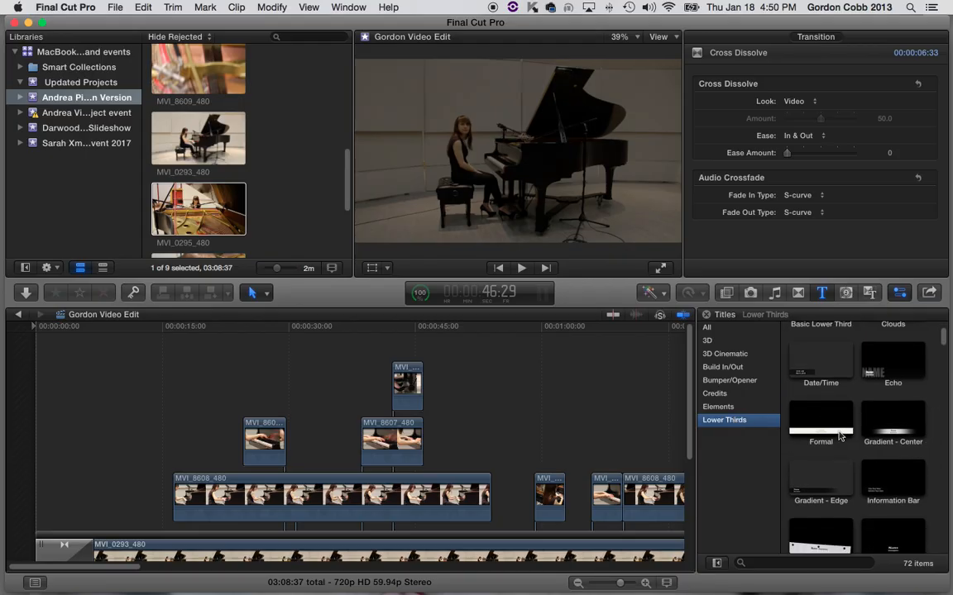
scroll(833, 400, "down", 2)
left_click(834, 401)
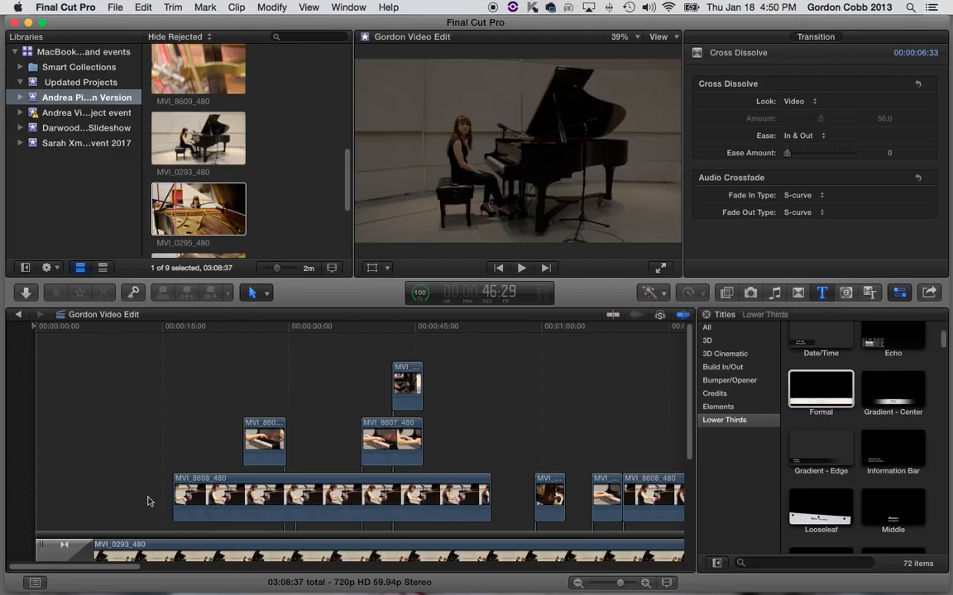
left_click_drag(835, 388, 98, 386)
left_click(107, 513)
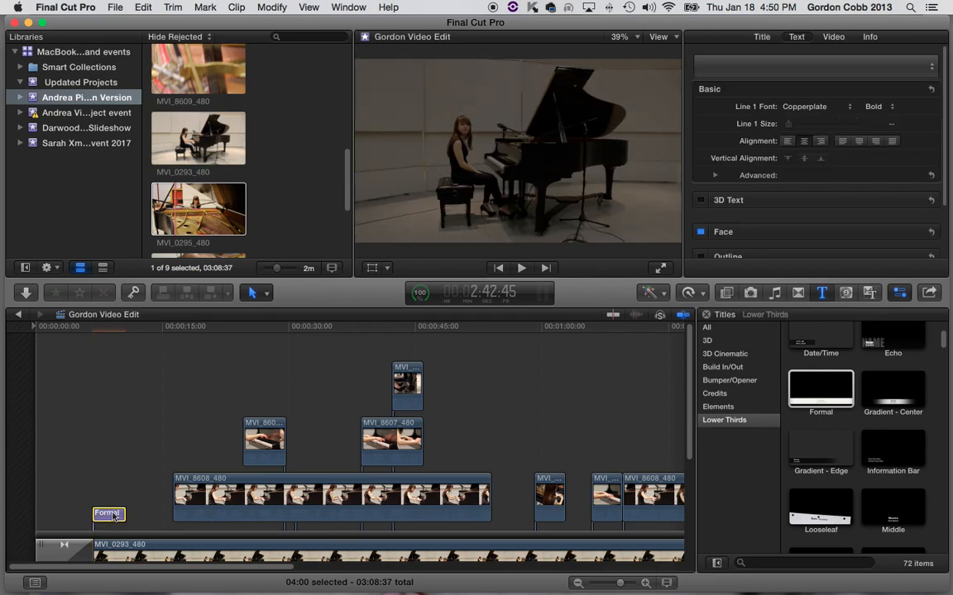
Extend the end of the Formal title to the start of MVI_8608_480, for a length of about 9:35.
scroll(123, 504, "down", 5)
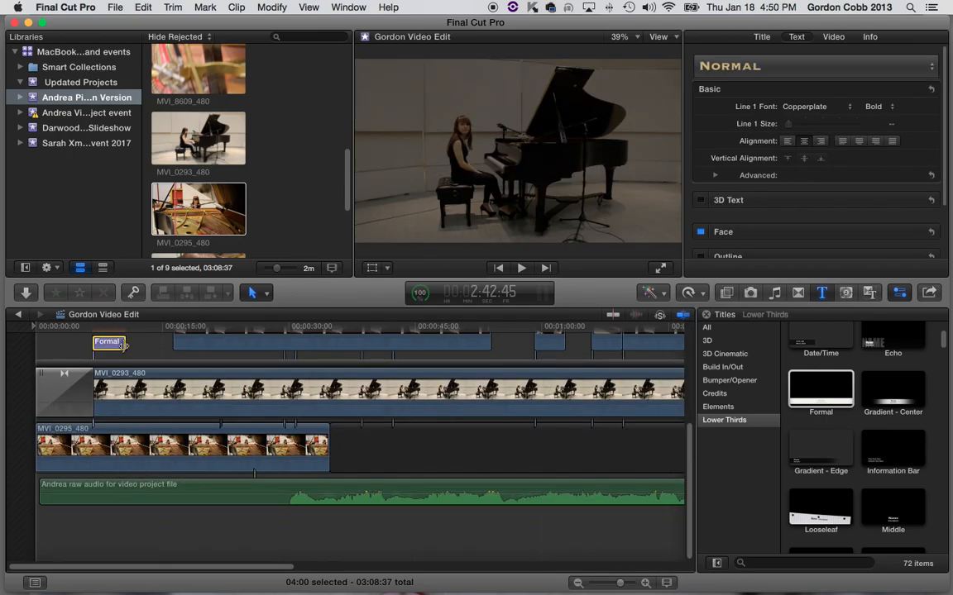
left_click_drag(122, 345, 163, 355)
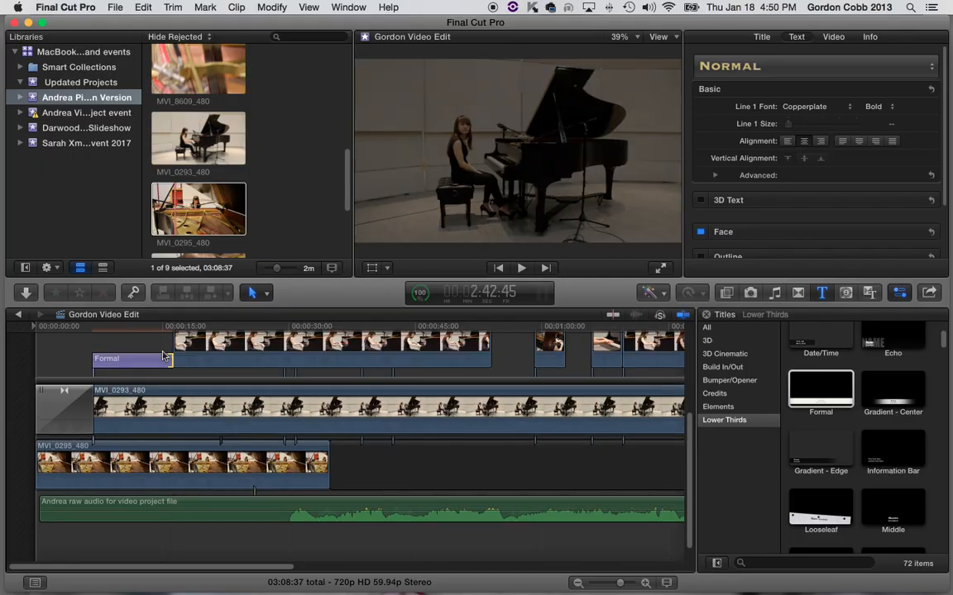
scroll(163, 355, "up", 5)
Replace the Formal title's name line with the performer's first name followed by "Shreds the Keys".
left_click(130, 329)
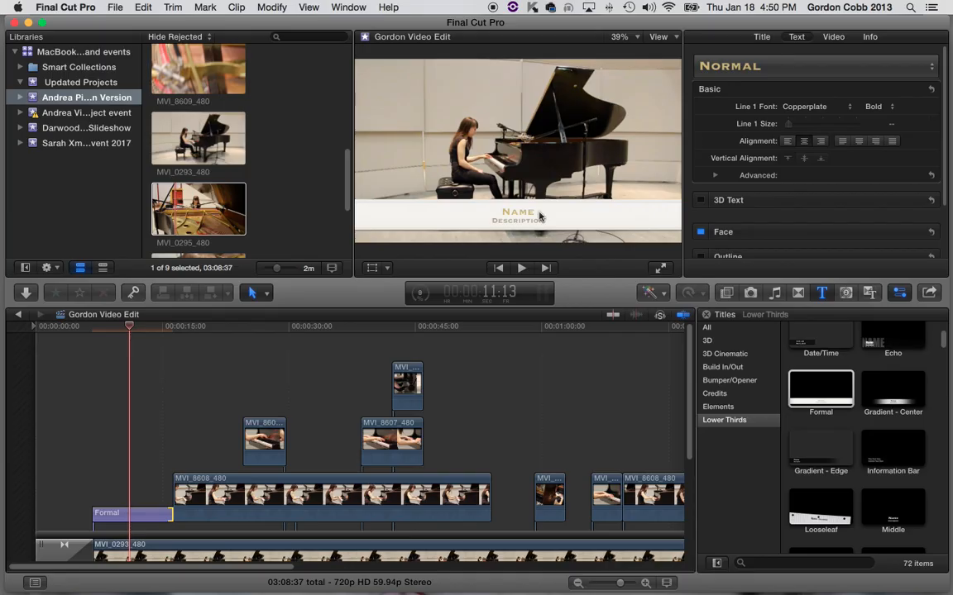
double_click(527, 214)
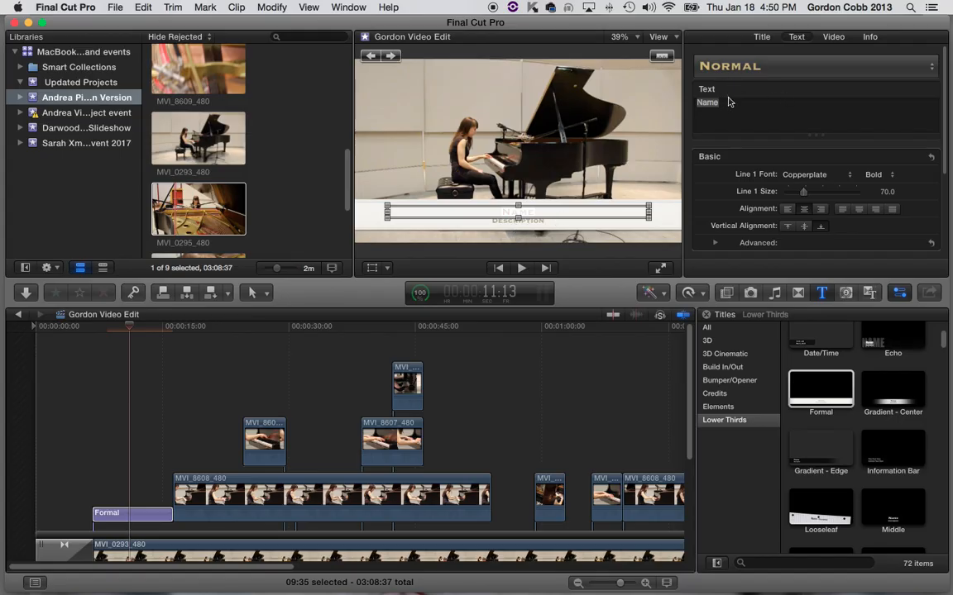
type("Andrea S")
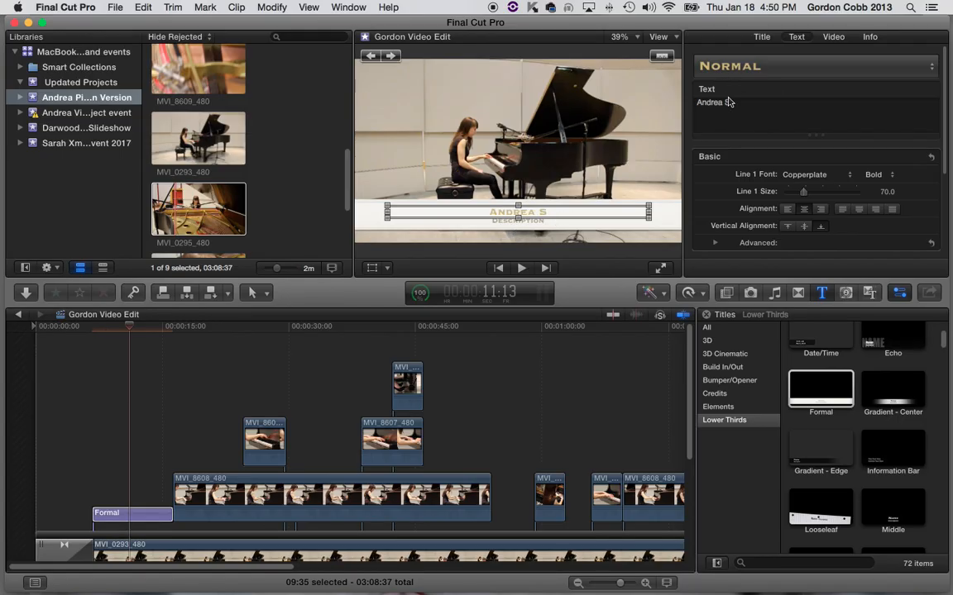
type("hreds")
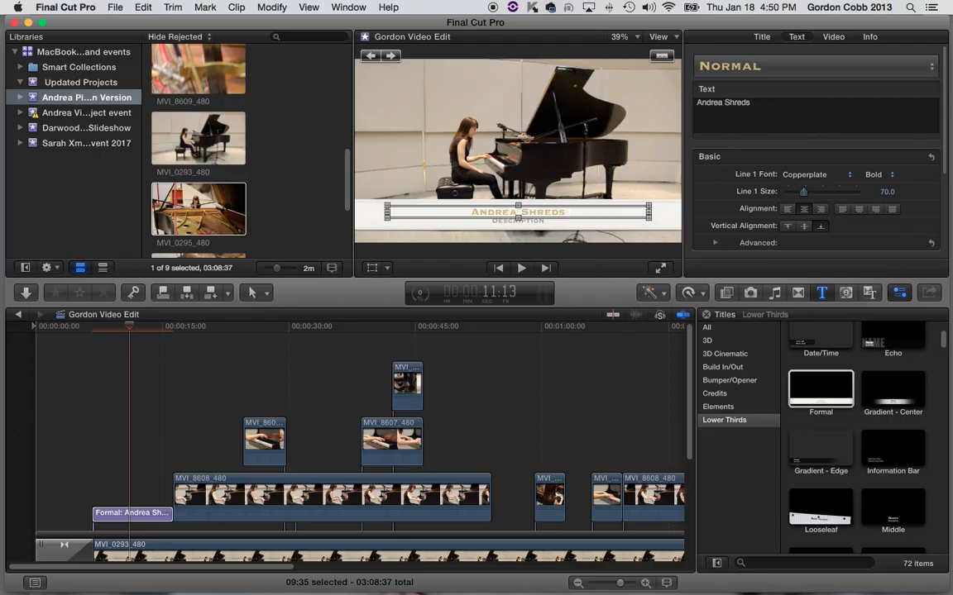
type("the Keys")
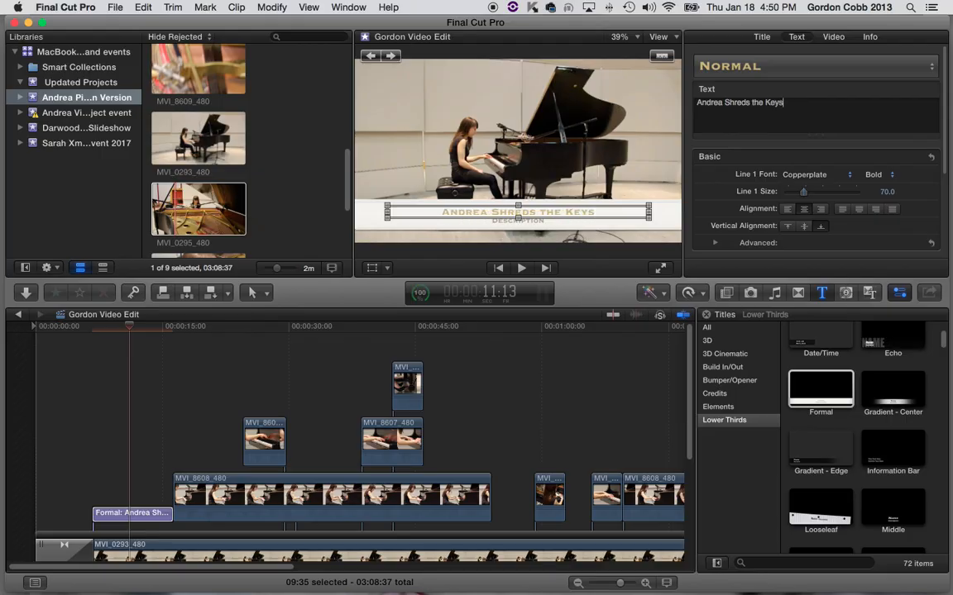
Replace the Formal title's description line with "Yous is Gonna Die Fool...".
left_click(542, 222)
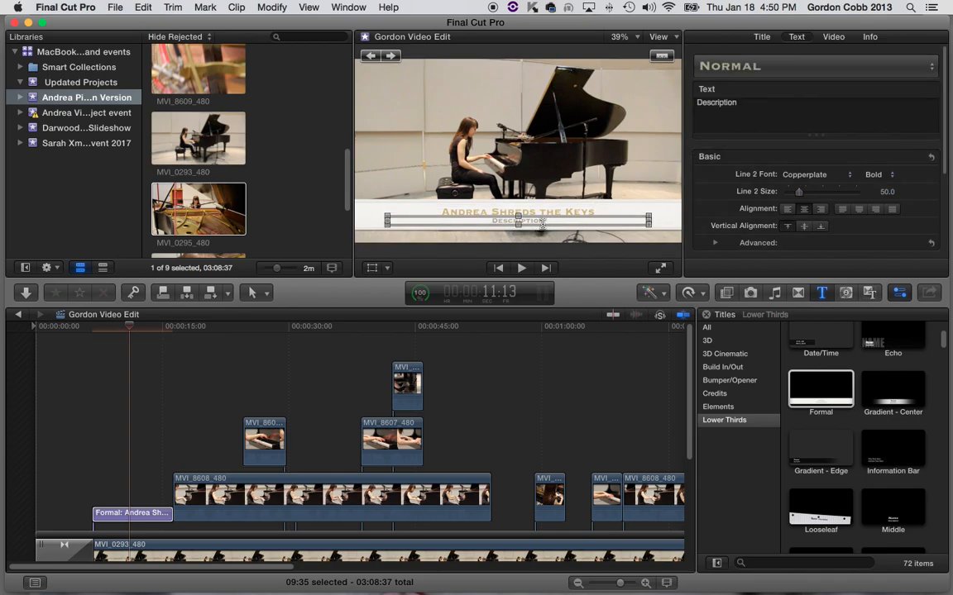
left_click_drag(764, 107, 697, 97)
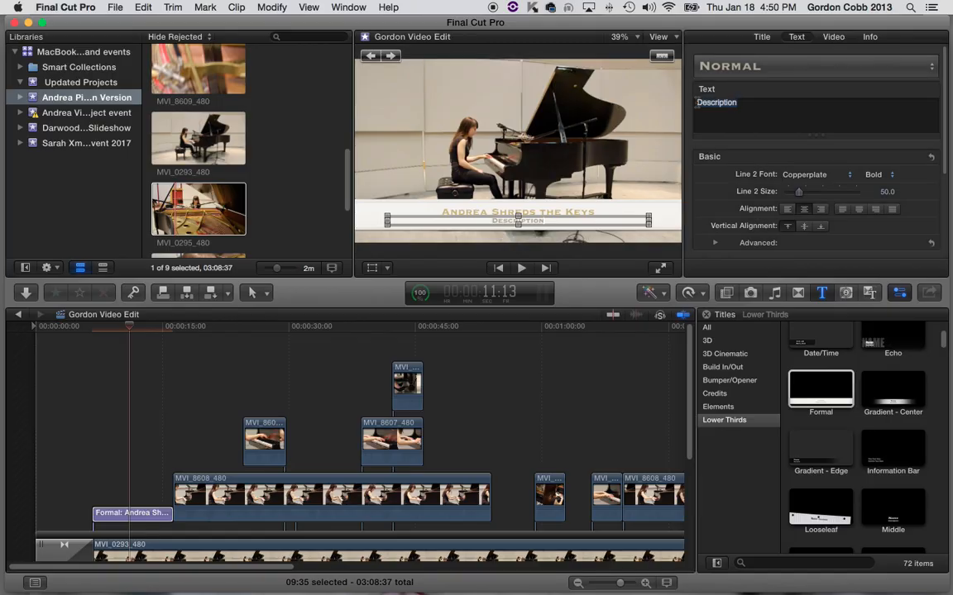
type("Yous is Gonna Die ")
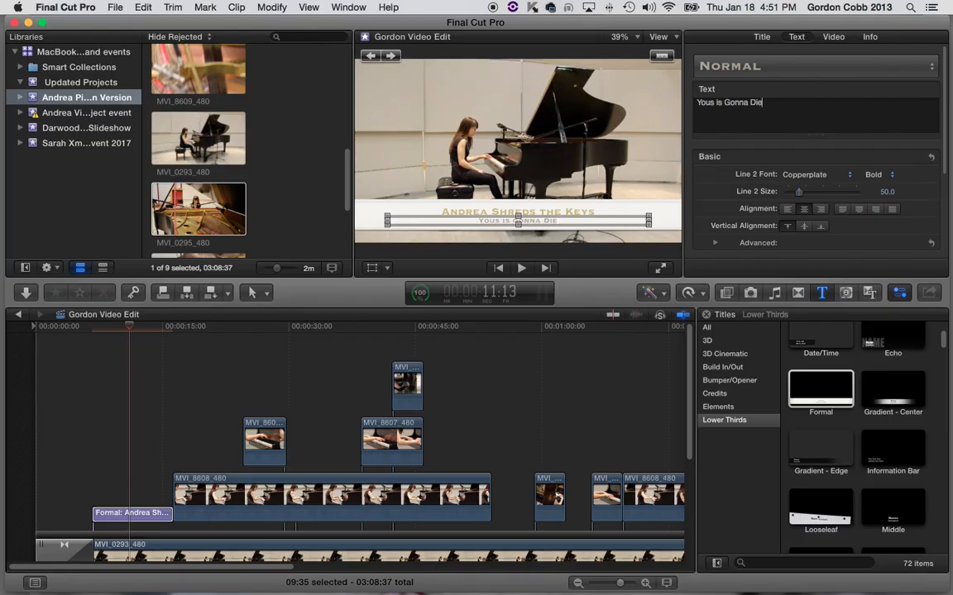
type("Fool...")
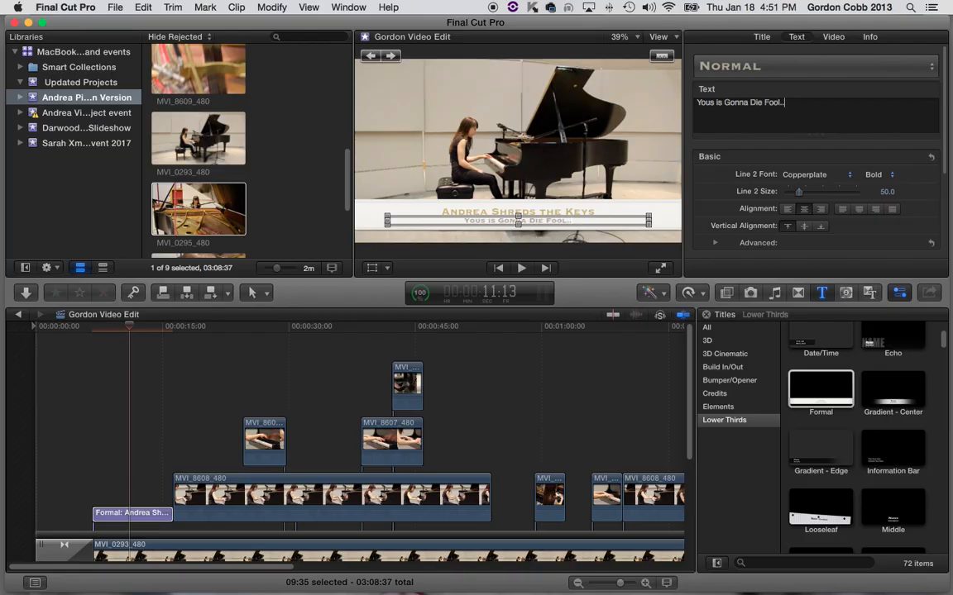
left_click(412, 153)
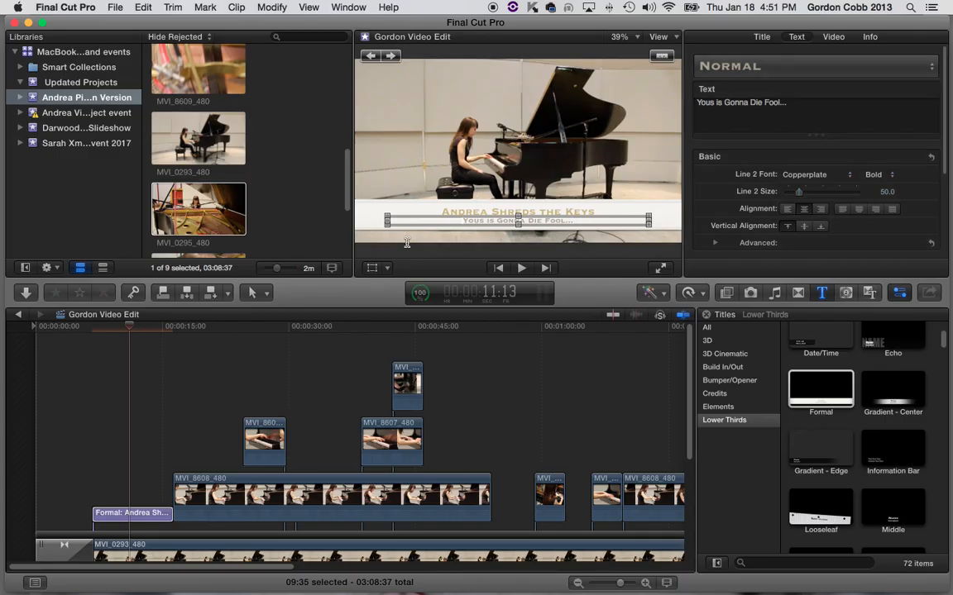
left_click(136, 423)
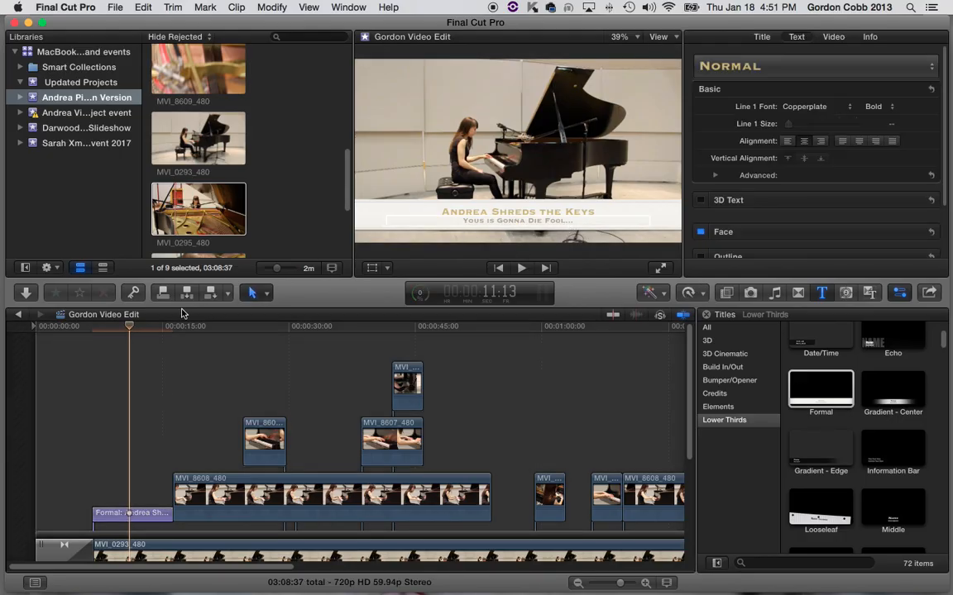
Shorten the Formal title's end, add a transition there as a fade-out, and check the title in the viewer.
left_click_drag(110, 330, 144, 344)
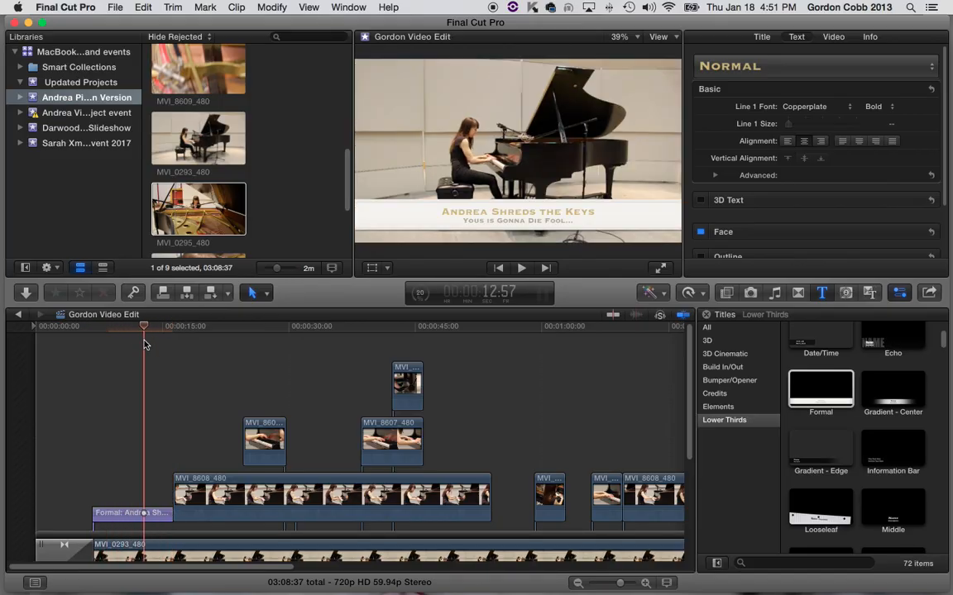
left_click(171, 514)
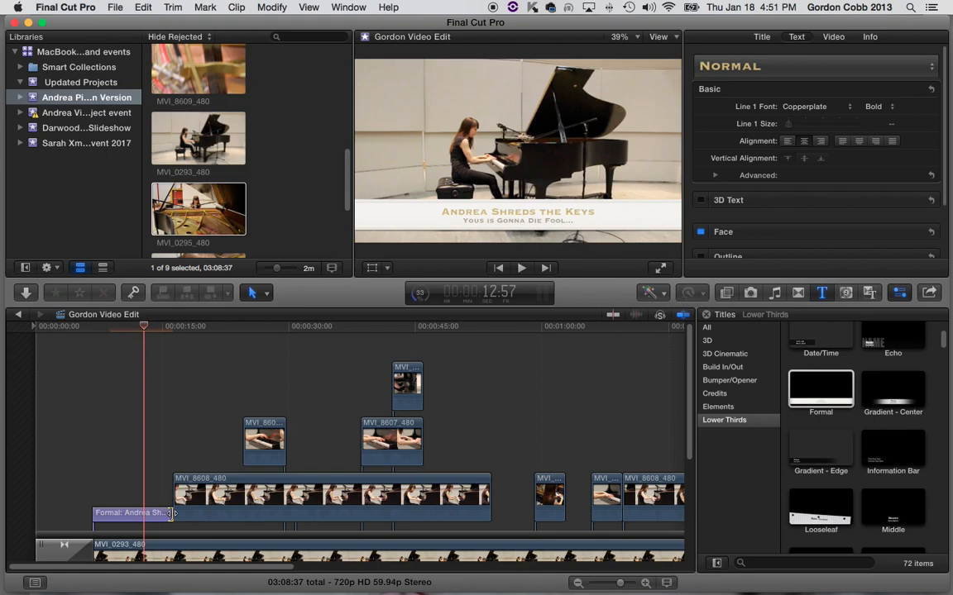
left_click_drag(172, 514, 154, 516)
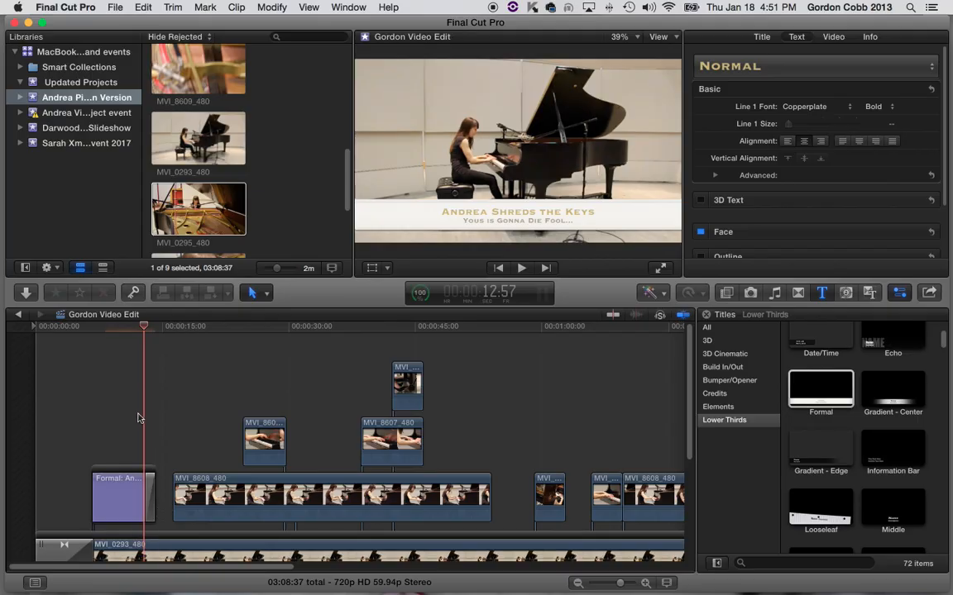
left_click(91, 326)
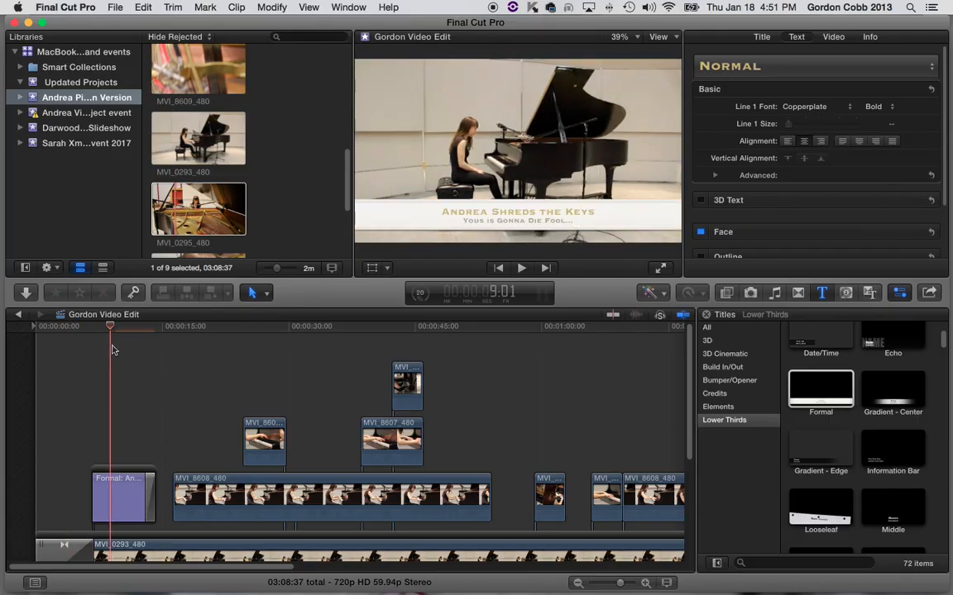
left_click(142, 356)
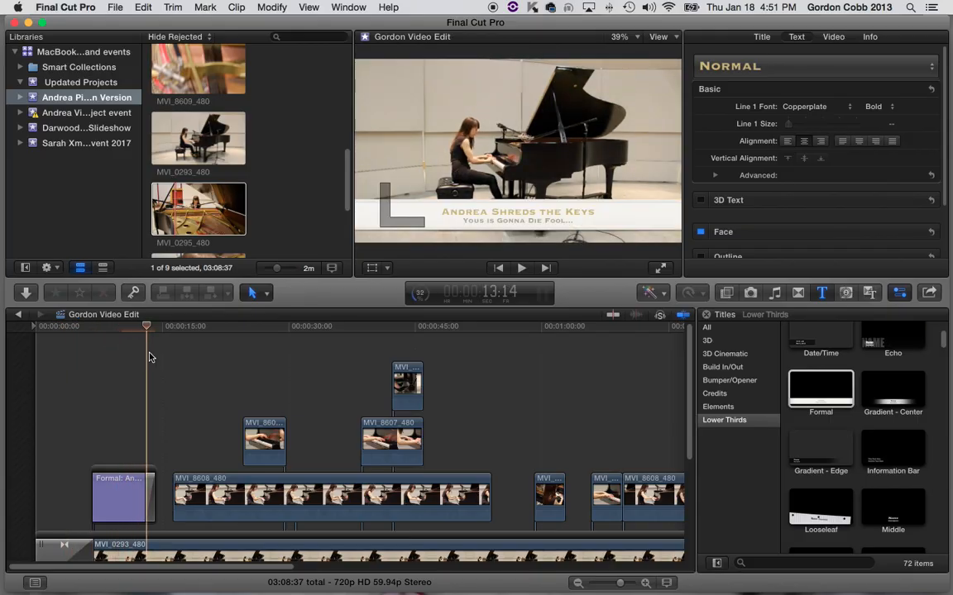
left_click_drag(154, 354, 219, 365)
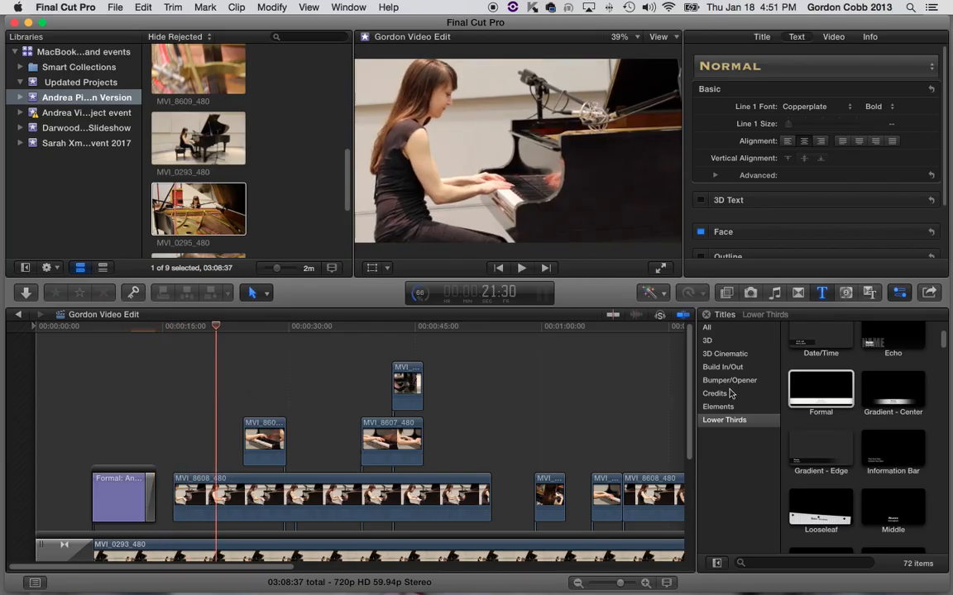
Browse the full title list and the Credits category, and add a Basic Title starting over the closing fade-out of MVI_0293_480.
scroll(798, 327, "up", 3)
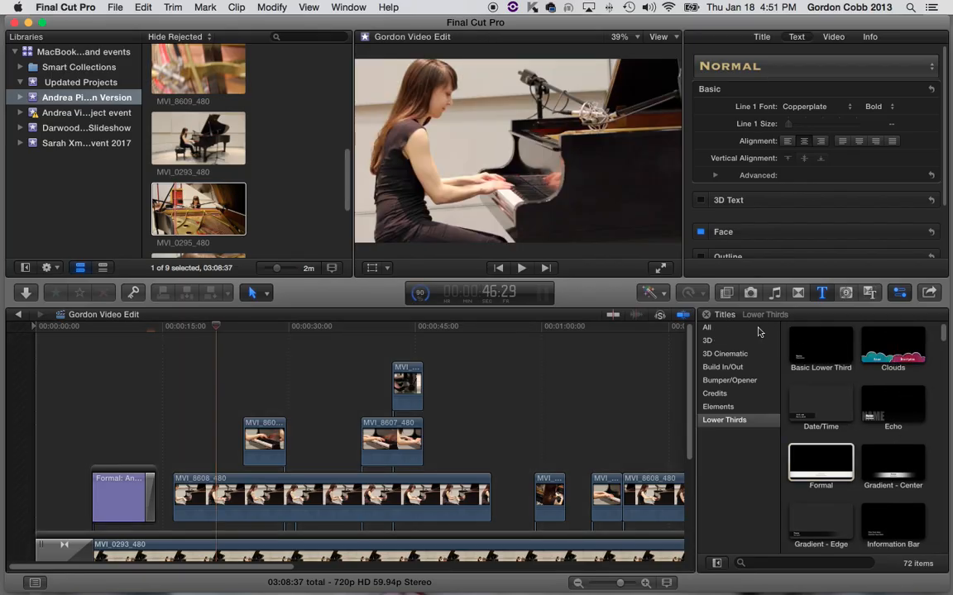
left_click(711, 328)
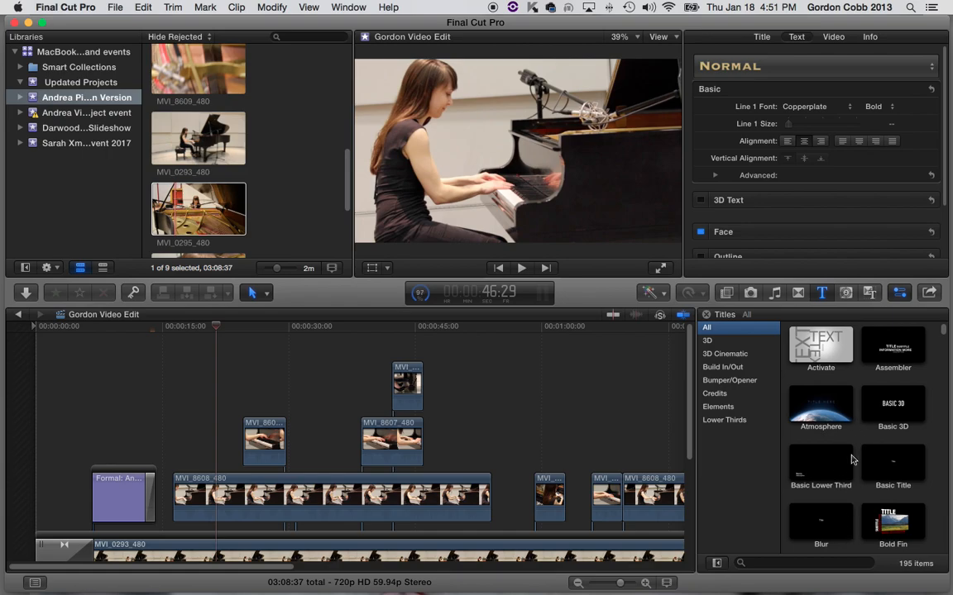
scroll(827, 438, "down", 5)
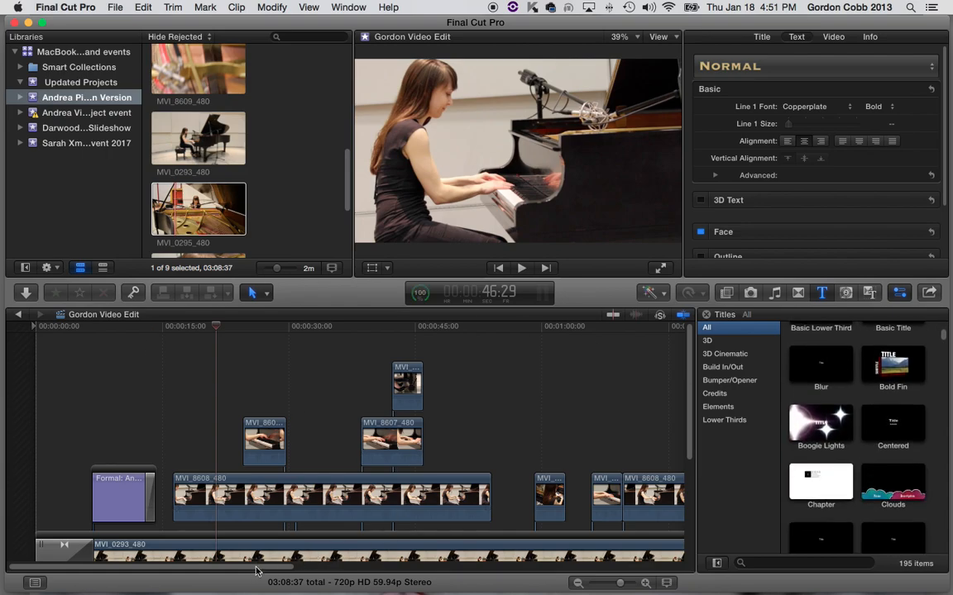
left_click_drag(256, 571, 653, 570)
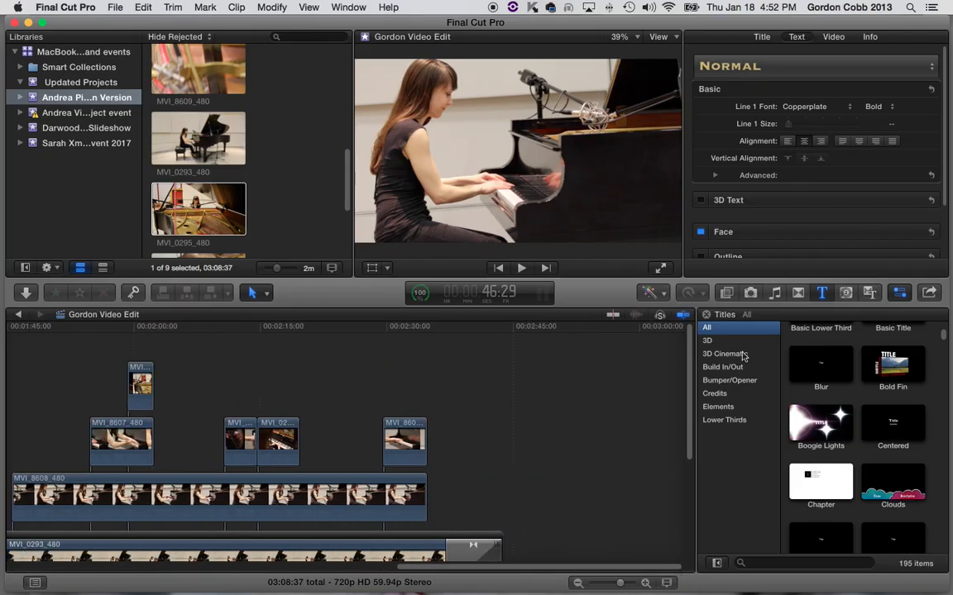
left_click(716, 394)
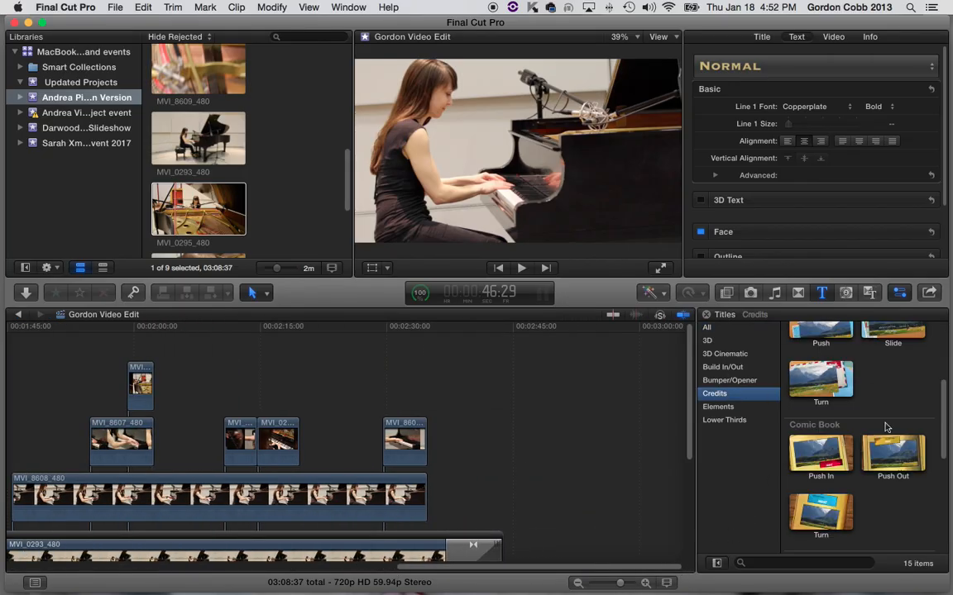
scroll(886, 423, "up", 4)
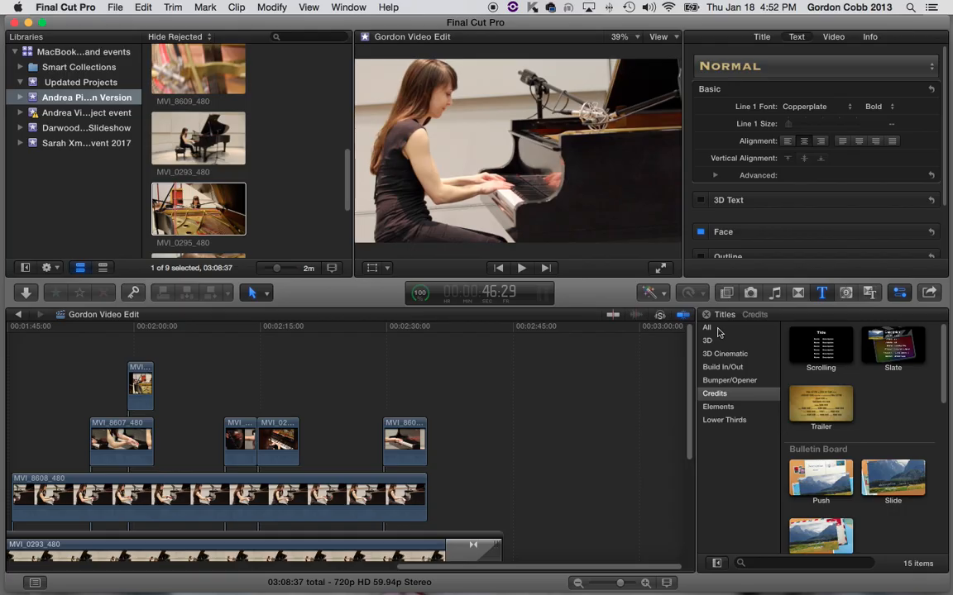
left_click(709, 329)
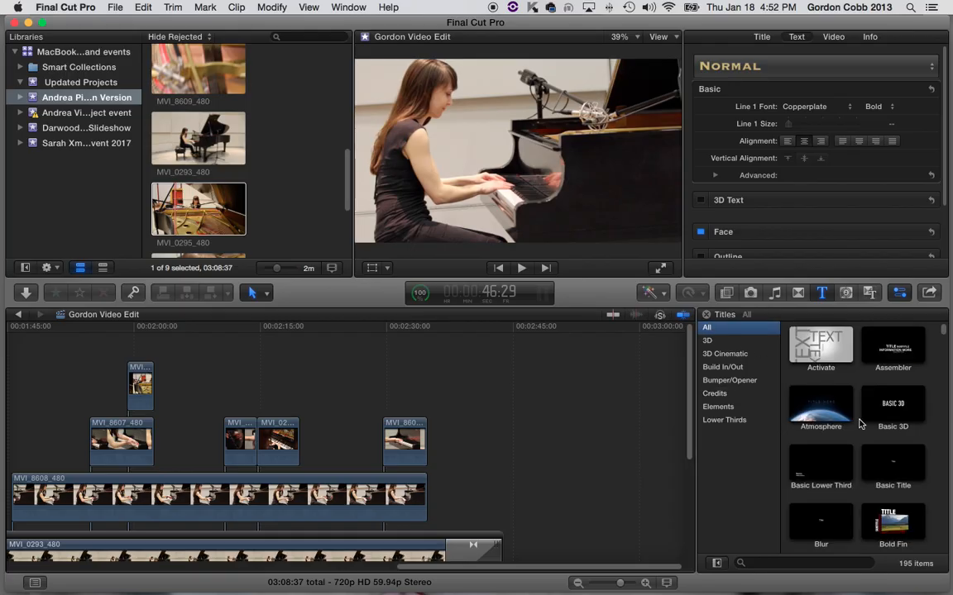
left_click_drag(898, 464, 470, 406)
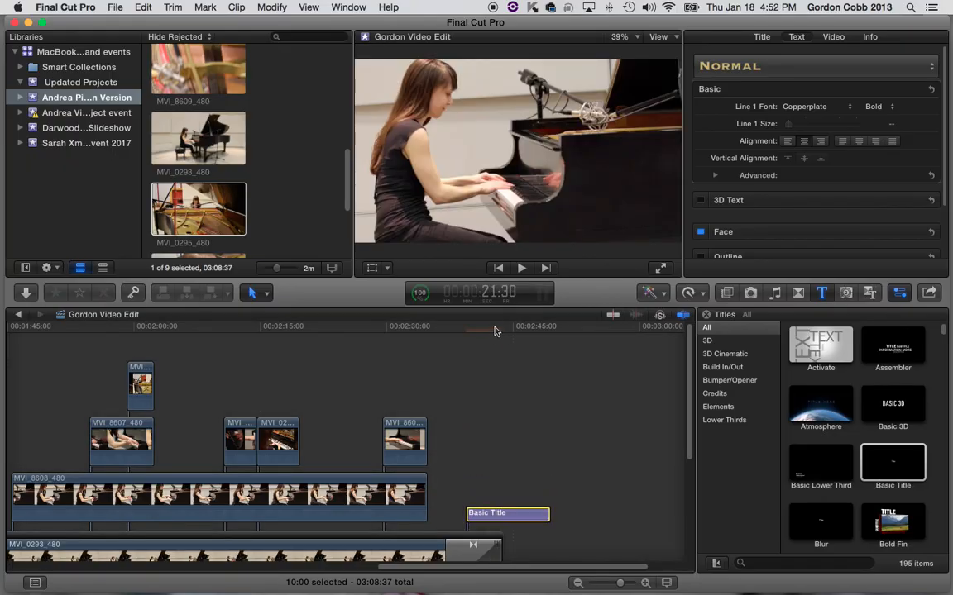
Replace the Basic Title's placeholder text over the closing fade-out with the credit line "Music by Some person".
left_click(488, 328)
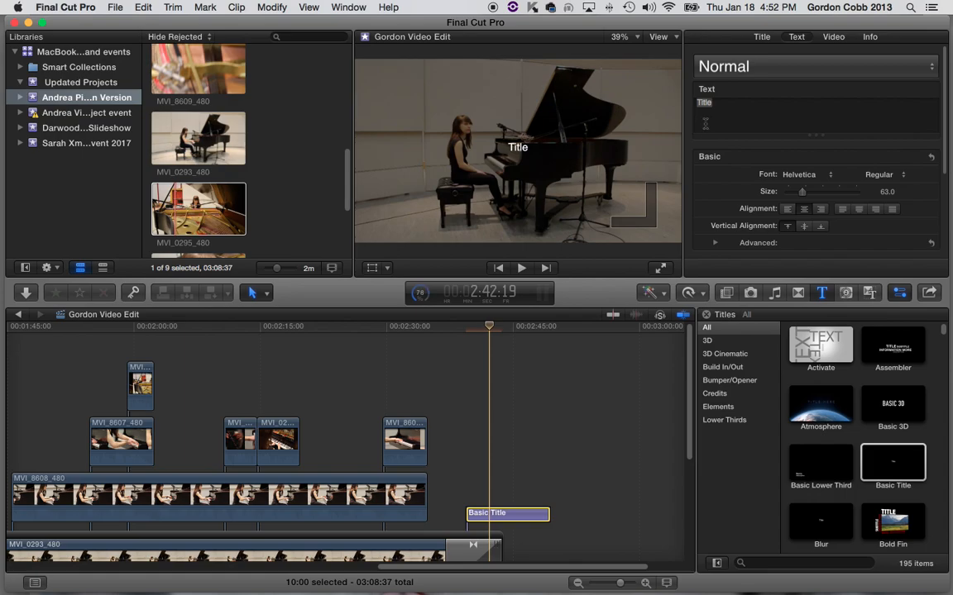
key("c")
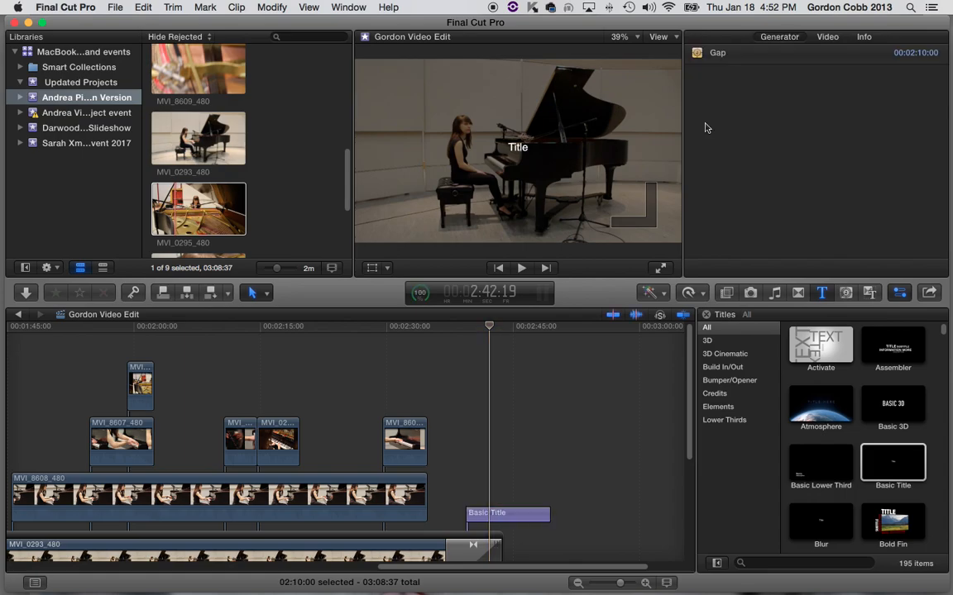
left_click(502, 518)
left_click_drag(725, 105, 689, 100)
type("Music by")
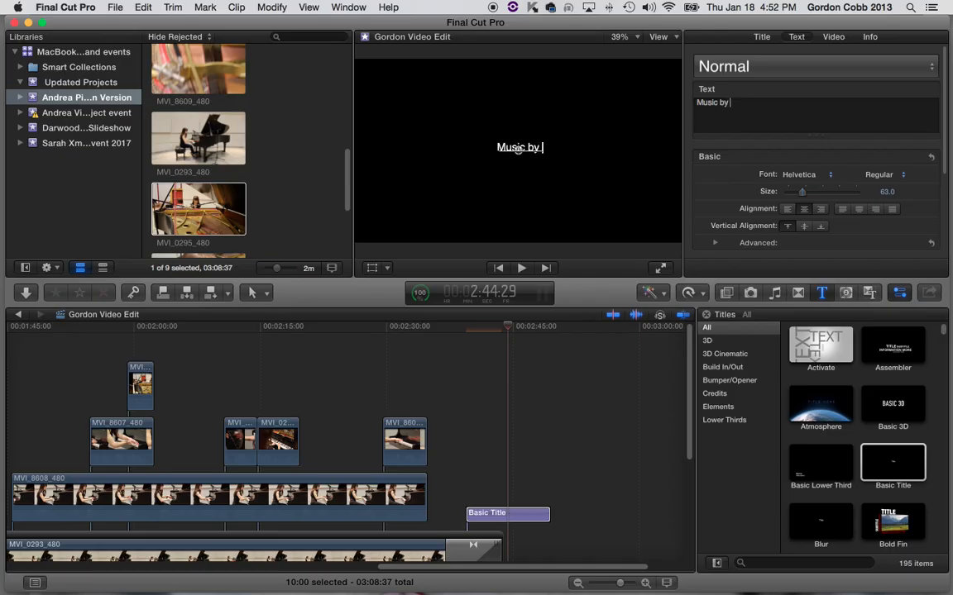
type(" Some person ")
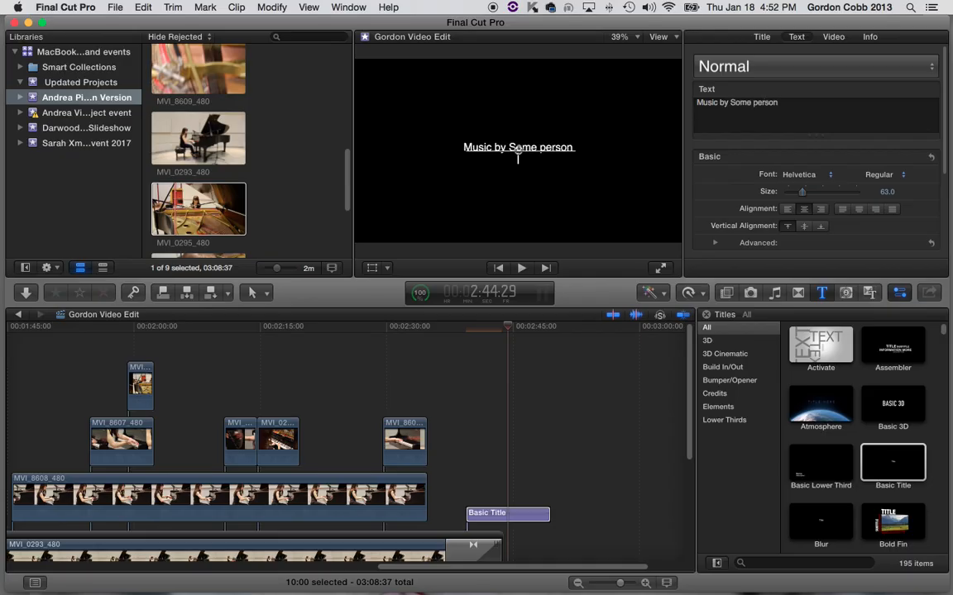
Add credit lines reading "Performed by" with the performer's first name and "the Goddess...", "Filmed by a student" and "Edited by moi".
type("Performed by Andrea")
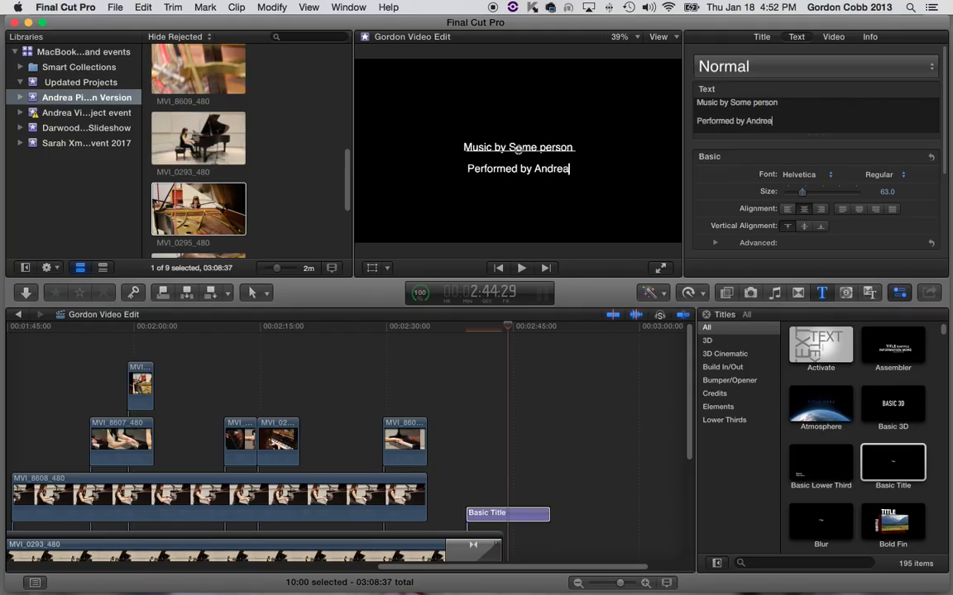
type(" the Goddess...")
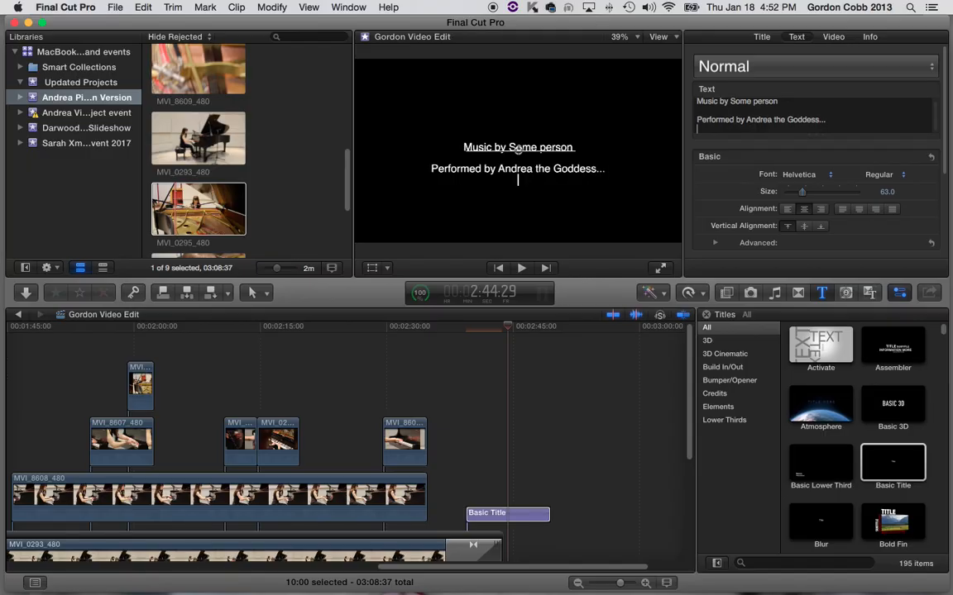
key("Return")
type("Filmed b")
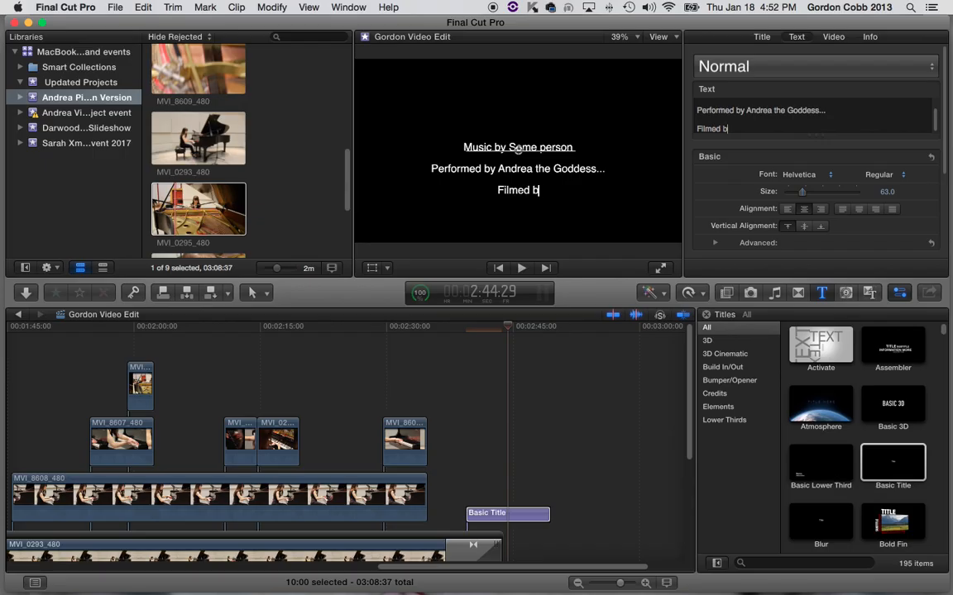
type("y a student")
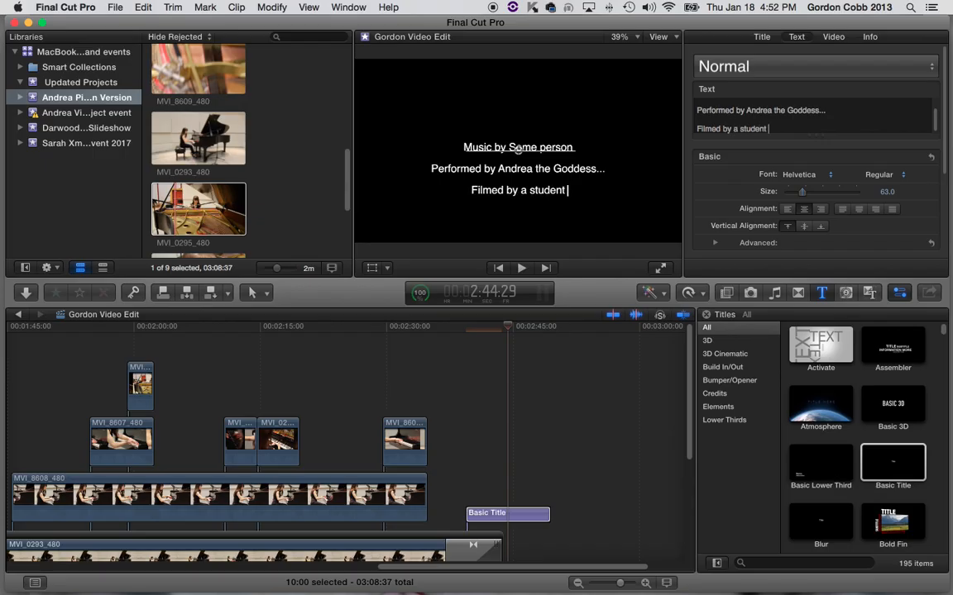
key("Return")
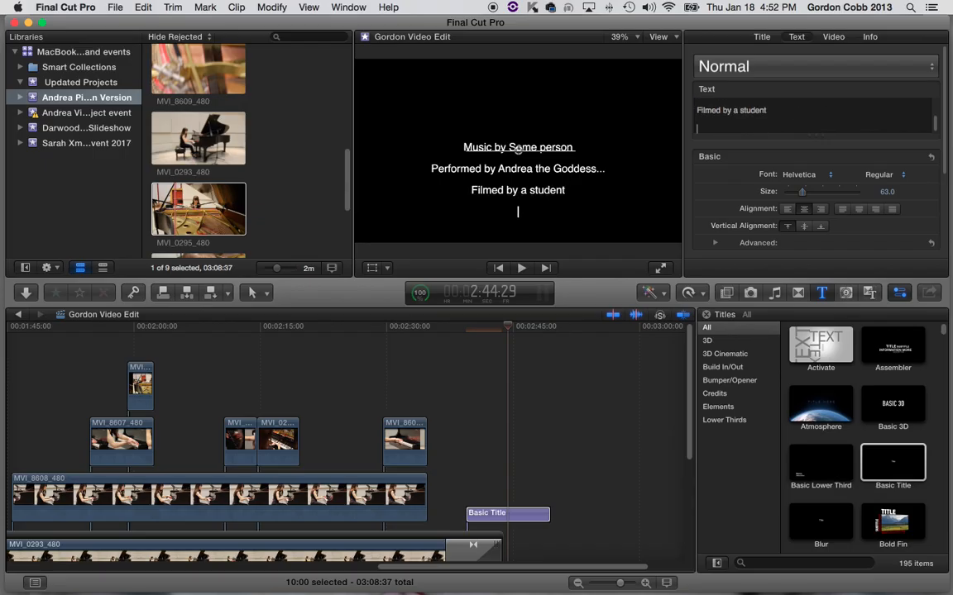
type("Edited by mo")
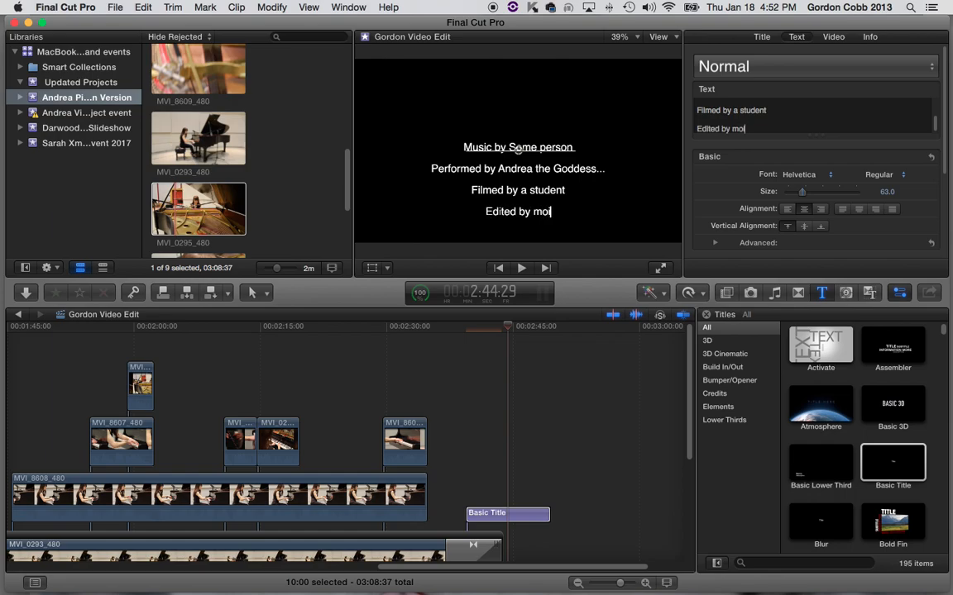
Add cross dissolve transitions at both ends of the Basic Title credits and play back the ending.
left_click(481, 361)
left_click(465, 332)
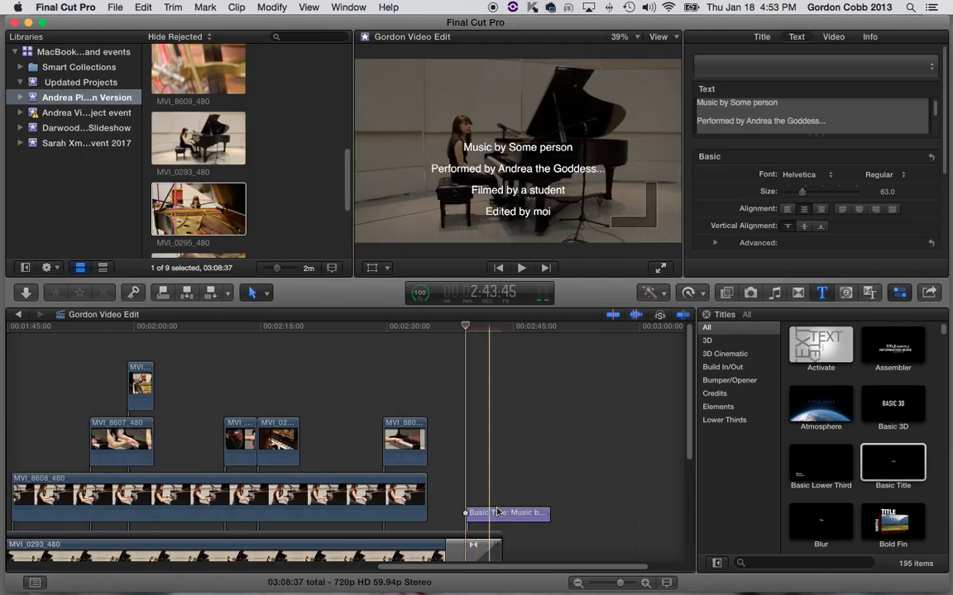
left_click(497, 513)
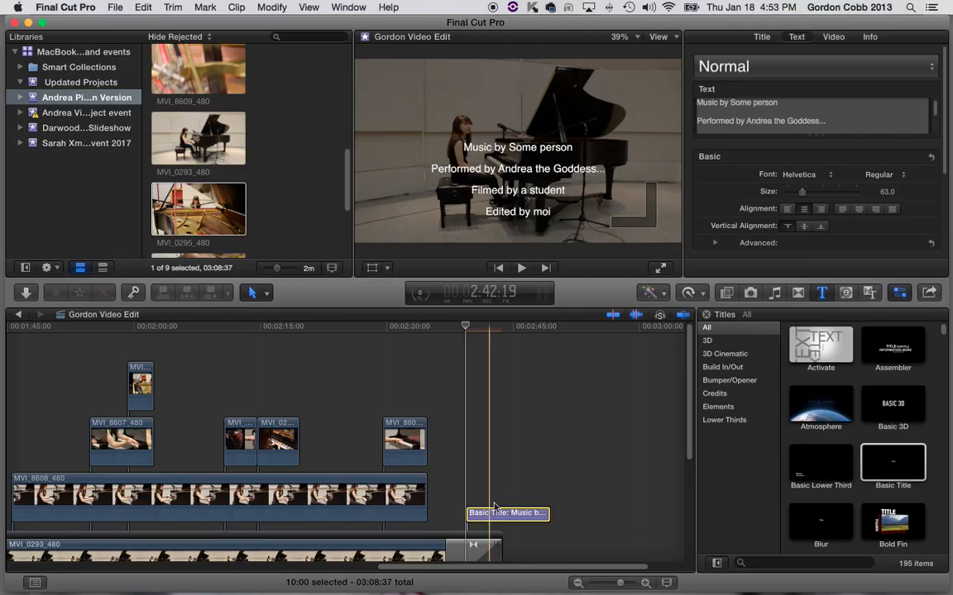
left_click_drag(495, 507, 497, 488)
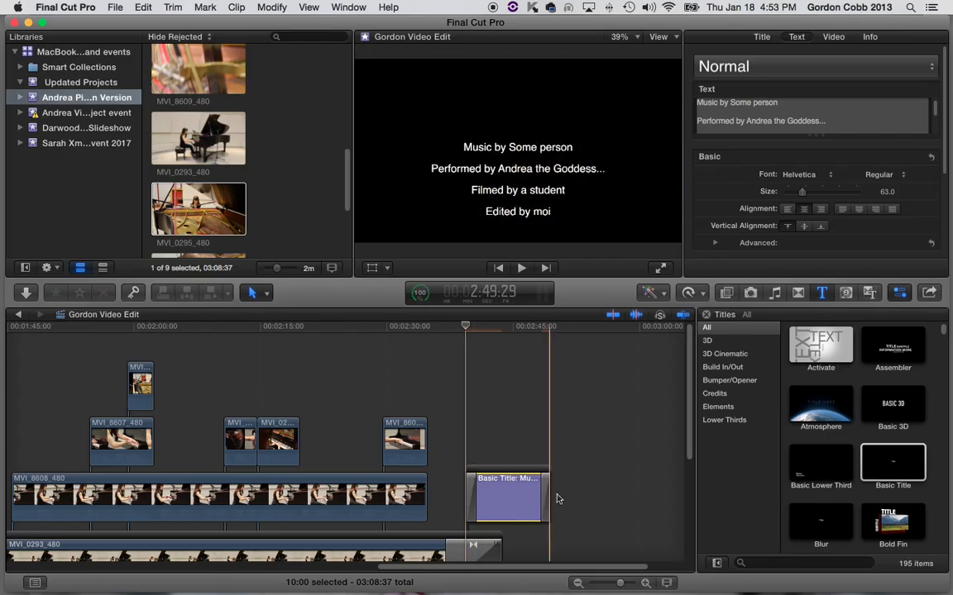
left_click_drag(467, 330, 442, 329)
key("space")
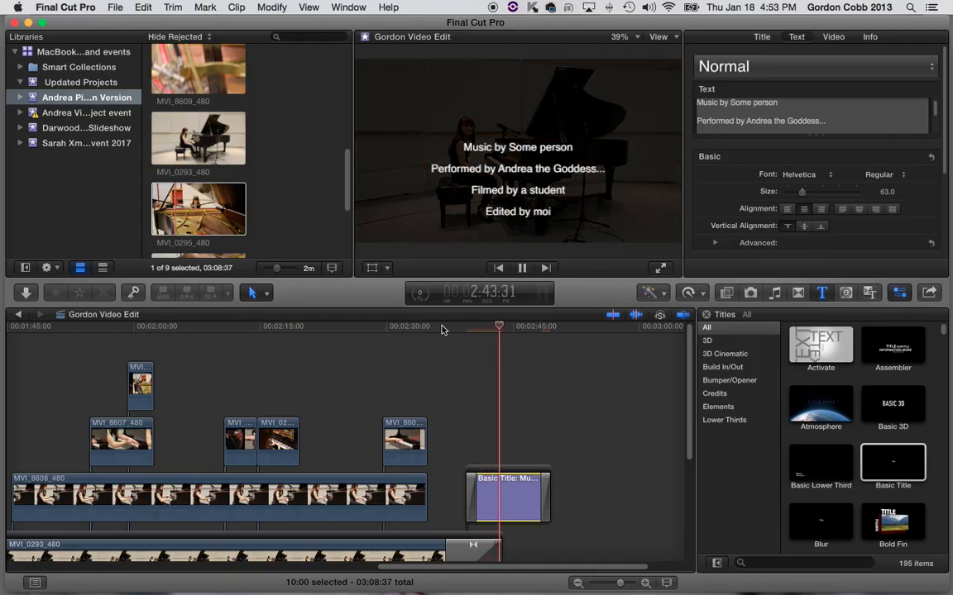
key("space")
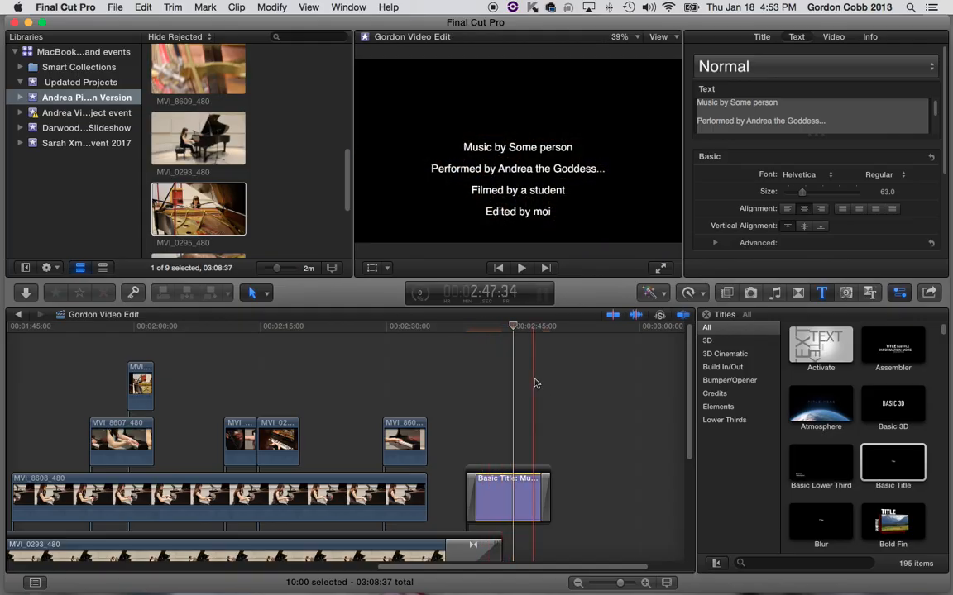
Trim the end of MVI_0293_480 to a duration of about 2:40 and play the transition into the credits.
scroll(536, 384, "down", 3)
left_click_drag(469, 494, 449, 494)
left_click(449, 329)
key("space")
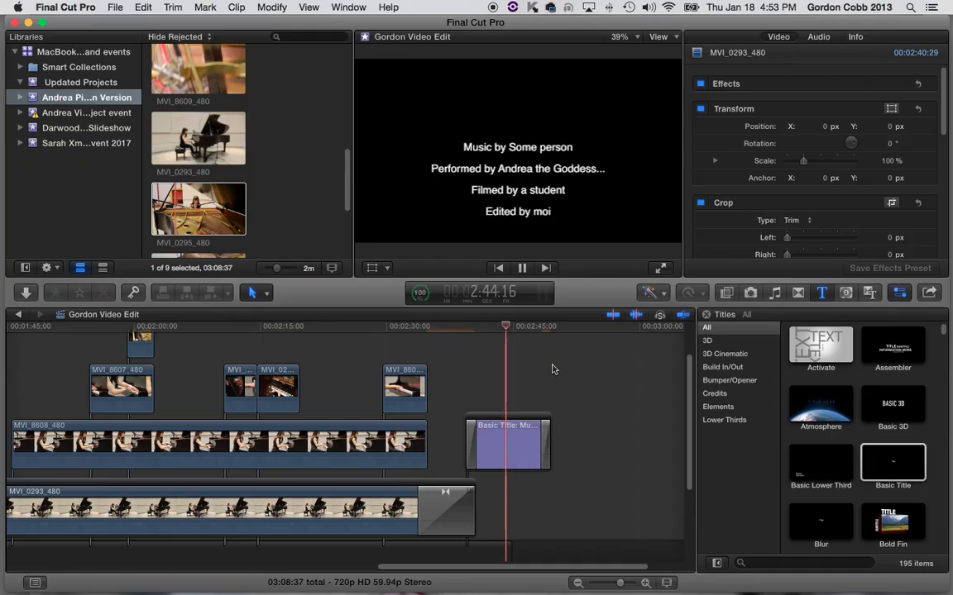
Shorten the credits title's end, lengthen its opening cross dissolve to 00:00:02:39, and set the title's start just before MVI_0293_480 ends.
left_click(512, 444)
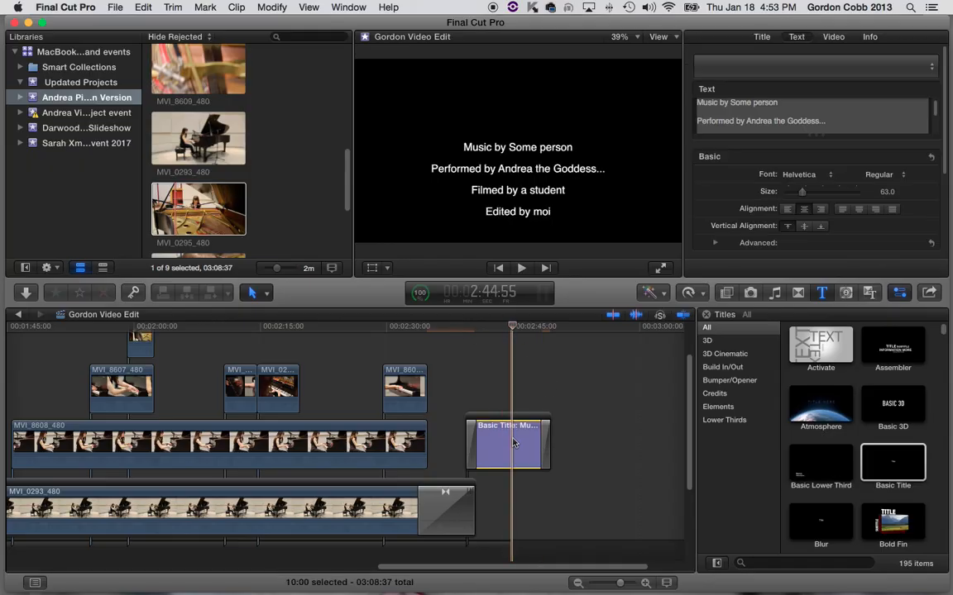
key("super+equal")
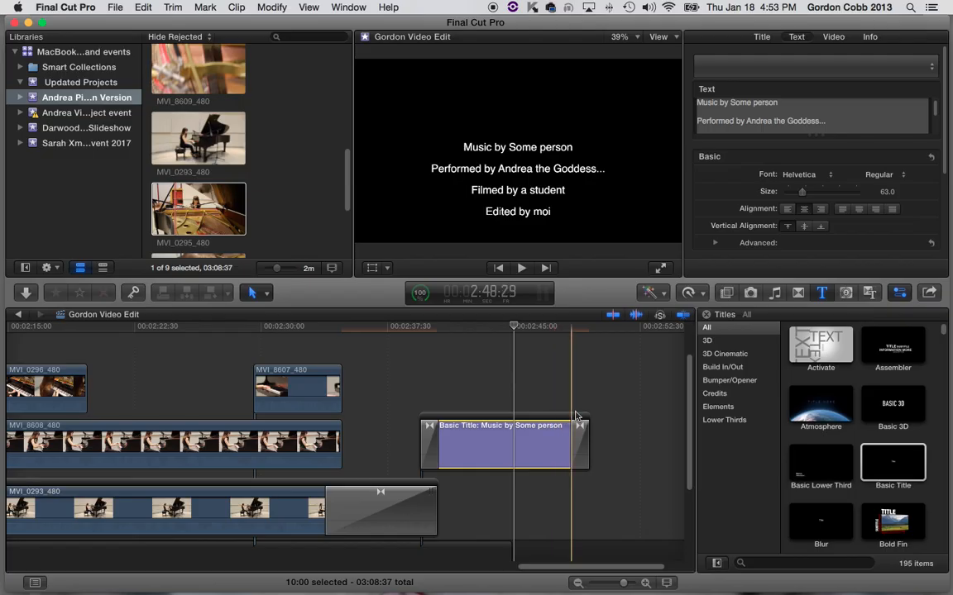
left_click_drag(568, 434, 547, 434)
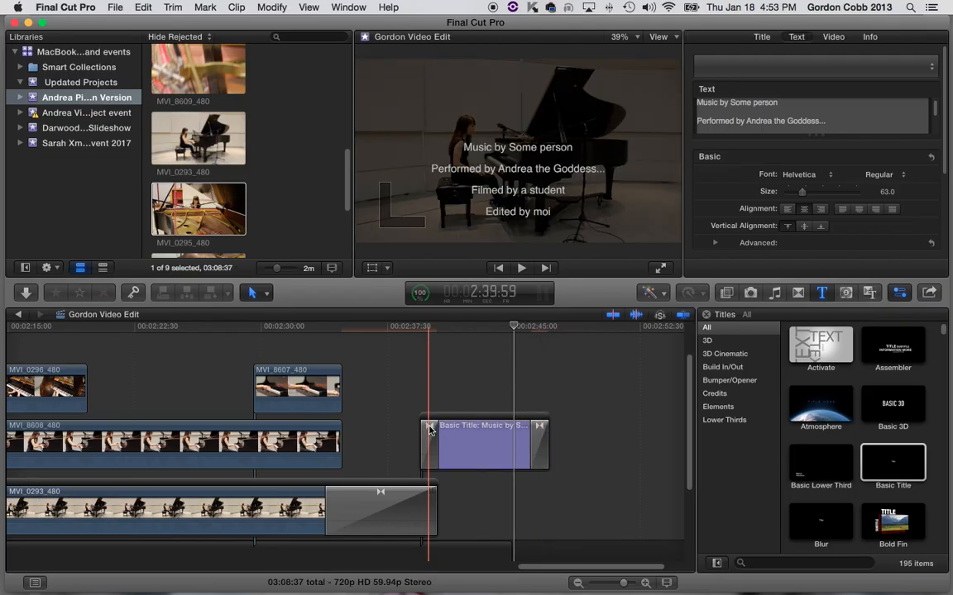
left_click(429, 428)
mouse_move(429, 431)
left_mouse_down()
mouse_move(445, 430)
mouse_move(403, 465)
mouse_move(398, 428)
mouse_move(378, 430)
mouse_move(435, 445)
left_mouse_up()
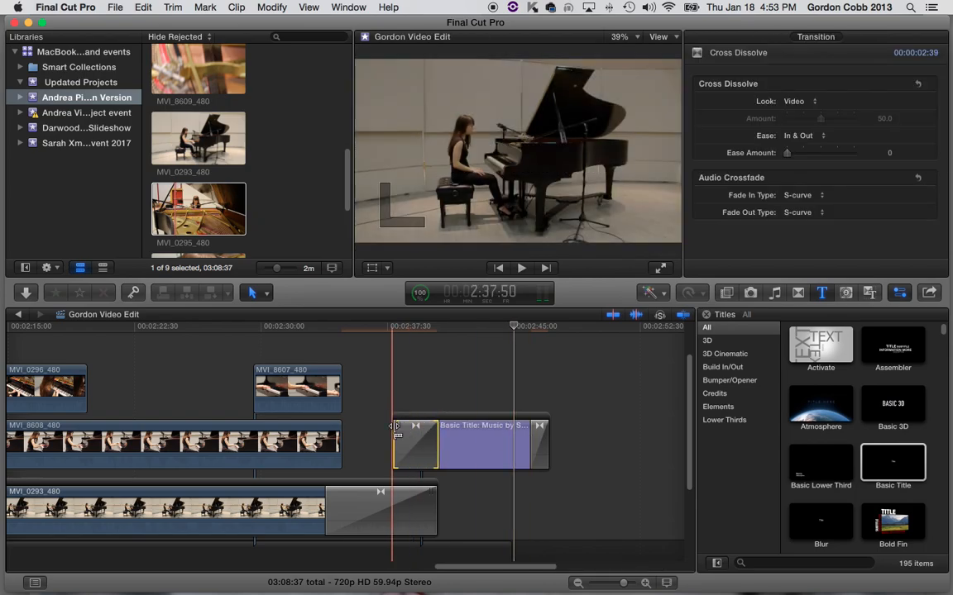
left_click_drag(396, 429, 425, 429)
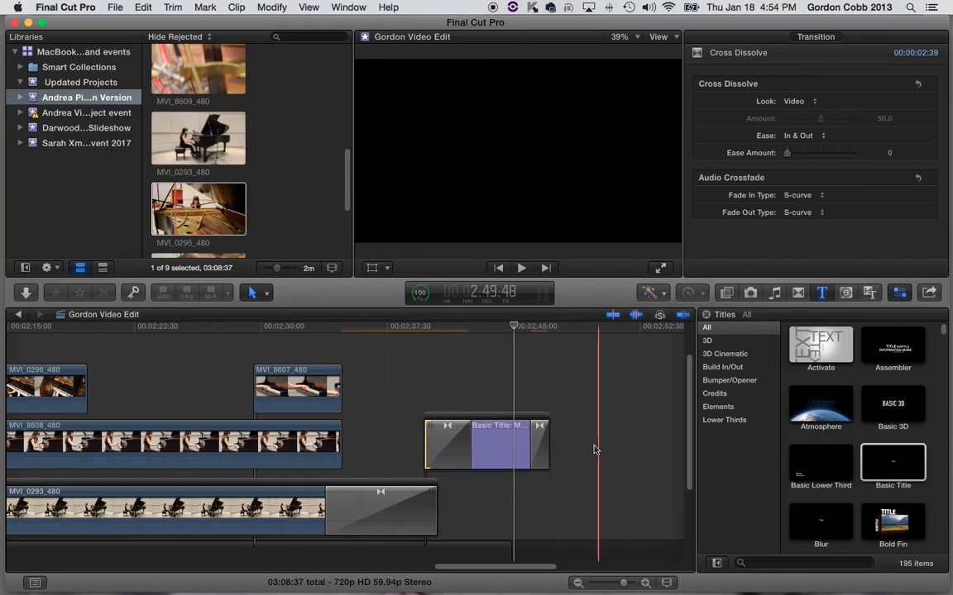
Examine the Master File export's information, settings and format options for the full project, and cancel the export.
scroll(594, 449, "down", 1)
scroll(594, 449, "up", 3)
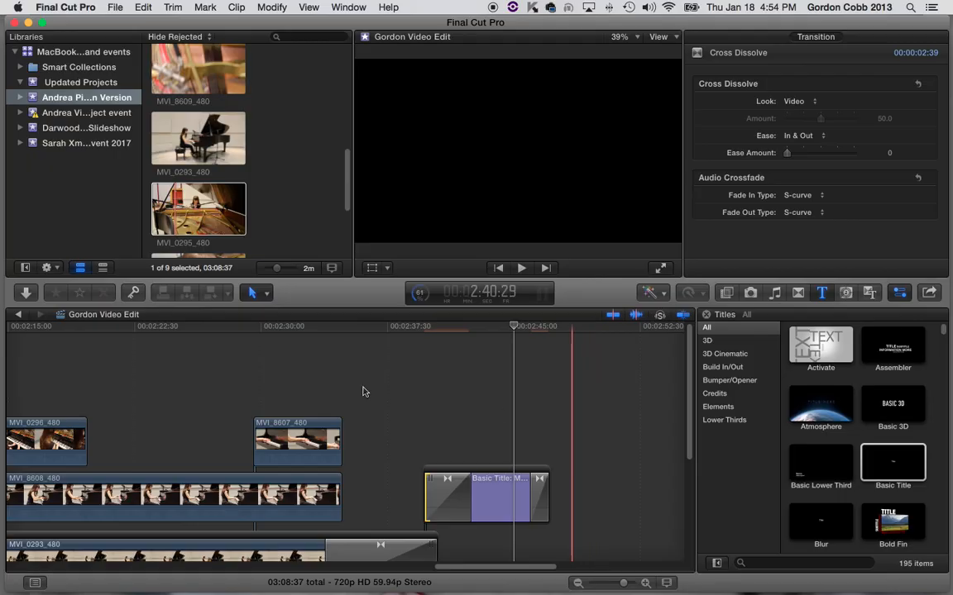
left_click(153, 390)
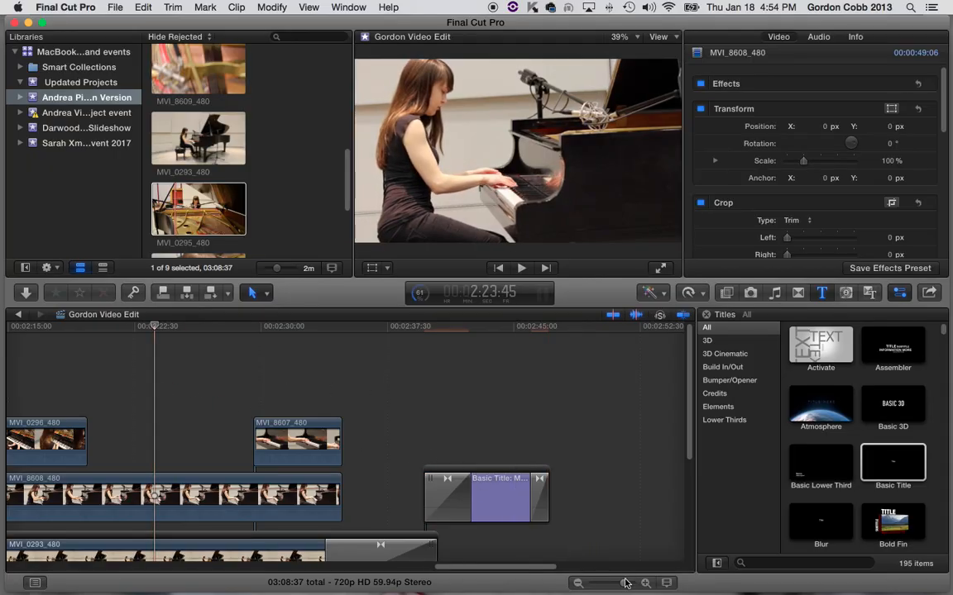
left_click_drag(626, 583, 612, 583)
left_click_drag(354, 571, 130, 570)
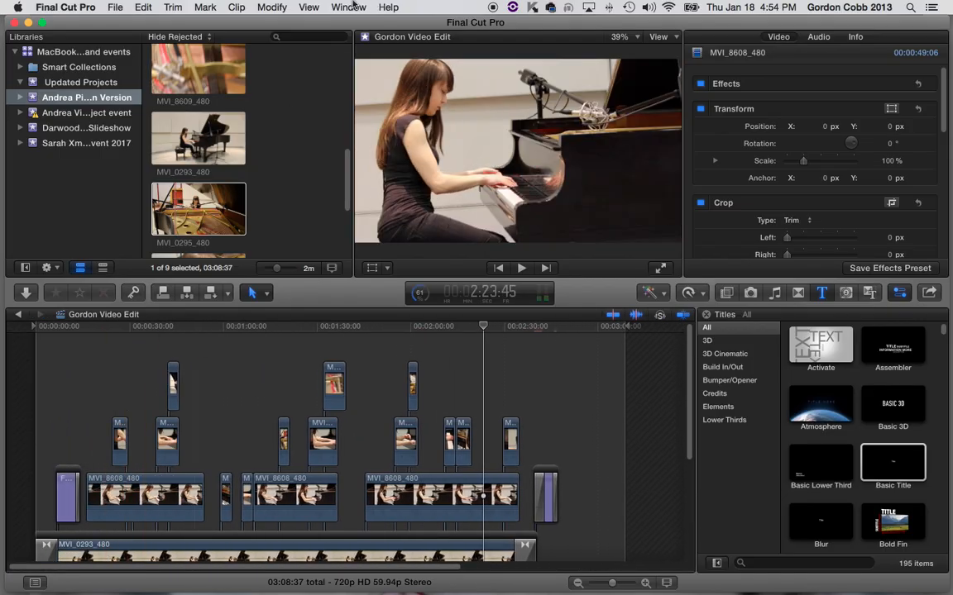
left_click(117, 6)
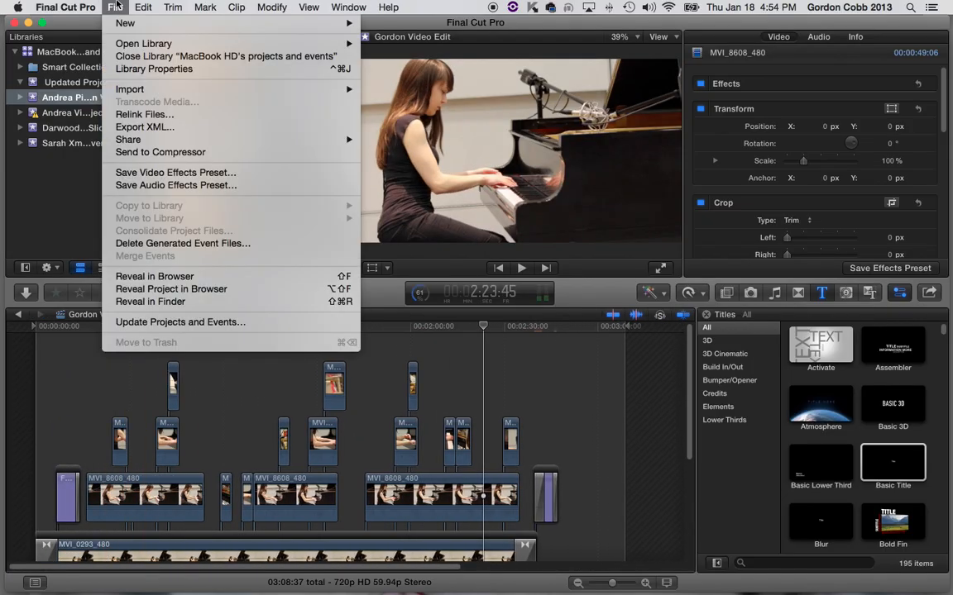
mouse_move(128, 141)
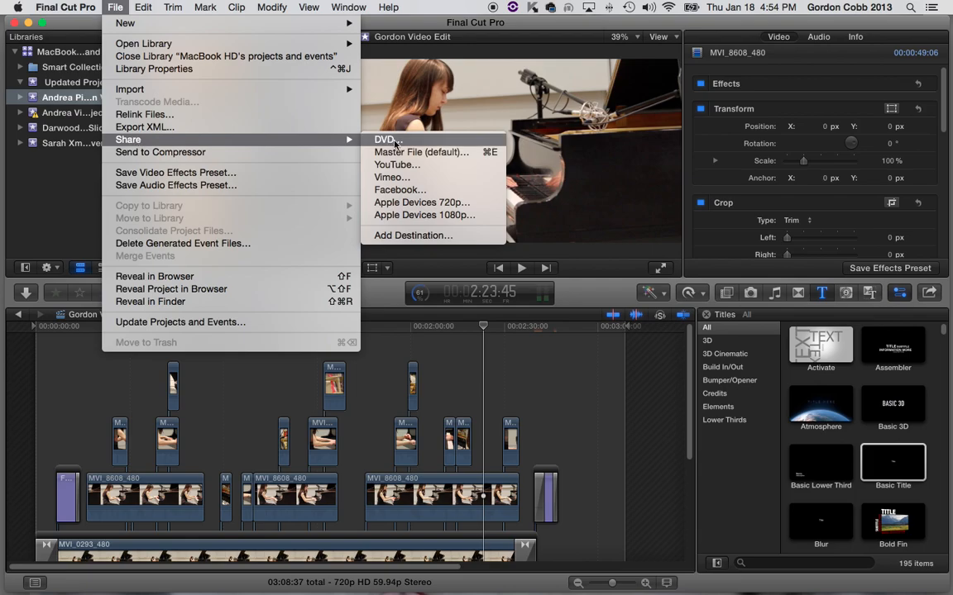
left_click(455, 153)
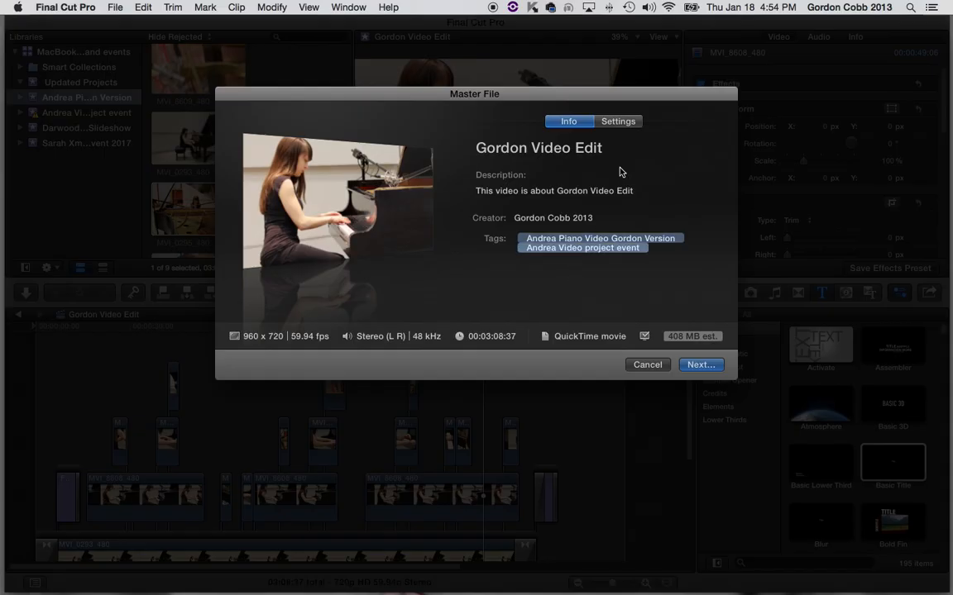
left_click(619, 121)
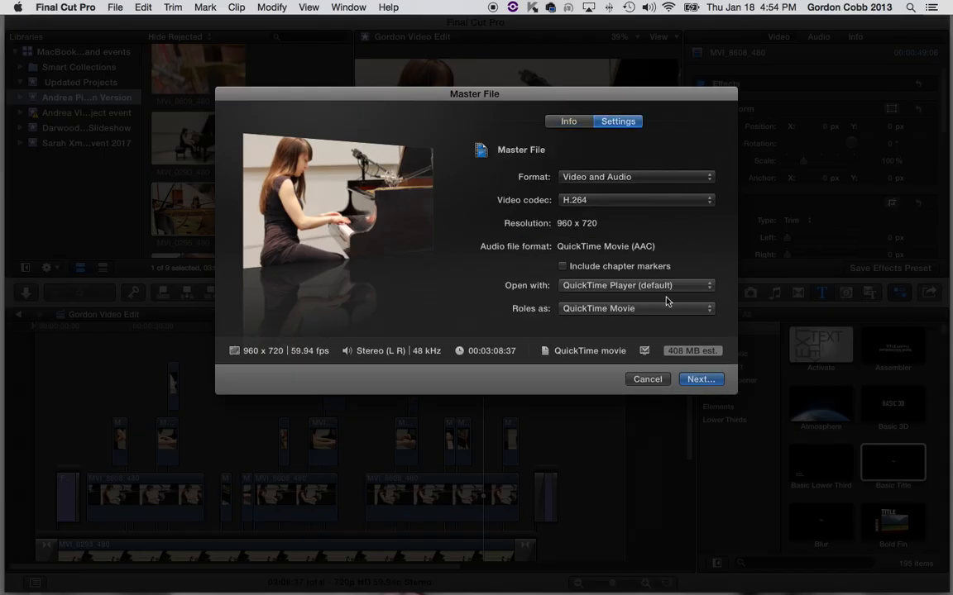
left_click(662, 181)
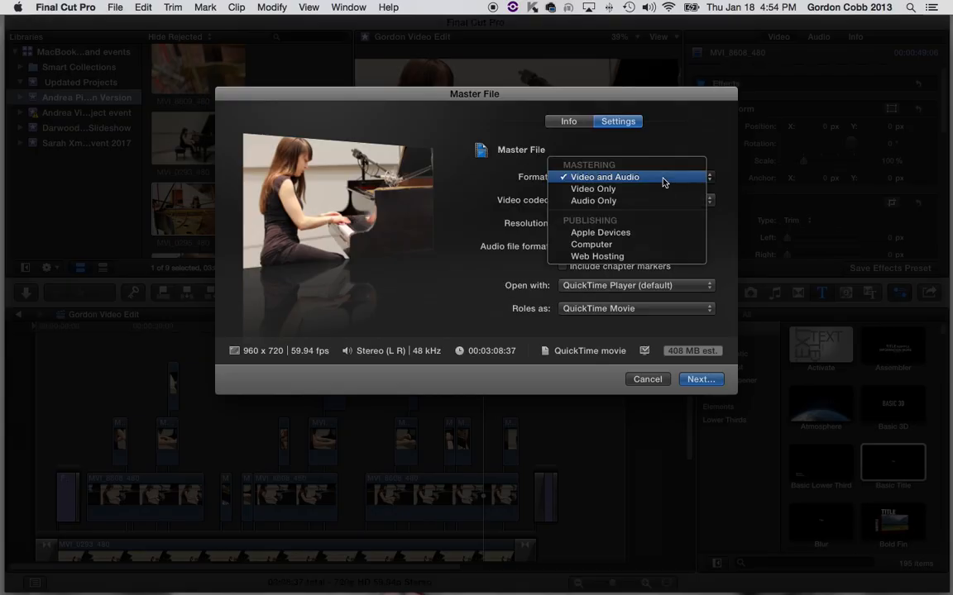
left_click(665, 182)
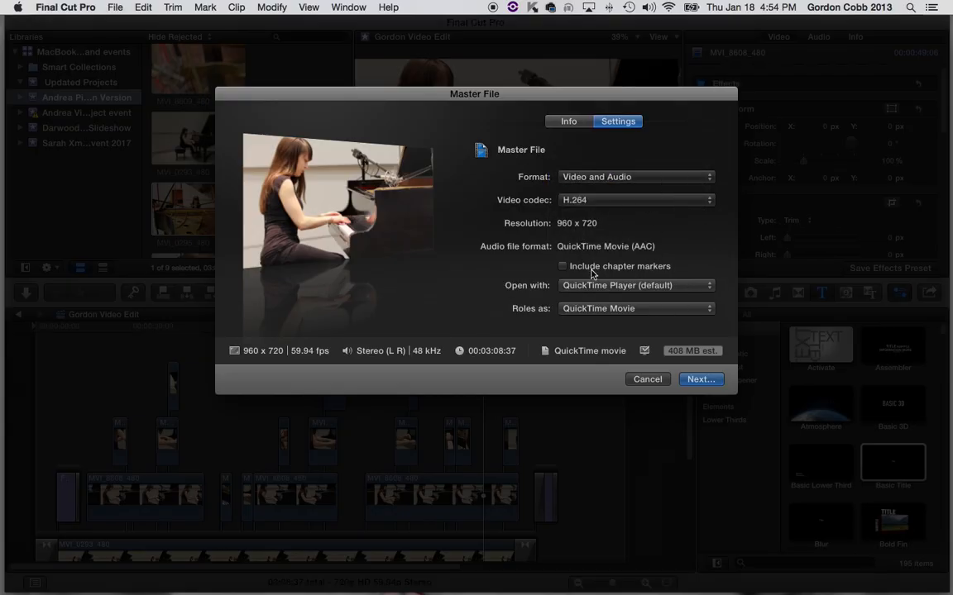
left_click(648, 380)
Share the finished project using the Apple Devices 720p destination with its default information.
left_click(114, 7)
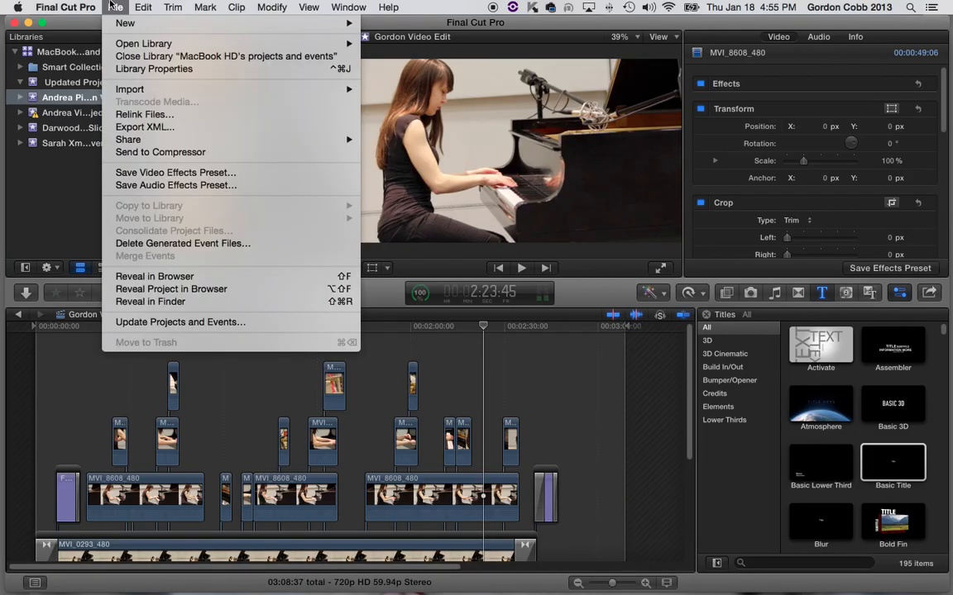
mouse_move(193, 137)
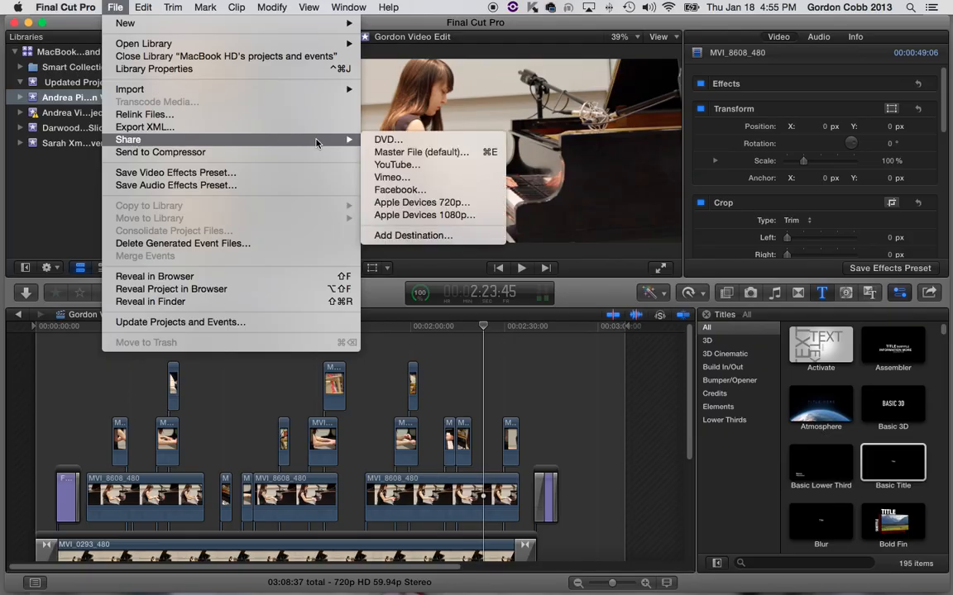
left_click(461, 203)
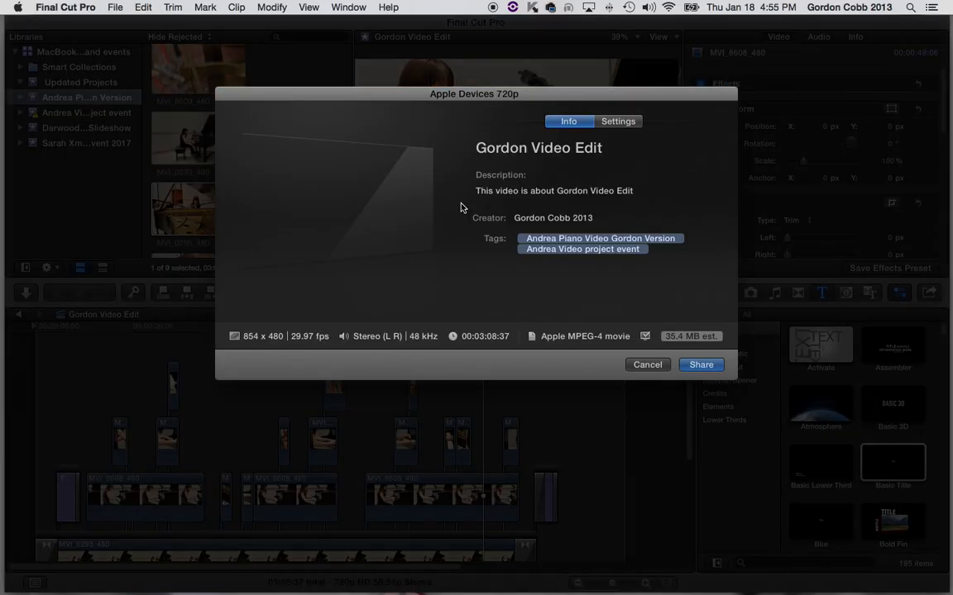
left_click(700, 365)
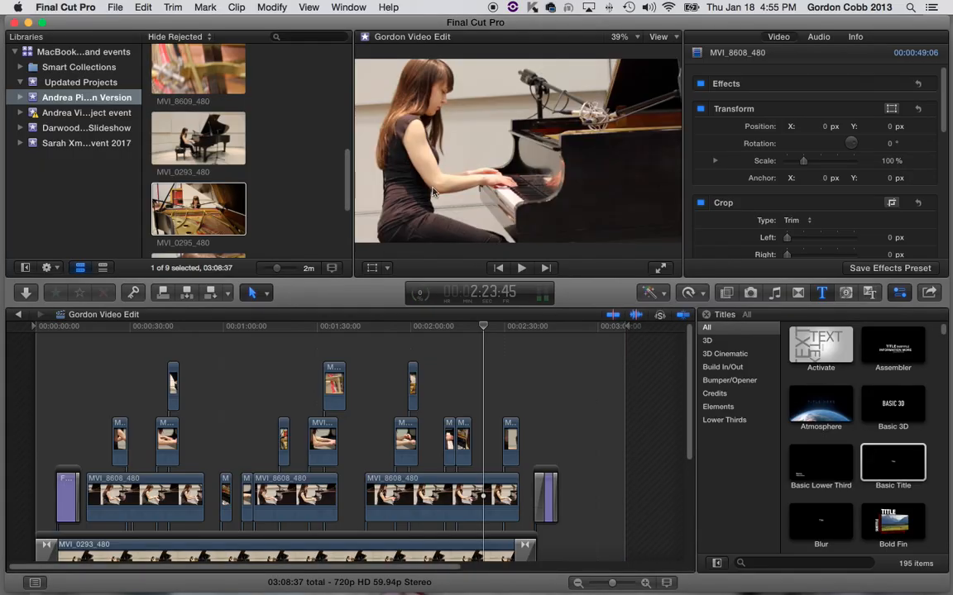
mouse_move(313, 22)
left_mouse_down()
mouse_move(330, 91)
mouse_move(350, 389)
mouse_move(361, 5)
mouse_move(310, 5)
left_mouse_up()
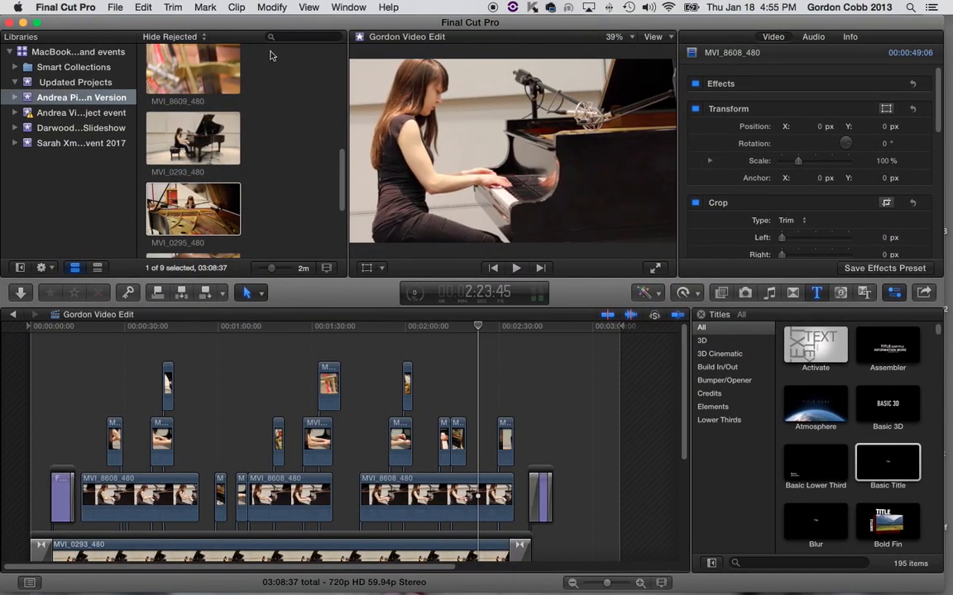
Share the full project again as an Apple Devices 720p movie, keeping the default title, description and tags.
left_click(116, 6)
mouse_move(122, 142)
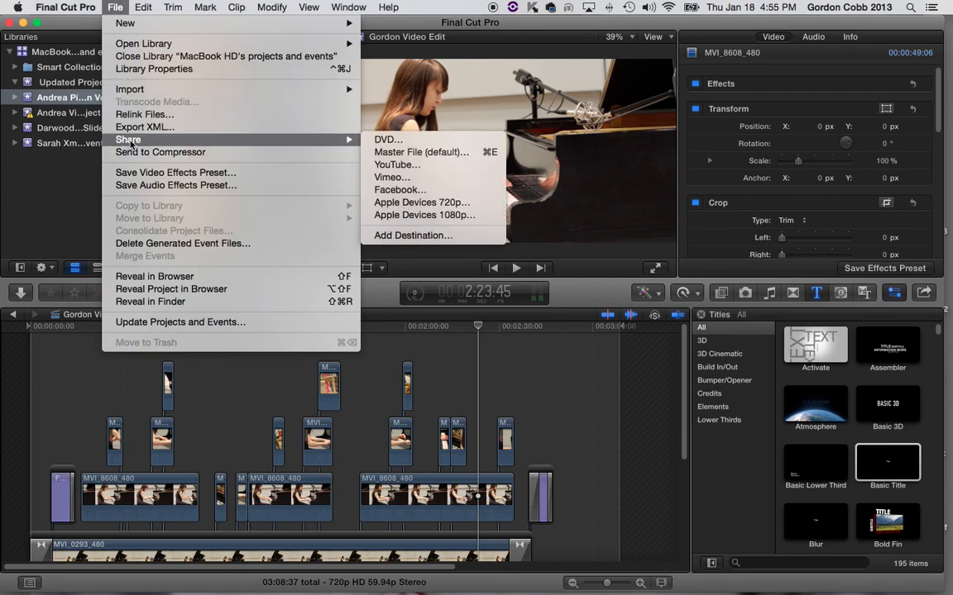
left_click(482, 207)
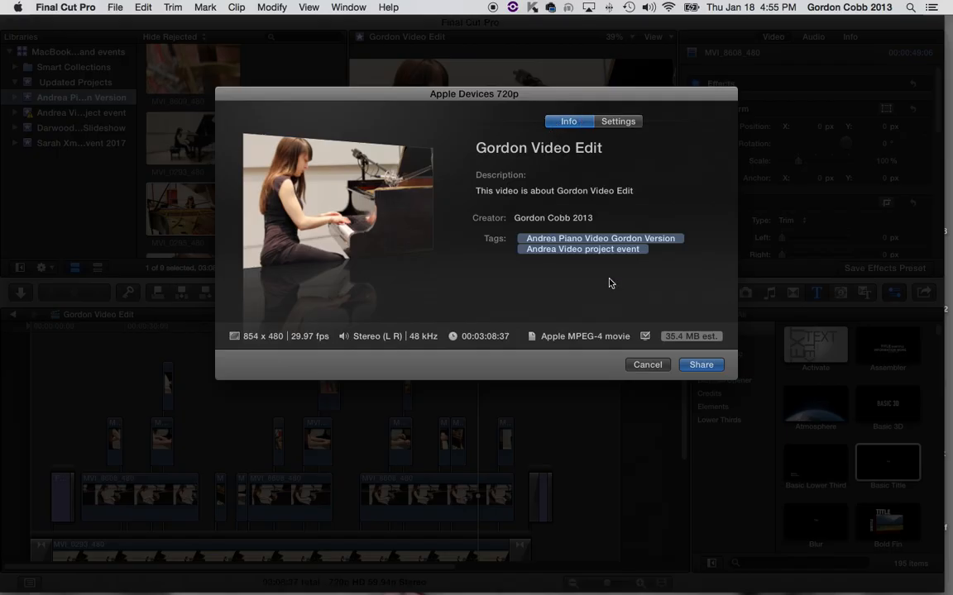
left_click(702, 364)
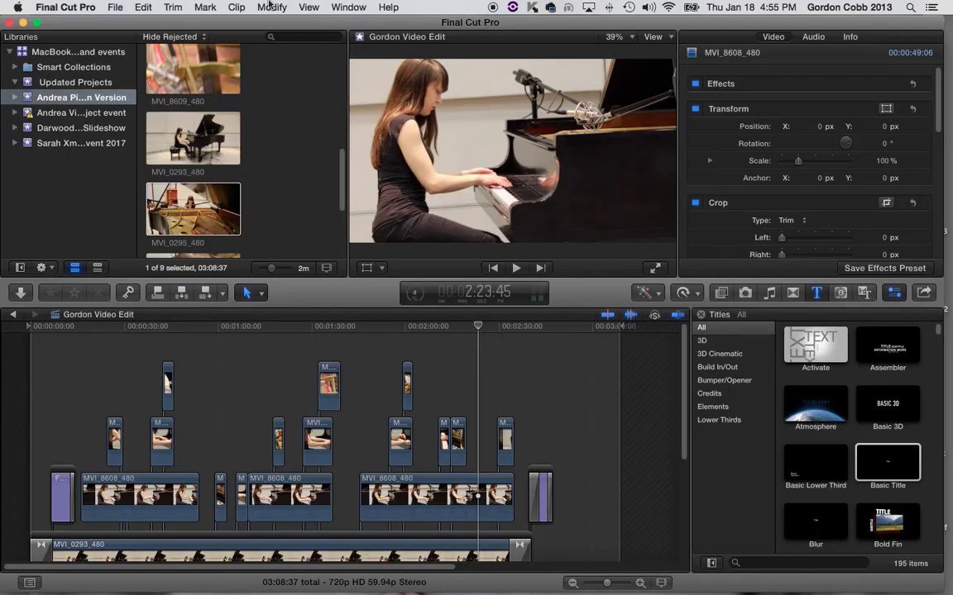
Export the project as a Master File to the Desktop, adding "Version1" to the end of the suggested file name.
left_click(107, 7)
mouse_move(226, 142)
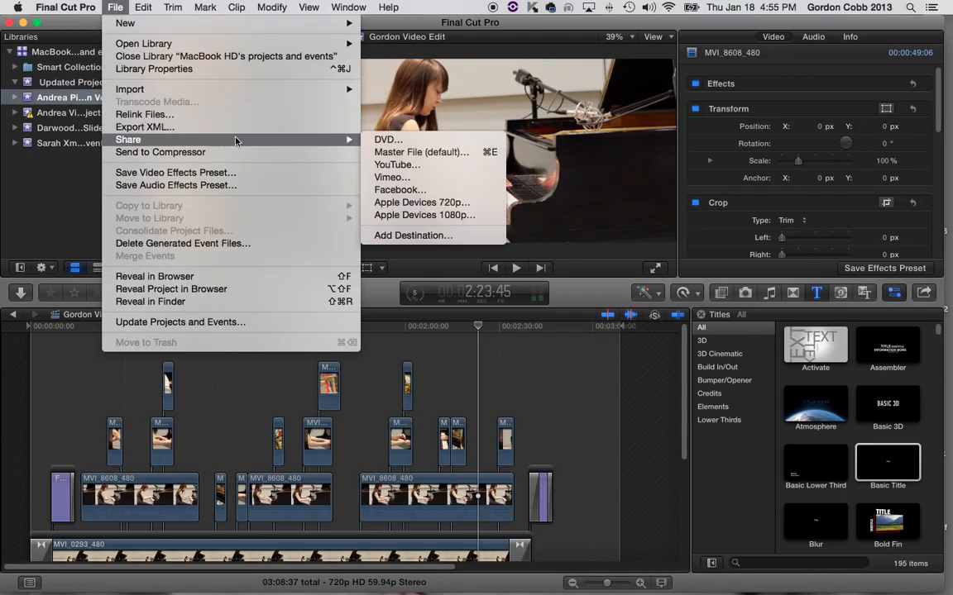
left_click(462, 157)
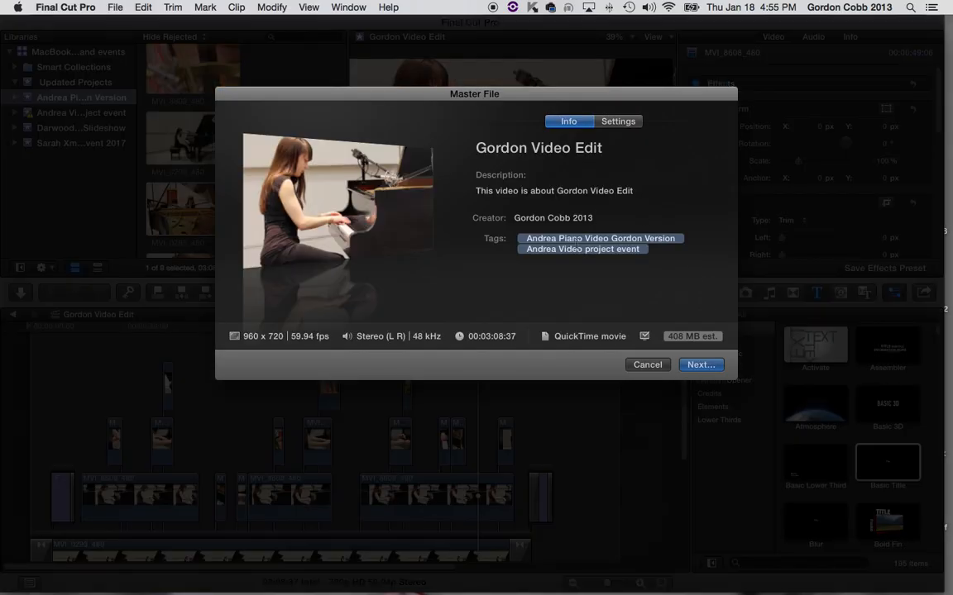
left_click(702, 365)
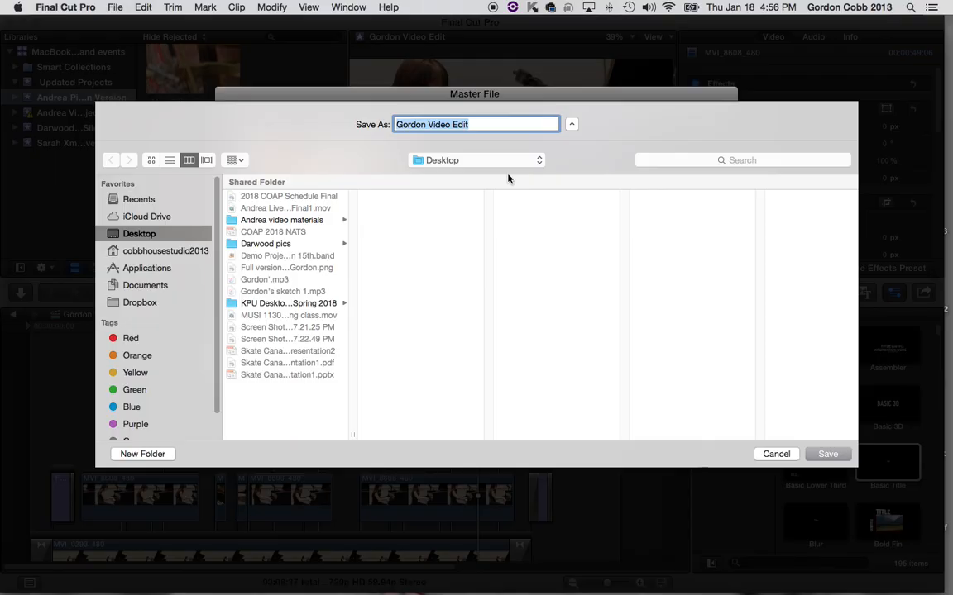
left_click(493, 124)
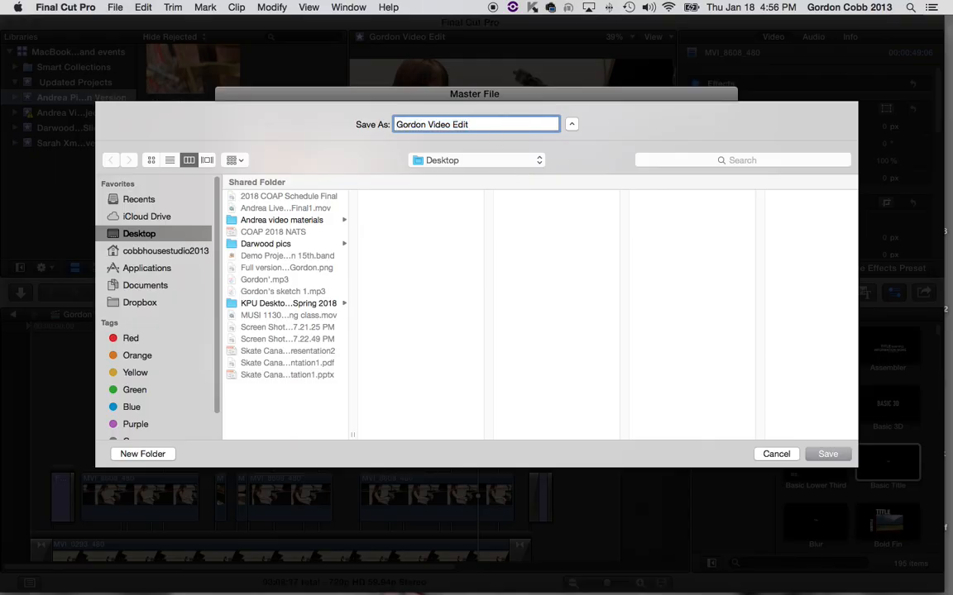
type("Version1")
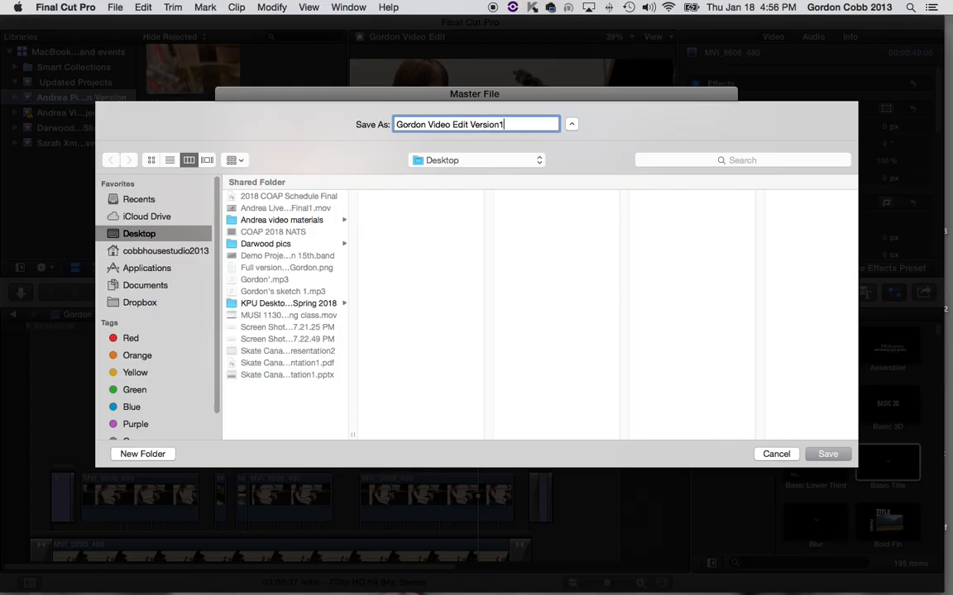
left_click(828, 454)
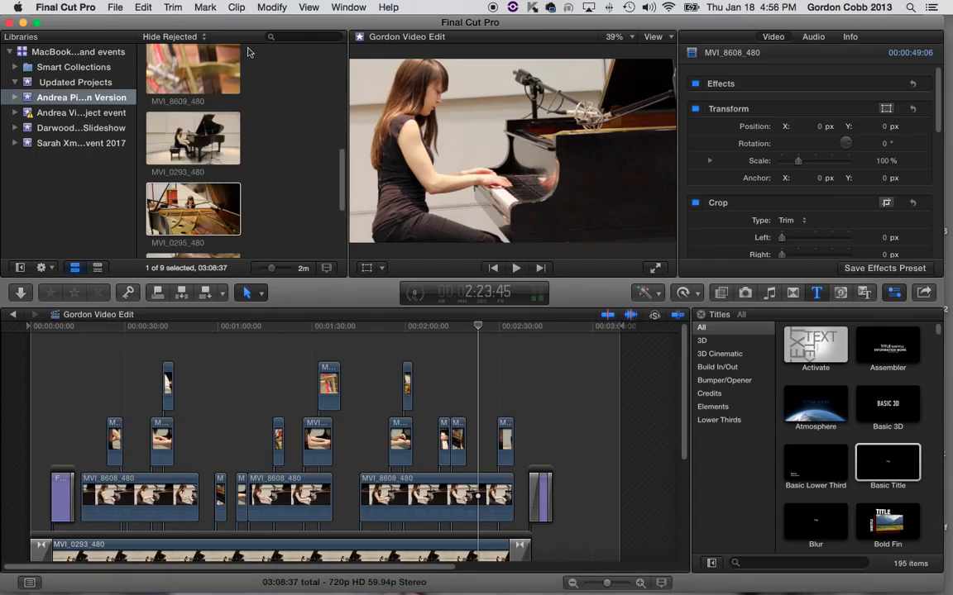